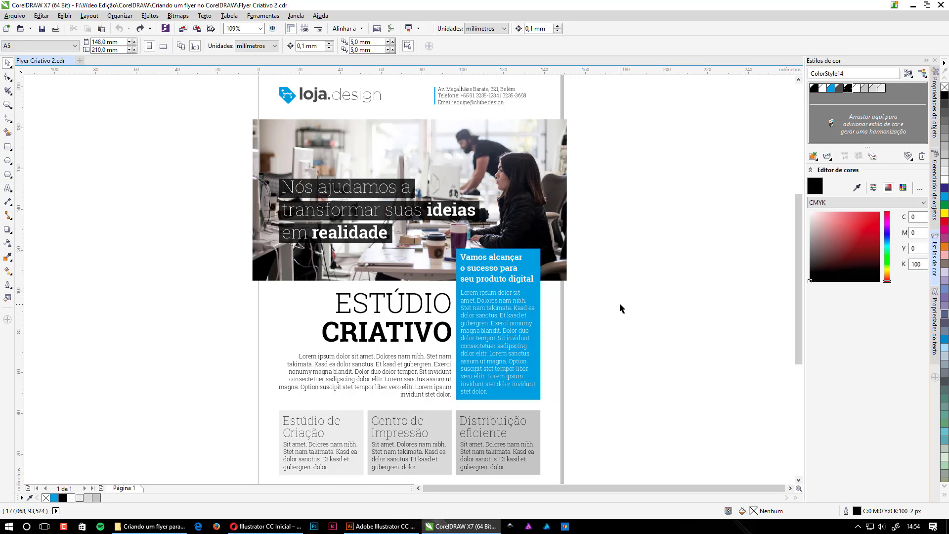
Show the layout guides over the flyer and hide them again
{"action": "key", "text": "ctrl+semicolon"}
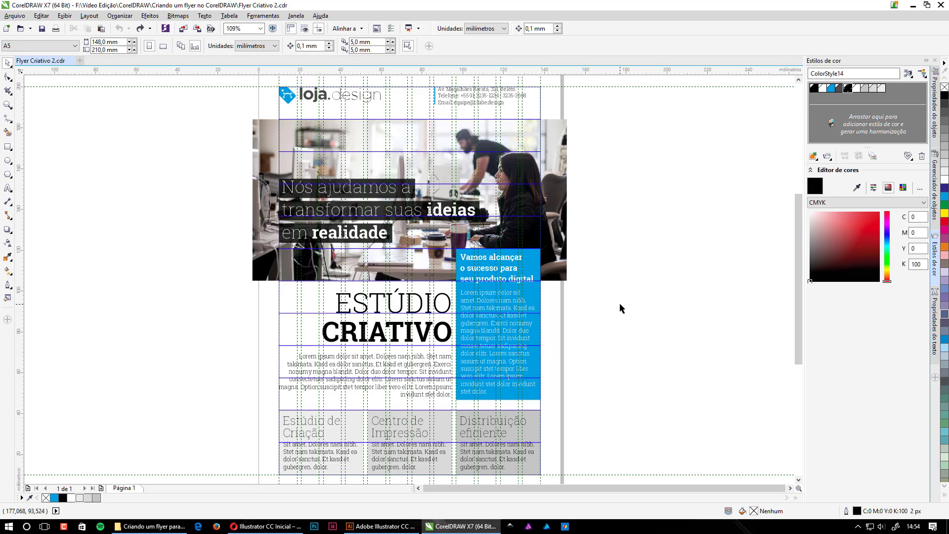
{"action": "key", "text": "ctrl+semicolon"}
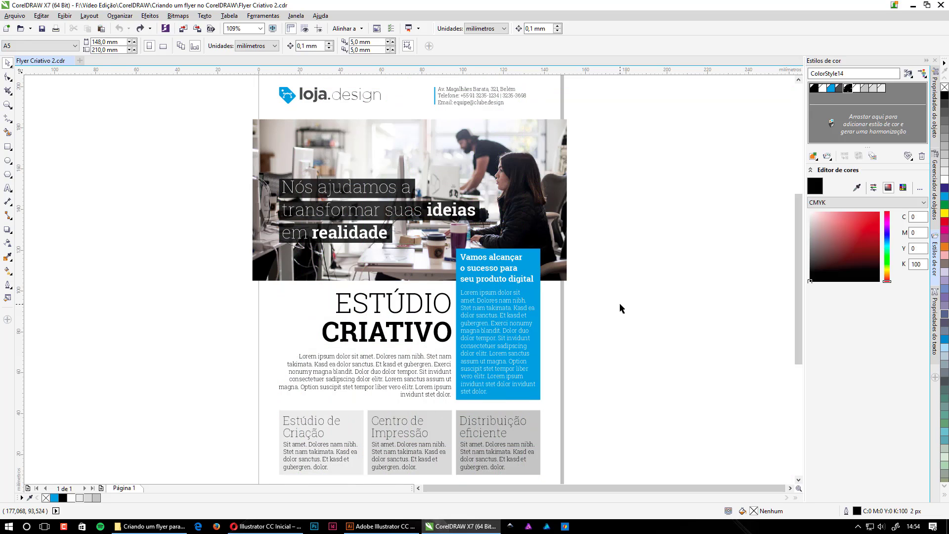
Recolour the flyer's blue colour style to purple and its black text colour style to indigo, C 89, M 82, Y 0, K 0
{"action": "left_click", "coordinate": [832, 88]}
{"action": "left_click_drag", "start_coordinate": [865, 243], "coordinate": [885, 226]}
{"action": "left_click", "coordinate": [847, 88]}
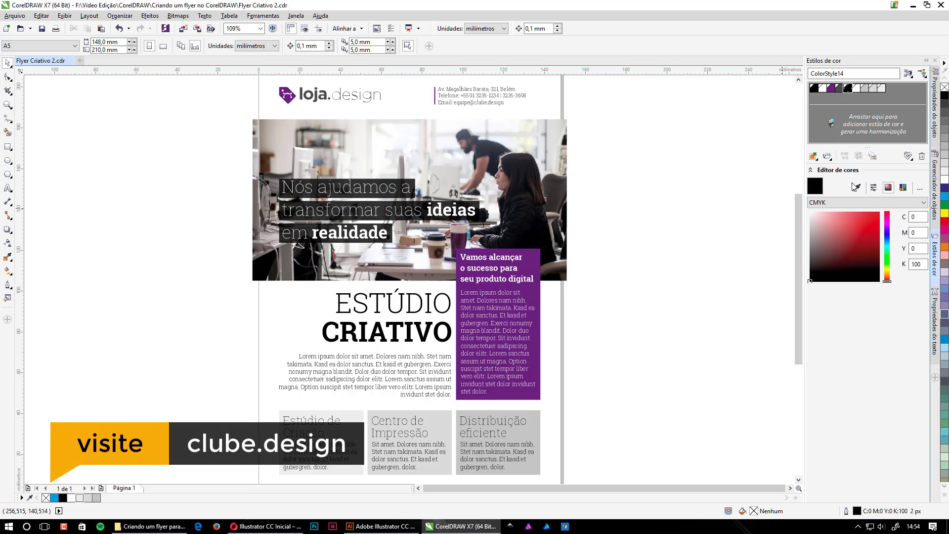
{"action": "left_click", "coordinate": [856, 216]}
{"action": "left_click", "coordinate": [868, 225]}
{"action": "left_click", "coordinate": [887, 232]}
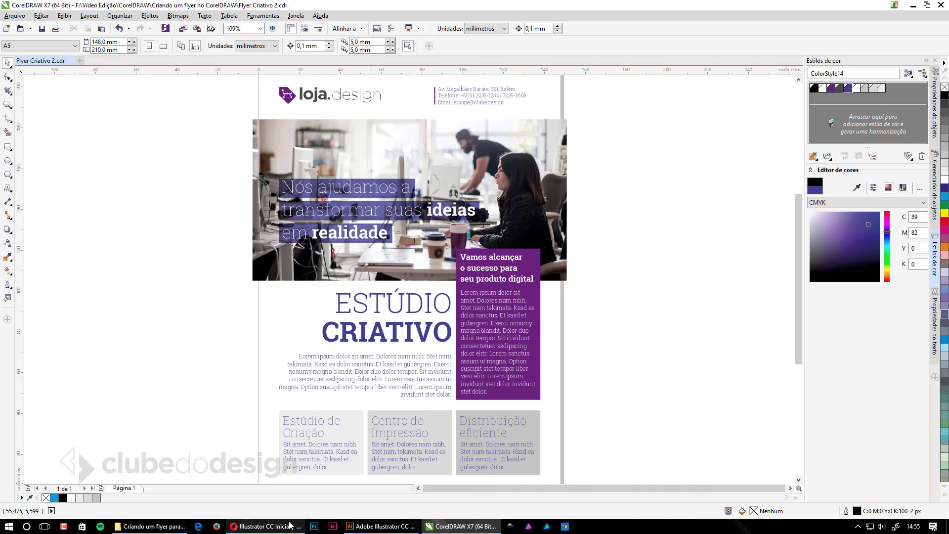
Switch to the web browser and look over the Illustrator CC Inicial course description page
{"action": "left_click", "coordinate": [274, 526]}
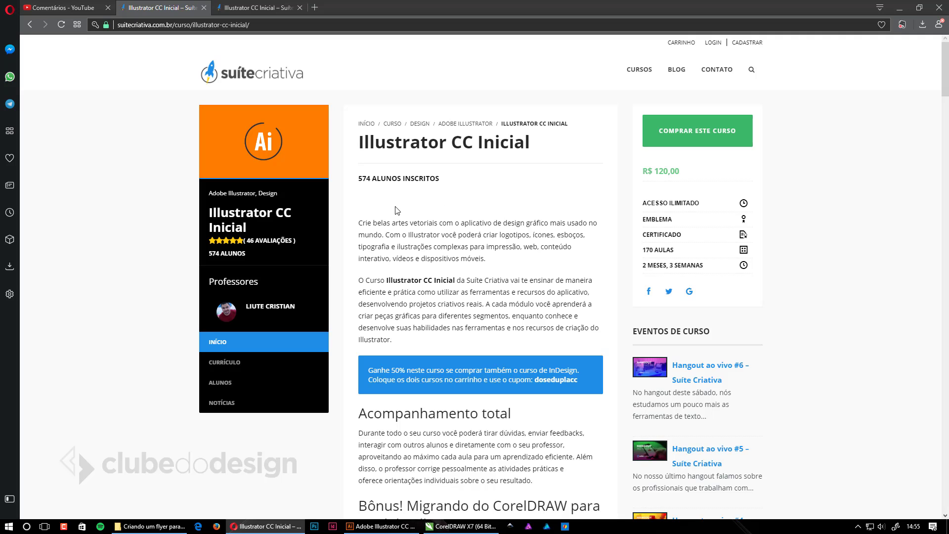
{"action": "scroll", "coordinate": [459, 234], "scroll_direction": "down", "scroll_amount": 10}
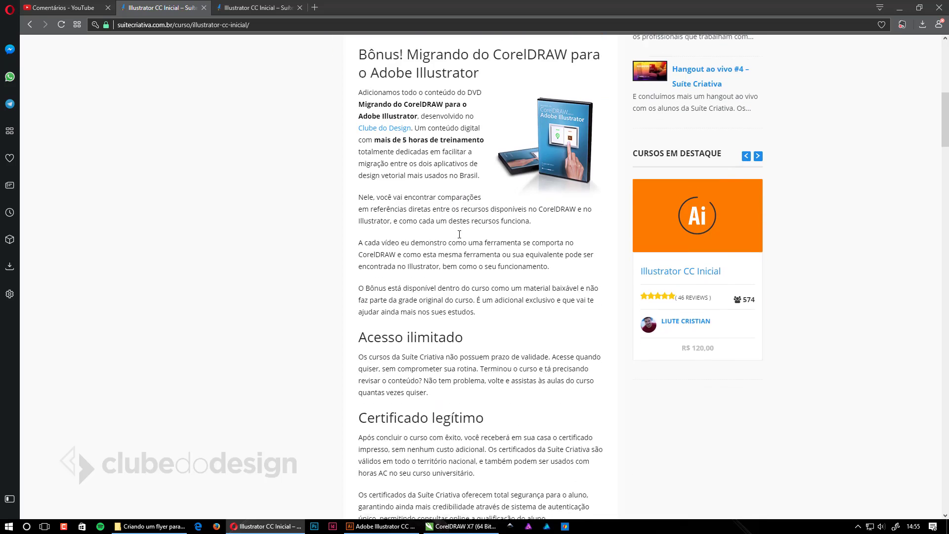
{"action": "scroll", "coordinate": [544, 363], "scroll_direction": "up", "scroll_amount": 10}
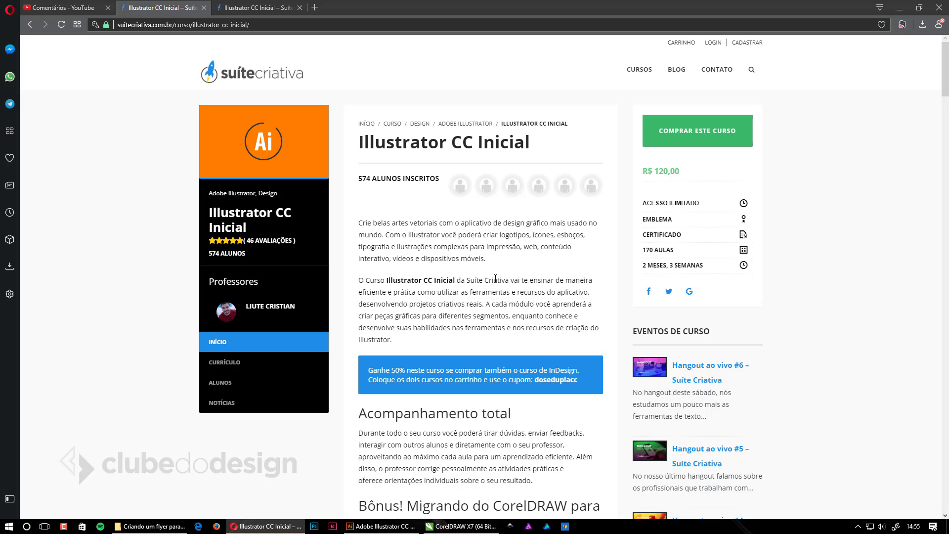
{"action": "scroll", "coordinate": [455, 297], "scroll_direction": "down", "scroll_amount": 4}
{"action": "scroll", "coordinate": [495, 278], "scroll_direction": "up", "scroll_amount": 4}
{"action": "scroll", "coordinate": [662, 262], "scroll_direction": "down", "scroll_amount": 1}
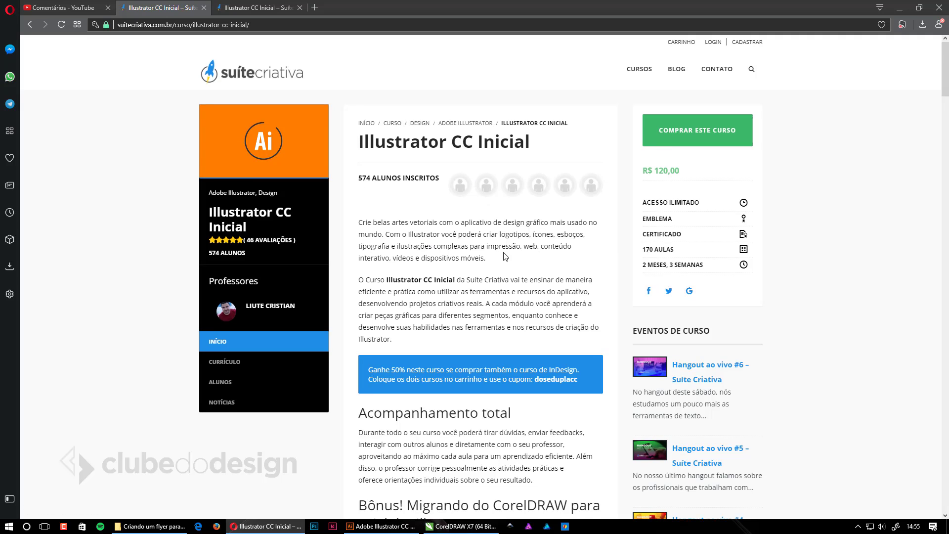
Expand Introdução and Módulo 1 in the course curriculum, examine their lessons, and return to the course description
{"action": "left_click", "coordinate": [248, 318]}
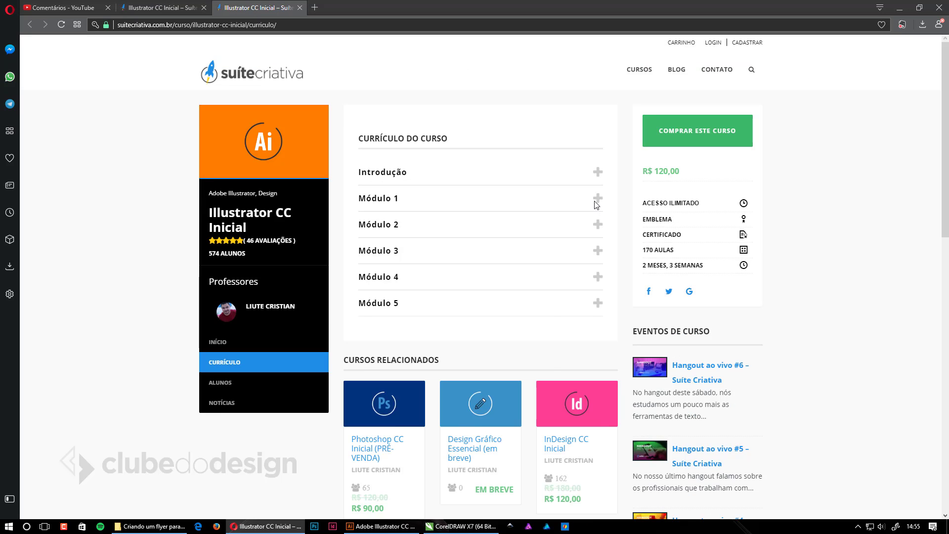
{"action": "left_click", "coordinate": [597, 199]}
{"action": "left_click", "coordinate": [598, 173]}
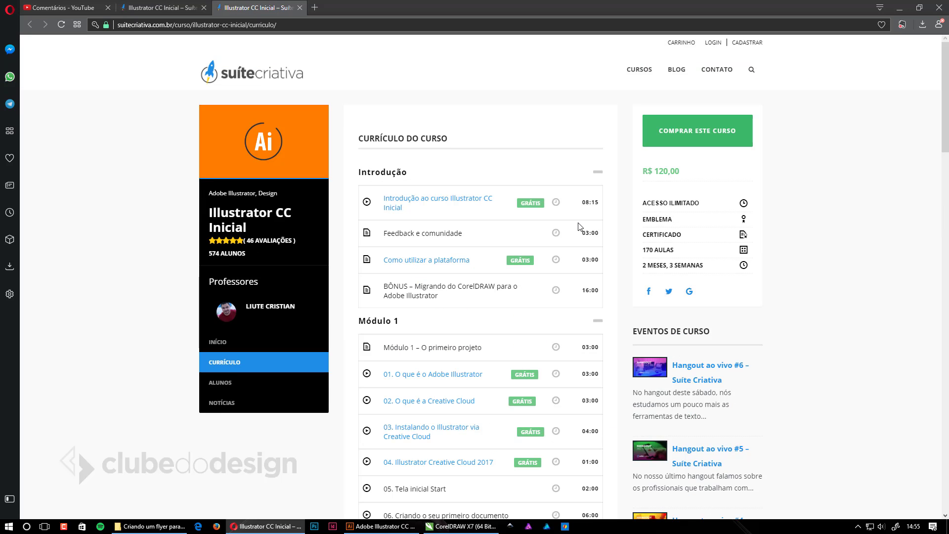
{"action": "scroll", "coordinate": [579, 227], "scroll_direction": "down", "scroll_amount": 6}
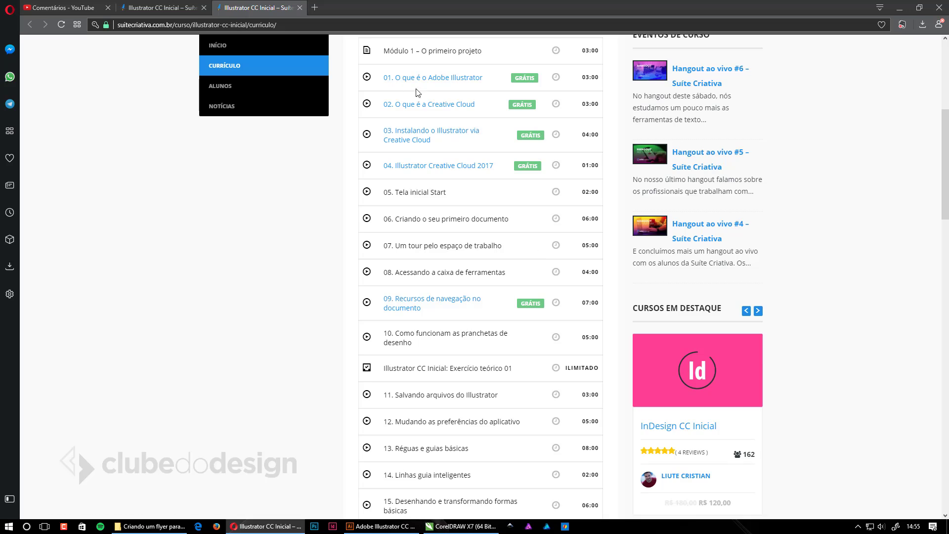
{"action": "scroll", "coordinate": [467, 148], "scroll_direction": "down", "scroll_amount": 13}
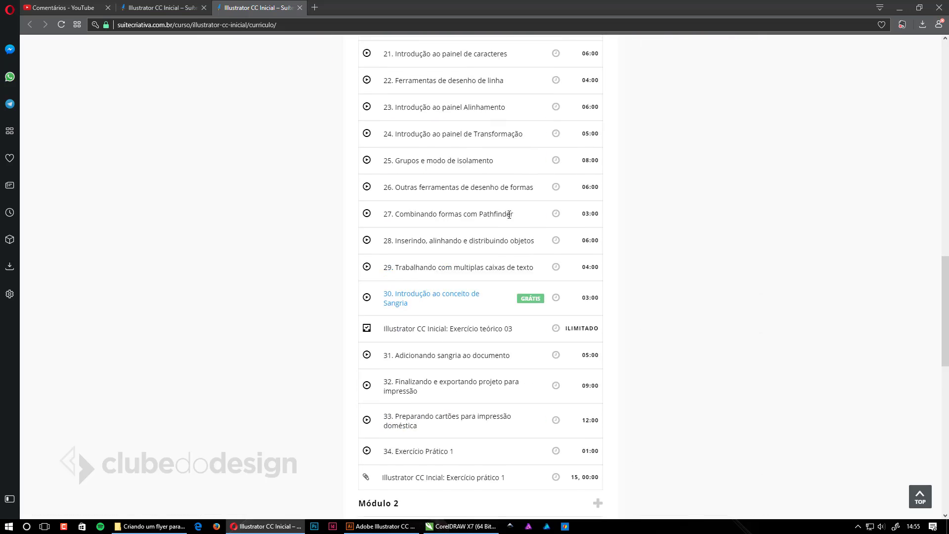
{"action": "scroll", "coordinate": [510, 215], "scroll_direction": "down", "scroll_amount": 4}
{"action": "scroll", "coordinate": [510, 217], "scroll_direction": "up", "scroll_amount": 20}
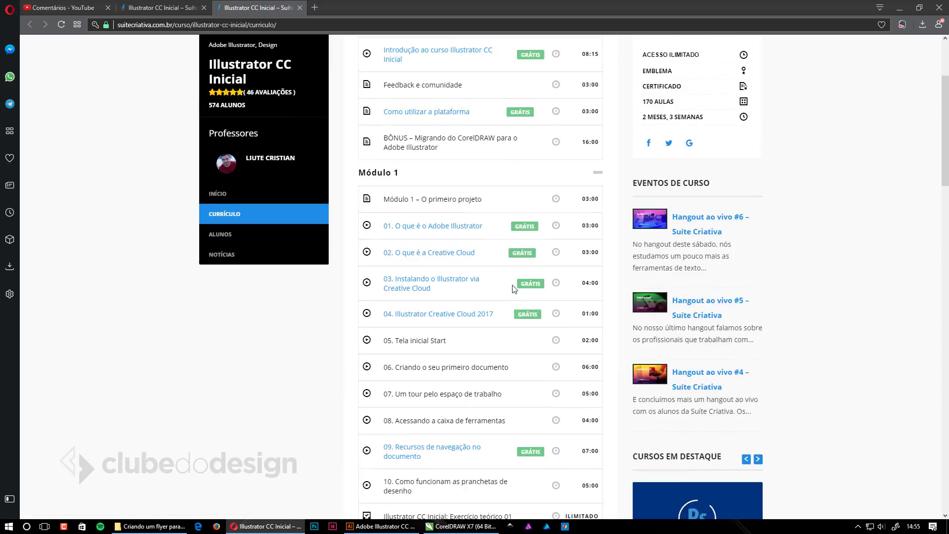
{"action": "left_click", "coordinate": [162, 8]}
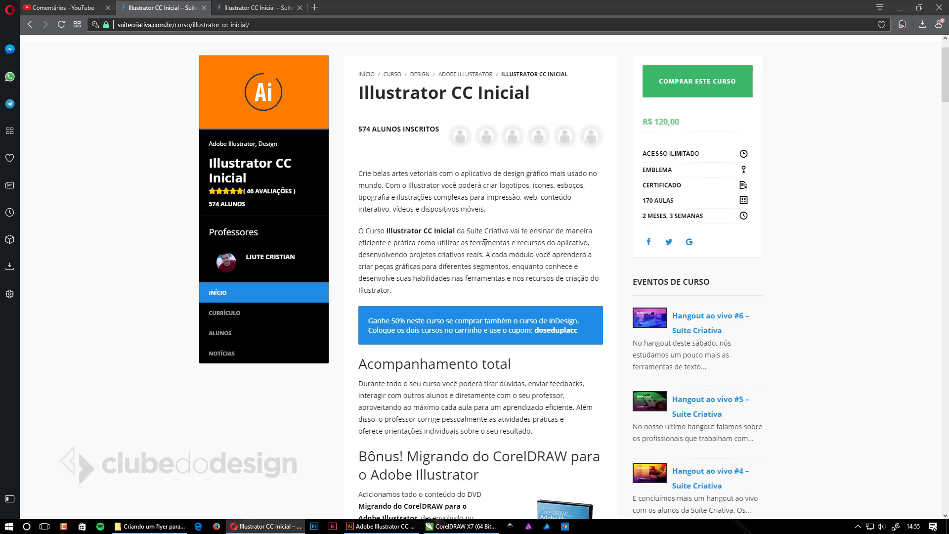
Switch to Illustrator and start a new print document from the A4 preset in millimetres, with the height set to 150 mm
{"action": "left_click", "coordinate": [380, 526]}
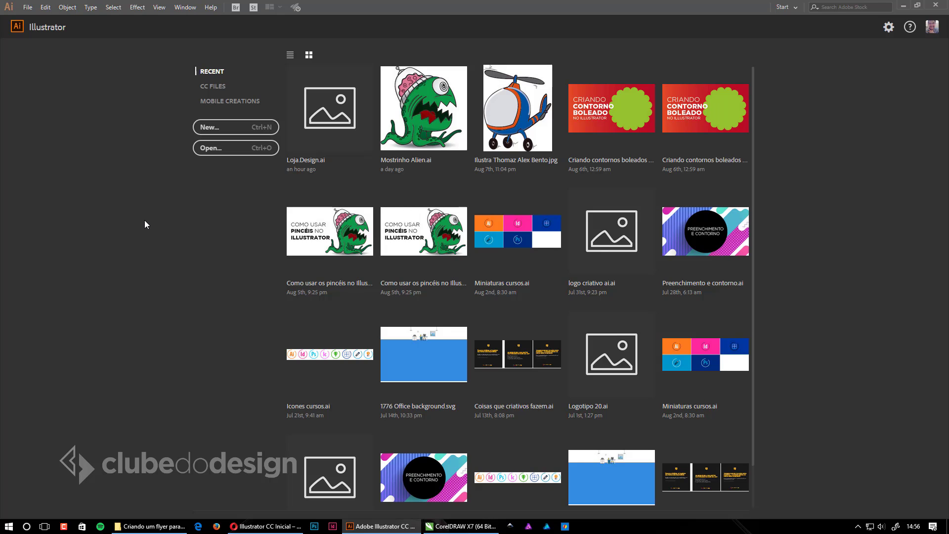
{"action": "left_click", "coordinate": [234, 130]}
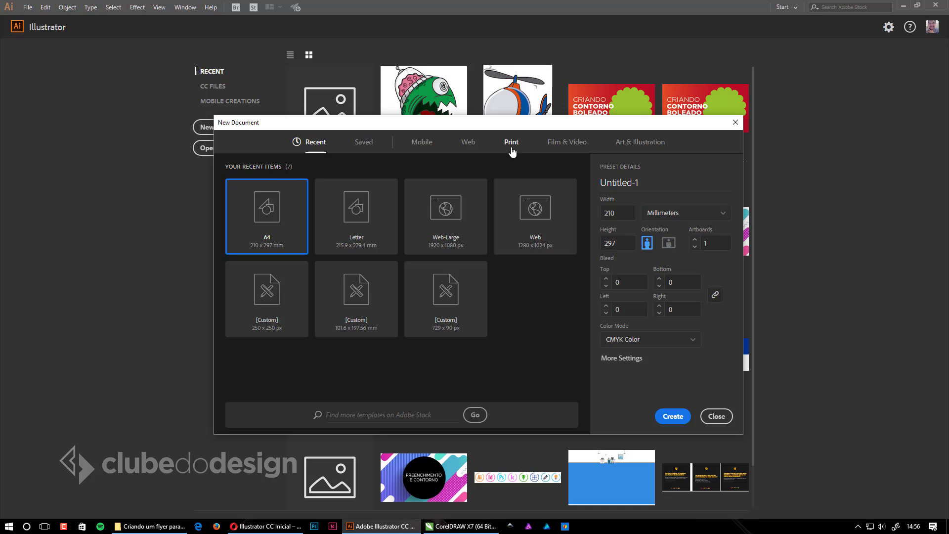
{"action": "left_click", "coordinate": [513, 152]}
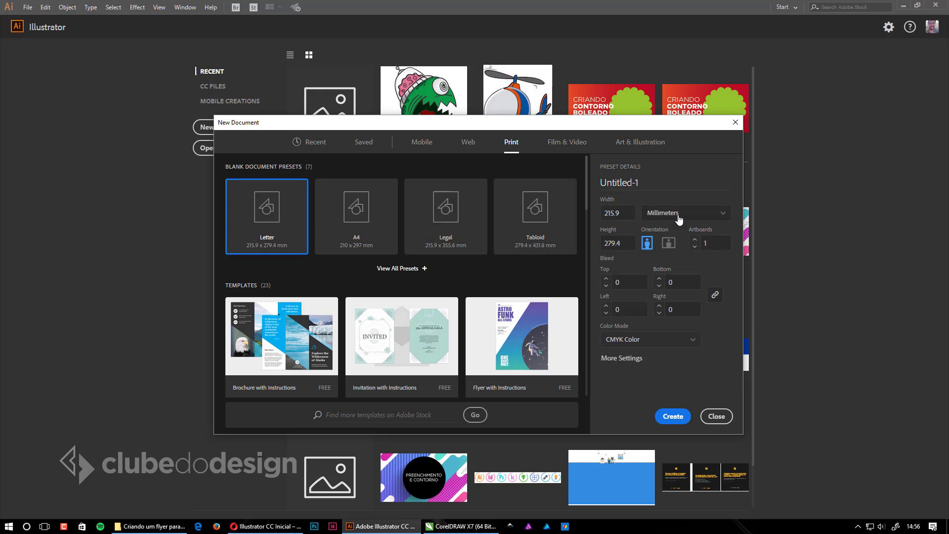
{"action": "left_click", "coordinate": [678, 215]}
{"action": "left_click", "coordinate": [366, 210]}
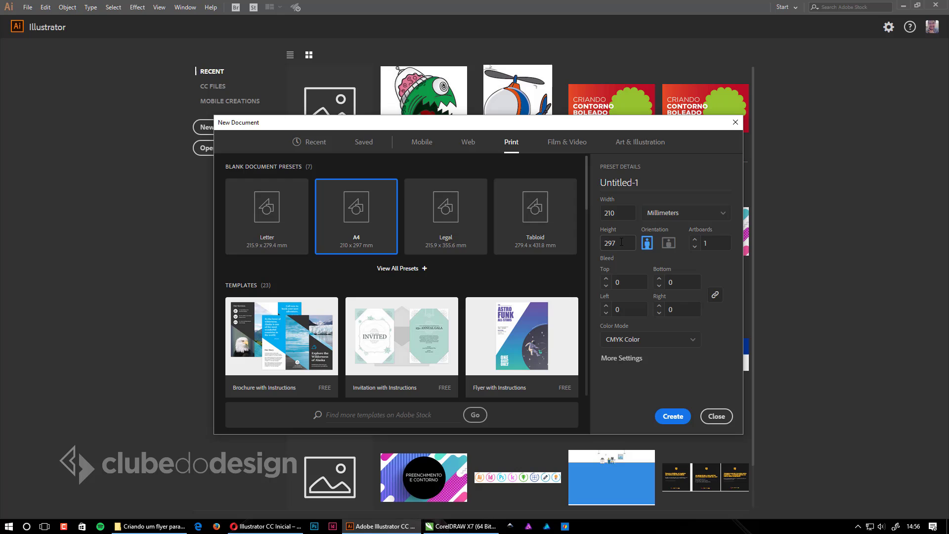
{"action": "left_click_drag", "start_coordinate": [621, 242], "coordinate": [570, 246]}
{"action": "type", "text": "150"}
Set the bleed to 3 mm on all sides and create the document in CMYK with 300 ppi raster effects
{"action": "left_click", "coordinate": [606, 279]}
{"action": "left_click", "coordinate": [606, 279]}
{"action": "left_click", "coordinate": [606, 279]}
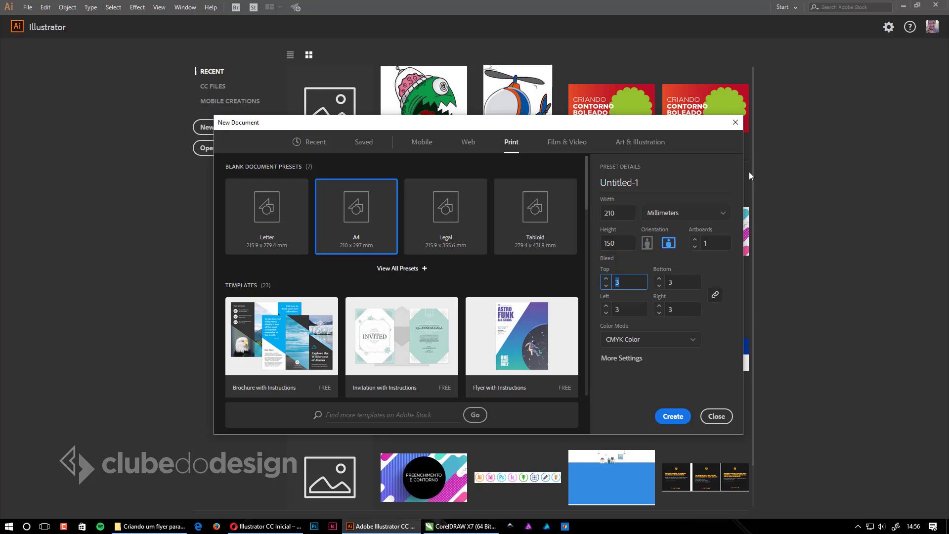
{"action": "left_click", "coordinate": [632, 361]}
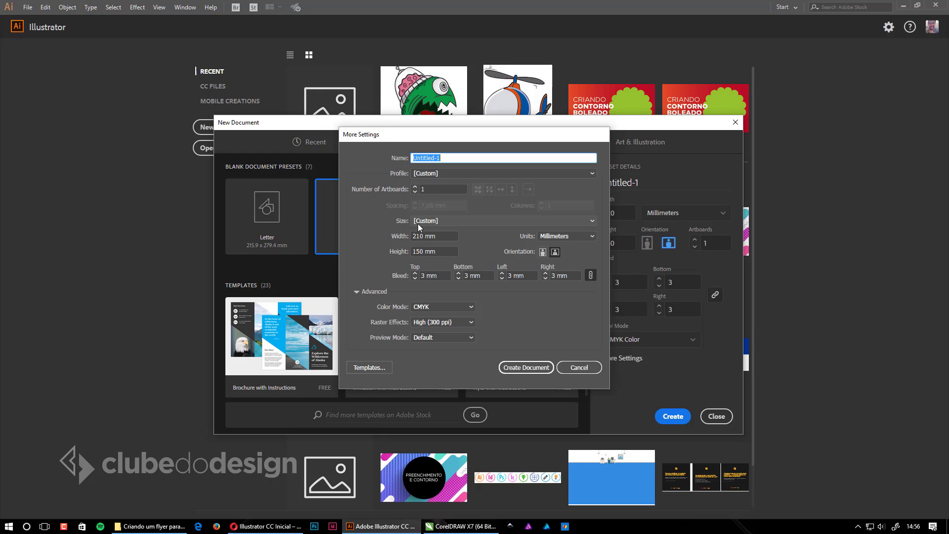
{"action": "left_click", "coordinate": [536, 371]}
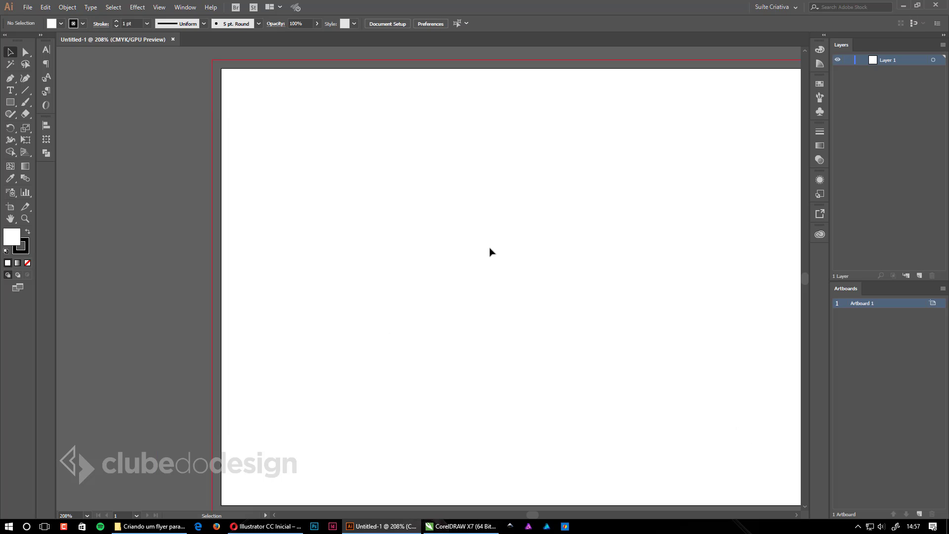
Change the artboard orientation to portrait, making it 150 mm wide by 210 mm high
{"action": "left_click", "coordinate": [490, 247], "text": "ctrl+alt"}
{"action": "left_click", "coordinate": [490, 247], "text": "ctrl+alt"}
{"action": "left_click_drag", "start_coordinate": [459, 374], "coordinate": [451, 283]}
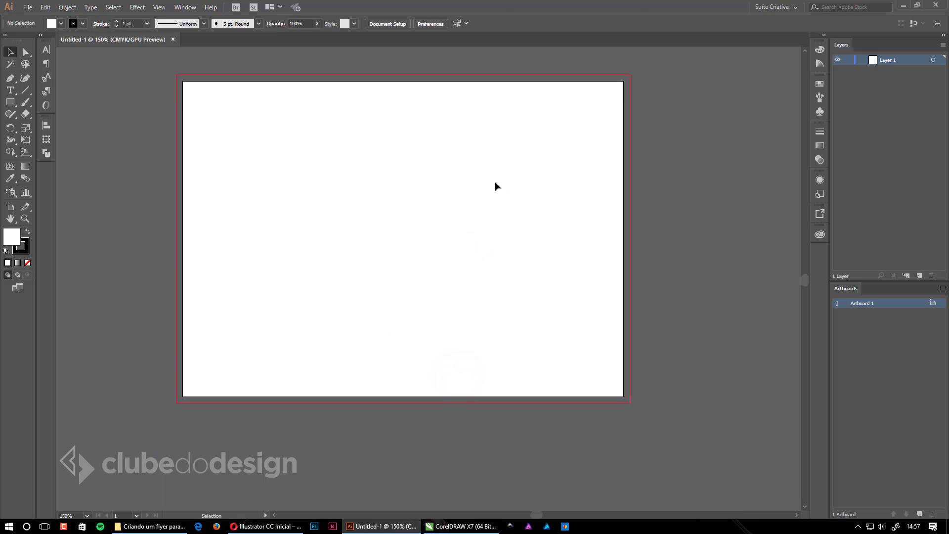
{"action": "left_click_drag", "start_coordinate": [488, 196], "coordinate": [497, 241]}
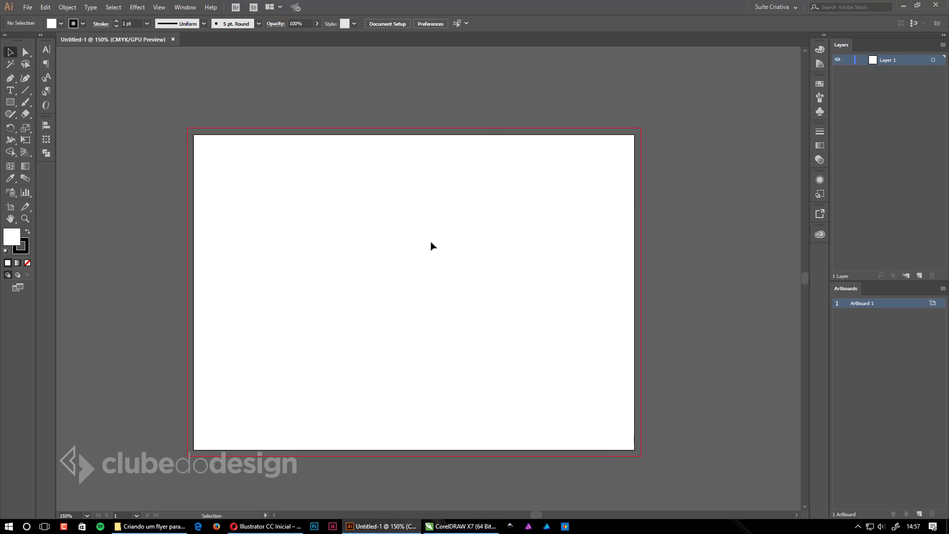
{"action": "left_click", "coordinate": [10, 207]}
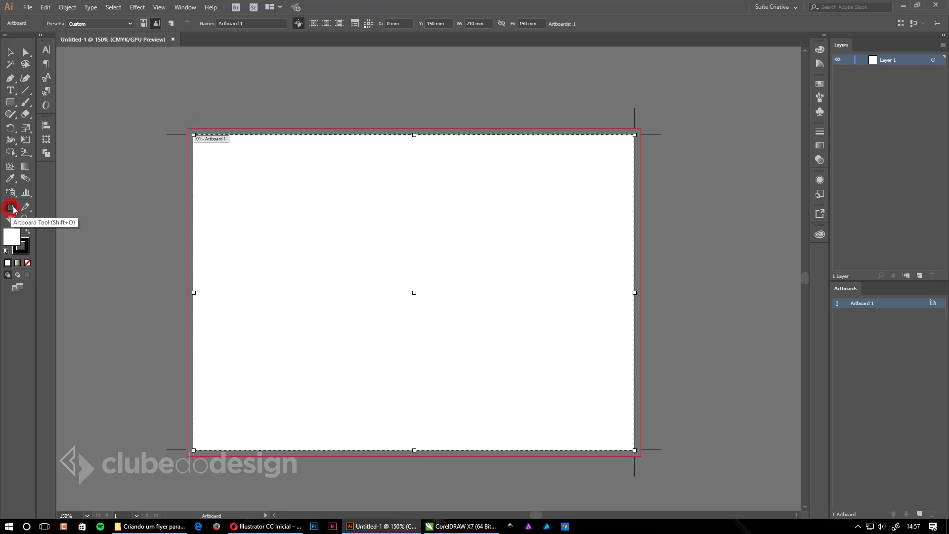
{"action": "left_click", "coordinate": [142, 23]}
{"action": "scroll", "coordinate": [327, 224], "scroll_direction": "up", "scroll_amount": 3}
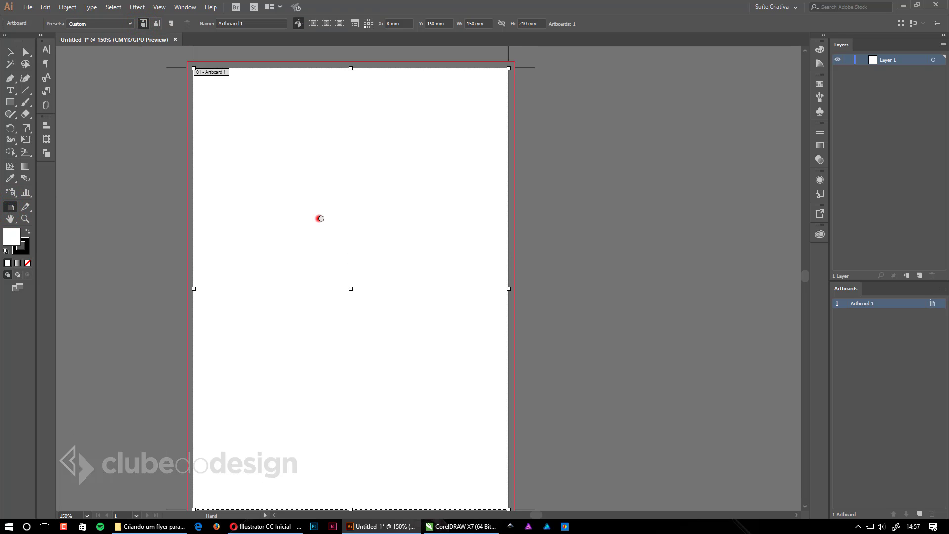
{"action": "left_click_drag", "start_coordinate": [319, 218], "coordinate": [348, 208]}
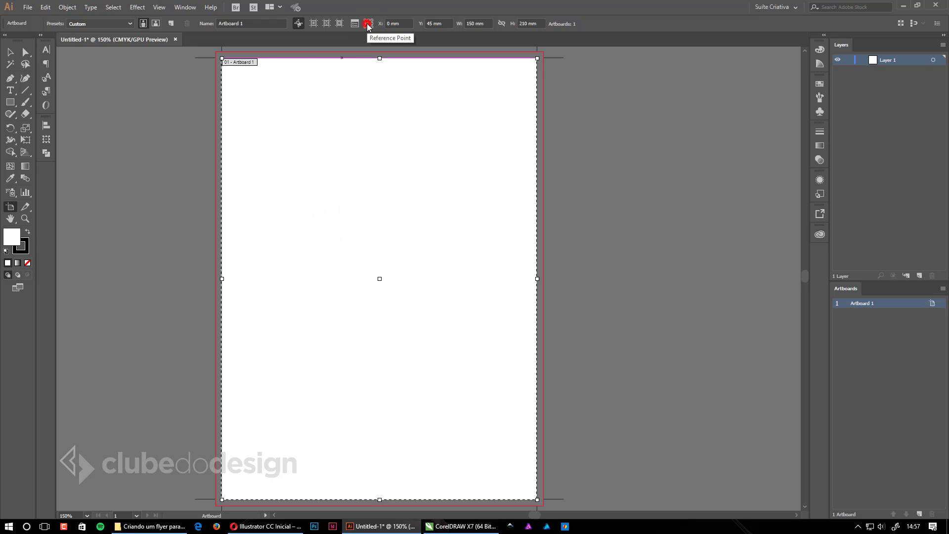
{"action": "left_click", "coordinate": [368, 24]}
{"action": "left_click", "coordinate": [10, 51]}
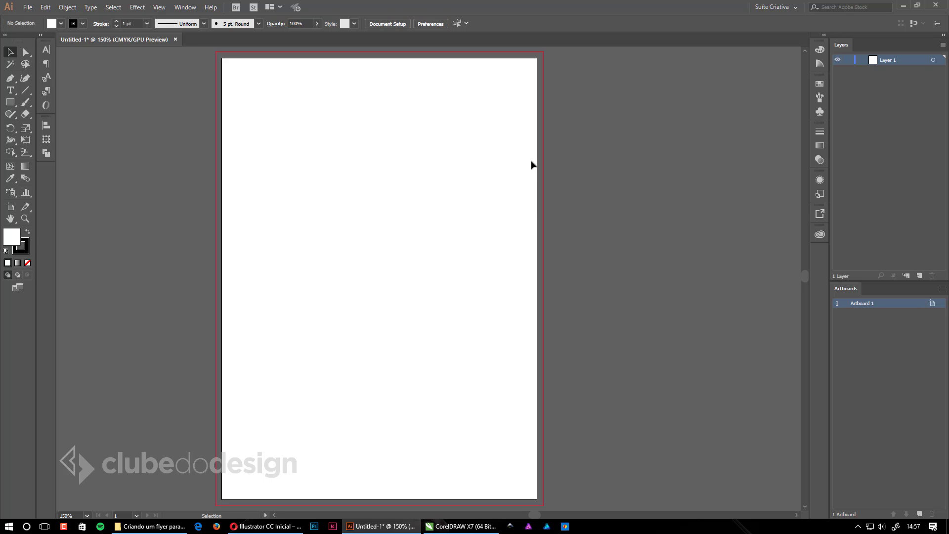
Switch to CorelDRAW to check the finished flyer, and return to the blank Illustrator document
{"action": "left_click", "coordinate": [451, 526]}
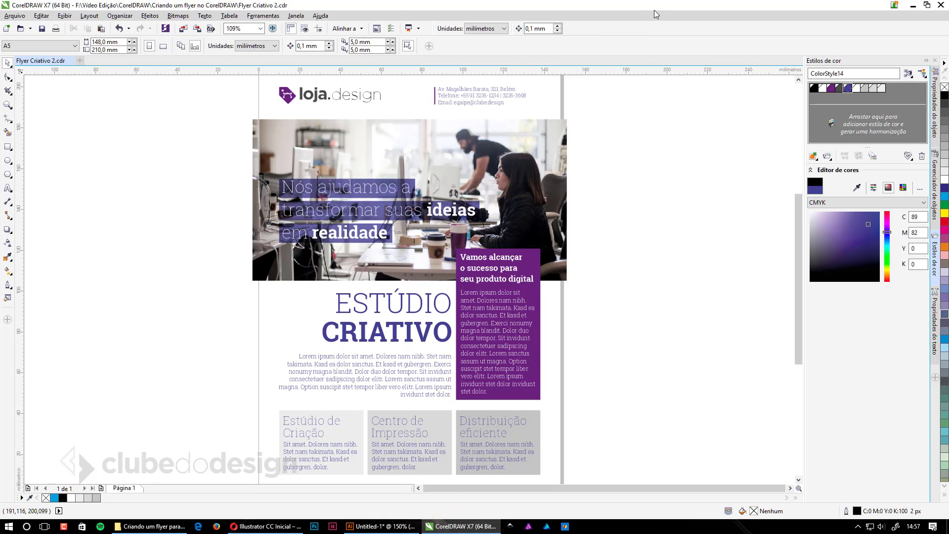
{"action": "left_click_drag", "start_coordinate": [656, 5], "coordinate": [0, 82]}
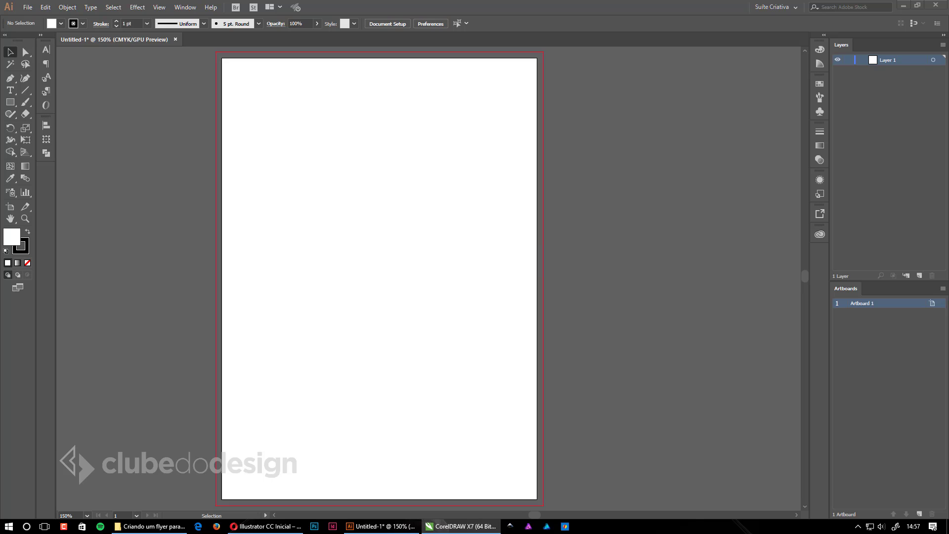
{"action": "left_click", "coordinate": [364, 153]}
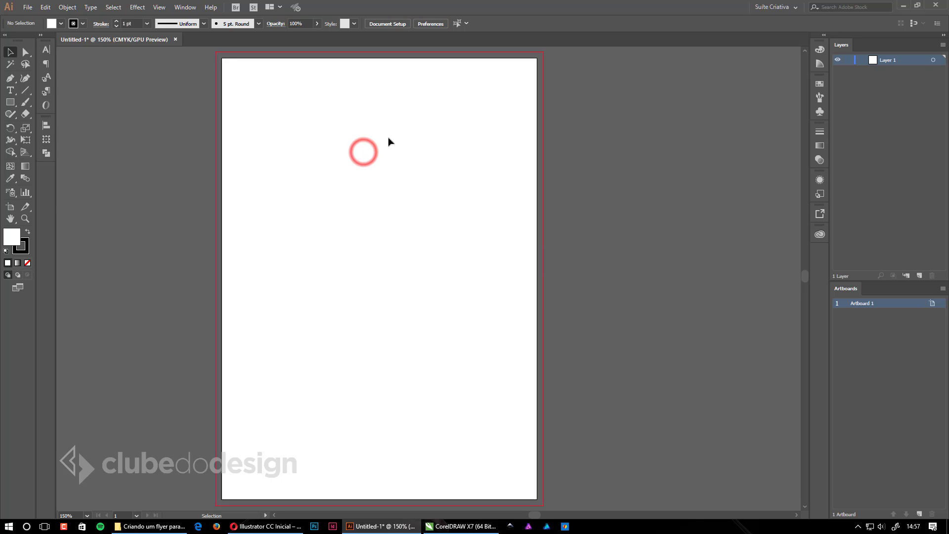
Draw a rectangle about 150 × 210 mm covering the whole artboard from corner to corner
{"action": "left_click", "coordinate": [10, 102]}
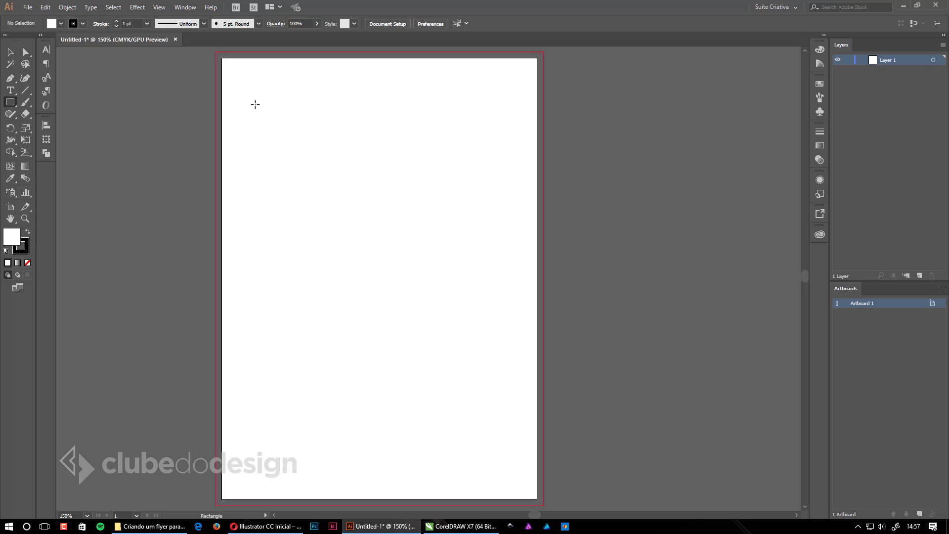
{"action": "left_click", "coordinate": [159, 7]}
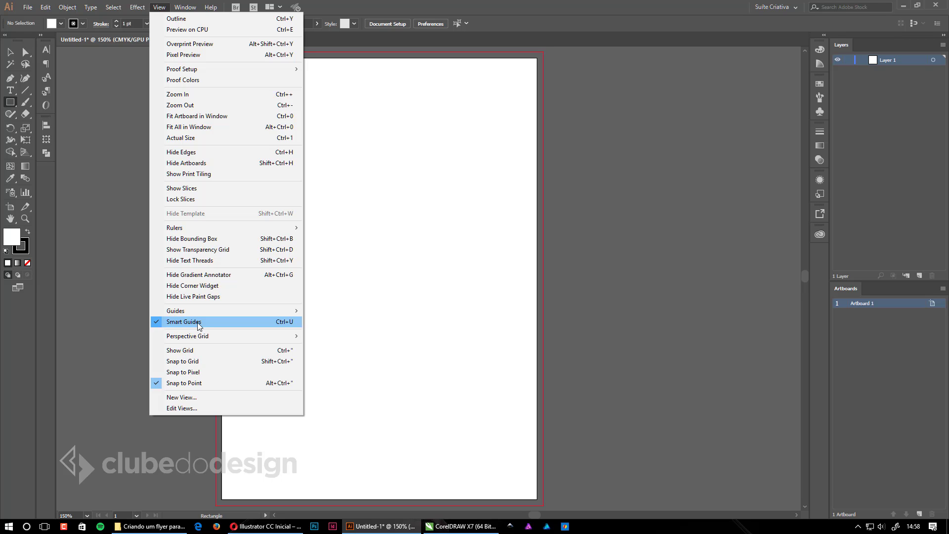
{"action": "left_click", "coordinate": [417, 250]}
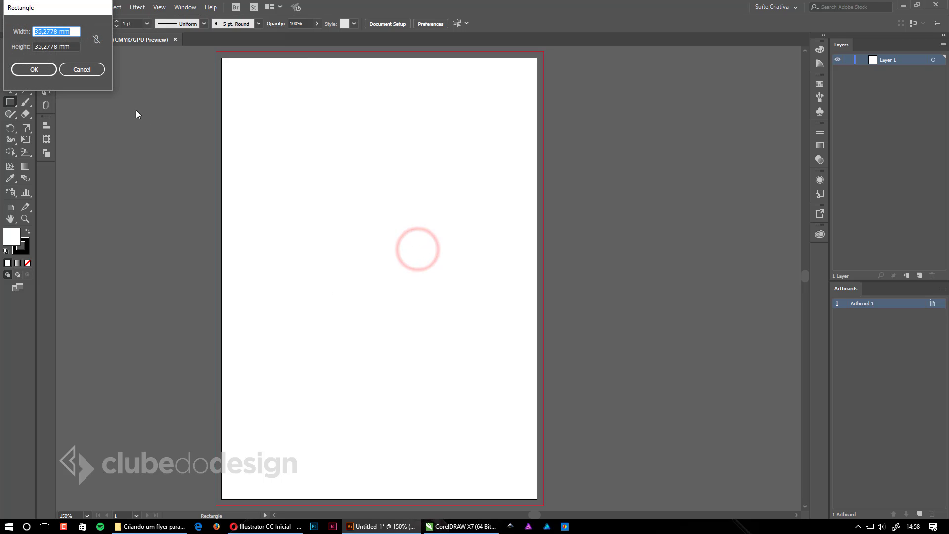
{"action": "left_click", "coordinate": [92, 70]}
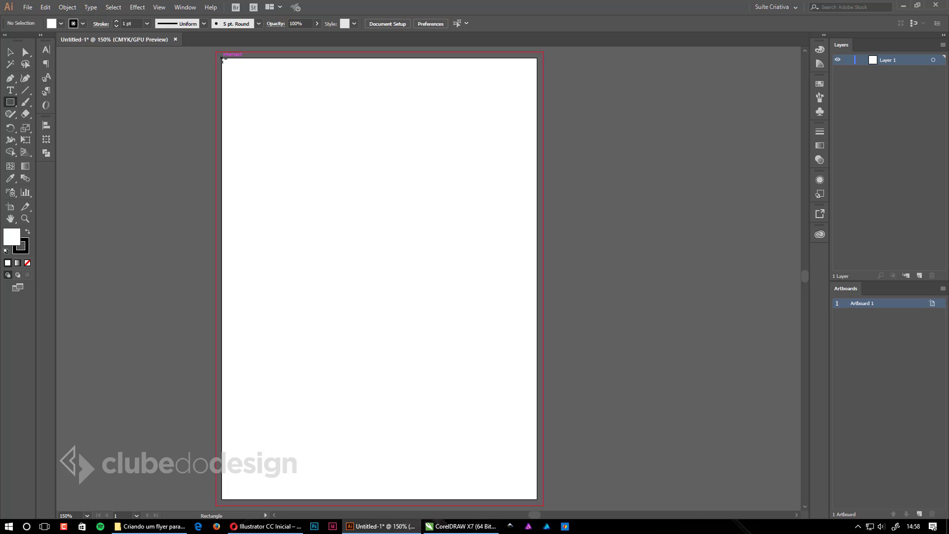
{"action": "left_click_drag", "start_coordinate": [222, 58], "coordinate": [537, 499]}
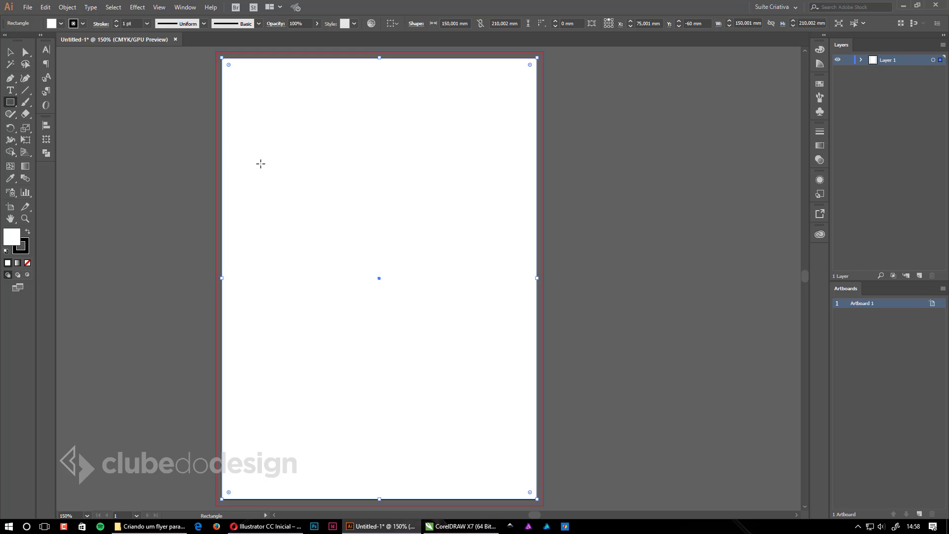
Set the page-sized rectangle's width to 130 mm, keeping its centre as the reference point
{"action": "left_click", "coordinate": [180, 8]}
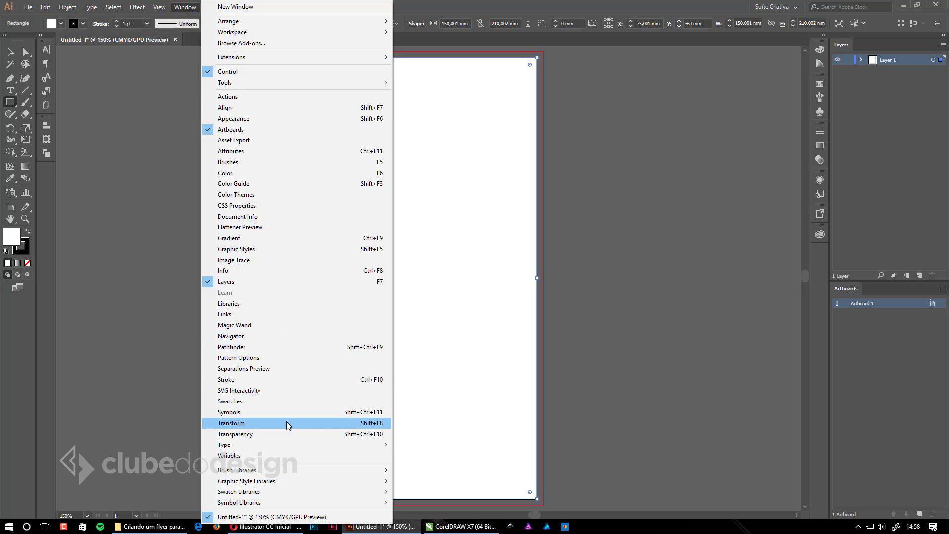
{"action": "left_click", "coordinate": [346, 423]}
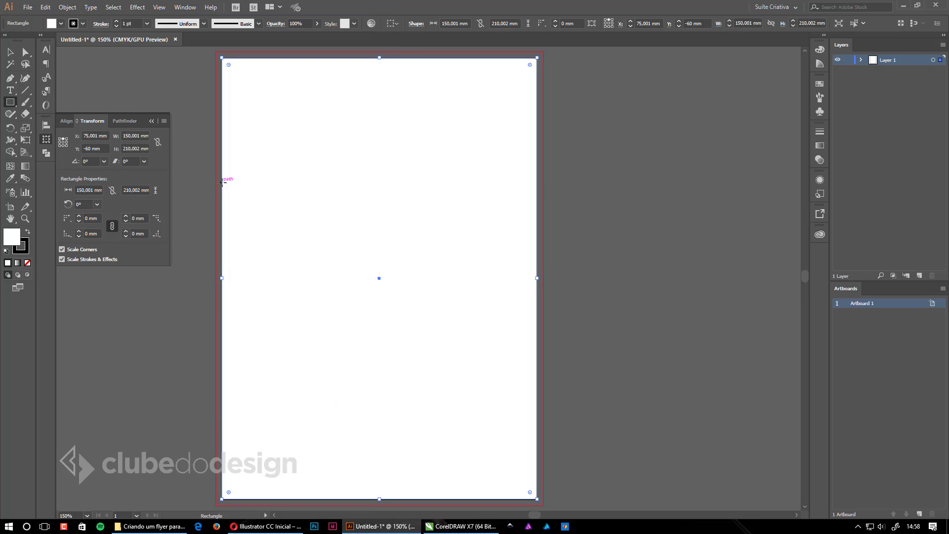
{"action": "left_click", "coordinate": [133, 136]}
{"action": "key", "text": "Delete"}
{"action": "left_click", "coordinate": [63, 143]}
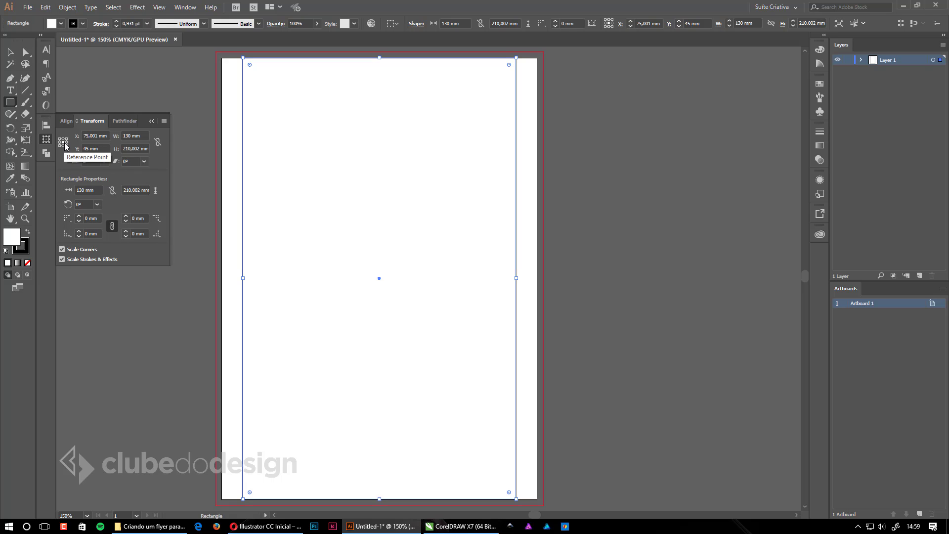
Subtract 20 mm from the rectangle's height to make it 190 mm
{"action": "left_click", "coordinate": [130, 149]}
{"action": "key", "text": "Delete"}
{"action": "key", "text": "Delete"}
{"action": "key", "text": "Delete"}
{"action": "key", "text": "Delete"}
{"action": "key", "text": "Delete"}
{"action": "key", "text": "Delete"}
{"action": "key", "text": "Delete"}
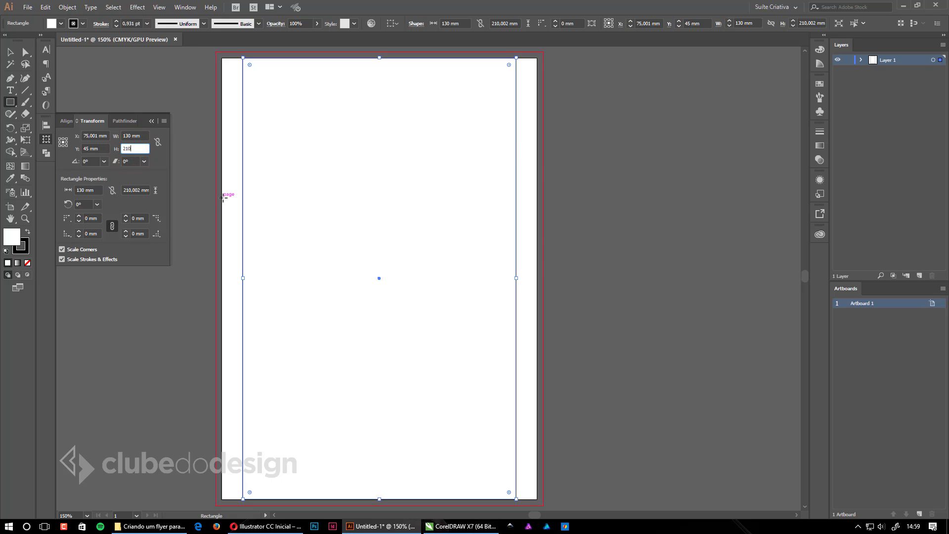
{"action": "type", "text": "-20"}
{"action": "key", "text": "Return"}
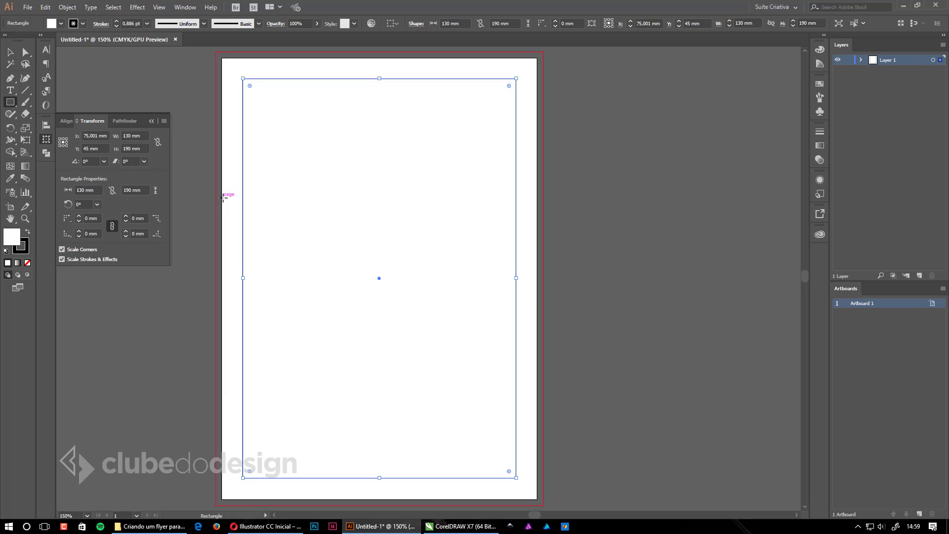
Convert the 130 × 190 mm rectangle into a margin guide and deselect it
{"action": "left_click", "coordinate": [145, 136]}
{"action": "left_click", "coordinate": [8, 53]}
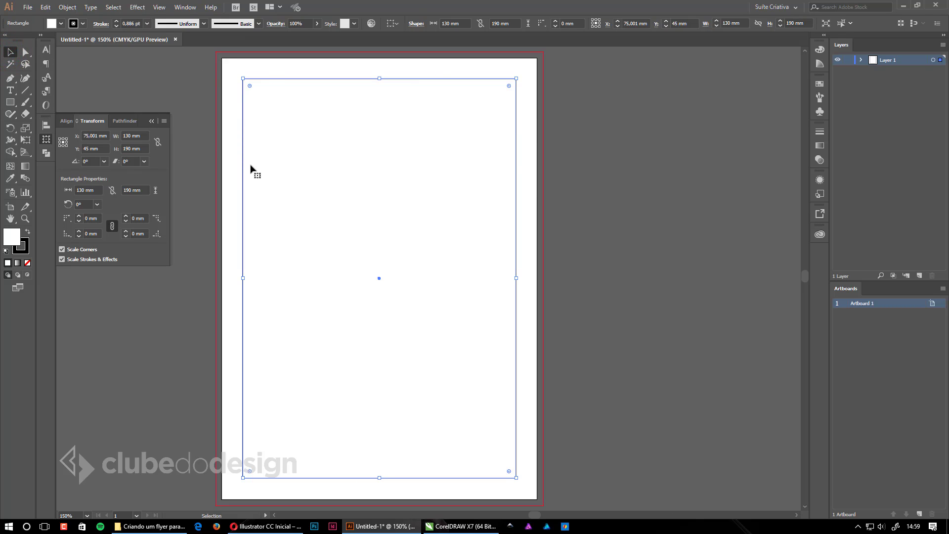
{"action": "left_click", "coordinate": [157, 121]}
{"action": "left_click", "coordinate": [153, 123]}
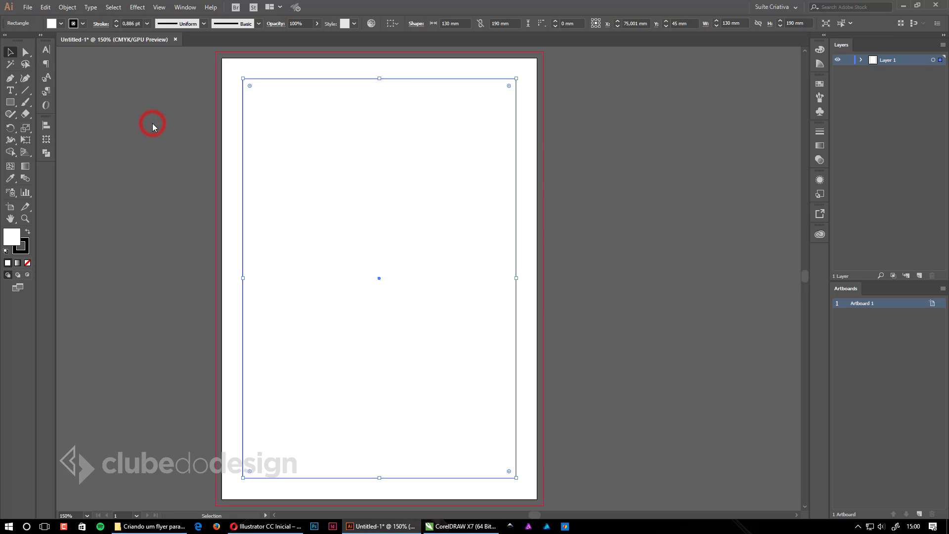
{"action": "right_click", "coordinate": [403, 79]}
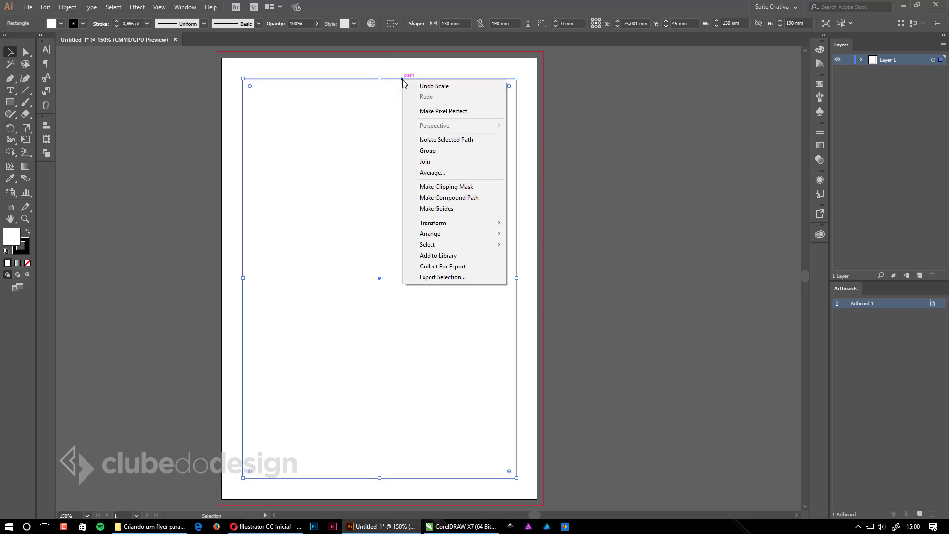
{"action": "left_click", "coordinate": [440, 208]}
{"action": "left_click", "coordinate": [576, 207]}
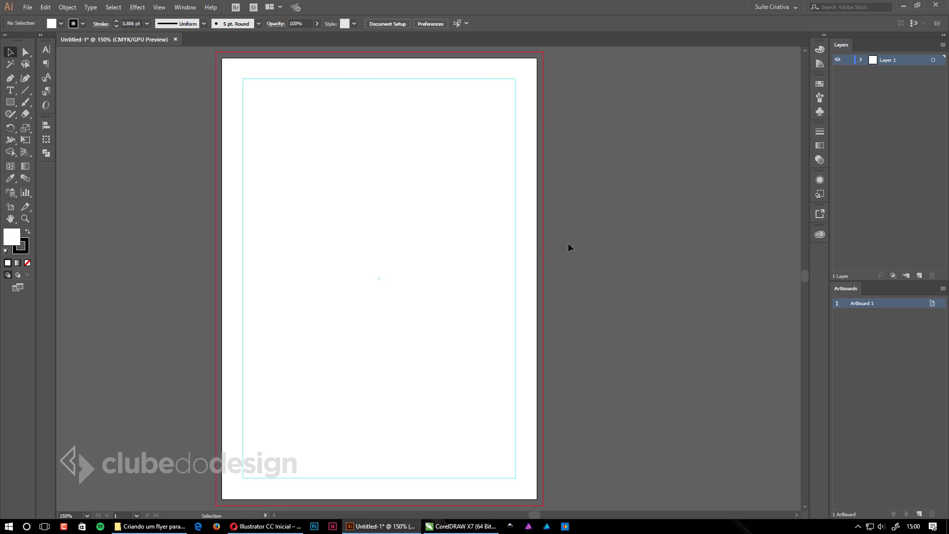
Toggle the margin guide's visibility off and on several times, and look up the Hide Guides command
{"action": "key", "text": "ctrl+semicolon"}
{"action": "key", "text": "ctrl+semicolon"}
{"action": "key", "text": "ctrl+semicolon"}
{"action": "key", "text": "ctrl+semicolon"}
{"action": "key", "text": "ctrl+semicolon"}
{"action": "key", "text": "ctrl+semicolon"}
{"action": "key", "text": "ctrl+semicolon"}
{"action": "key", "text": "ctrl+semicolon"}
{"action": "key", "text": "ctrl+semicolon"}
{"action": "key", "text": "ctrl+semicolon"}
{"action": "key", "text": "ctrl+semicolon"}
{"action": "key", "text": "ctrl+semicolon"}
{"action": "left_click", "coordinate": [159, 7]}
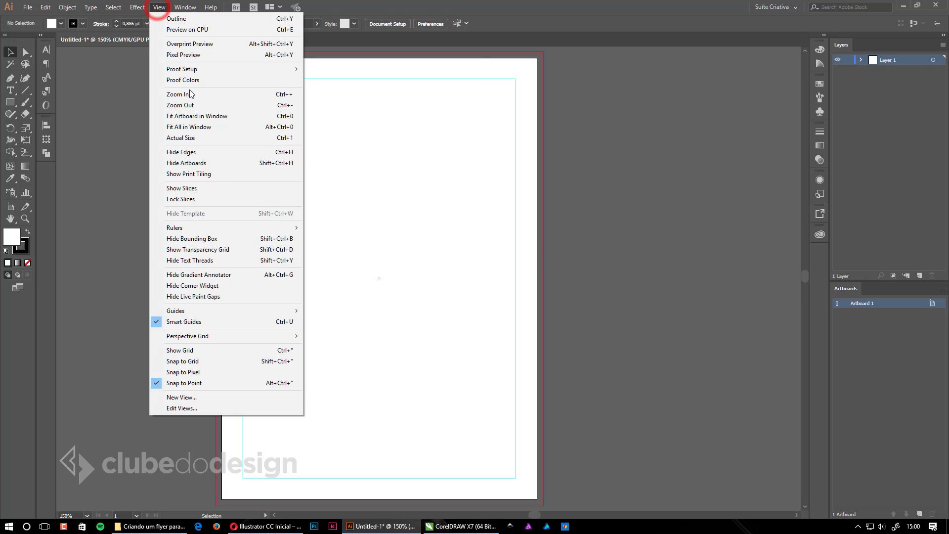
{"action": "mouse_move", "coordinate": [249, 311]}
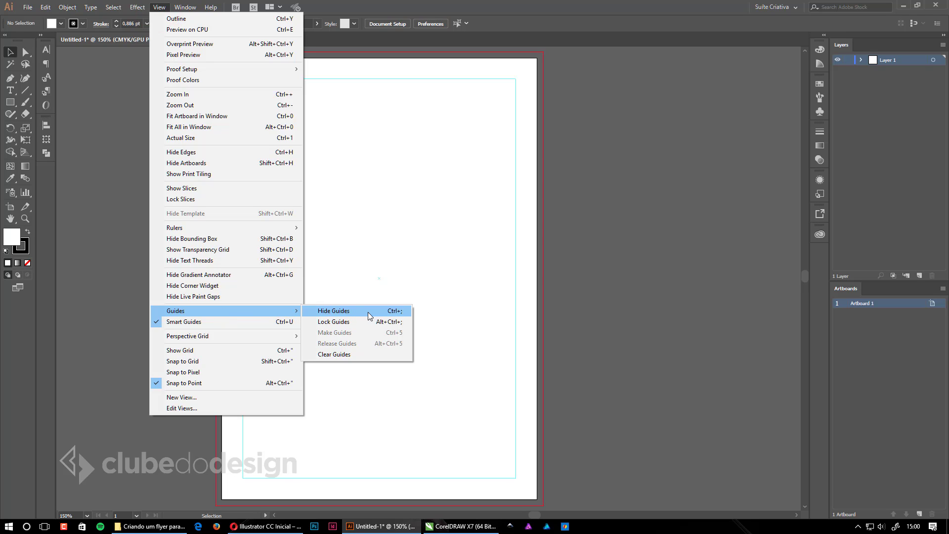
{"action": "left_click", "coordinate": [645, 238]}
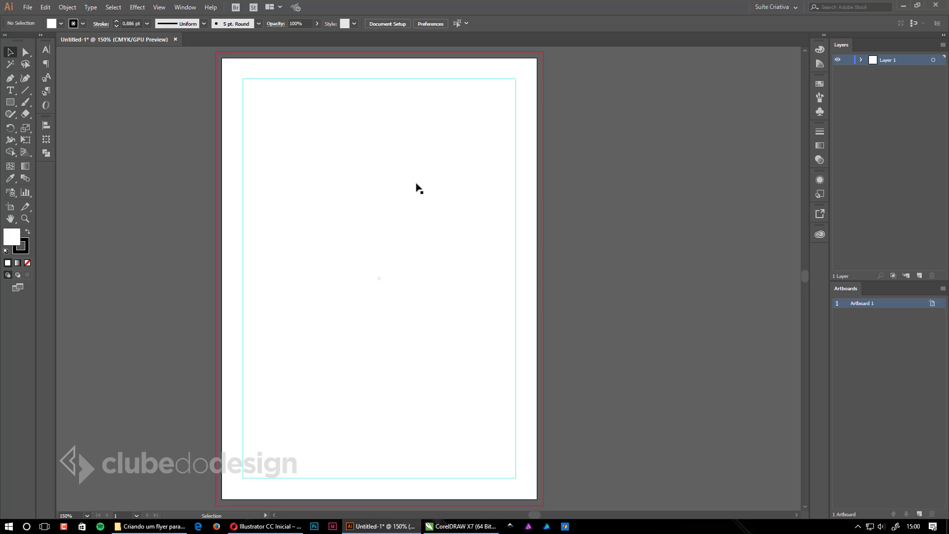
Draw a 130 × 190 mm rectangle exactly over the margin guide and open Split Into Grid for it with preview on
{"action": "left_click", "coordinate": [11, 102]}
{"action": "mouse_move", "coordinate": [242, 79]}
{"action": "left_mouse_down"}
{"action": "mouse_move", "coordinate": [307, 148]}
{"action": "mouse_move", "coordinate": [516, 478]}
{"action": "left_mouse_up"}
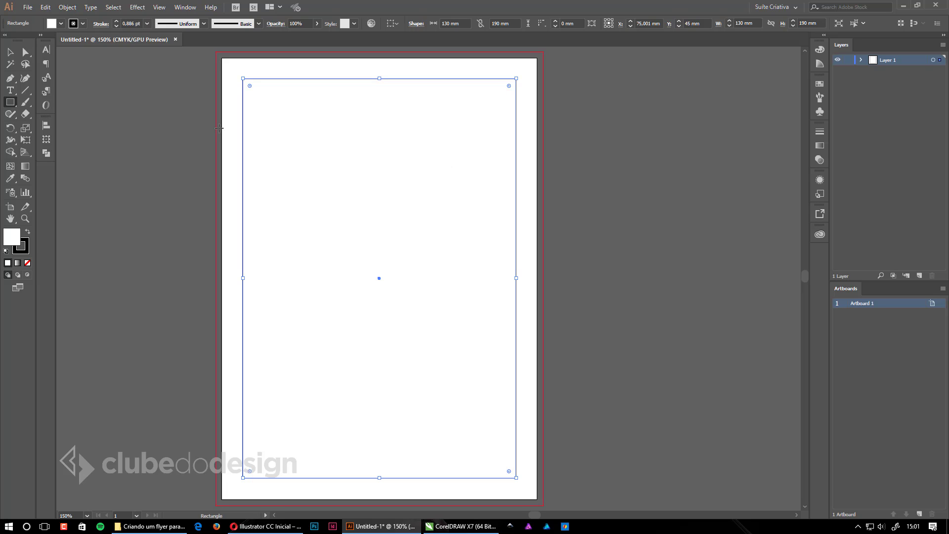
{"action": "left_click", "coordinate": [67, 7]}
{"action": "mouse_move", "coordinate": [110, 231]}
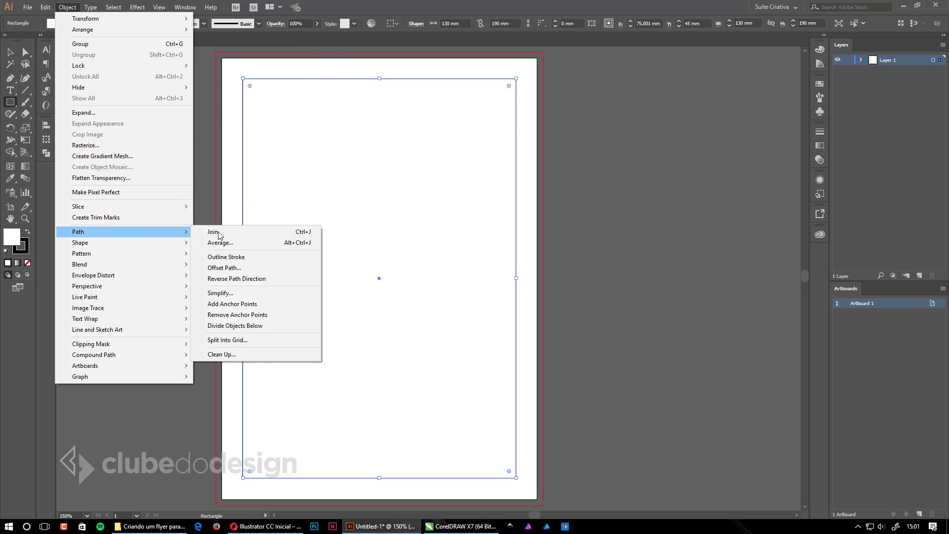
{"action": "left_click", "coordinate": [262, 339]}
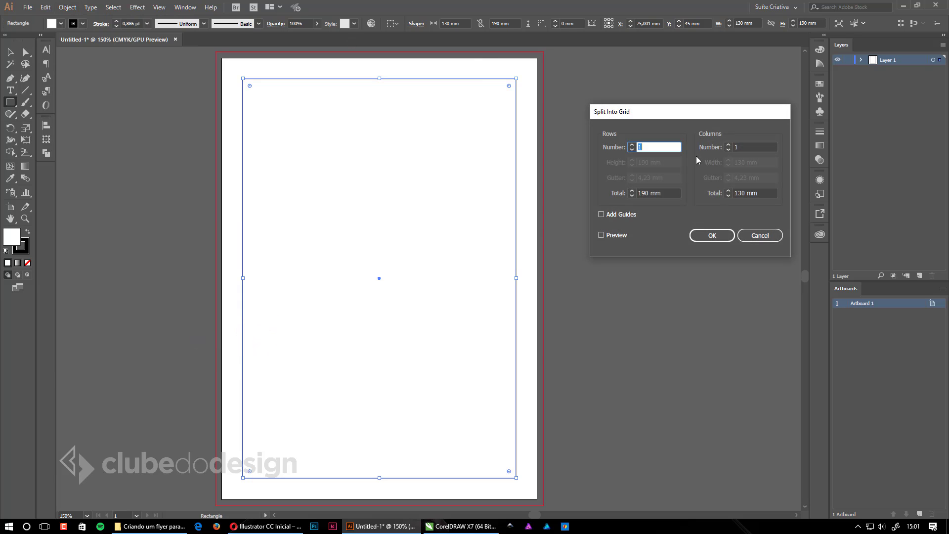
{"action": "left_click", "coordinate": [689, 115]}
{"action": "left_click_drag", "start_coordinate": [689, 115], "coordinate": [652, 101]}
{"action": "left_click", "coordinate": [576, 223]}
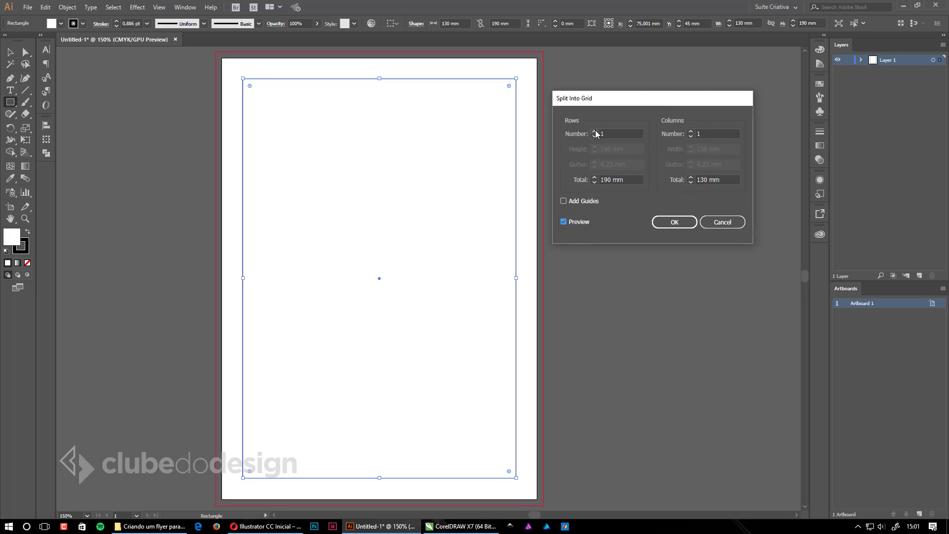
Set the grid to 12 rows and 12 columns
{"action": "left_click", "coordinate": [613, 134]}
{"action": "type", "text": "12"}
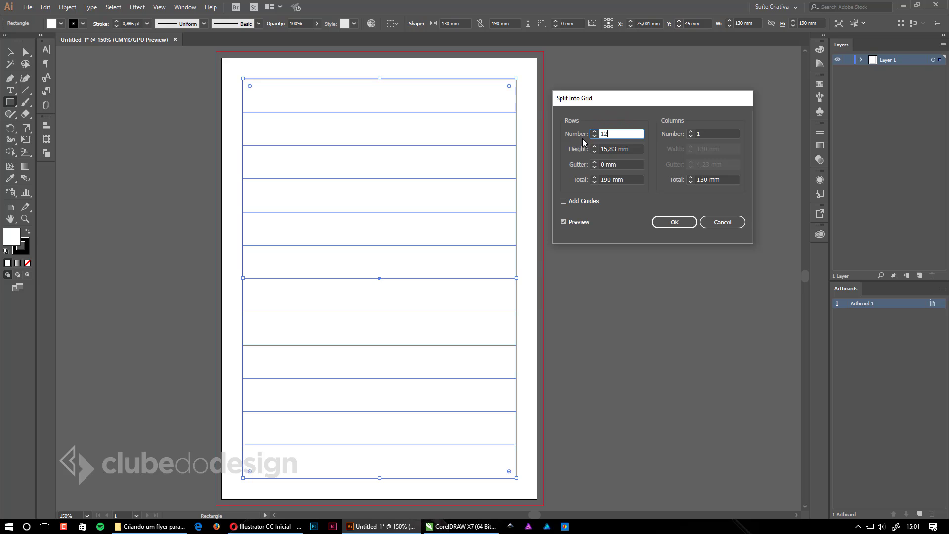
{"action": "left_click", "coordinate": [721, 133]}
{"action": "type", "text": "12"}
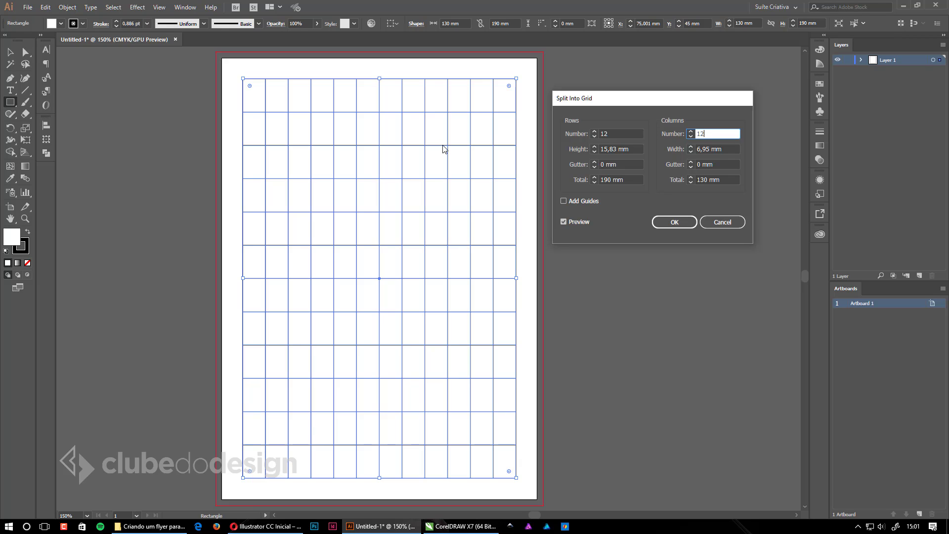
Set the column gutter to 2 mm, leave Add Guides off, and apply the grid split
{"action": "left_click", "coordinate": [691, 161]}
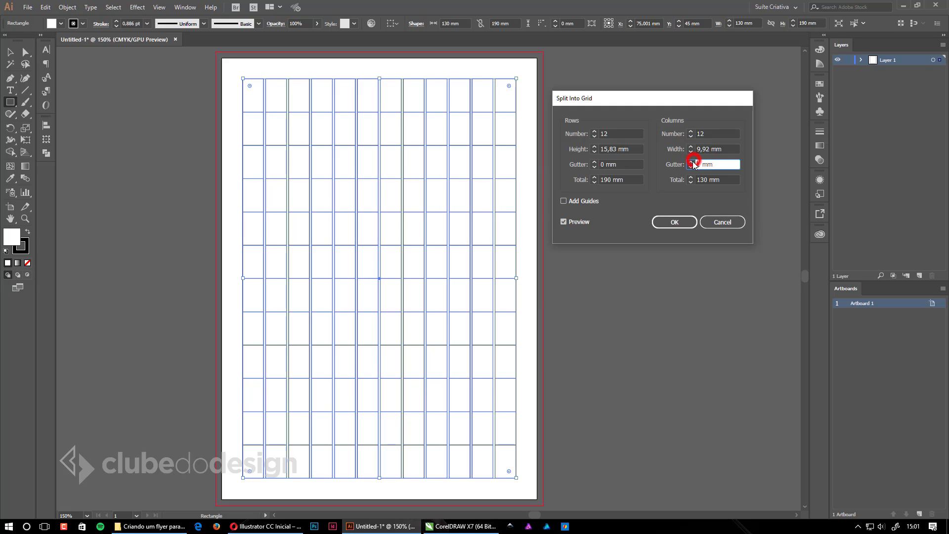
{"action": "left_click", "coordinate": [691, 162]}
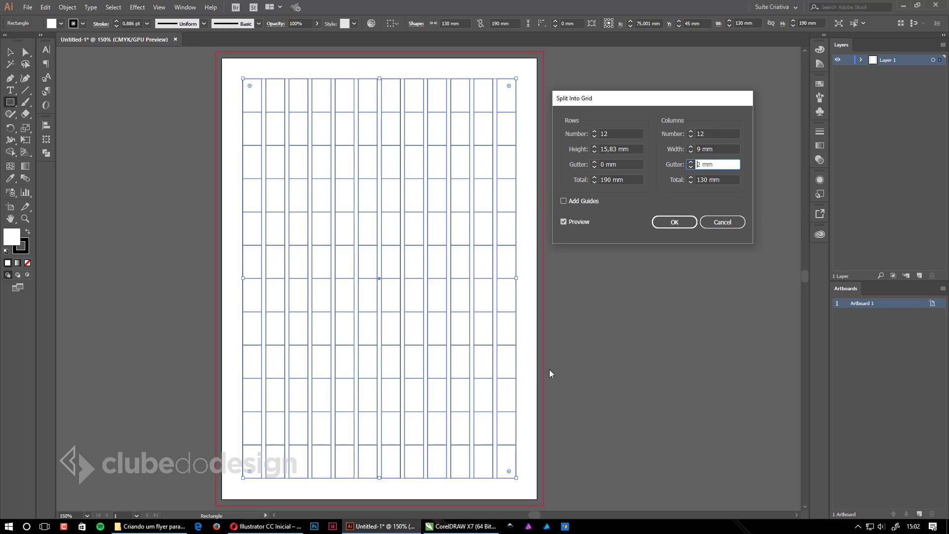
{"action": "left_click", "coordinate": [564, 201]}
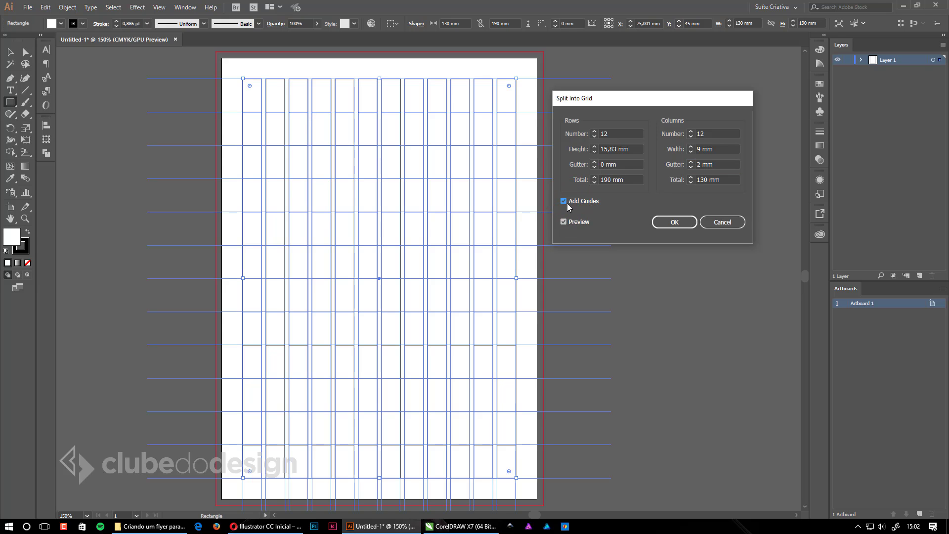
{"action": "left_click", "coordinate": [565, 201]}
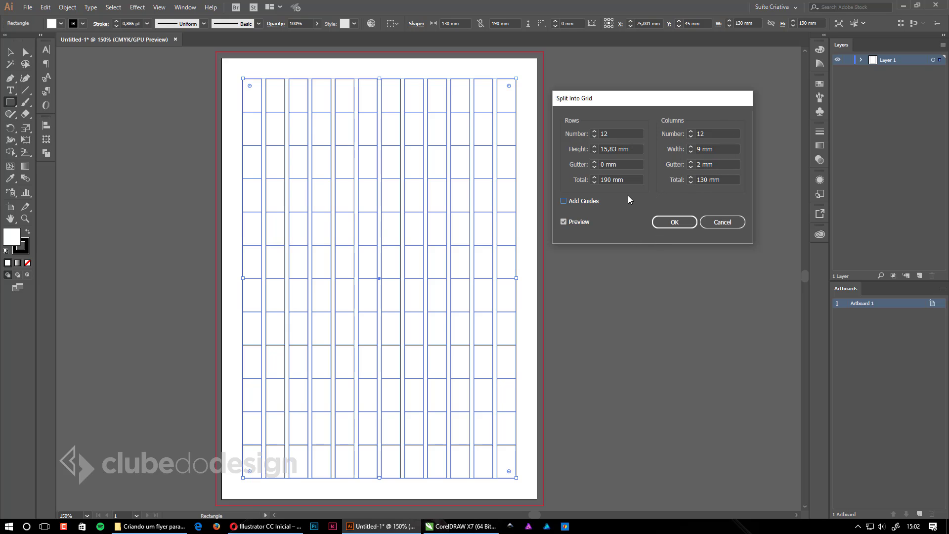
{"action": "left_click_drag", "start_coordinate": [631, 179], "coordinate": [586, 171]}
{"action": "left_click_drag", "start_coordinate": [727, 180], "coordinate": [568, 190]}
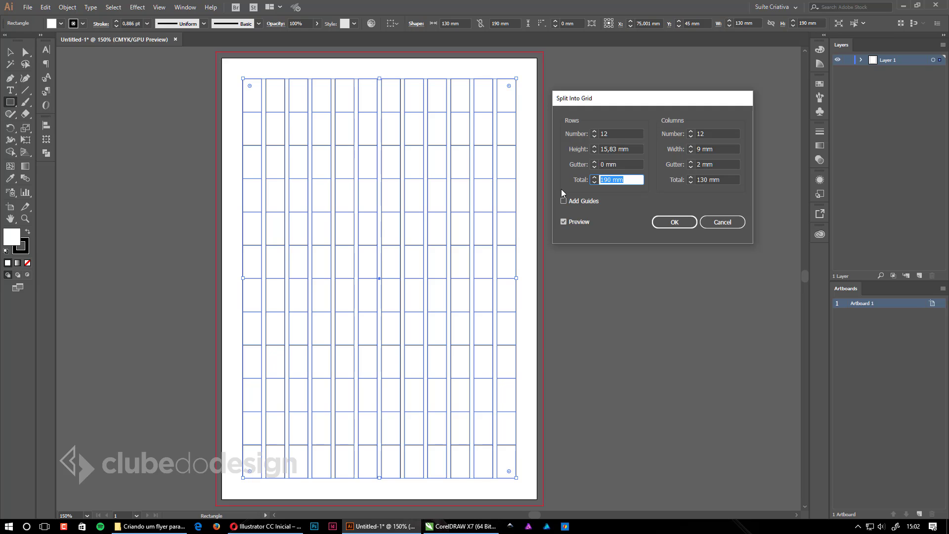
{"action": "left_click", "coordinate": [671, 222]}
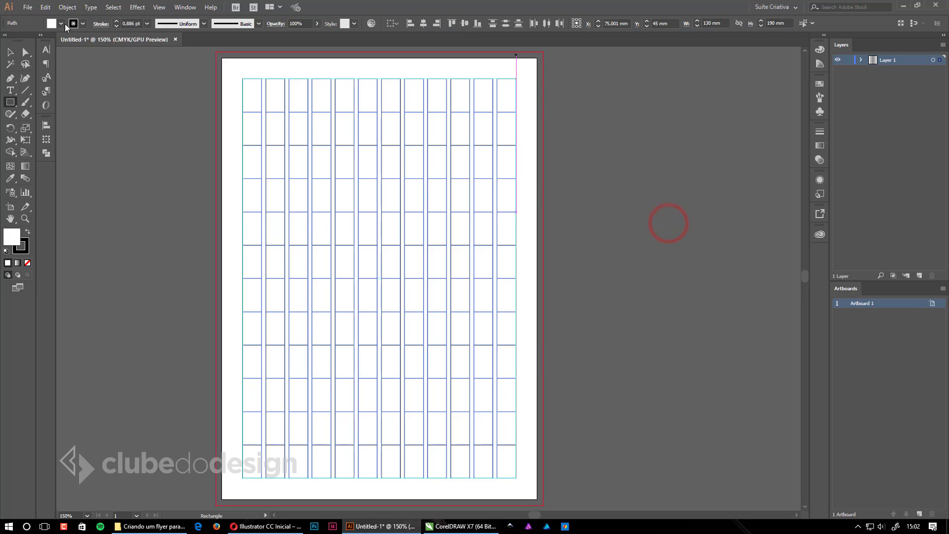
Convert all the grid cells into guides and deselect them
{"action": "left_click", "coordinate": [25, 51]}
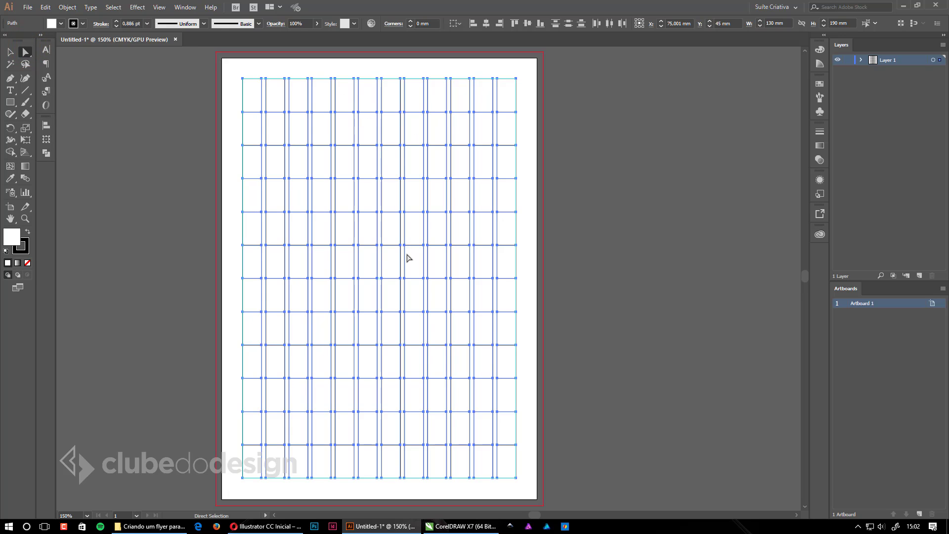
{"action": "right_click", "coordinate": [366, 112]}
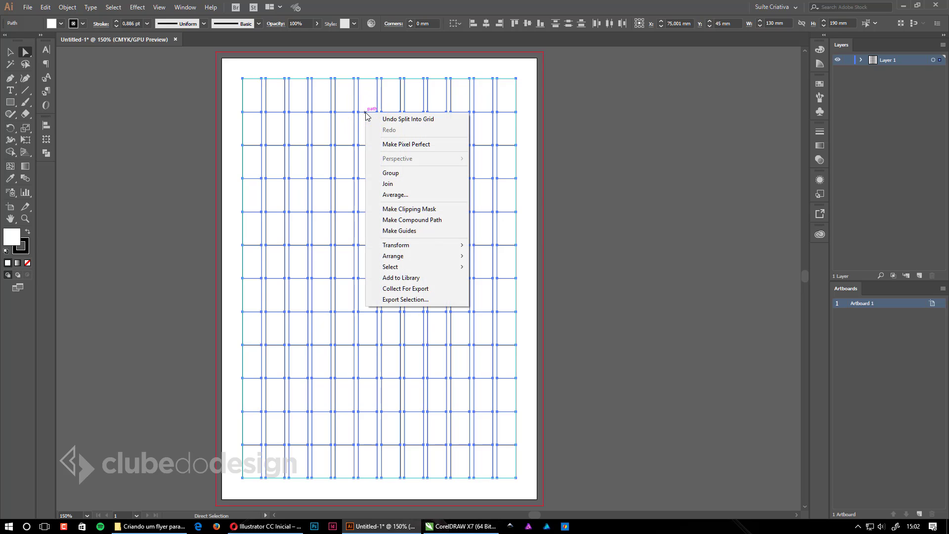
{"action": "left_click", "coordinate": [416, 231]}
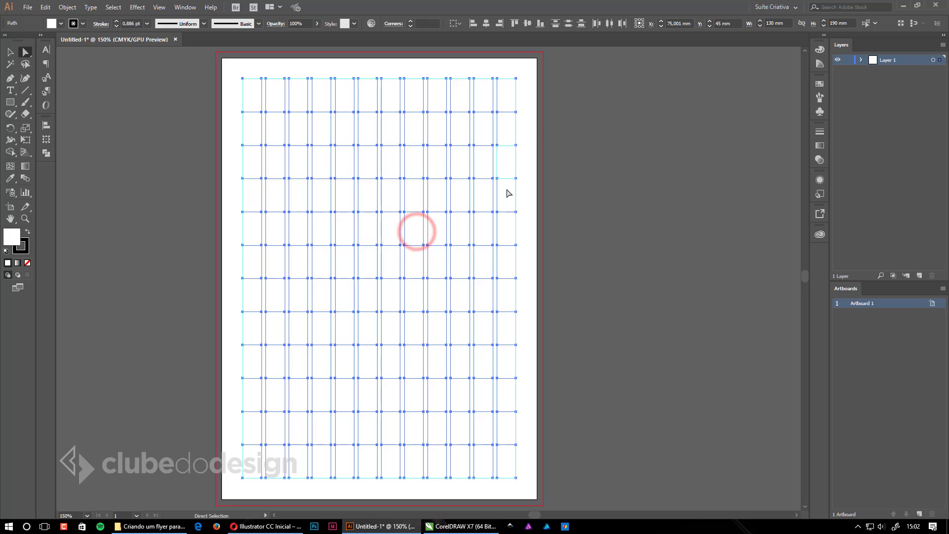
{"action": "left_click", "coordinate": [655, 306]}
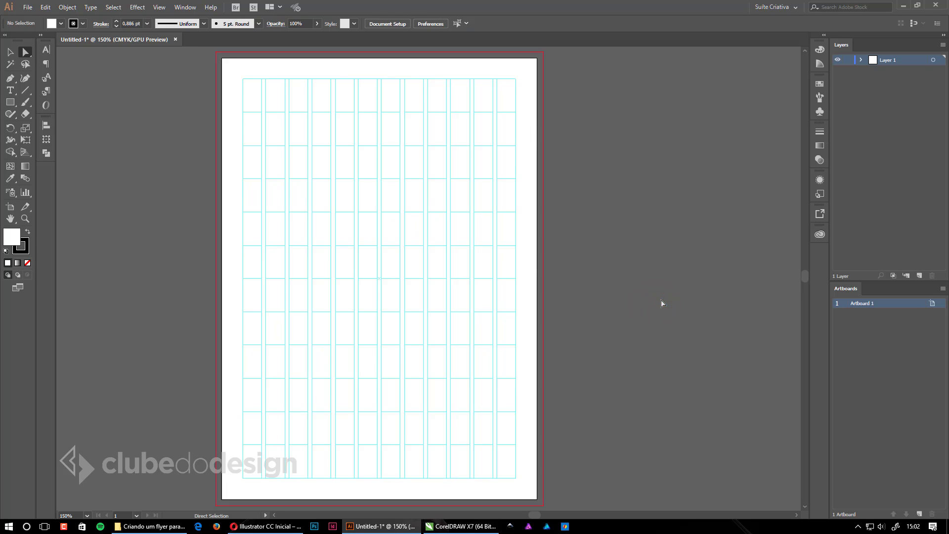
Try moving one of the grid's guides off the page, and undo the move
{"action": "left_click_drag", "start_coordinate": [381, 127], "coordinate": [565, 127]}
{"action": "left_click", "coordinate": [704, 259]}
{"action": "key", "text": "ctrl+z"}
Lock the guides so the grid cannot be moved
{"action": "left_click", "coordinate": [666, 241]}
{"action": "left_click", "coordinate": [606, 215]}
{"action": "right_click", "coordinate": [508, 146]}
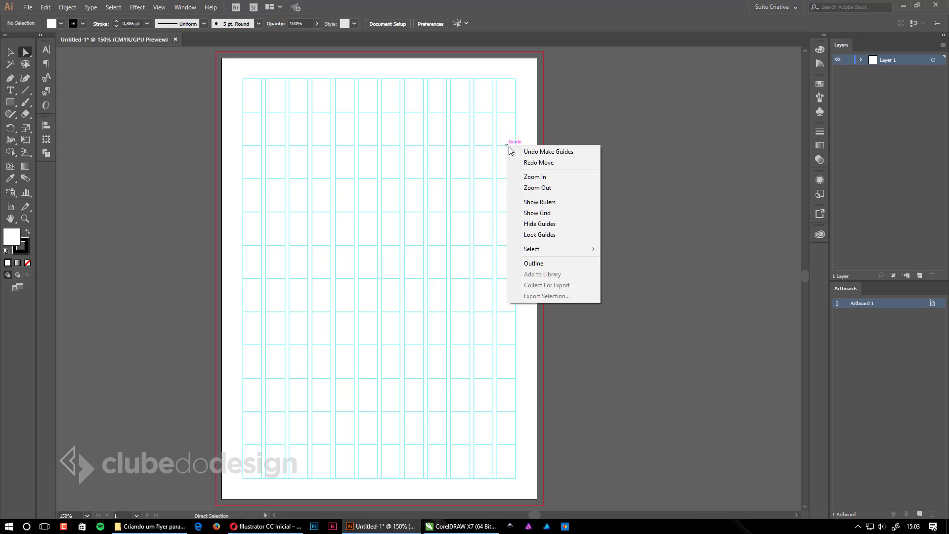
{"action": "left_click", "coordinate": [568, 239]}
Try selecting and moving guides at various spots in the grid to check that they are locked
{"action": "left_click", "coordinate": [395, 128]}
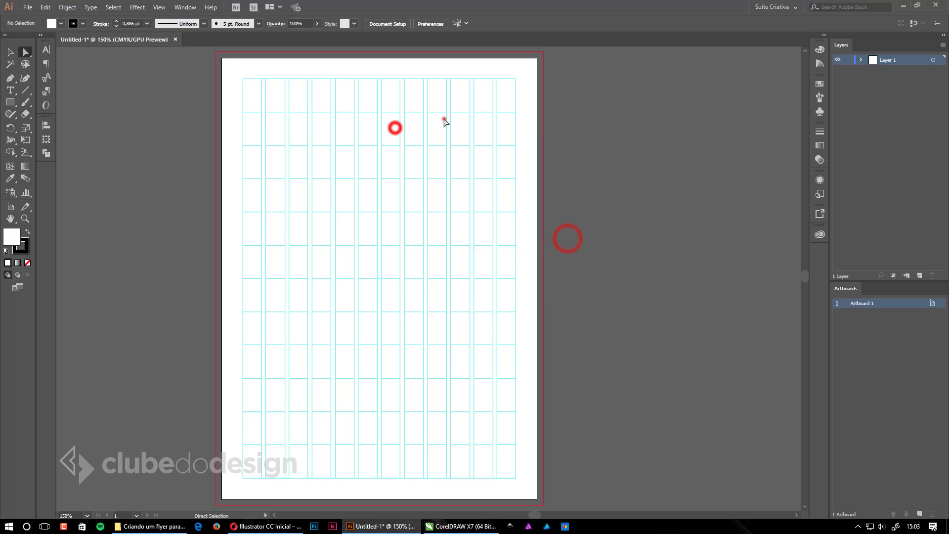
{"action": "left_click", "coordinate": [444, 119]}
{"action": "left_click", "coordinate": [373, 203]}
{"action": "left_click", "coordinate": [407, 172]}
{"action": "left_click", "coordinate": [390, 247]}
{"action": "left_click_drag", "start_coordinate": [372, 264], "coordinate": [330, 285]}
{"action": "left_click", "coordinate": [494, 177]}
{"action": "left_click", "coordinate": [287, 172]}
{"action": "left_click", "coordinate": [316, 137]}
{"action": "left_click", "coordinate": [285, 128]}
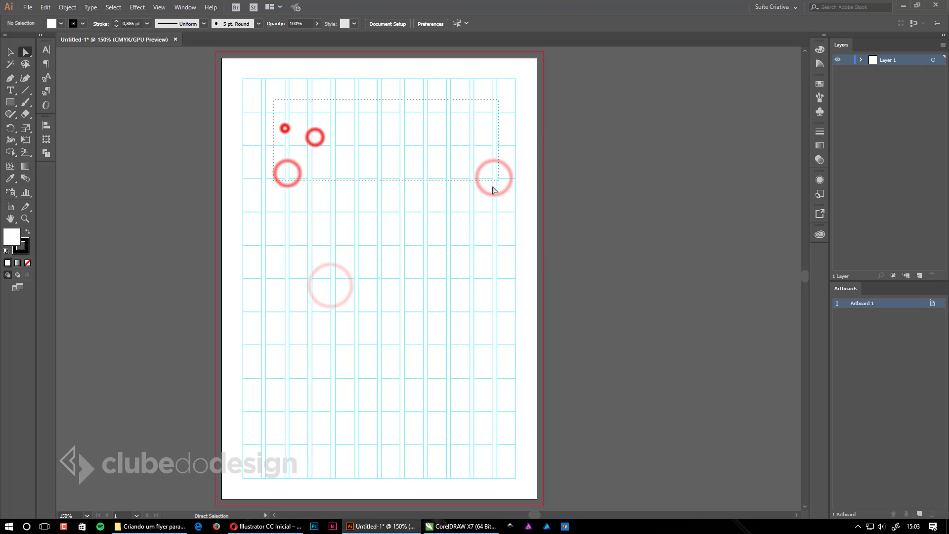
{"action": "left_click", "coordinate": [262, 212]}
{"action": "left_click", "coordinate": [468, 245]}
{"action": "left_click", "coordinate": [476, 227]}
{"action": "left_click_drag", "start_coordinate": [343, 231], "coordinate": [560, 301]}
{"action": "left_click", "coordinate": [445, 254]}
{"action": "left_click_drag", "start_coordinate": [352, 274], "coordinate": [487, 246]}
{"action": "left_click", "coordinate": [446, 246]}
{"action": "left_click", "coordinate": [390, 253]}
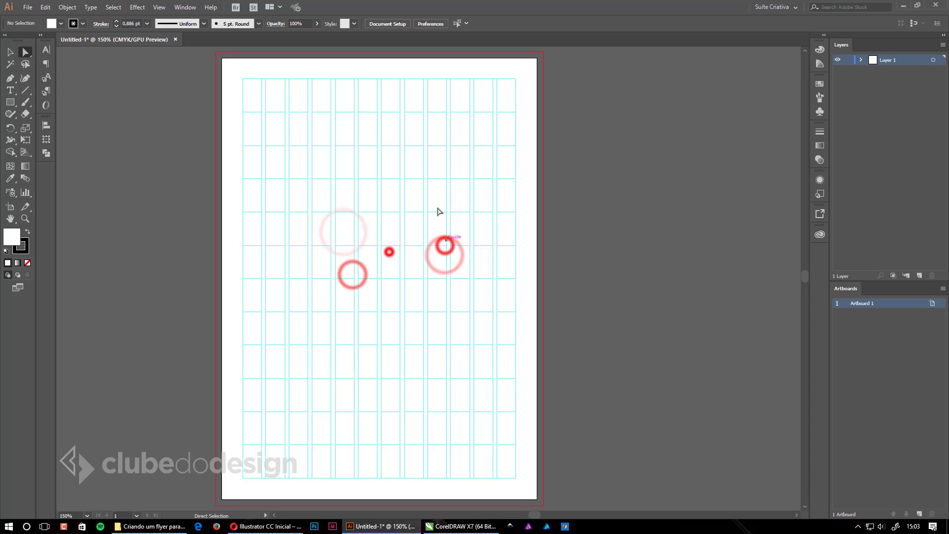
{"action": "left_click", "coordinate": [433, 210]}
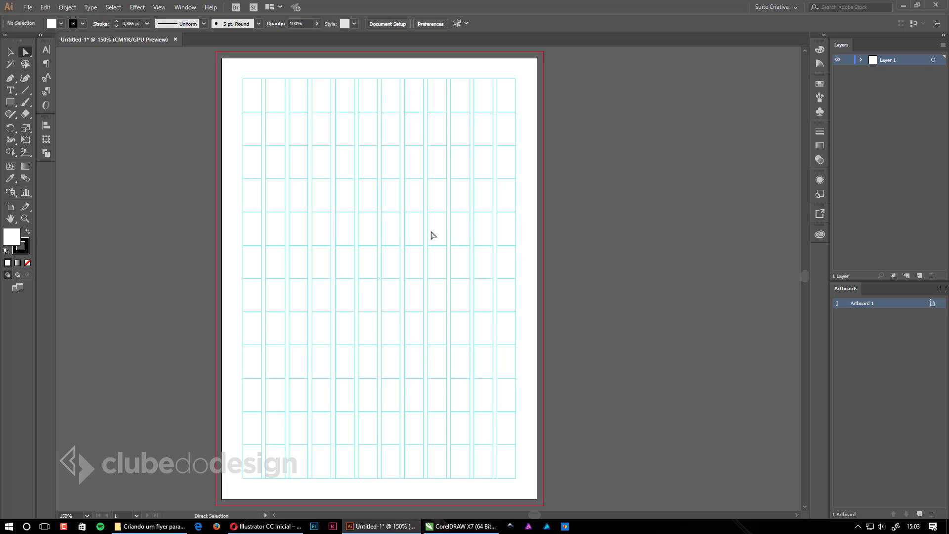
{"action": "left_click", "coordinate": [153, 526]}
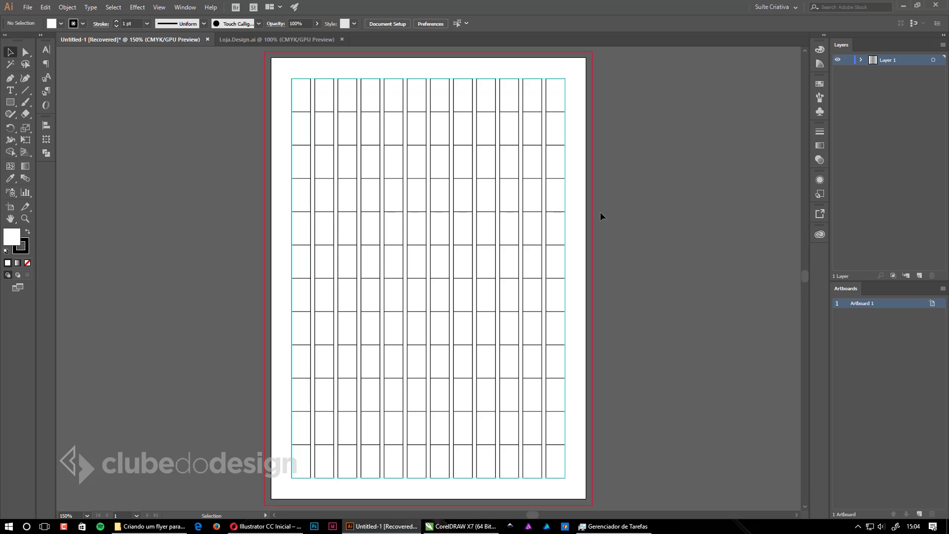
{"action": "left_click", "coordinate": [661, 194]}
{"action": "left_click_drag", "start_coordinate": [234, 82], "coordinate": [577, 471]}
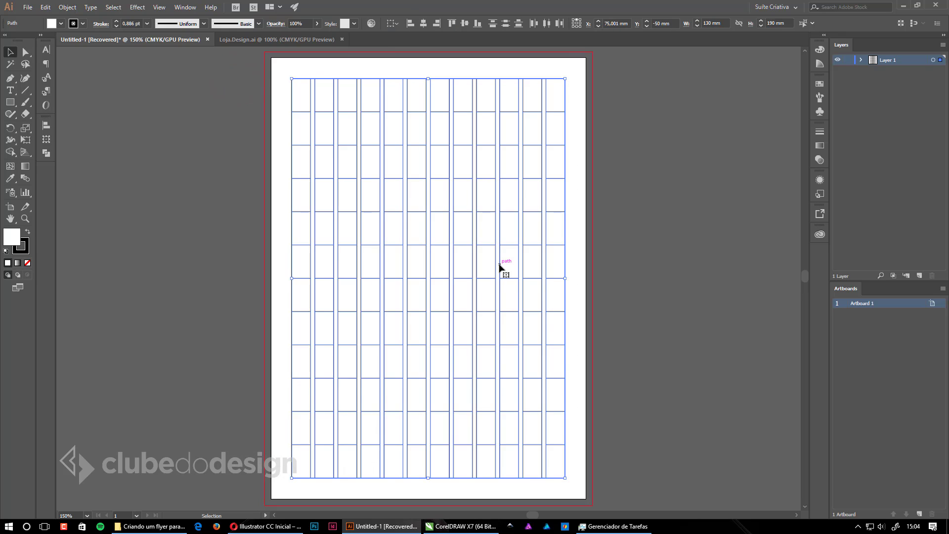
{"action": "right_click", "coordinate": [440, 212]}
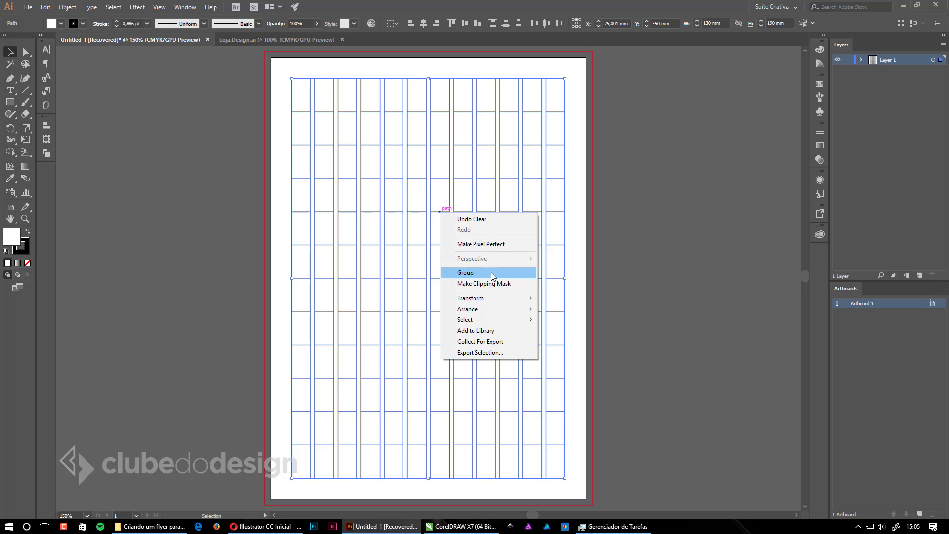
{"action": "right_click", "coordinate": [496, 160]}
{"action": "left_click", "coordinate": [655, 177]}
{"action": "left_click", "coordinate": [738, 120]}
Expand Layer 1 to examine its list of paths, and select its lowest object, the rectangle surrounding the grid
{"action": "left_click", "coordinate": [861, 59]}
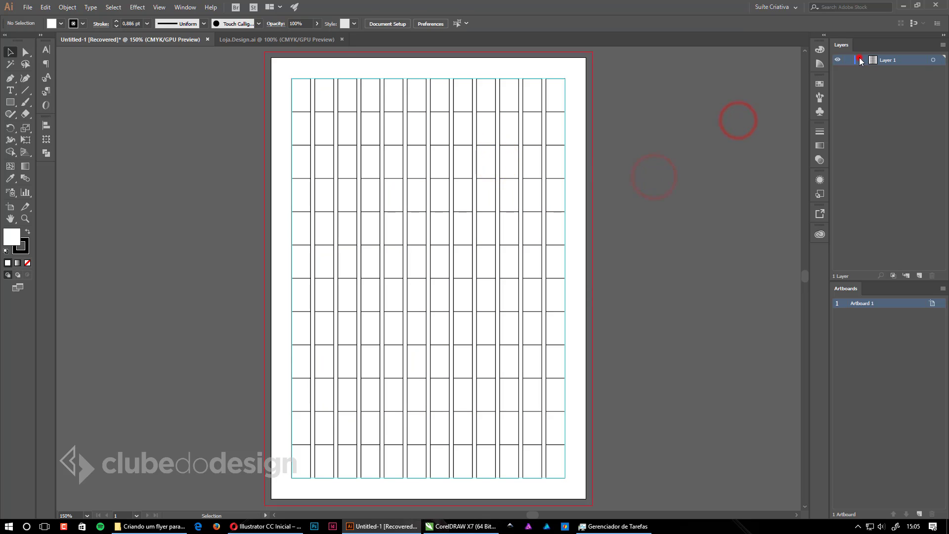
{"action": "scroll", "coordinate": [900, 159], "scroll_direction": "down", "scroll_amount": 5}
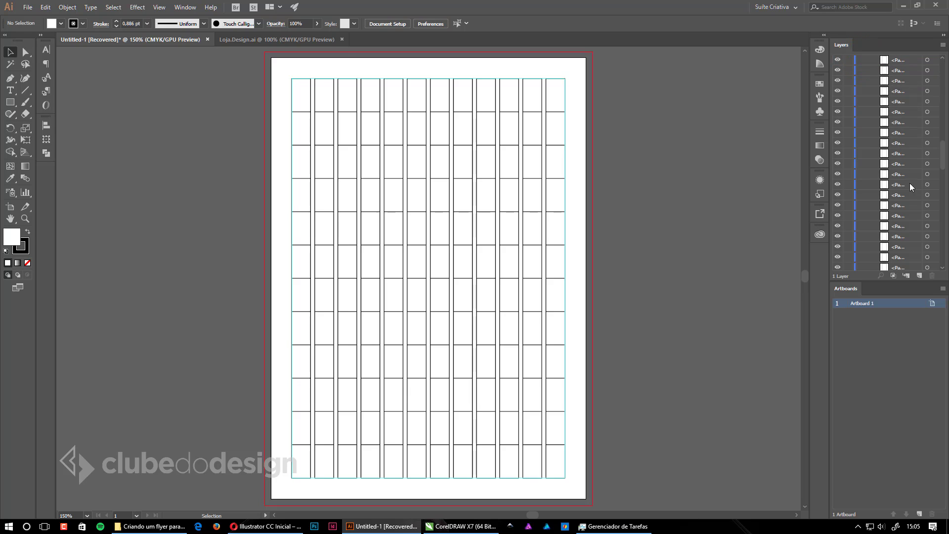
{"action": "scroll", "coordinate": [911, 187], "scroll_direction": "down", "scroll_amount": 5}
{"action": "left_click", "coordinate": [633, 235]}
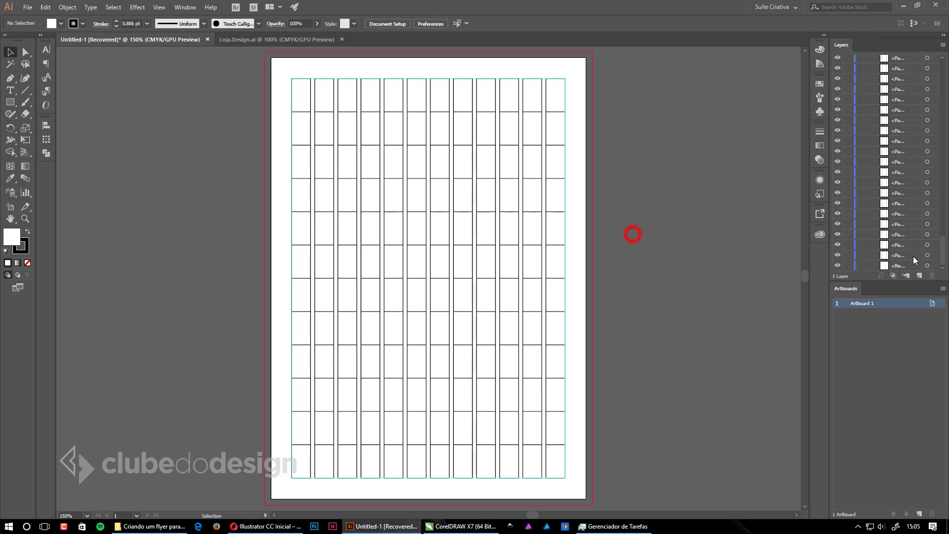
{"action": "left_click", "coordinate": [928, 265]}
{"action": "scroll", "coordinate": [928, 263], "scroll_direction": "up", "scroll_amount": 8}
{"action": "scroll", "coordinate": [935, 92], "scroll_direction": "up", "scroll_amount": 3}
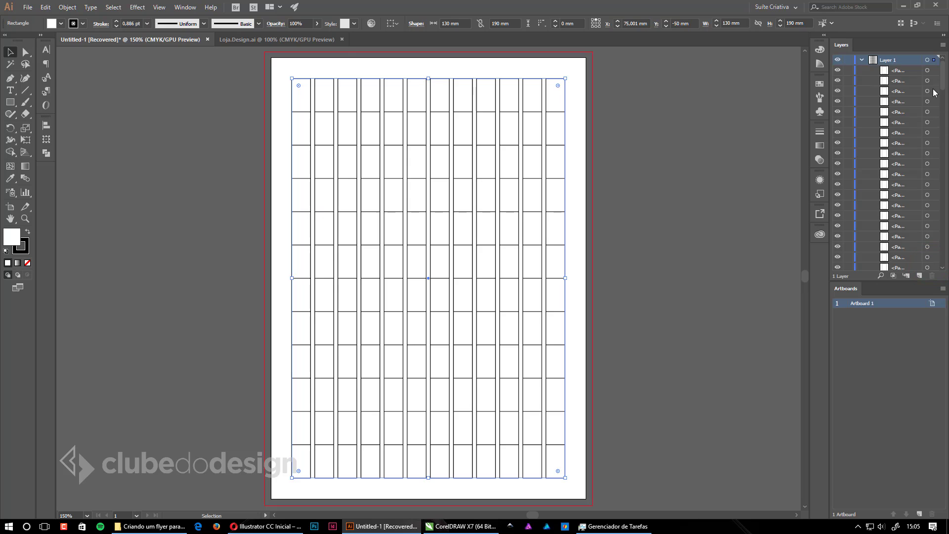
{"action": "left_click", "coordinate": [935, 71]}
{"action": "left_click", "coordinate": [935, 62]}
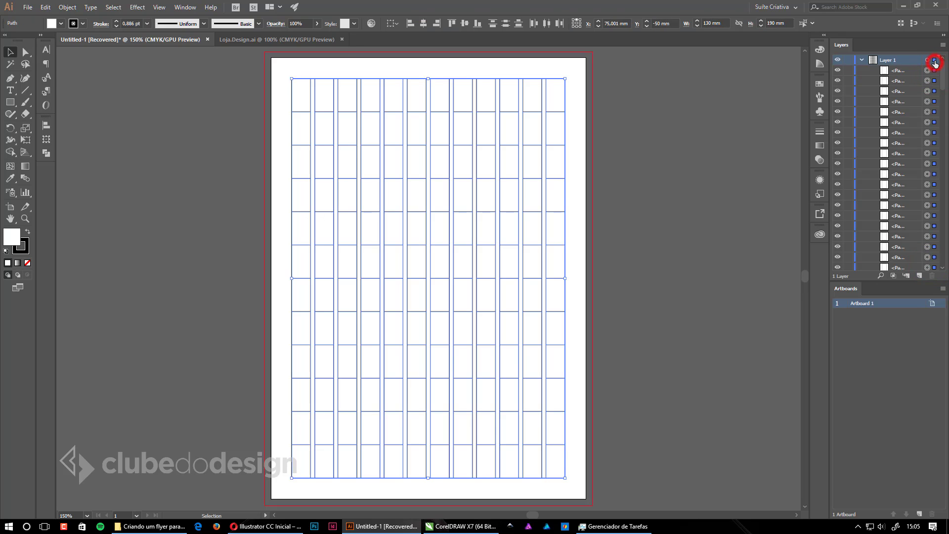
{"action": "right_click", "coordinate": [484, 156]}
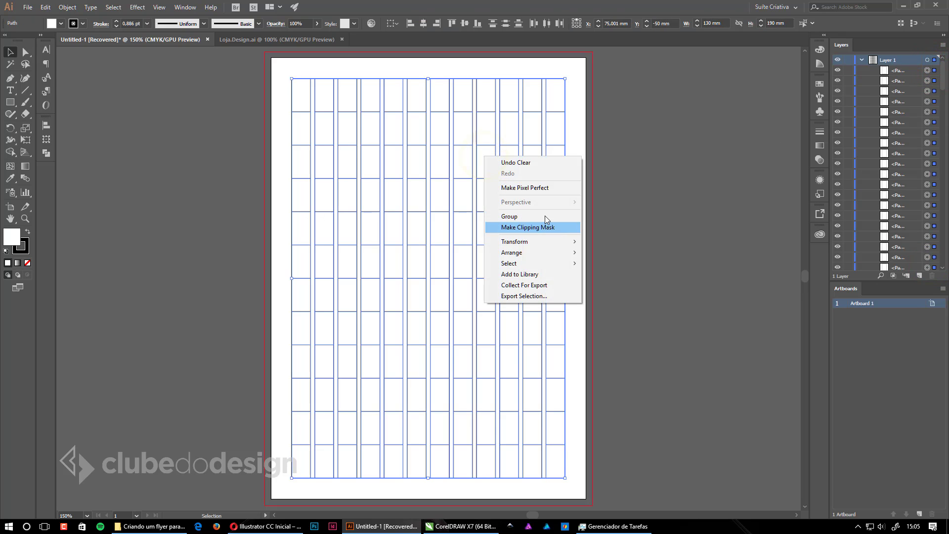
{"action": "left_click", "coordinate": [629, 199]}
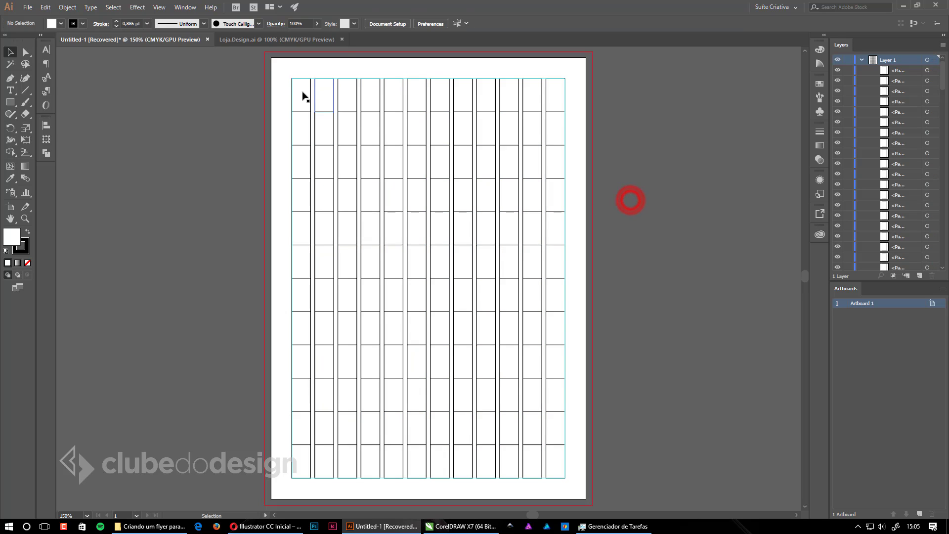
{"action": "left_click", "coordinate": [303, 87]}
{"action": "left_click_drag", "start_coordinate": [259, 64], "coordinate": [628, 484]}
{"action": "left_click", "coordinate": [670, 415]}
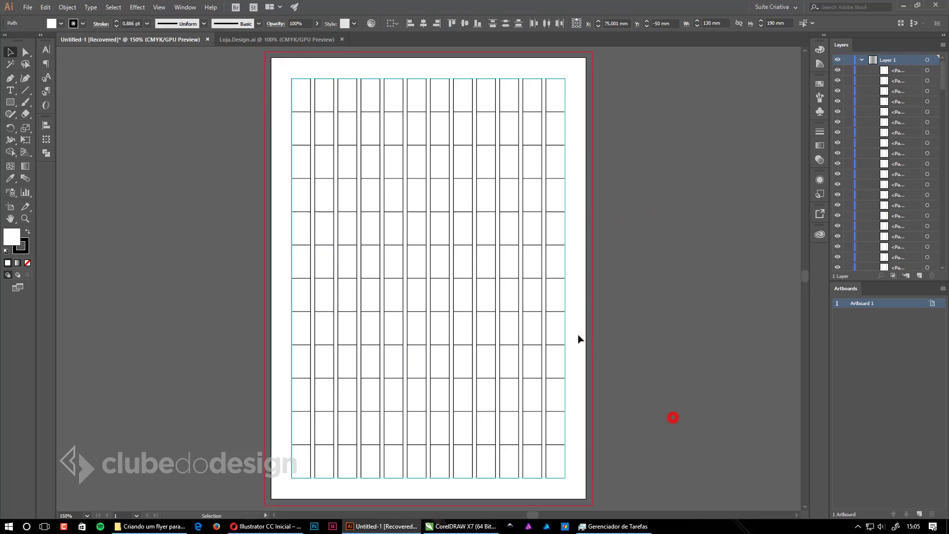
Lock the existing guides, convert all the grid cells into guides and deselect them
{"action": "right_click", "coordinate": [565, 314]}
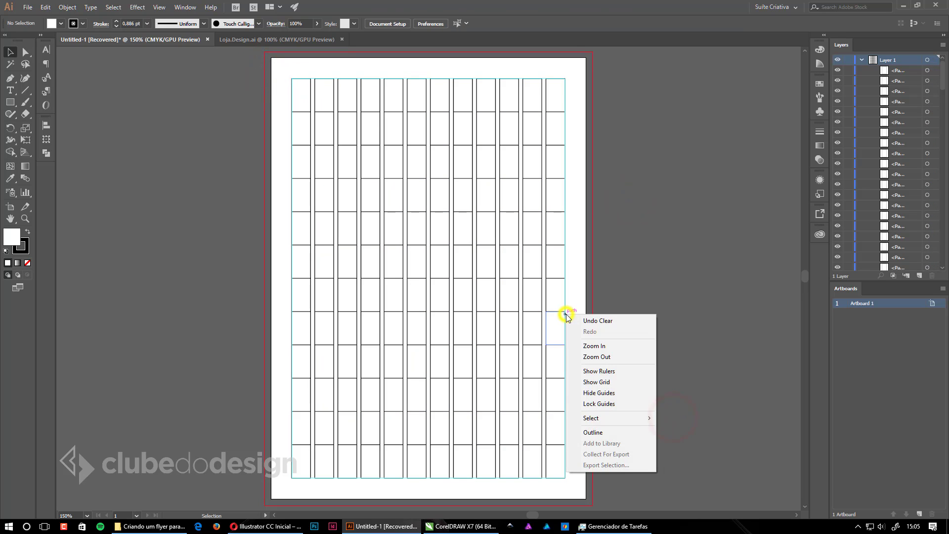
{"action": "left_click", "coordinate": [612, 404]}
{"action": "left_click_drag", "start_coordinate": [642, 490], "coordinate": [249, 85]}
{"action": "right_click", "coordinate": [400, 119]}
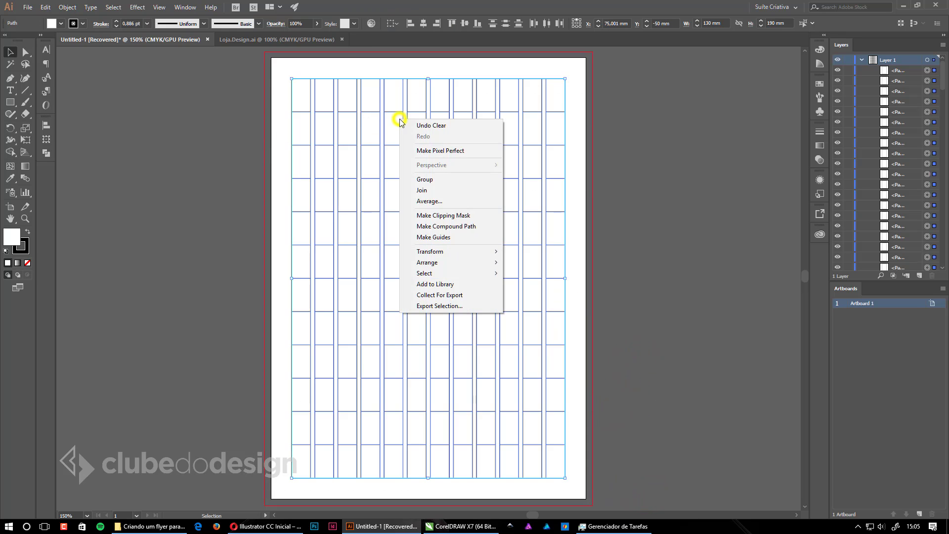
{"action": "left_click", "coordinate": [443, 239]}
{"action": "left_click", "coordinate": [668, 188]}
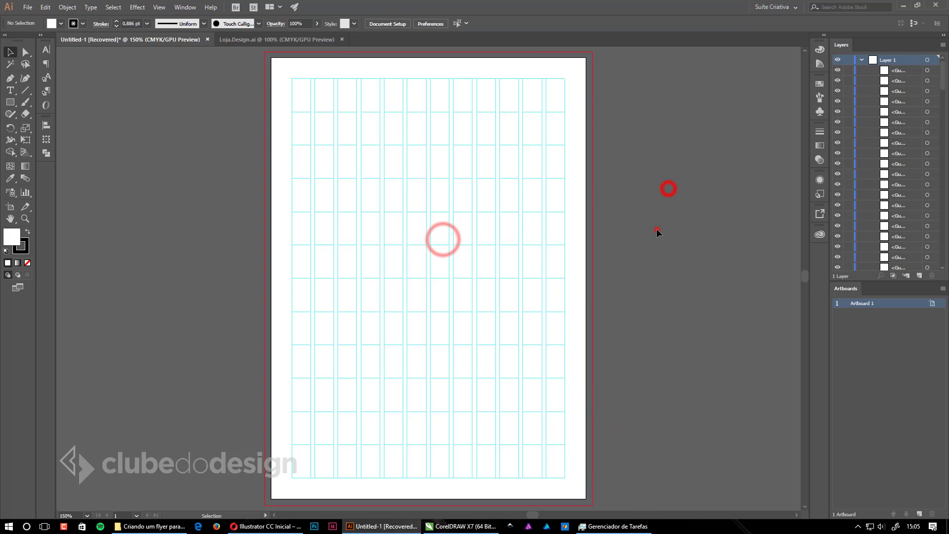
{"action": "left_click", "coordinate": [658, 230]}
Try selecting grid guides with marquees over several areas of the page to check that they are locked
{"action": "mouse_move", "coordinate": [548, 174]}
{"action": "left_mouse_down"}
{"action": "mouse_move", "coordinate": [569, 198]}
{"action": "mouse_move", "coordinate": [554, 205]}
{"action": "left_mouse_up"}
{"action": "left_click_drag", "start_coordinate": [503, 132], "coordinate": [435, 197]}
{"action": "mouse_move", "coordinate": [397, 141]}
{"action": "left_mouse_down"}
{"action": "mouse_move", "coordinate": [503, 158]}
{"action": "mouse_move", "coordinate": [395, 197]}
{"action": "left_mouse_up"}
{"action": "left_click_drag", "start_coordinate": [289, 117], "coordinate": [381, 143]}
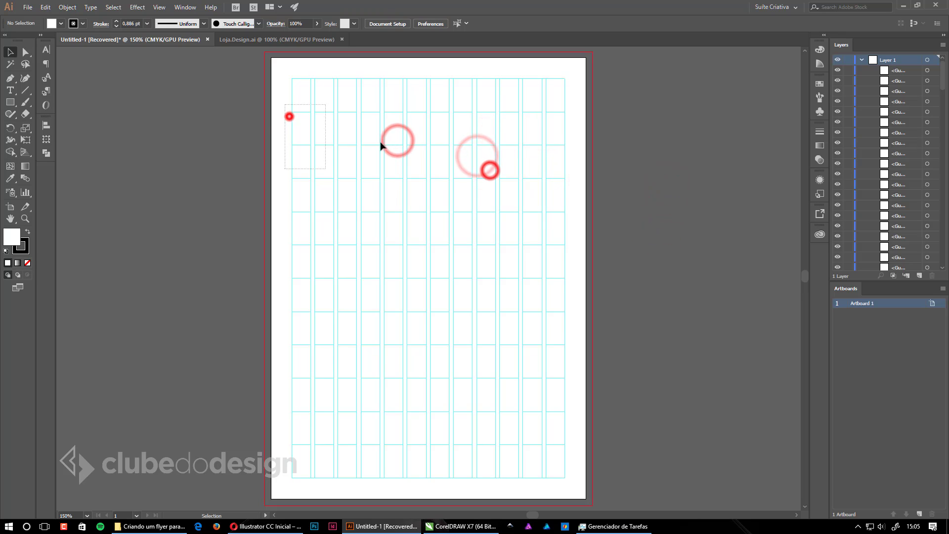
{"action": "left_click_drag", "start_coordinate": [394, 103], "coordinate": [418, 169]}
{"action": "left_click_drag", "start_coordinate": [440, 132], "coordinate": [419, 204]}
{"action": "left_click_drag", "start_coordinate": [374, 131], "coordinate": [421, 168]}
{"action": "left_click_drag", "start_coordinate": [464, 136], "coordinate": [420, 163]}
{"action": "left_click", "coordinate": [351, 126]}
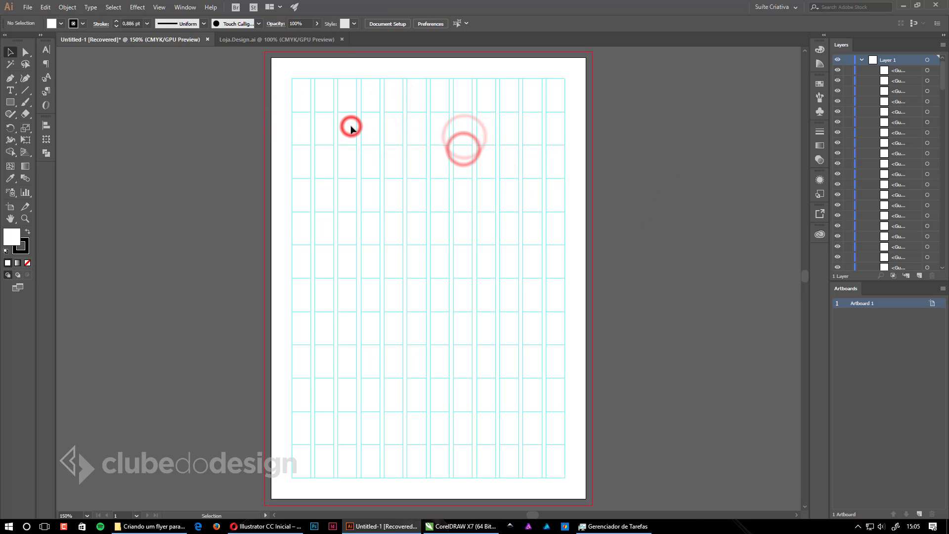
{"action": "left_click_drag", "start_coordinate": [351, 126], "coordinate": [494, 141]}
{"action": "left_click_drag", "start_coordinate": [515, 122], "coordinate": [417, 235]}
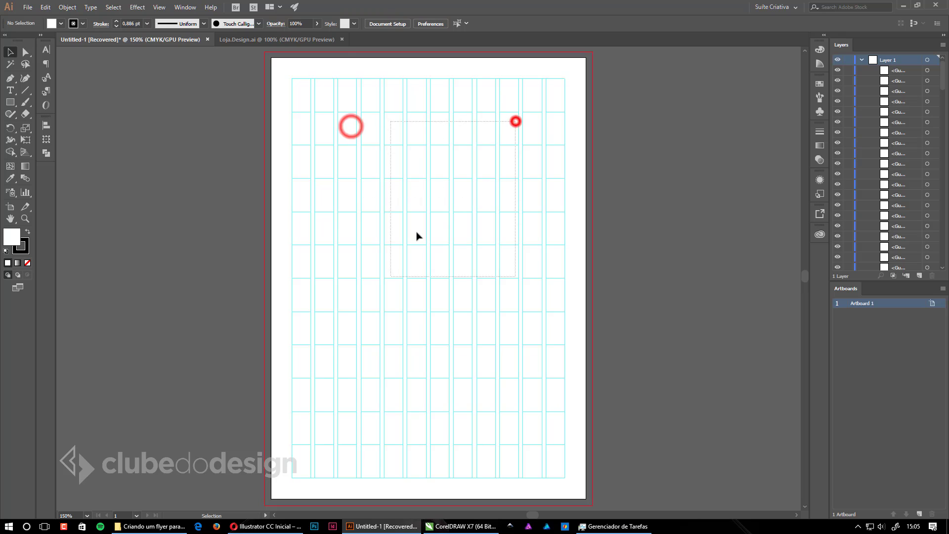
{"action": "left_click_drag", "start_coordinate": [455, 171], "coordinate": [425, 218]}
{"action": "left_click_drag", "start_coordinate": [431, 226], "coordinate": [464, 213]}
{"action": "left_click_drag", "start_coordinate": [469, 226], "coordinate": [364, 215]}
Copy the complete loja.design logo from Loja.Design.ai and paste it into the flyer document
{"action": "left_click", "coordinate": [257, 41]}
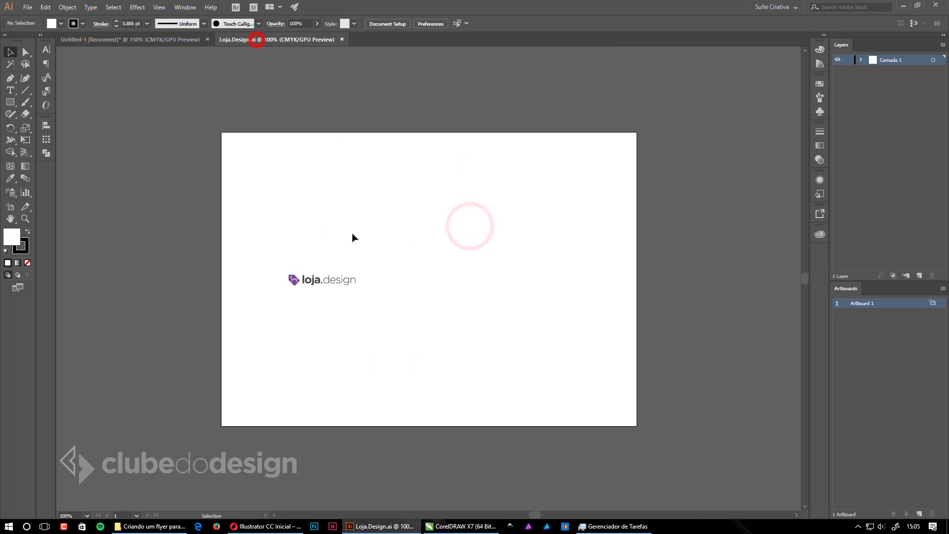
{"action": "left_click", "coordinate": [420, 275]}
{"action": "left_click", "coordinate": [382, 297], "text": "ctrl"}
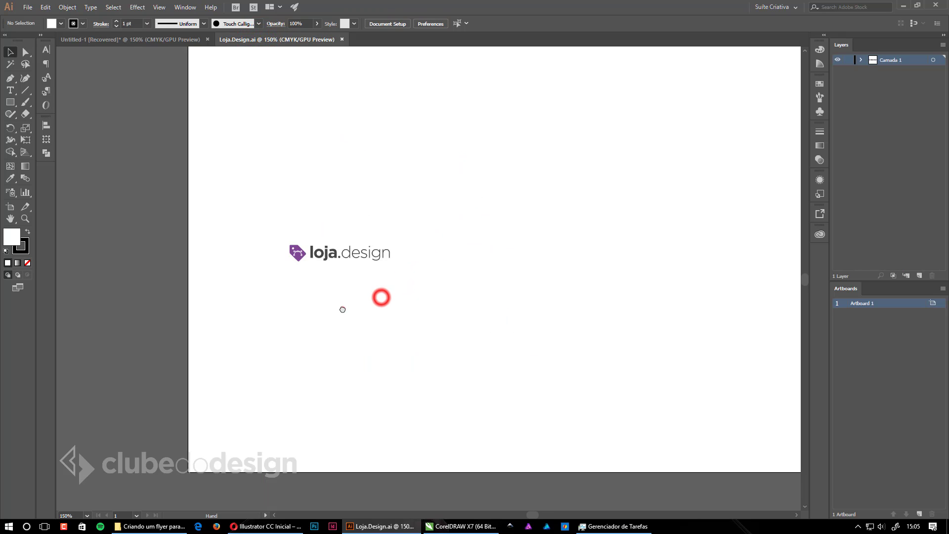
{"action": "left_click_drag", "start_coordinate": [342, 309], "coordinate": [328, 336]}
{"action": "left_click_drag", "start_coordinate": [239, 253], "coordinate": [412, 323]}
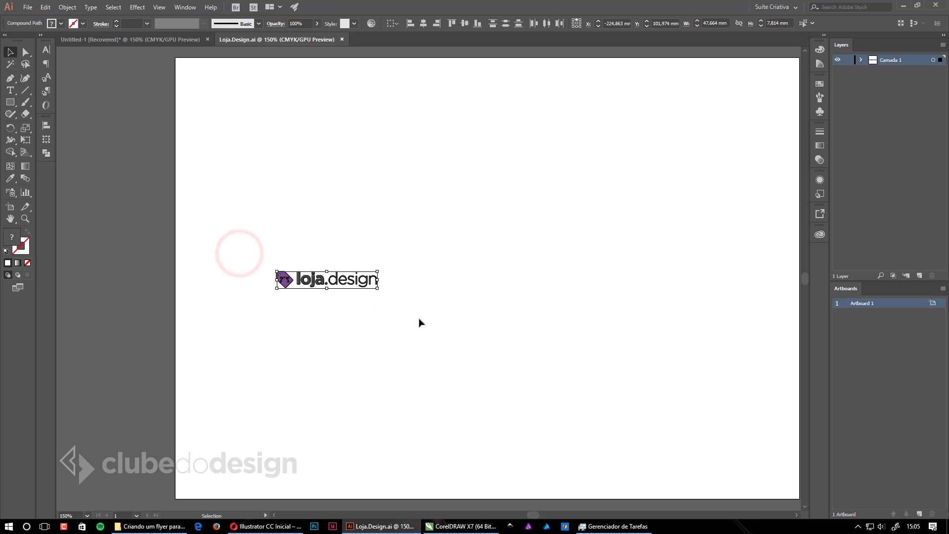
{"action": "left_click", "coordinate": [171, 39]}
{"action": "left_click", "coordinate": [424, 168]}
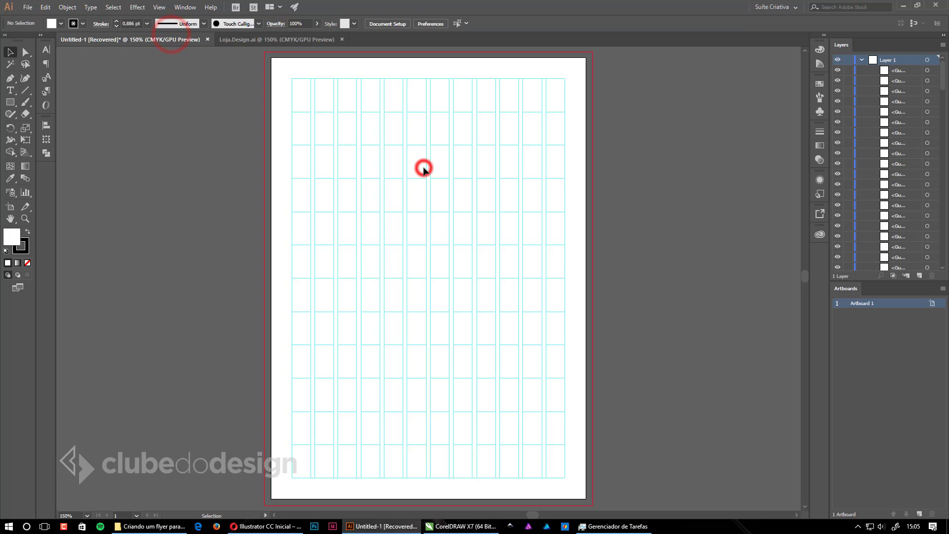
{"action": "key", "text": "ctrl+v"}
Align the pasted logo with the top-left corner of the layout grid and leave all its parts selected
{"action": "left_click_drag", "start_coordinate": [442, 286], "coordinate": [354, 93]}
{"action": "left_click", "coordinate": [437, 150]}
{"action": "key", "text": "space"}
{"action": "left_click_drag", "start_coordinate": [597, 207], "coordinate": [513, 231]}
{"action": "left_click_drag", "start_coordinate": [205, 76], "coordinate": [376, 161]}
{"action": "left_click_drag", "start_coordinate": [591, 257], "coordinate": [427, 198]}
{"action": "left_click", "coordinate": [441, 246], "text": "ctrl+alt"}
{"action": "left_click", "coordinate": [297, 169]}
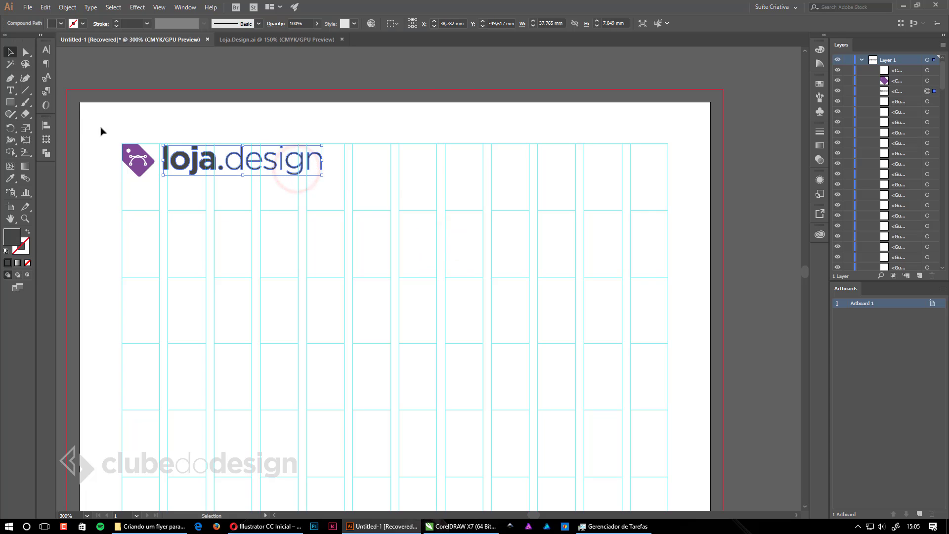
{"action": "left_click_drag", "start_coordinate": [97, 124], "coordinate": [365, 207]}
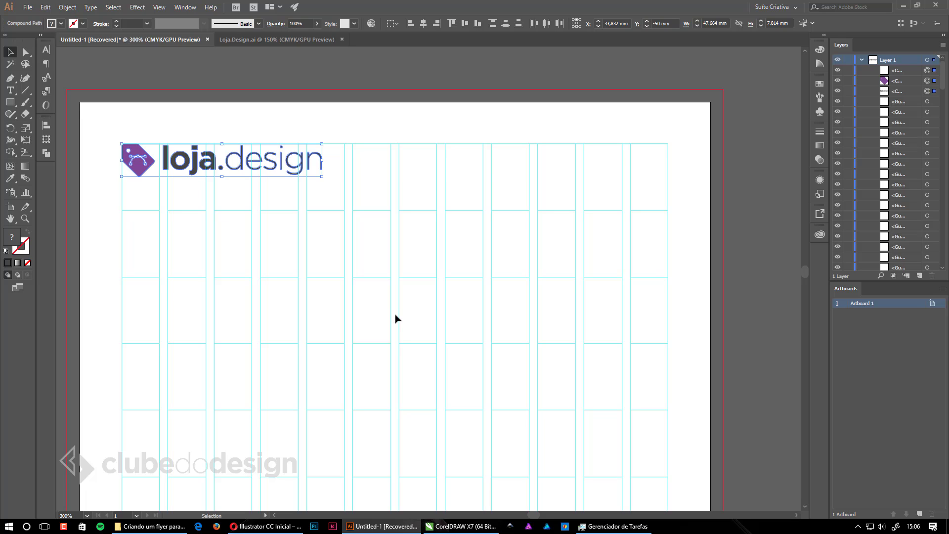
Switch to Task Manager and end the Adobe Illustrator CC 2017 process among the background processes
{"action": "left_click", "coordinate": [596, 525]}
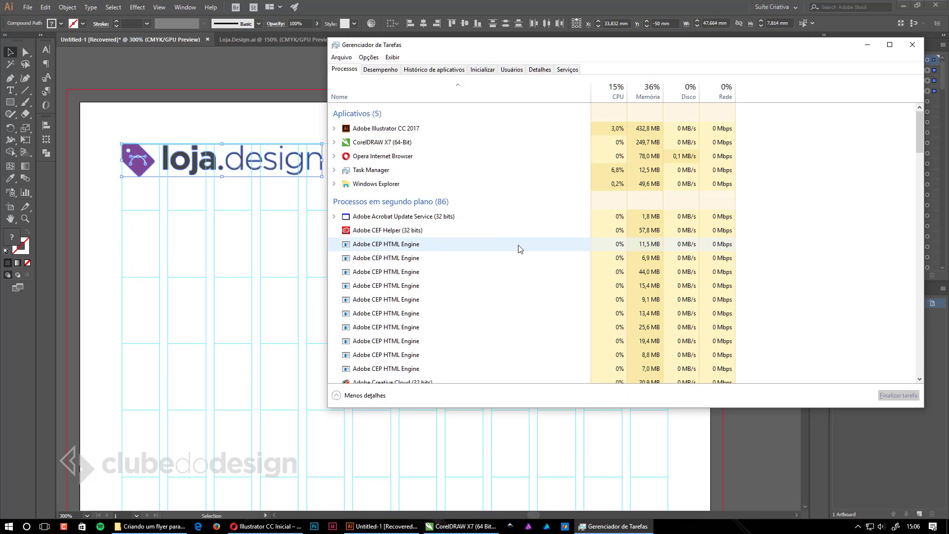
{"action": "scroll", "coordinate": [518, 247], "scroll_direction": "down", "scroll_amount": 4}
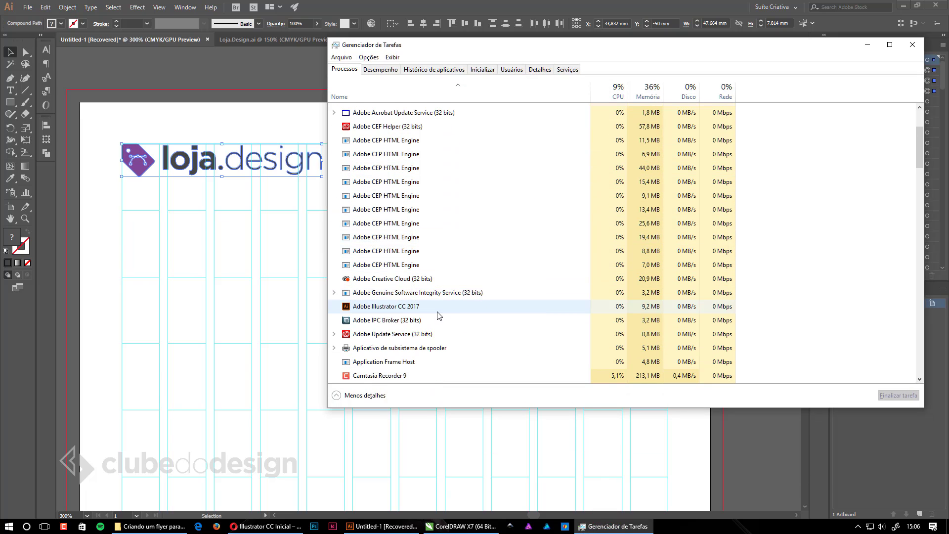
{"action": "left_click", "coordinate": [414, 310]}
{"action": "scroll", "coordinate": [414, 310], "scroll_direction": "up", "scroll_amount": 4}
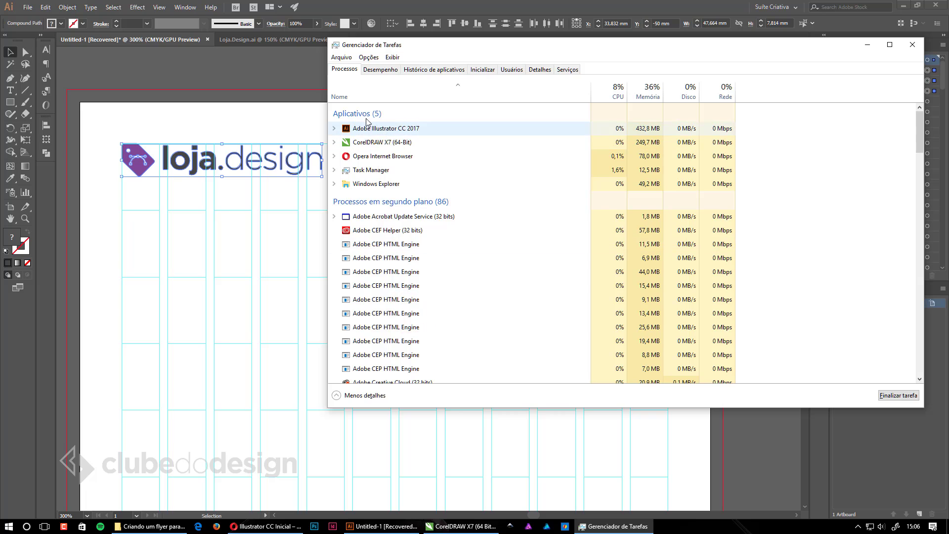
{"action": "left_click", "coordinate": [394, 131]}
{"action": "scroll", "coordinate": [426, 155], "scroll_direction": "down", "scroll_amount": 3}
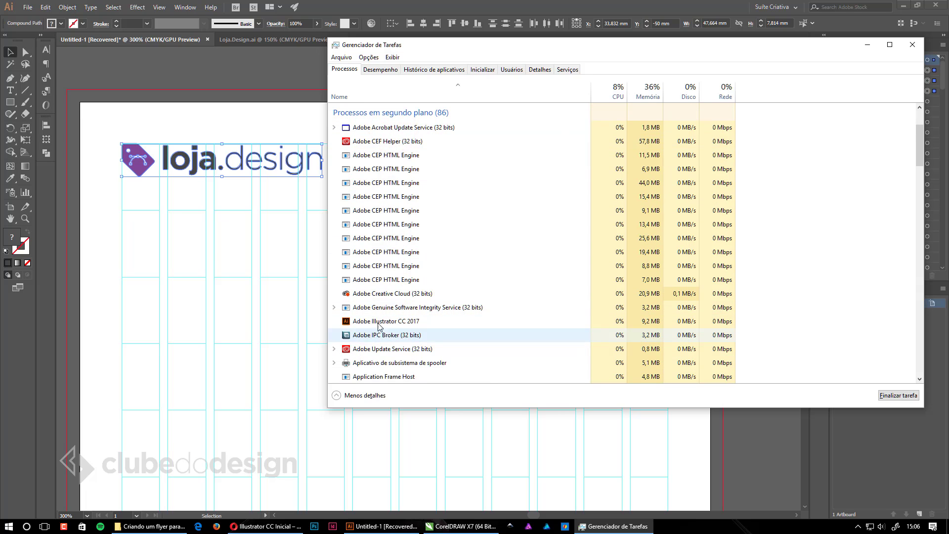
{"action": "left_click", "coordinate": [377, 319]}
{"action": "scroll", "coordinate": [423, 319], "scroll_direction": "down", "scroll_amount": 15}
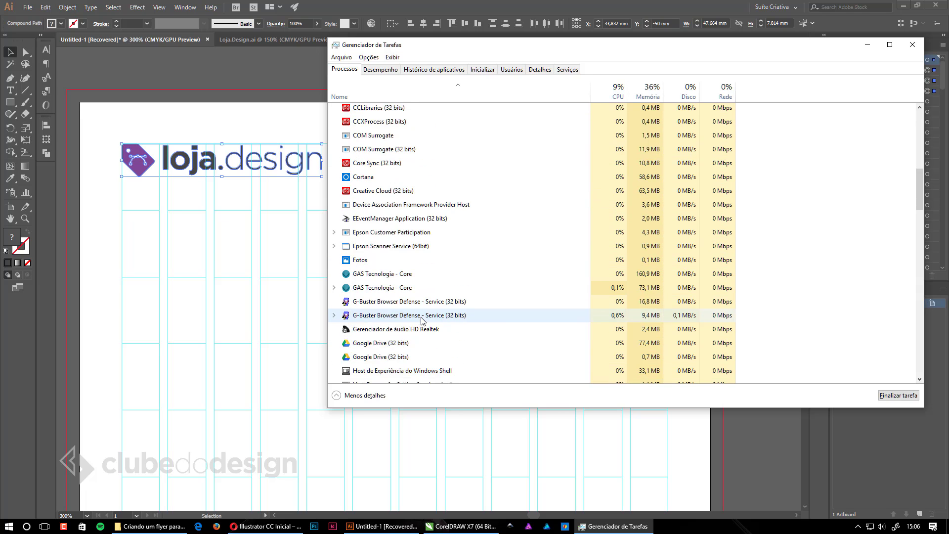
{"action": "scroll", "coordinate": [423, 321], "scroll_direction": "up", "scroll_amount": 12}
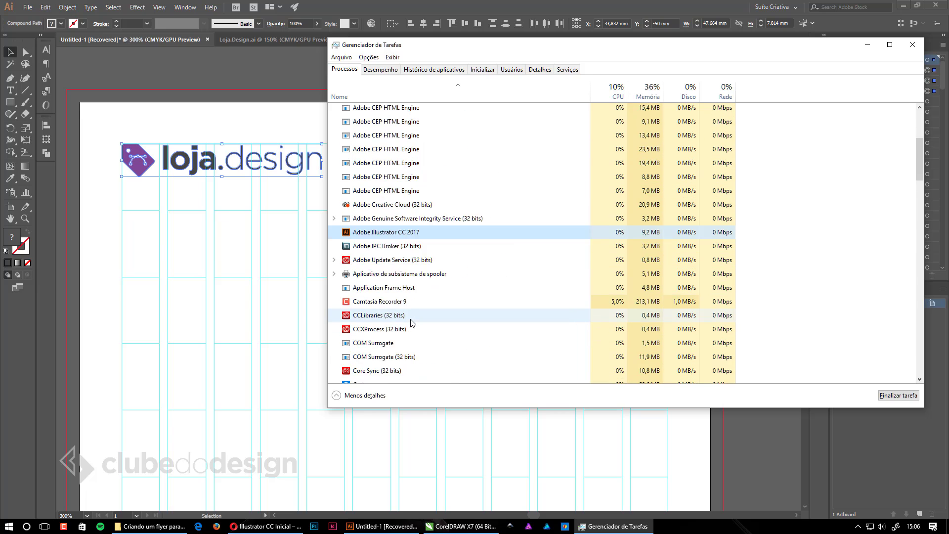
{"action": "left_click", "coordinate": [898, 396]}
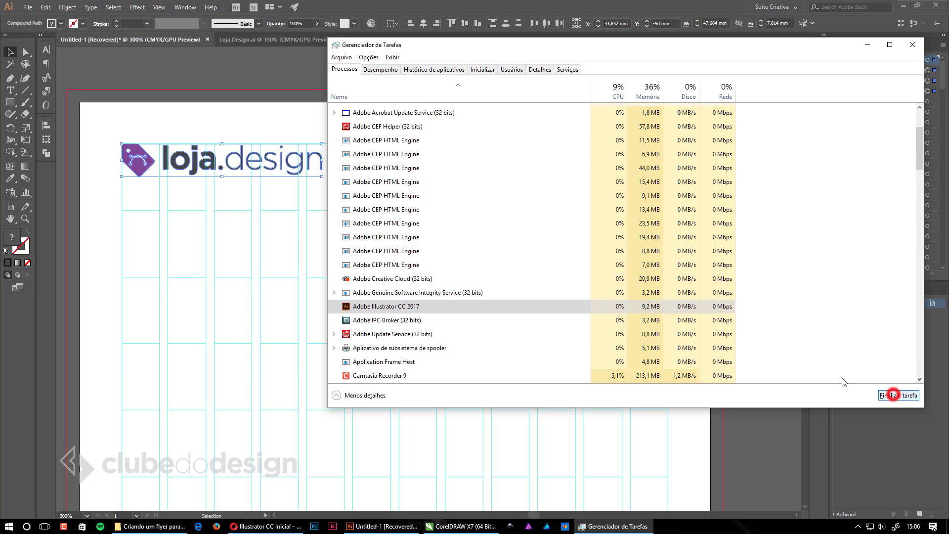
End the main Adobe Illustrator CC 2017 task in the list of running applications
{"action": "scroll", "coordinate": [403, 297], "scroll_direction": "up", "scroll_amount": 3}
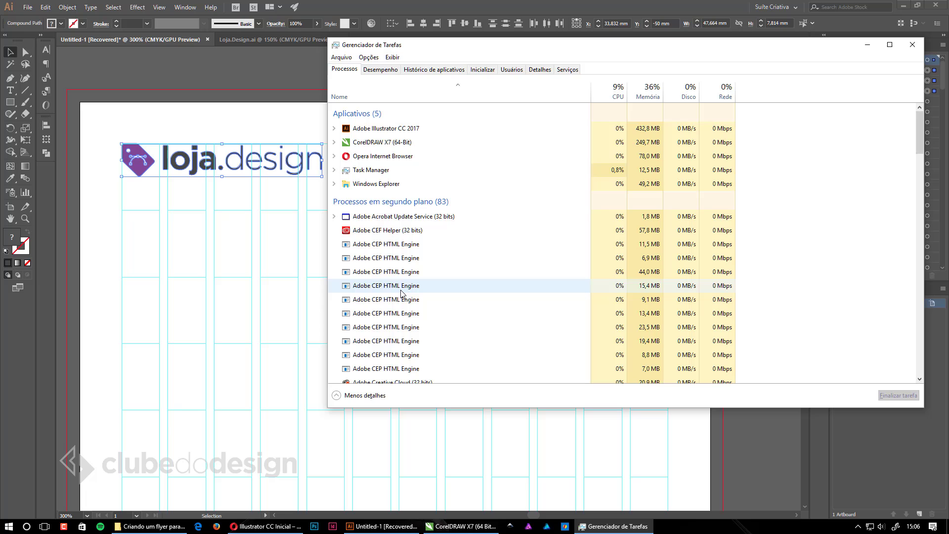
{"action": "left_click", "coordinate": [382, 130]}
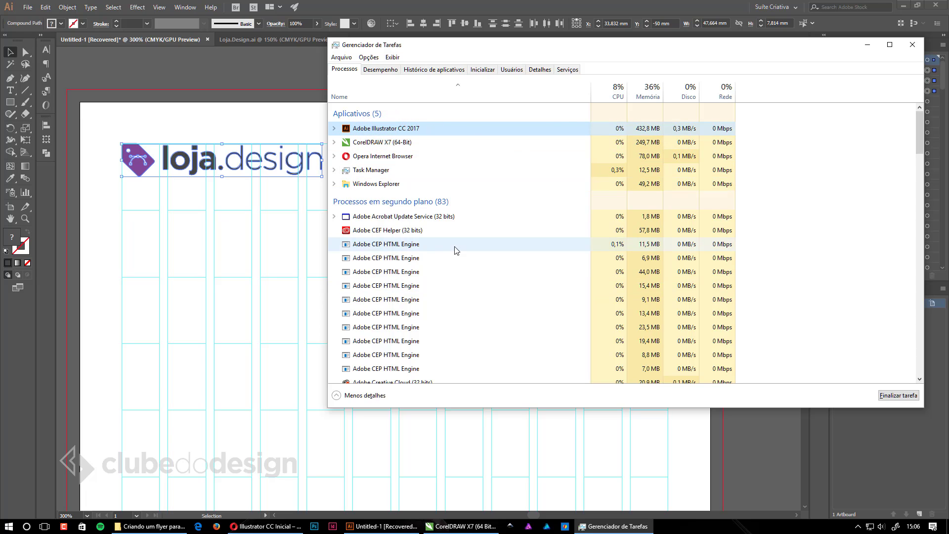
{"action": "scroll", "coordinate": [421, 277], "scroll_direction": "down", "scroll_amount": 4}
{"action": "scroll", "coordinate": [414, 315], "scroll_direction": "down", "scroll_amount": 3}
{"action": "scroll", "coordinate": [413, 314], "scroll_direction": "up", "scroll_amount": 5}
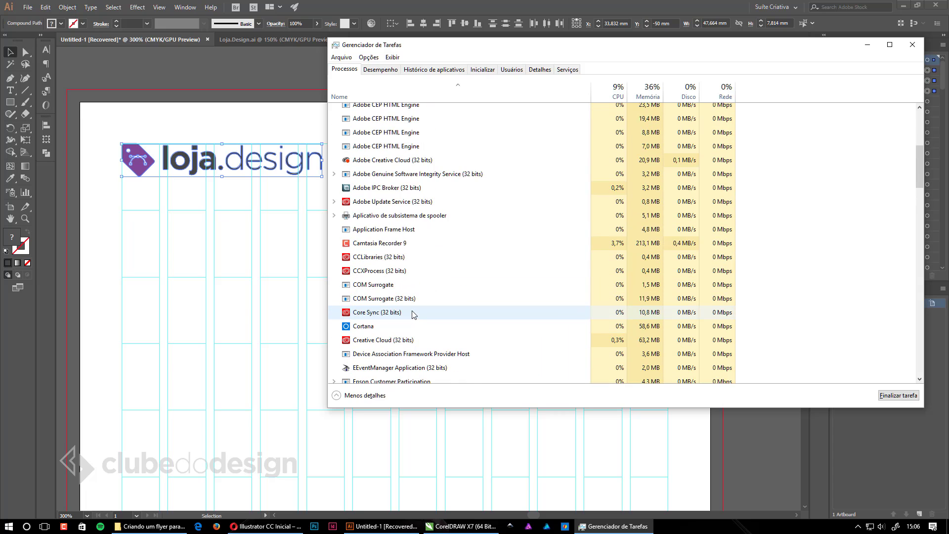
{"action": "scroll", "coordinate": [412, 314], "scroll_direction": "up", "scroll_amount": 3}
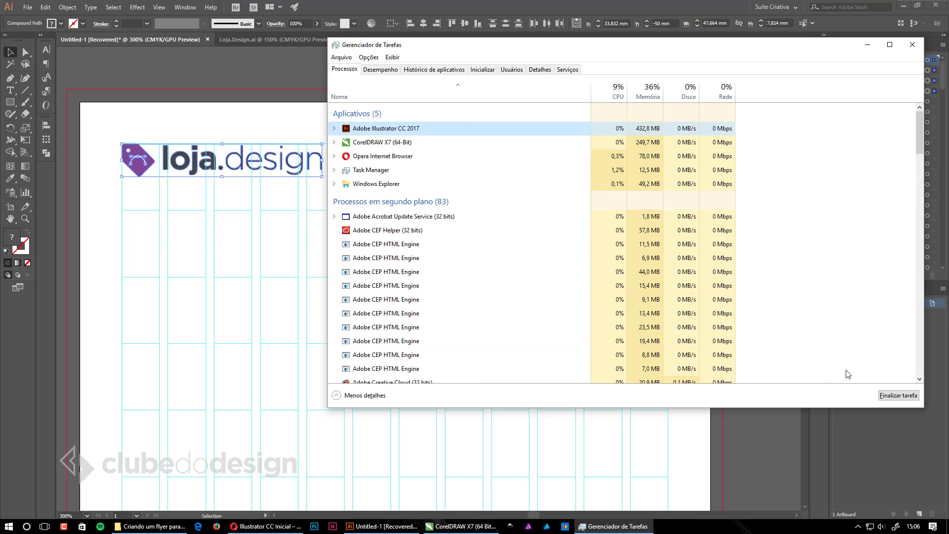
{"action": "left_click", "coordinate": [887, 395]}
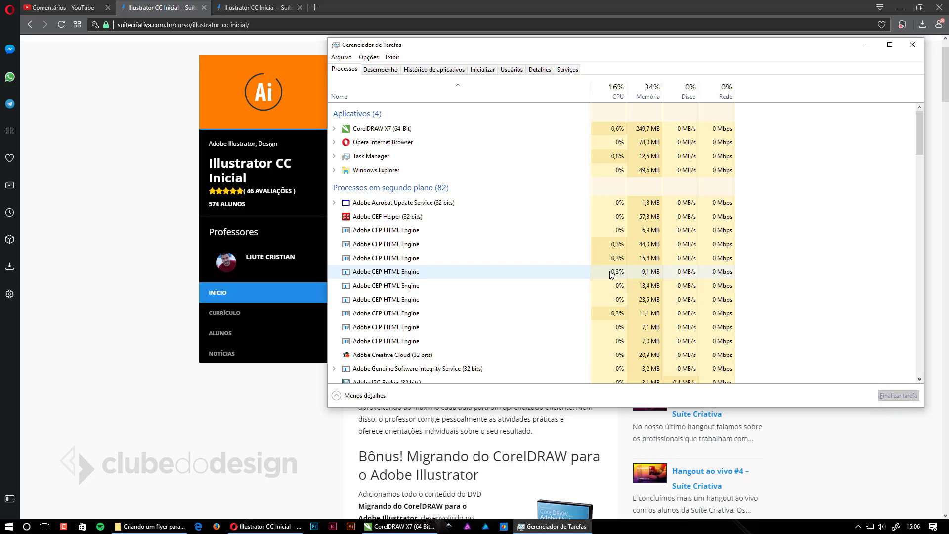
Relaunch Illustrator, minimise the browser and Task Manager windows, accept the document recovery and switch to the recovered Untitled-1 flyer
{"action": "left_click", "coordinate": [351, 527]}
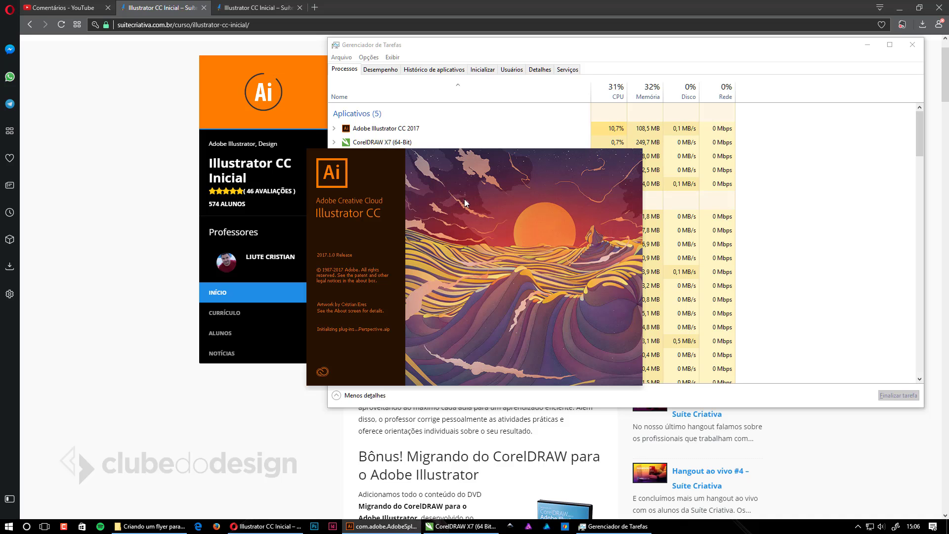
{"action": "left_click", "coordinate": [900, 7]}
{"action": "left_click", "coordinate": [866, 45]}
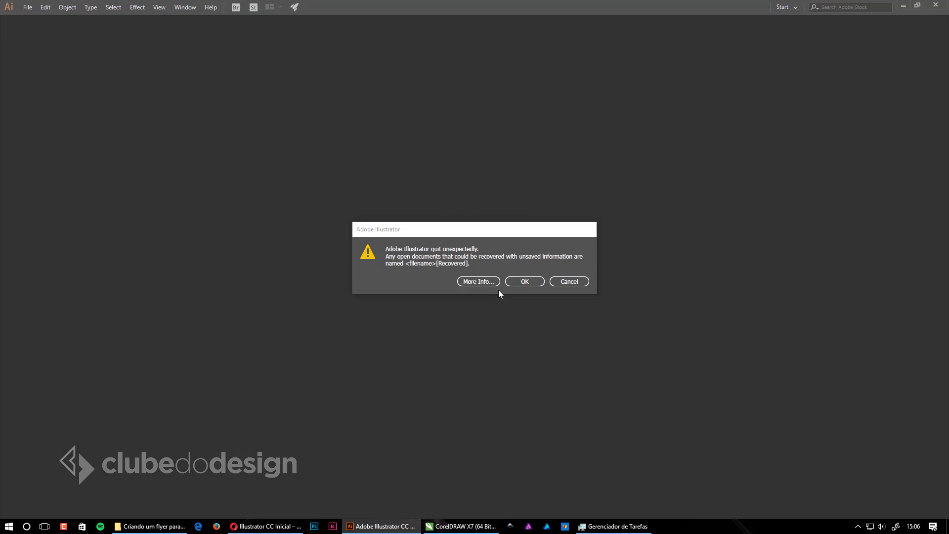
{"action": "left_click", "coordinate": [509, 282]}
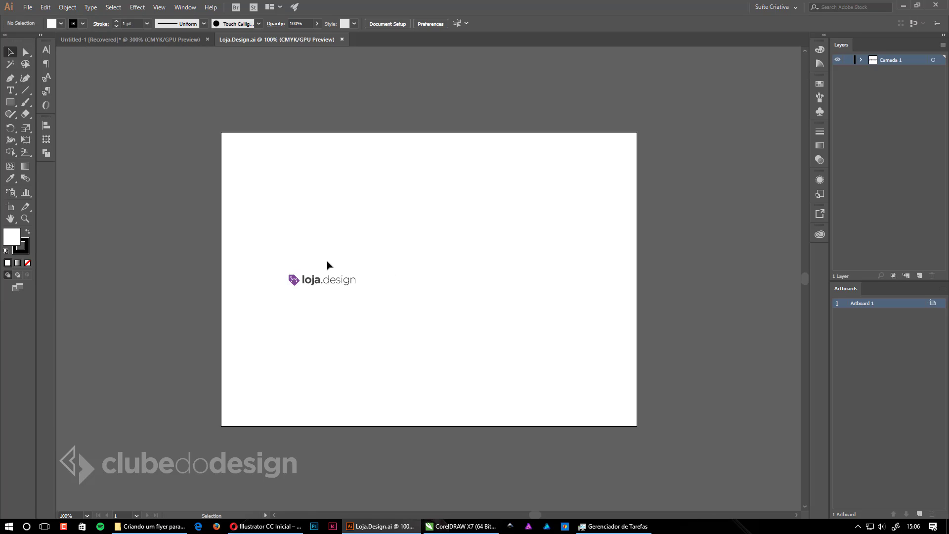
{"action": "left_click", "coordinate": [120, 40]}
{"action": "left_click_drag", "start_coordinate": [422, 235], "coordinate": [436, 211]}
{"action": "left_click", "coordinate": [442, 243], "text": "ctrl+alt"}
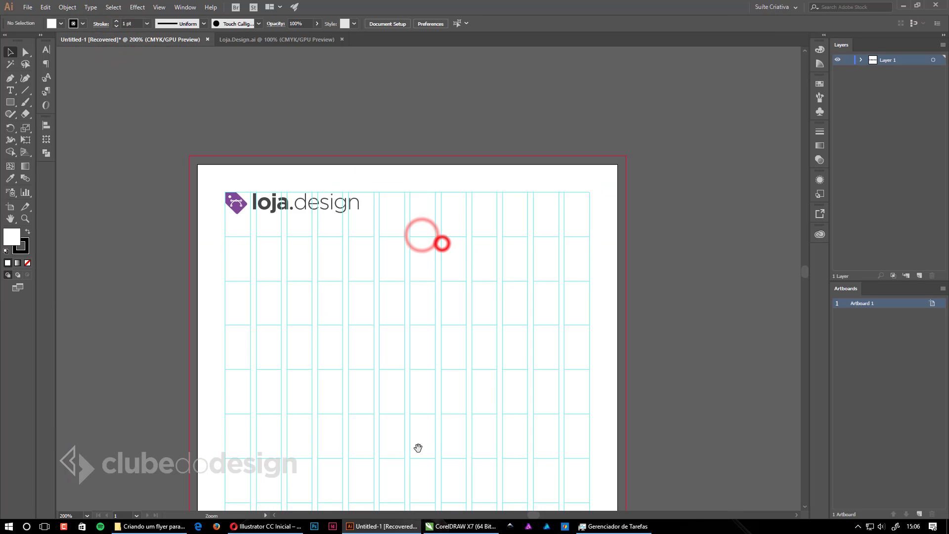
{"action": "left_click_drag", "start_coordinate": [419, 448], "coordinate": [368, 344]}
Try to move one cell of the layout grid guides and undo the displacement
{"action": "left_click_drag", "start_coordinate": [354, 215], "coordinate": [417, 302]}
{"action": "left_click_drag", "start_coordinate": [418, 256], "coordinate": [426, 265]}
{"action": "key", "text": "ctrl+z"}
{"action": "key", "text": "ctrl+z"}
{"action": "left_click", "coordinate": [697, 327]}
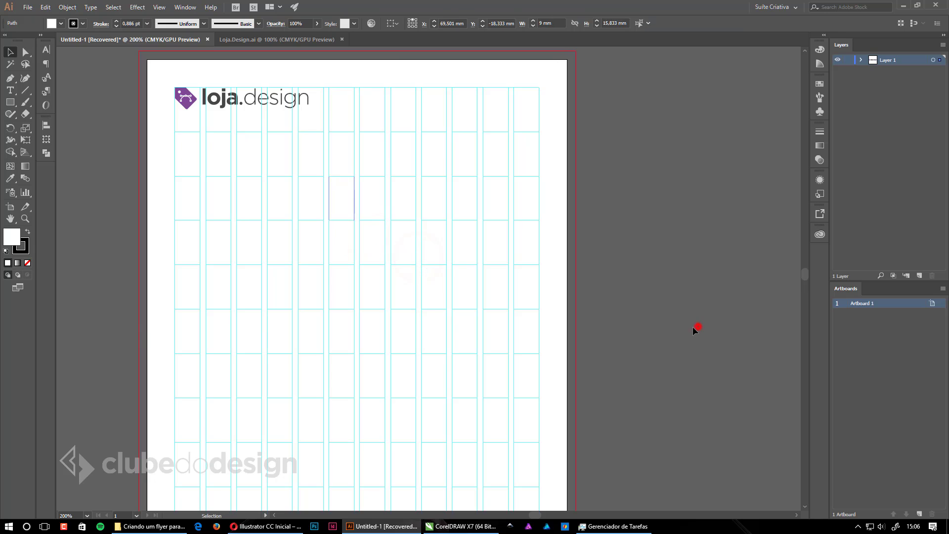
Move the logo off the page to select the whole guide grid, and undo the logo's move
{"action": "left_click", "coordinate": [447, 303], "text": "ctrl+alt"}
{"action": "left_click_drag", "start_coordinate": [420, 370], "coordinate": [496, 345]}
{"action": "left_click", "coordinate": [667, 248]}
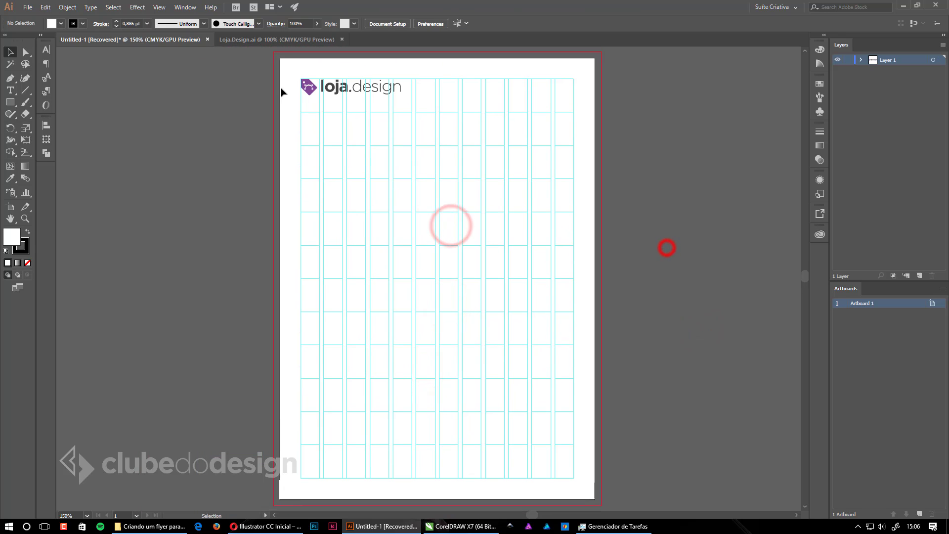
{"action": "left_click_drag", "start_coordinate": [313, 94], "coordinate": [144, 92]}
{"action": "left_click_drag", "start_coordinate": [264, 70], "coordinate": [618, 494]}
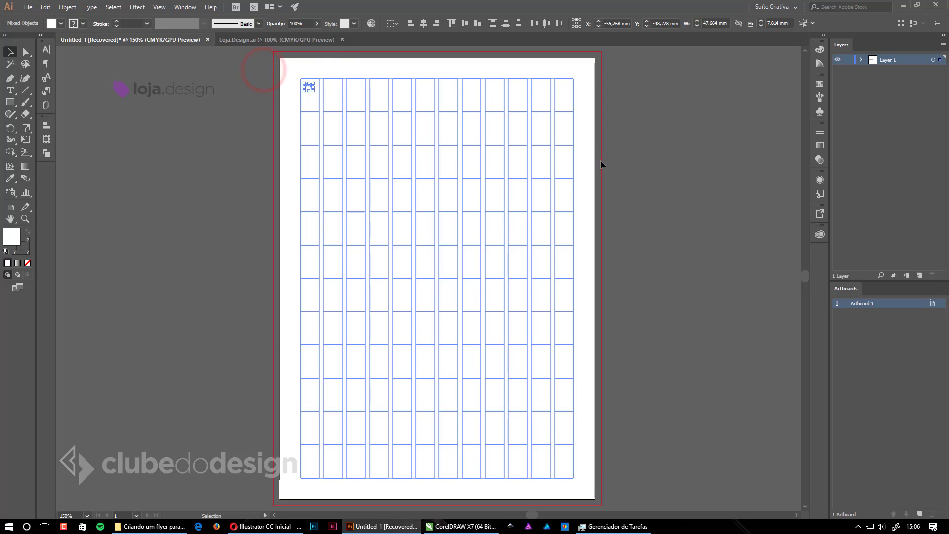
{"action": "right_click", "coordinate": [592, 141]}
{"action": "left_click", "coordinate": [605, 99]}
{"action": "key", "text": "ctrl+z"}
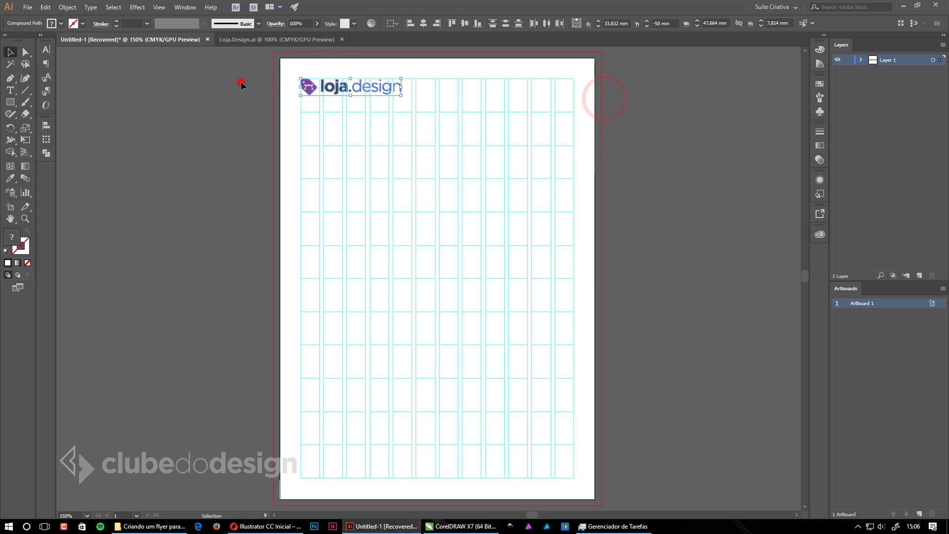
Lock the layout grid guides and test that a selection across the logo area leaves them out
{"action": "left_click", "coordinate": [241, 85]}
{"action": "right_click", "coordinate": [528, 107]}
{"action": "left_click", "coordinate": [580, 197]}
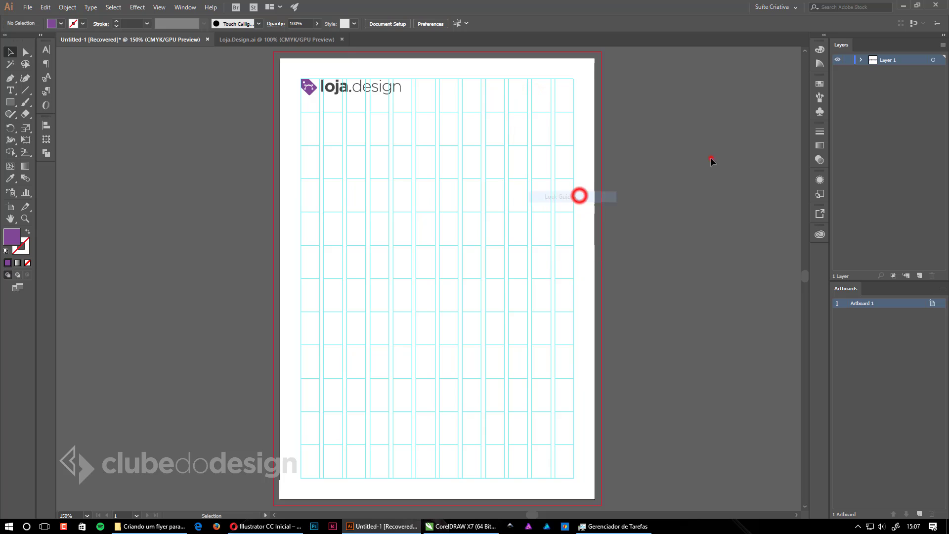
{"action": "left_click_drag", "start_coordinate": [225, 71], "coordinate": [435, 198]}
{"action": "left_click_drag", "start_coordinate": [536, 342], "coordinate": [528, 205]}
{"action": "left_click", "coordinate": [526, 215]}
Select all parts of the loja.design logo and group them into one object
{"action": "left_click_drag", "start_coordinate": [272, 84], "coordinate": [467, 138]}
{"action": "key", "text": "ctrl+g"}
{"action": "left_click", "coordinate": [450, 138]}
Check the reference in CorelDRAW and enlarge the grouped logo to span the first five grid columns, about 53 mm wide
{"action": "left_click_drag", "start_coordinate": [420, 104], "coordinate": [392, 206]}
{"action": "left_click_drag", "start_coordinate": [328, 189], "coordinate": [447, 282]}
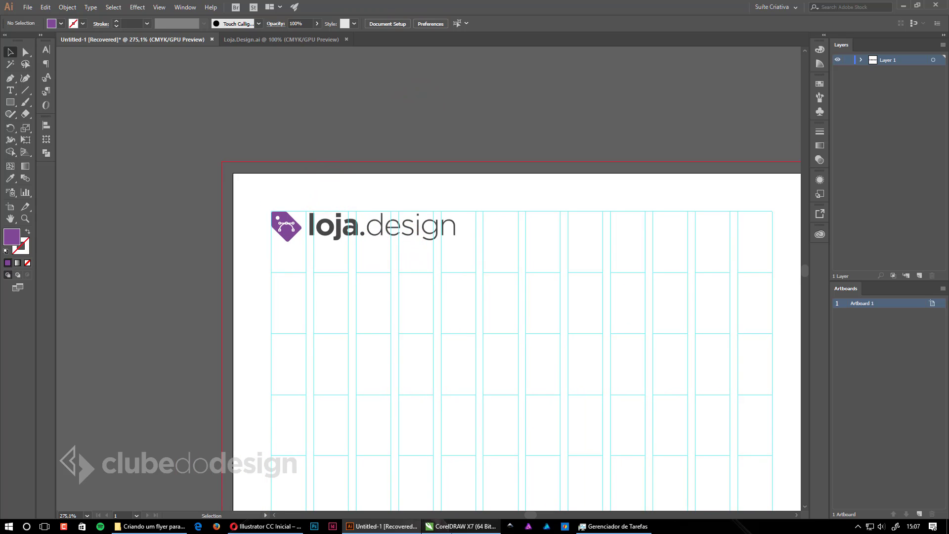
{"action": "left_click", "coordinate": [457, 527]}
{"action": "left_click", "coordinate": [388, 231]}
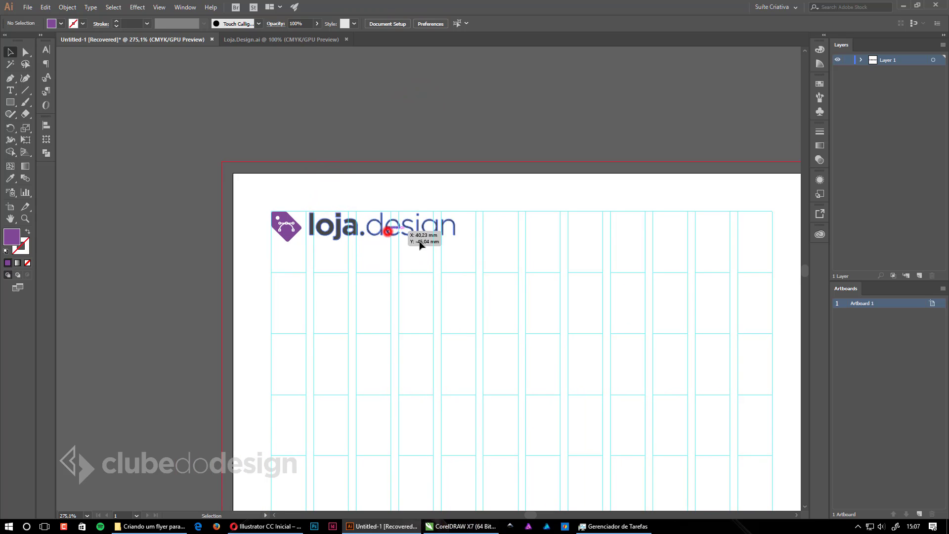
{"action": "left_click", "coordinate": [449, 233]}
{"action": "left_click_drag", "start_coordinate": [455, 241], "coordinate": [478, 250]}
Scale the logo down proportionally so that it spans the first four grid columns, and deselect it
{"action": "left_click_drag", "start_coordinate": [772, 359], "coordinate": [593, 281]}
{"action": "left_click_drag", "start_coordinate": [571, 318], "coordinate": [421, 301]}
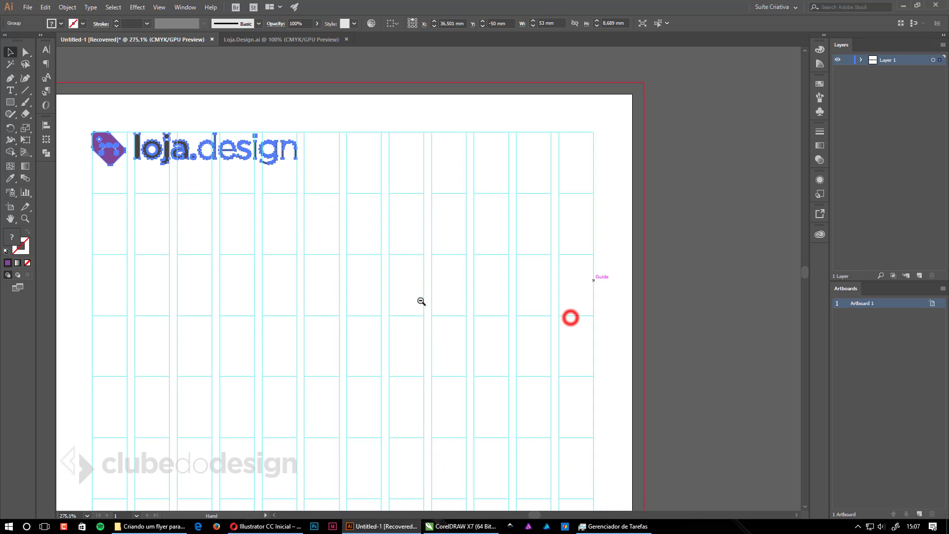
{"action": "left_click", "coordinate": [420, 301], "text": "ctrl+alt"}
{"action": "left_click_drag", "start_coordinate": [429, 371], "coordinate": [404, 321]}
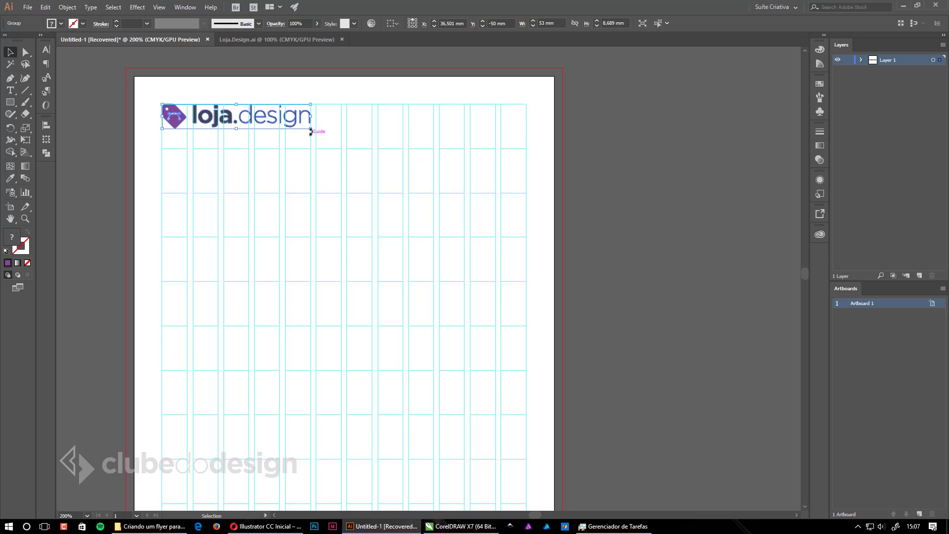
{"action": "left_click_drag", "start_coordinate": [311, 129], "coordinate": [280, 130]}
{"action": "left_click", "coordinate": [627, 201]}
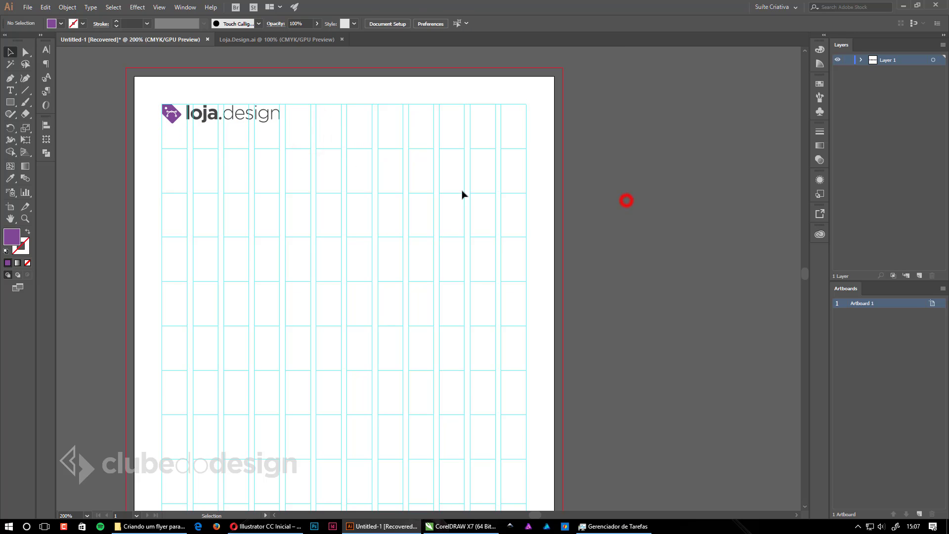
{"action": "left_click_drag", "start_coordinate": [339, 234], "coordinate": [340, 262]}
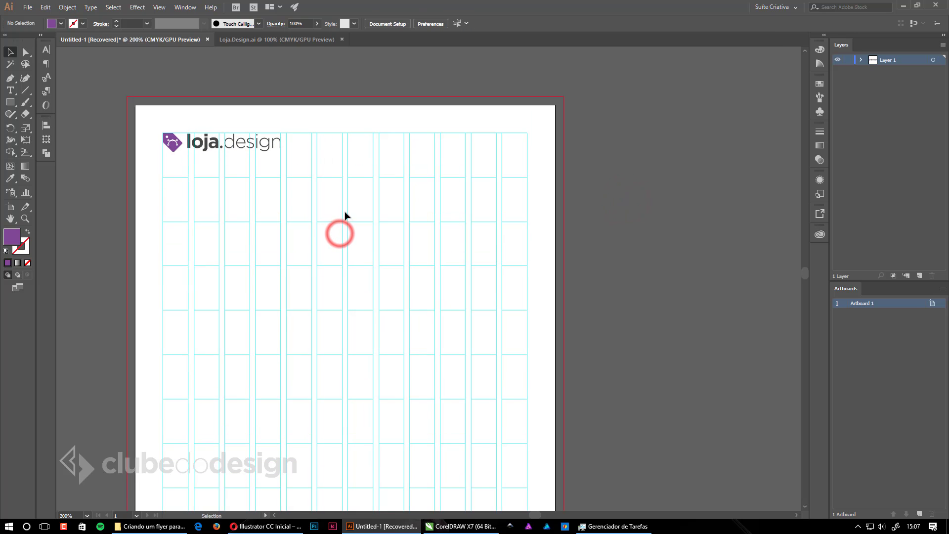
{"action": "left_click", "coordinate": [270, 144]}
{"action": "left_click", "coordinate": [524, 216]}
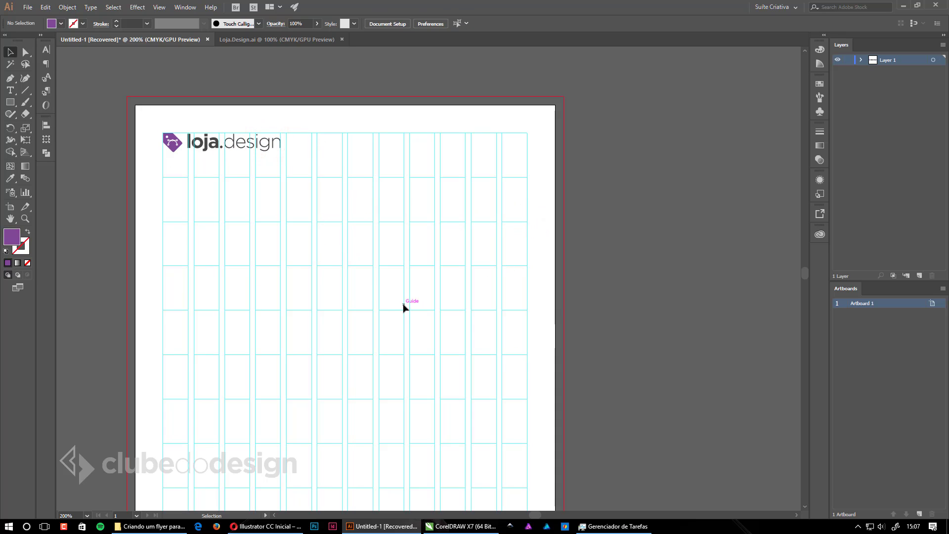
Create a text frame about 53 × 15.8 mm across the last five columns of the first grid row and paste the company's contact details
{"action": "key", "text": "t"}
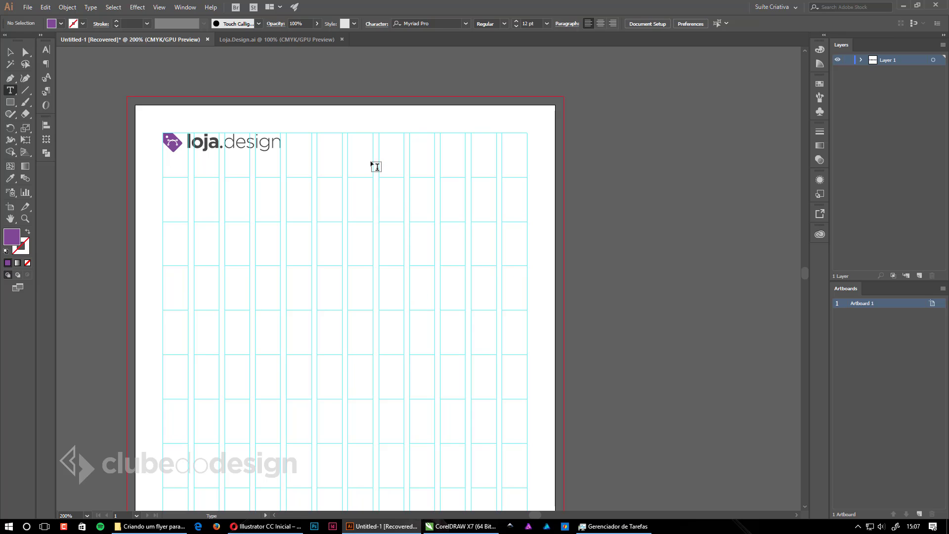
{"action": "left_click_drag", "start_coordinate": [379, 133], "coordinate": [533, 182]}
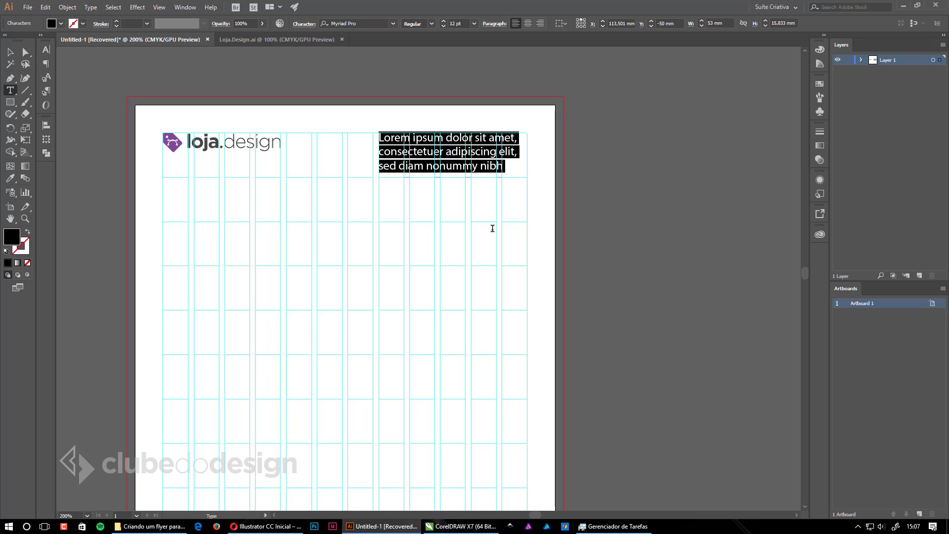
{"action": "type", "text": "A"}
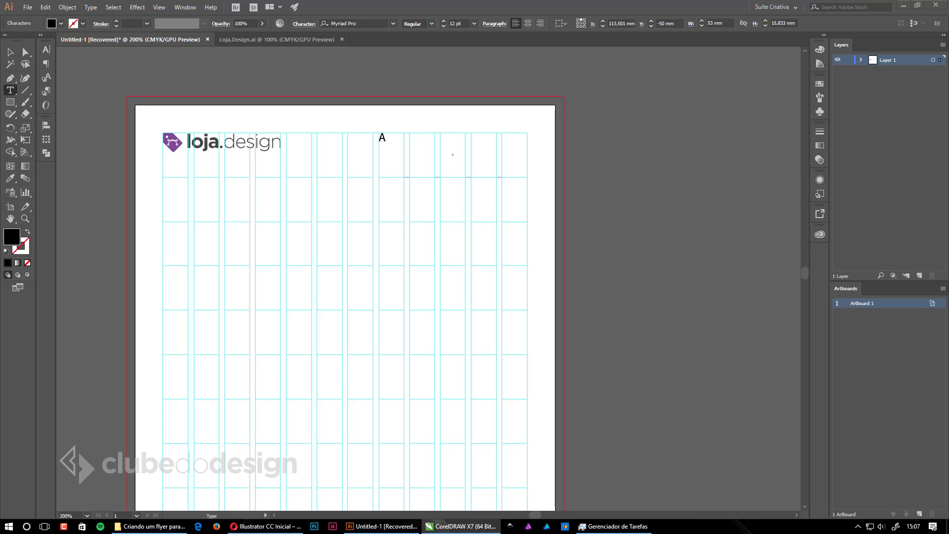
{"action": "left_click", "coordinate": [449, 147]}
{"action": "left_click", "coordinate": [426, 145]}
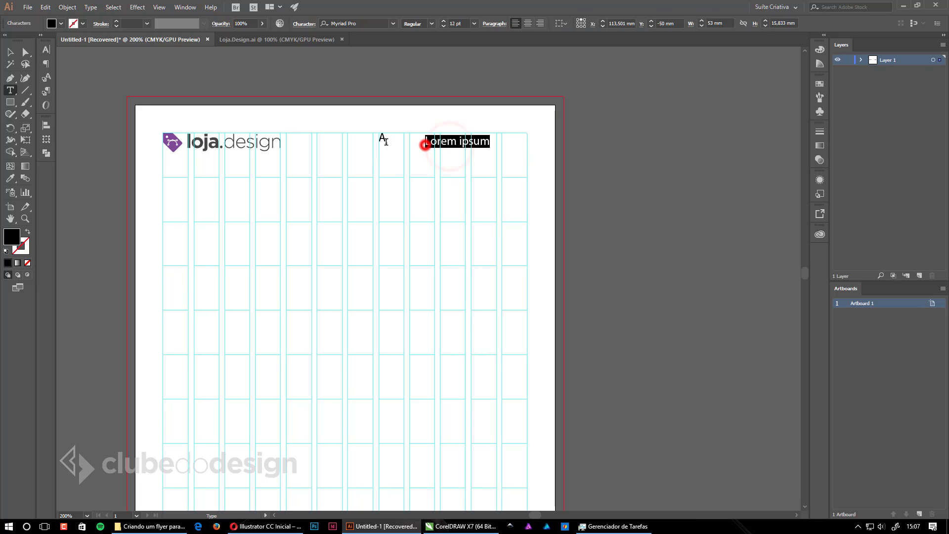
{"action": "left_click", "coordinate": [382, 139]}
{"action": "key", "text": "ctrl+z"}
{"action": "left_click", "coordinate": [381, 138]}
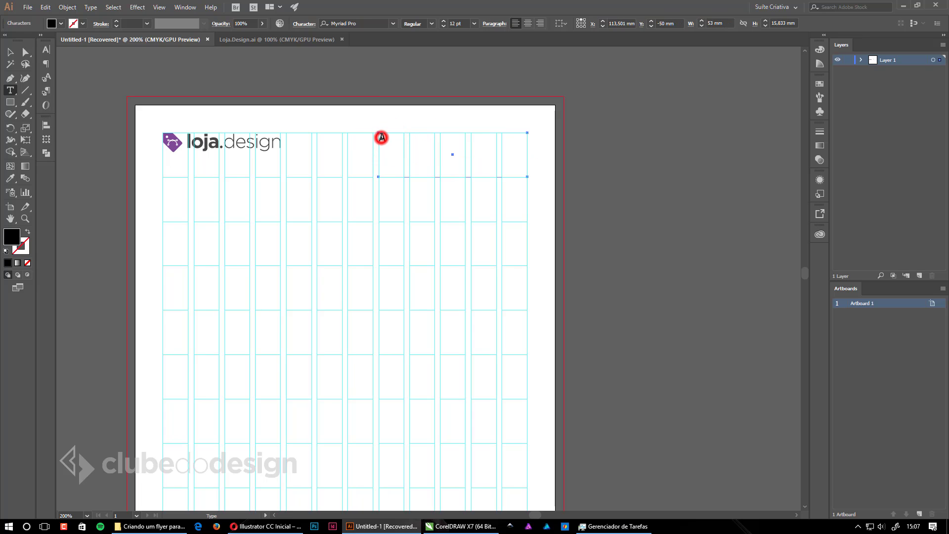
{"action": "key", "text": "ctrl+v"}
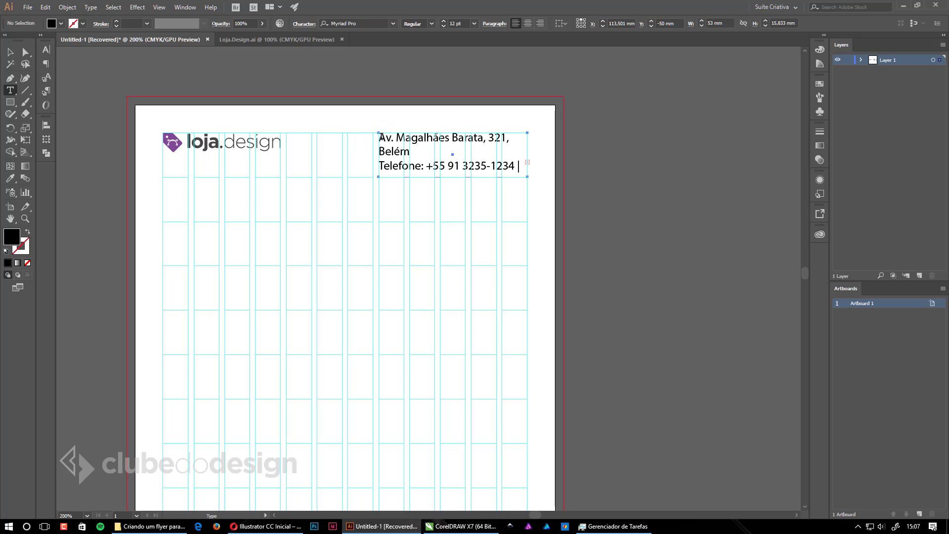
Extend the contact text frame to about 44 mm high and set its font to Roboto Slab Regular
{"action": "left_click", "coordinate": [10, 52]}
{"action": "left_click_drag", "start_coordinate": [453, 180], "coordinate": [453, 256]}
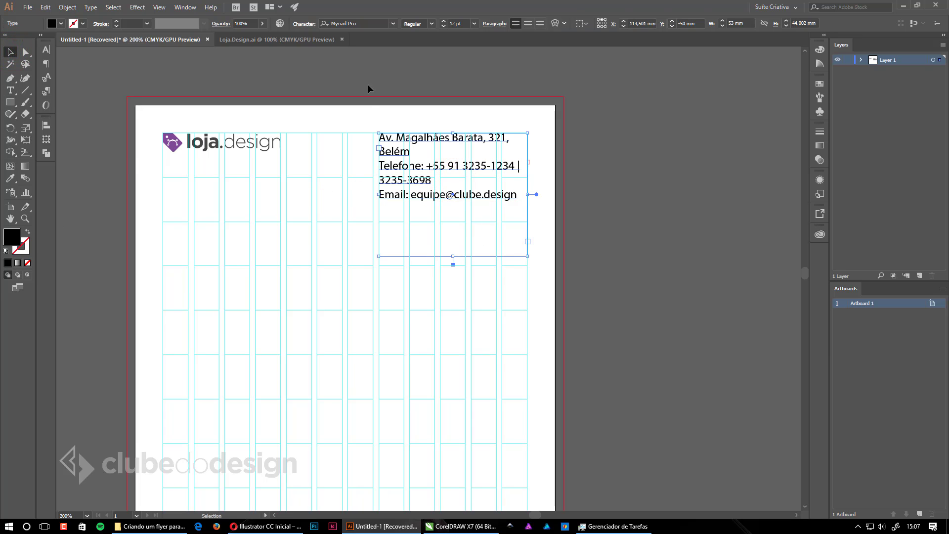
{"action": "left_click", "coordinate": [366, 27]}
{"action": "type", "text": "robot"}
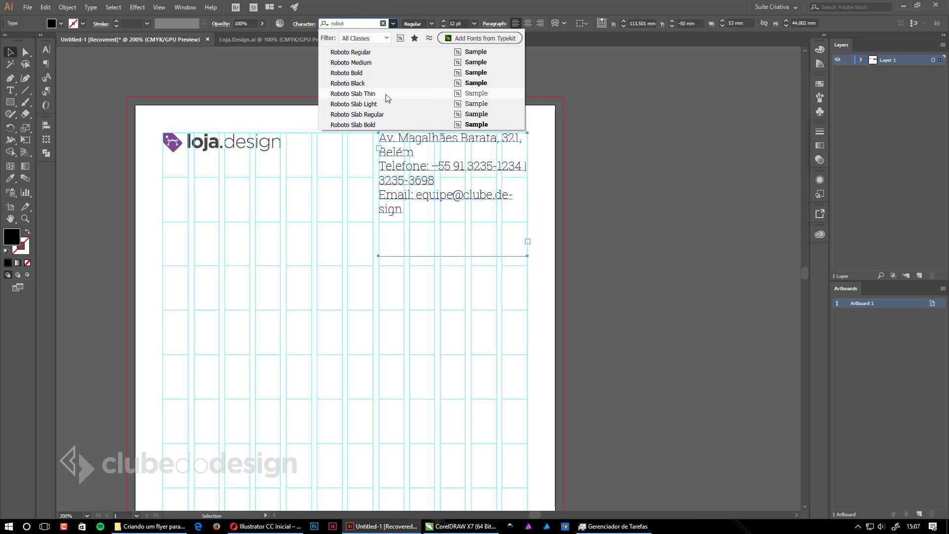
{"action": "left_click", "coordinate": [384, 115]}
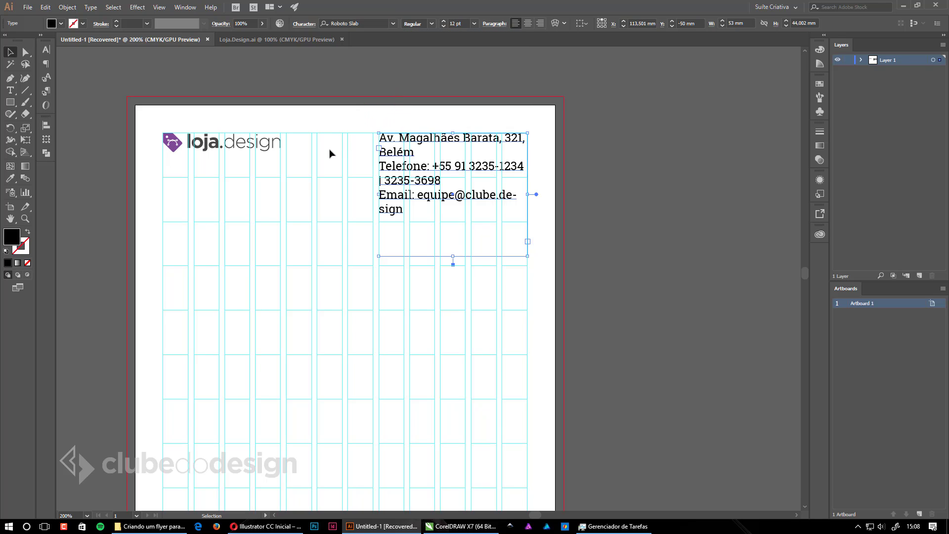
Reduce the contact text's font size to 7 pt
{"action": "left_click", "coordinate": [446, 28]}
{"action": "left_click", "coordinate": [446, 28]}
{"action": "left_click", "coordinate": [447, 28]}
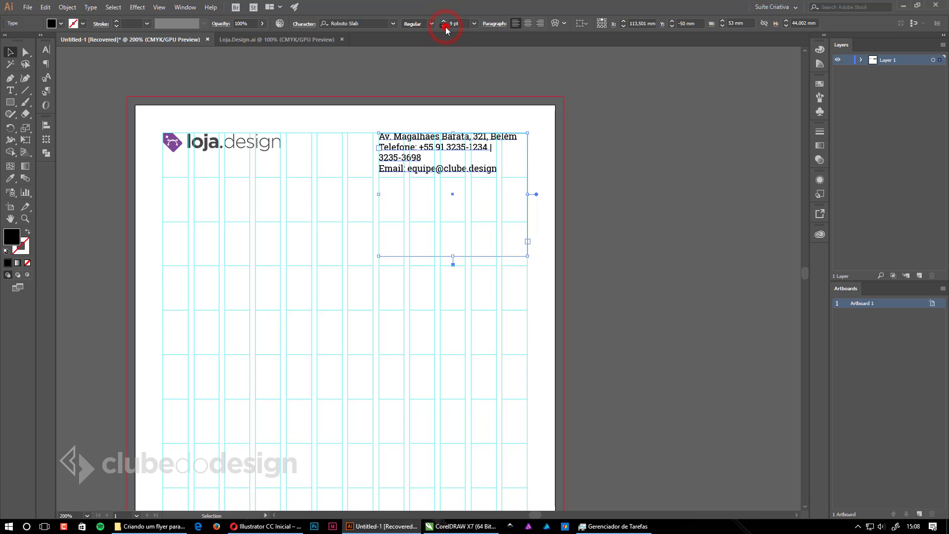
{"action": "left_click", "coordinate": [446, 27]}
{"action": "left_click", "coordinate": [446, 28]}
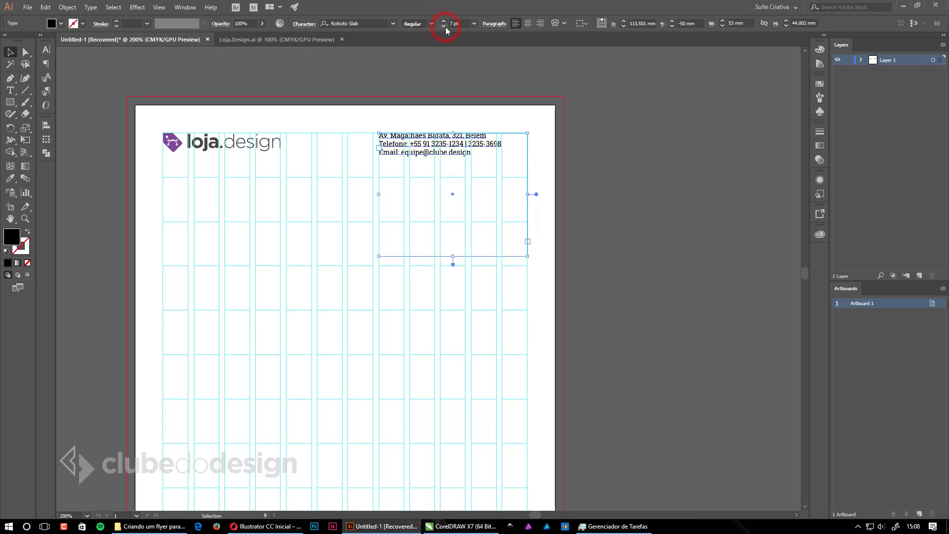
Shorten the contact text frame to the height of the first grid row and deselect it
{"action": "left_click", "coordinate": [10, 51]}
{"action": "left_click_drag", "start_coordinate": [455, 255], "coordinate": [453, 177]}
{"action": "left_click", "coordinate": [571, 195]}
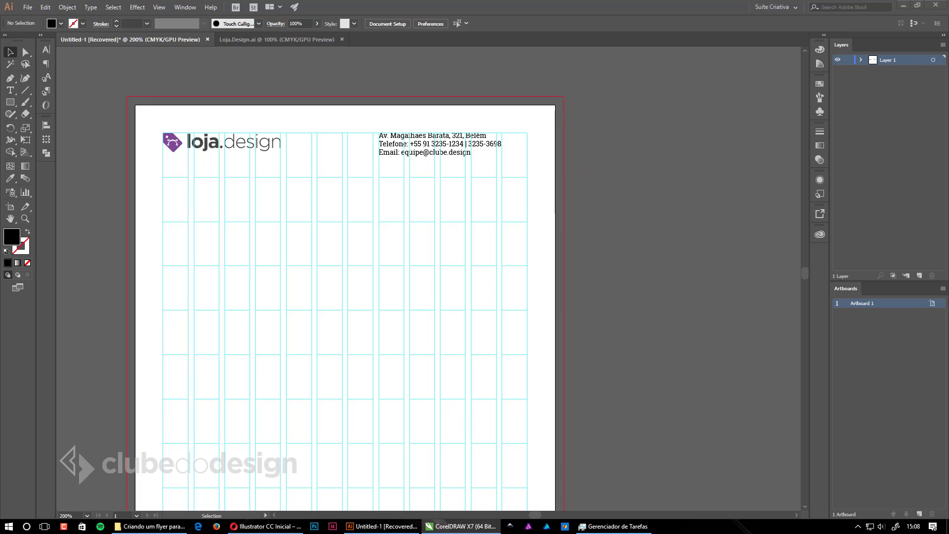
{"action": "left_click", "coordinate": [615, 158]}
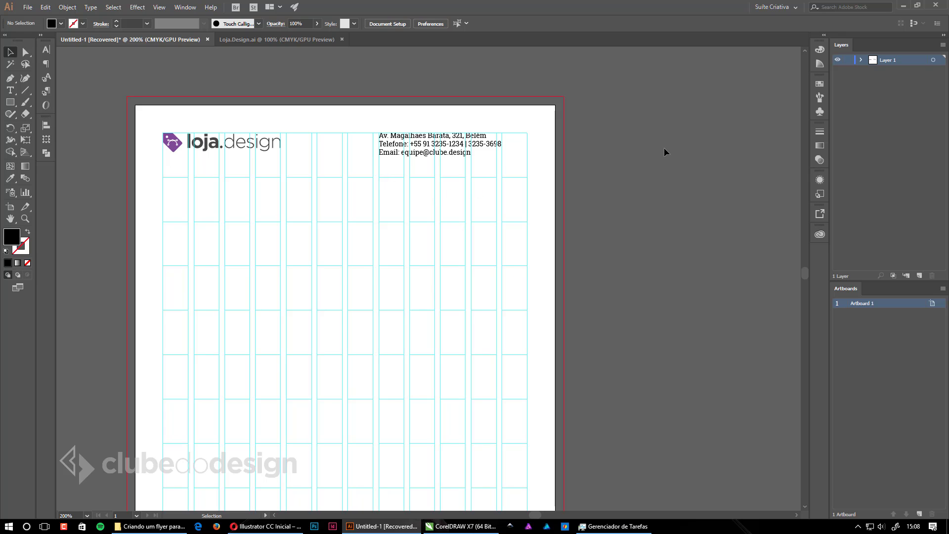
Move the contact text frame's left edge inward from the column guide, making the frame about 50.9 mm wide
{"action": "left_click", "coordinate": [325, 140], "text": "ctrl"}
{"action": "left_click_drag", "start_coordinate": [521, 216], "coordinate": [463, 176]}
{"action": "left_click_drag", "start_coordinate": [540, 310], "coordinate": [523, 250]}
{"action": "left_click", "coordinate": [516, 268], "text": "ctrl"}
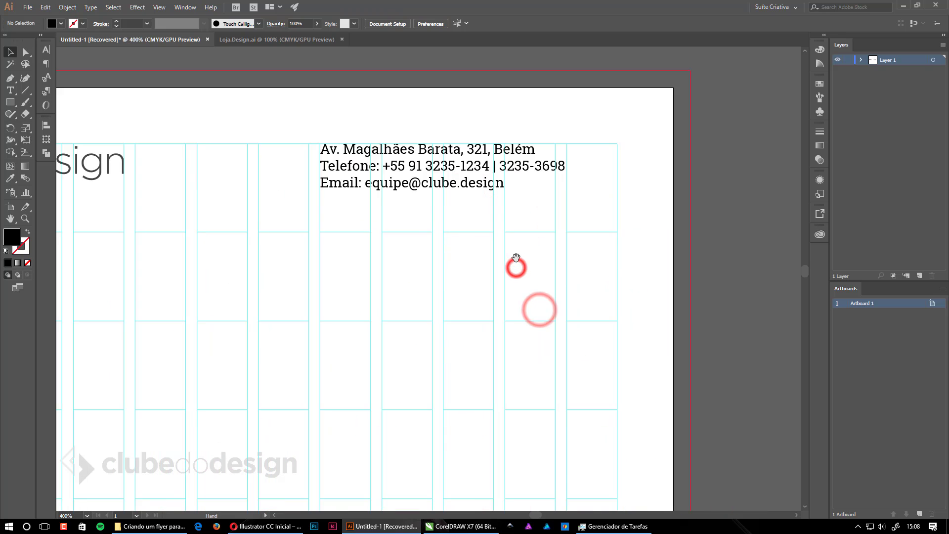
{"action": "left_click_drag", "start_coordinate": [425, 219], "coordinate": [577, 214]}
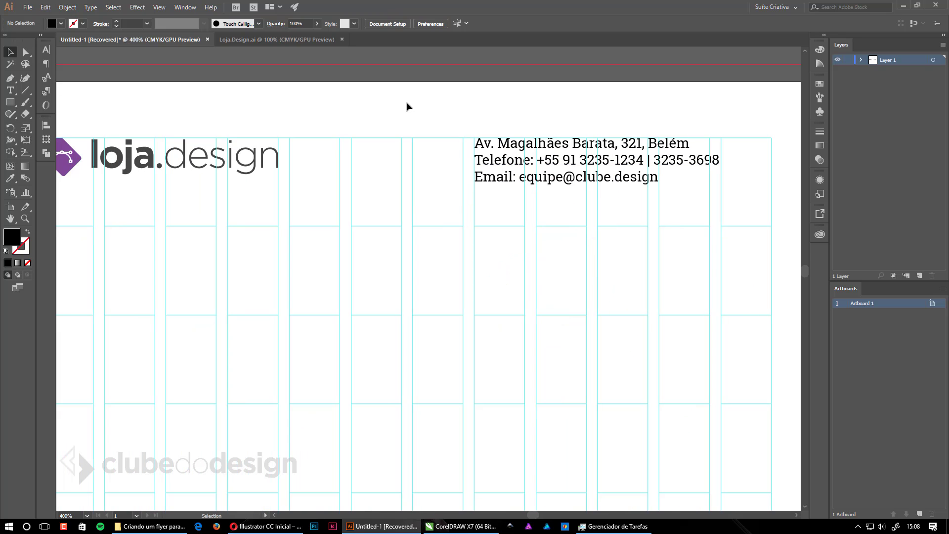
{"action": "left_click_drag", "start_coordinate": [513, 162], "coordinate": [447, 166]}
{"action": "left_click_drag", "start_coordinate": [564, 176], "coordinate": [318, 192]}
{"action": "left_click", "coordinate": [343, 172]}
{"action": "left_click", "coordinate": [388, 182], "text": "ctrl"}
{"action": "left_click", "coordinate": [256, 269]}
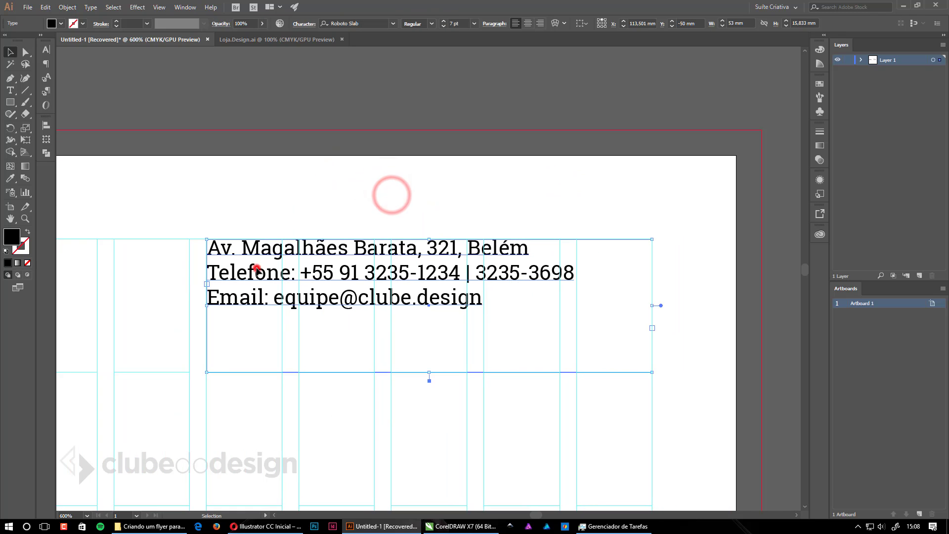
{"action": "left_click_drag", "start_coordinate": [206, 302], "coordinate": [225, 304]}
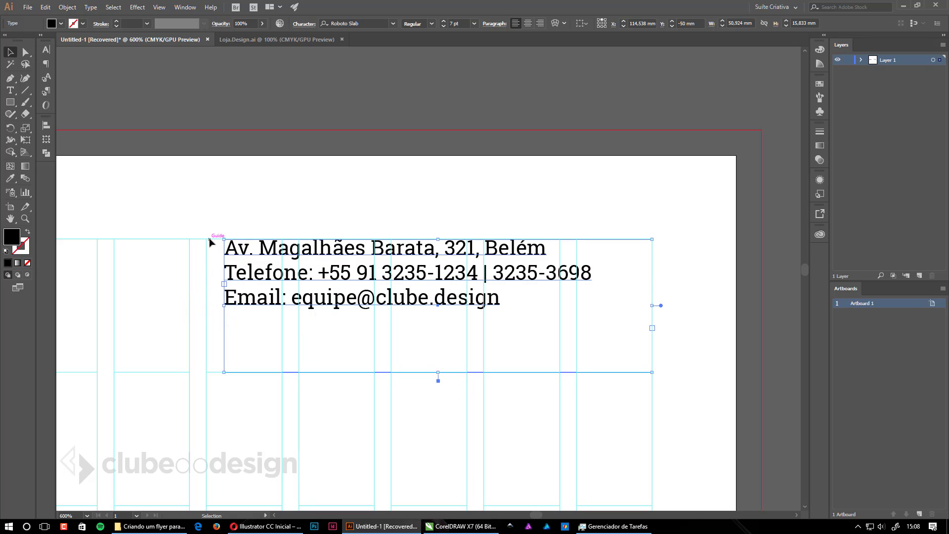
Draw a vertical rectangle about 1 × 7.9 mm on the column guide beside the three lines of contact text
{"action": "left_click", "coordinate": [10, 101]}
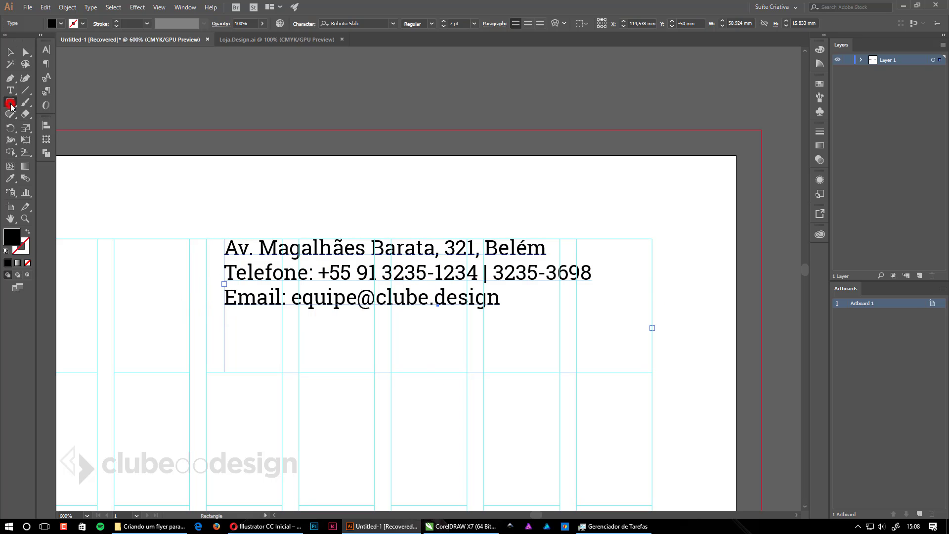
{"action": "left_click_drag", "start_coordinate": [207, 240], "coordinate": [216, 305]}
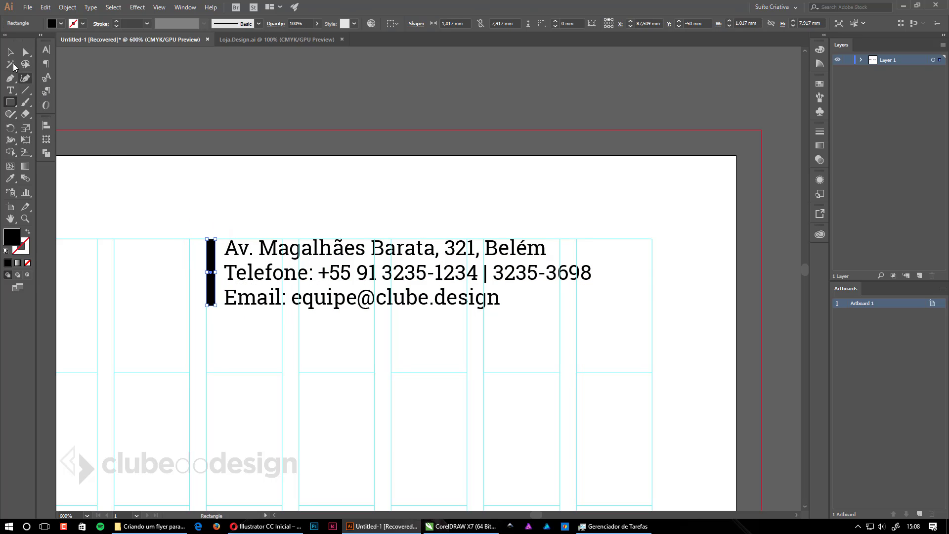
Narrow the black vertical bar beside the contact text to about 0.6 mm, keeping its left edge on the column guide
{"action": "left_click", "coordinate": [10, 52]}
{"action": "left_click", "coordinate": [426, 339], "text": "ctrl+alt"}
{"action": "left_click", "coordinate": [426, 339], "text": "ctrl+alt"}
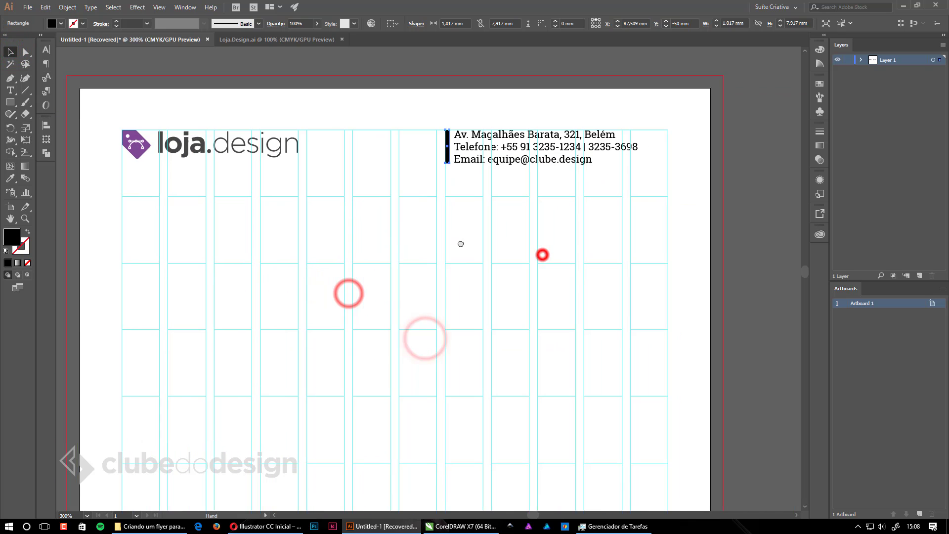
{"action": "left_click", "coordinate": [488, 137]}
{"action": "left_click_drag", "start_coordinate": [555, 195], "coordinate": [544, 165]}
{"action": "left_click", "coordinate": [420, 60]}
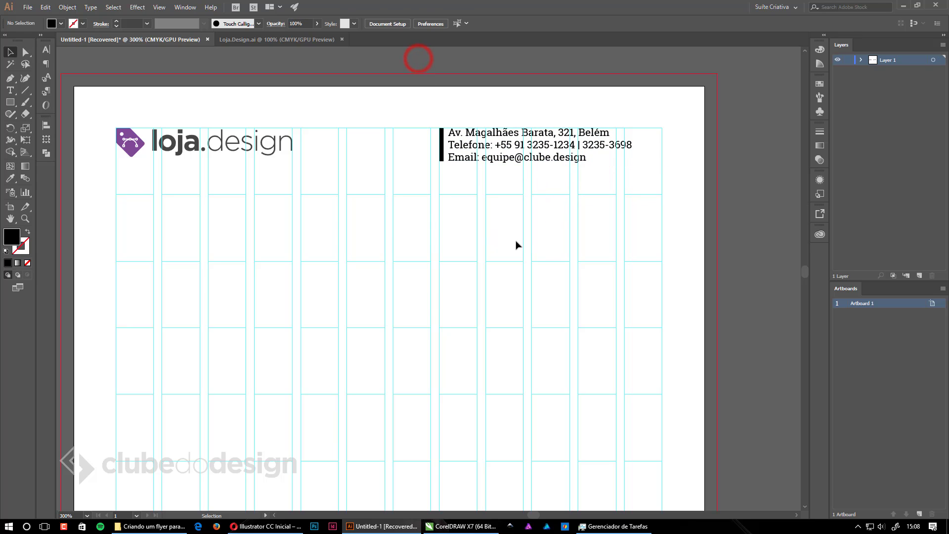
{"action": "key", "text": "w"}
{"action": "key", "text": "v"}
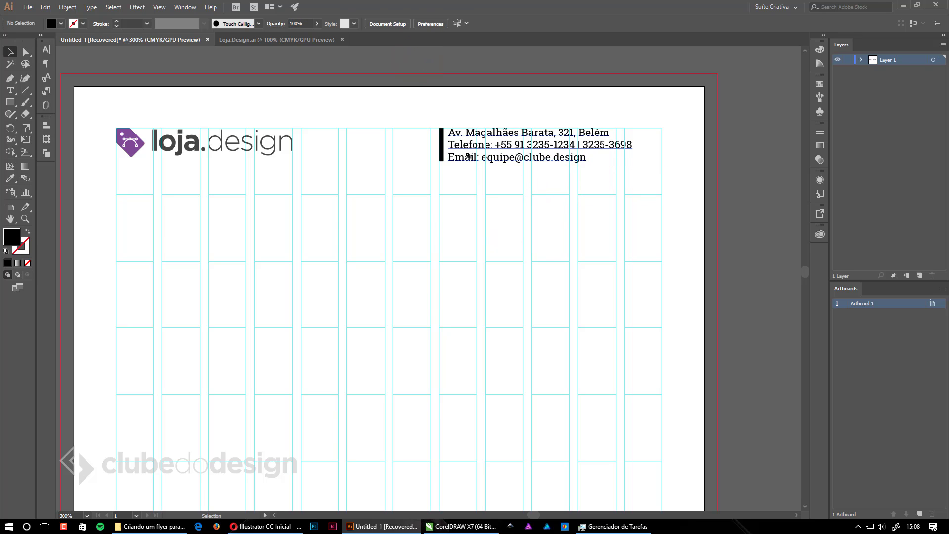
{"action": "left_click_drag", "start_coordinate": [443, 123], "coordinate": [626, 292]}
{"action": "left_click", "coordinate": [440, 239]}
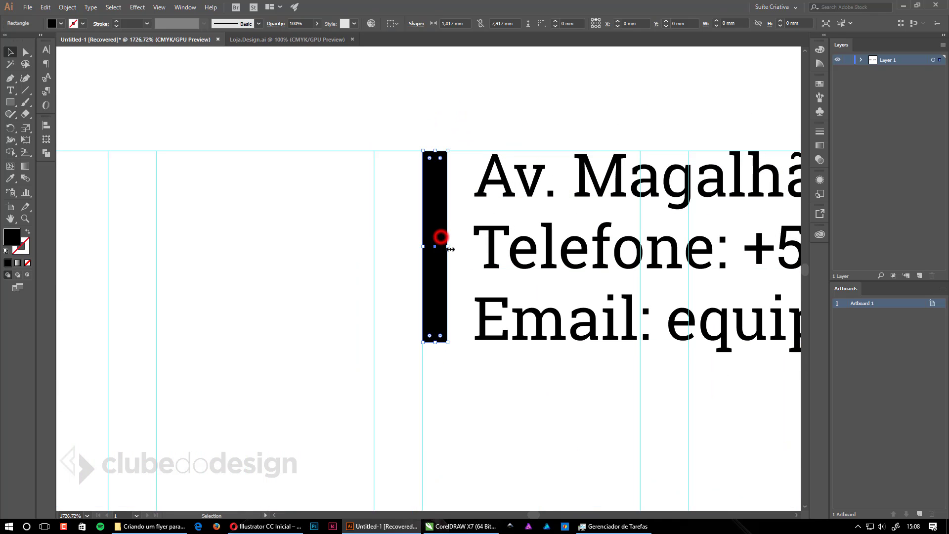
{"action": "left_click_drag", "start_coordinate": [449, 248], "coordinate": [438, 248]}
Deselect the bar and examine the header on the whole page with the guides hidden, restoring the guides when done
{"action": "left_click", "coordinate": [496, 296], "text": "ctrl+alt"}
{"action": "left_click", "coordinate": [496, 297], "text": "ctrl+alt"}
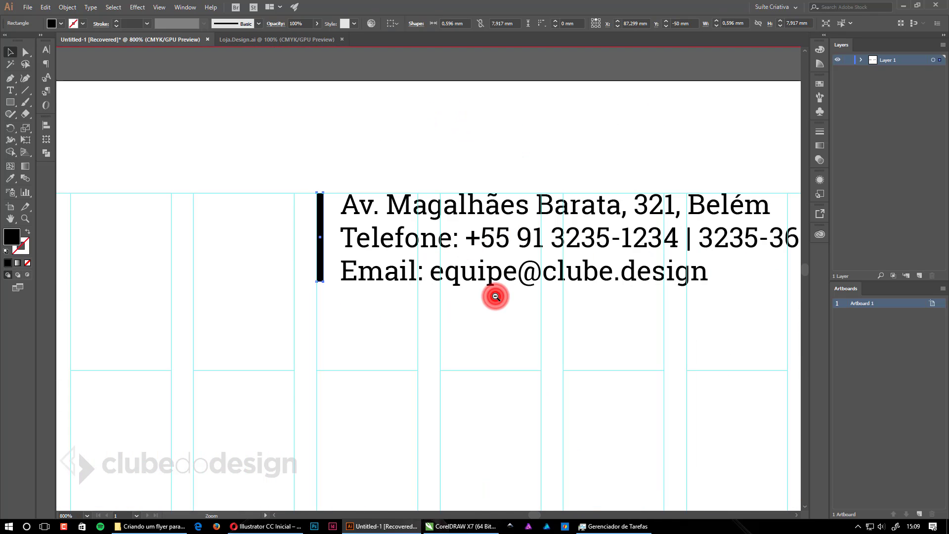
{"action": "left_click", "coordinate": [496, 296], "text": "ctrl+alt"}
{"action": "left_click", "coordinate": [496, 297], "text": "ctrl+alt"}
{"action": "left_click", "coordinate": [496, 297], "text": "ctrl+alt"}
{"action": "left_click_drag", "start_coordinate": [291, 353], "coordinate": [336, 197]}
{"action": "left_click", "coordinate": [359, 280], "text": "ctrl+alt"}
{"action": "left_click_drag", "start_coordinate": [343, 330], "coordinate": [296, 322]}
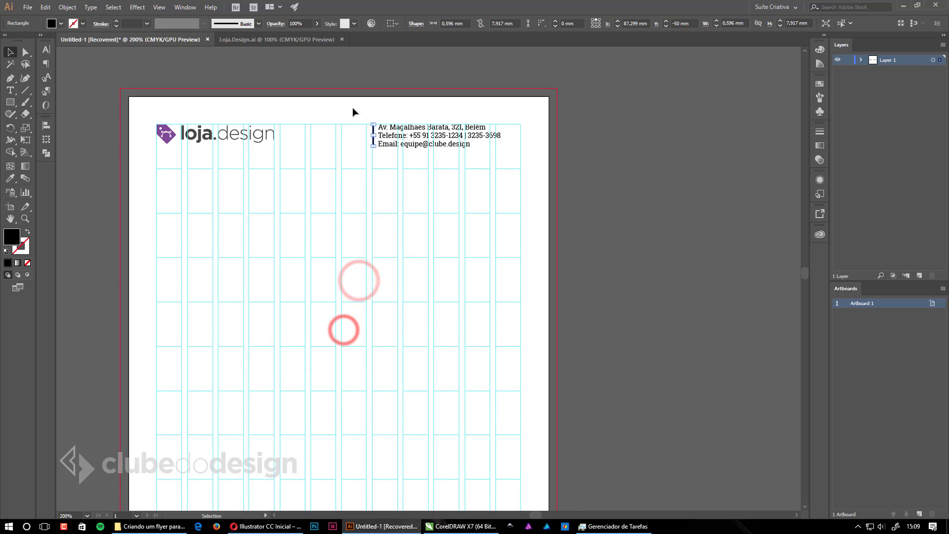
{"action": "left_click", "coordinate": [586, 207]}
{"action": "left_click_drag", "start_coordinate": [381, 256], "coordinate": [371, 241]}
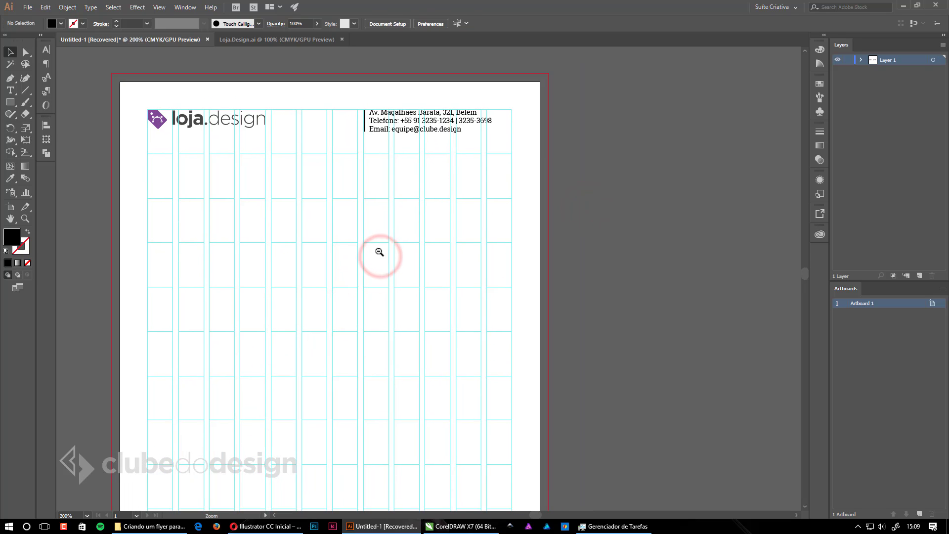
{"action": "left_click", "coordinate": [379, 251], "text": "ctrl+alt"}
{"action": "left_click_drag", "start_coordinate": [390, 320], "coordinate": [385, 241]}
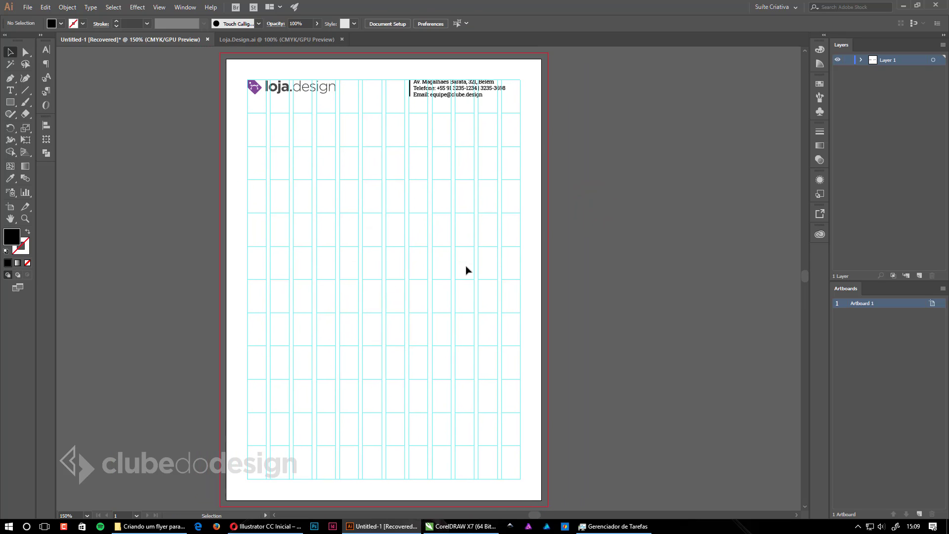
{"action": "key", "text": "ctrl+;"}
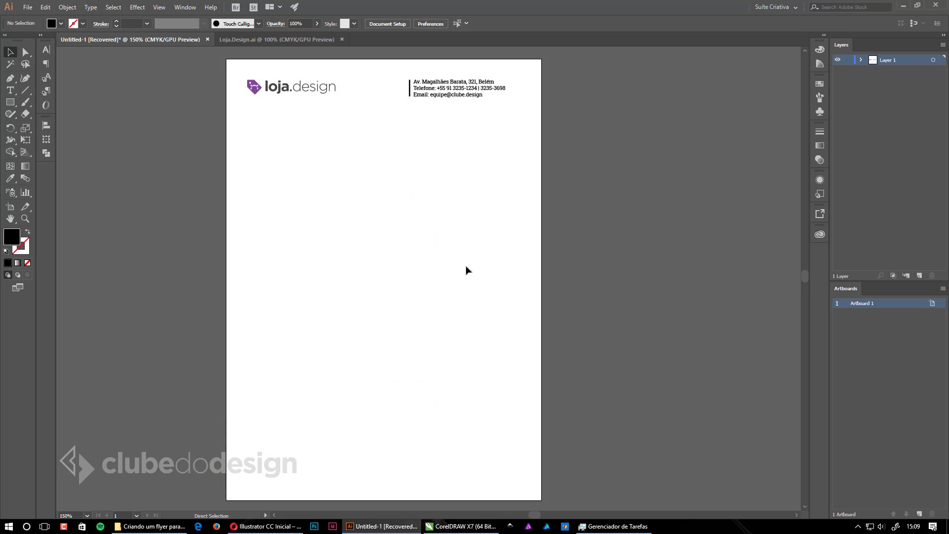
{"action": "key", "text": "ctrl+semicolon"}
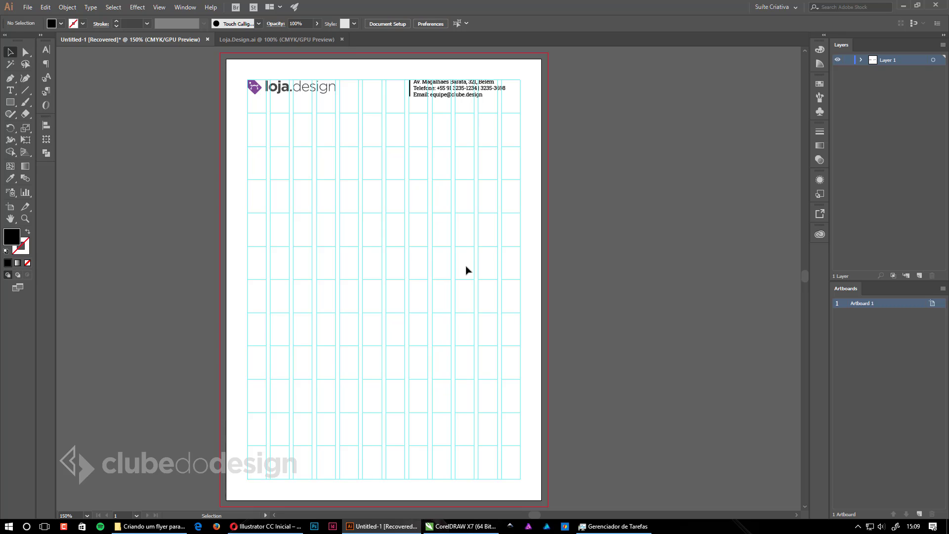
Draw a rectangle about 130 × 79.2 mm across all twelve columns, covering grid rows two to six below the header
{"action": "left_click", "coordinate": [10, 102]}
{"action": "left_click_drag", "start_coordinate": [248, 113], "coordinate": [511, 249]}
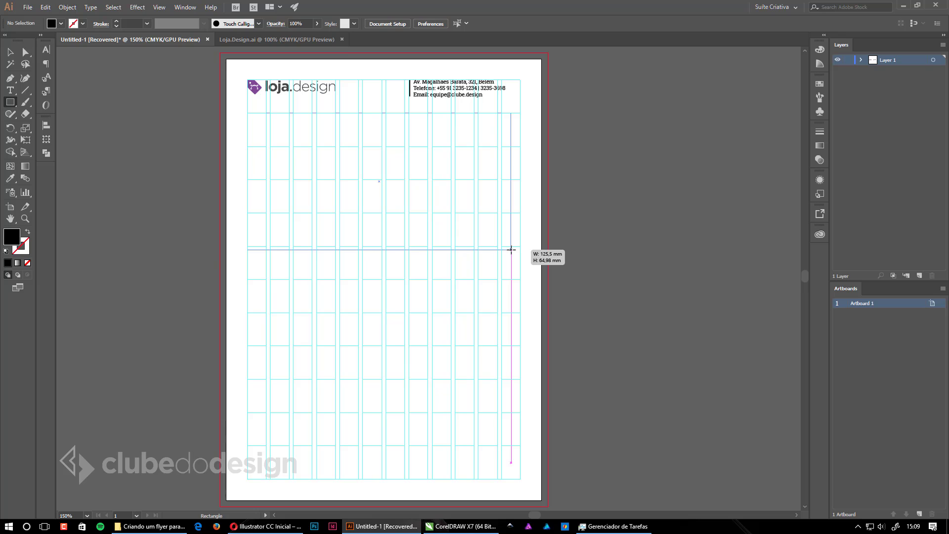
{"action": "left_click_drag", "start_coordinate": [512, 250], "coordinate": [521, 280]}
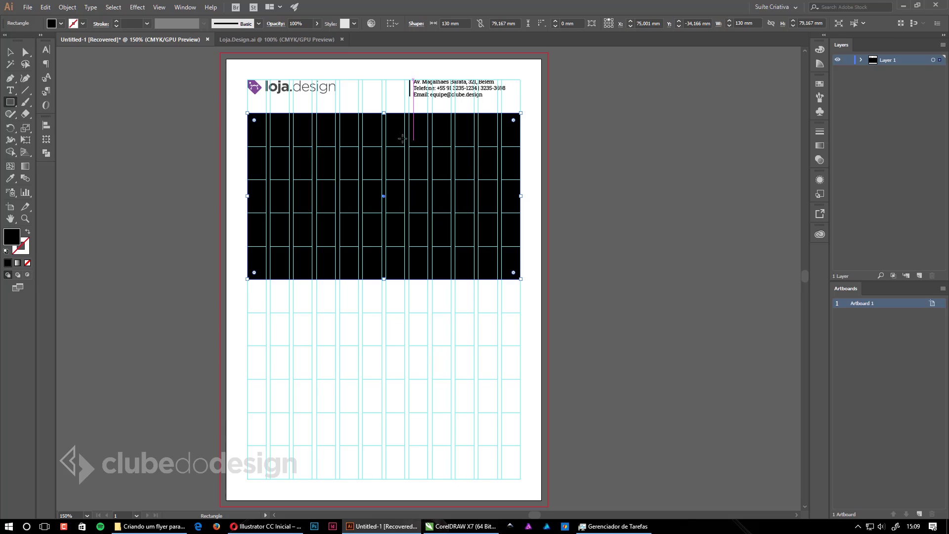
Widen the rectangle symmetrically to the bleed edges, about 156 mm, and give it the default white fill and 1 pt black stroke
{"action": "left_click", "coordinate": [11, 52]}
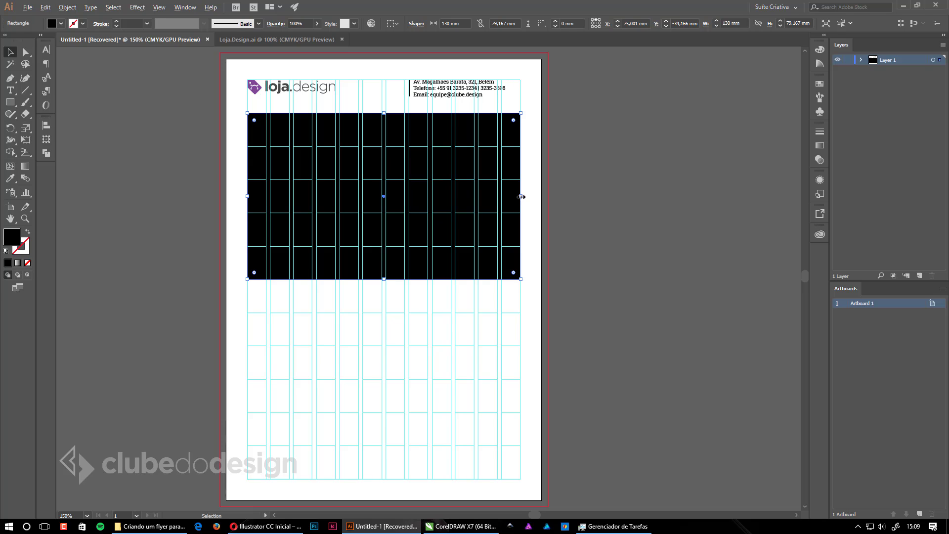
{"action": "left_click_drag", "start_coordinate": [522, 196], "coordinate": [548, 196]}
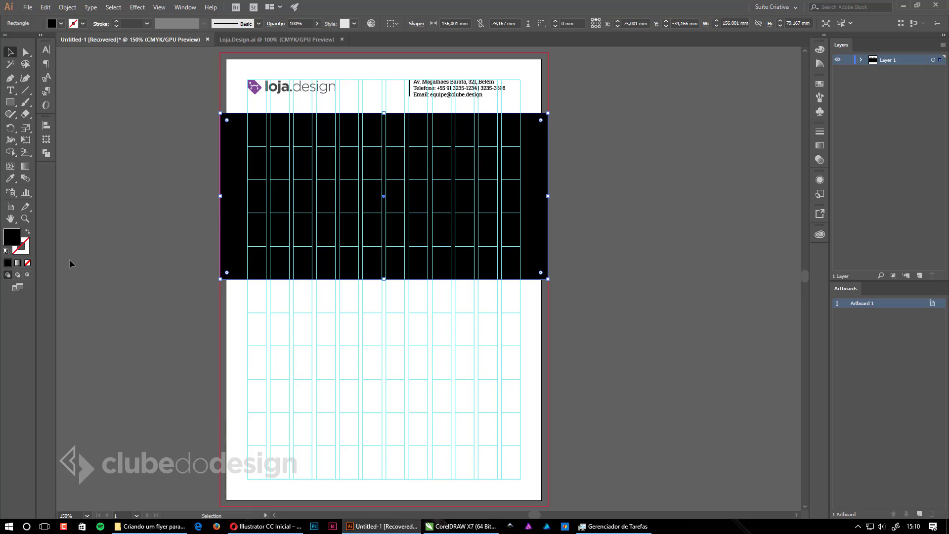
{"action": "key", "text": "d"}
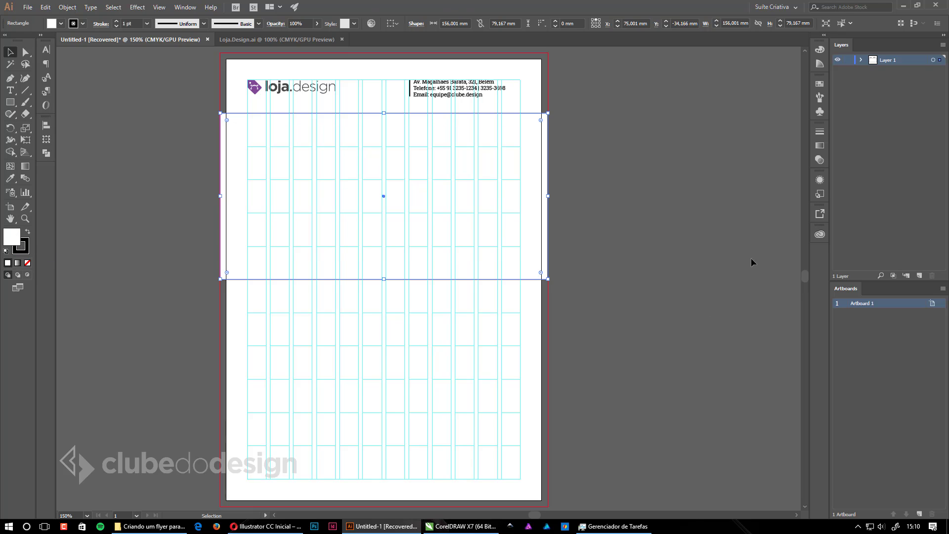
{"action": "left_click", "coordinate": [677, 214]}
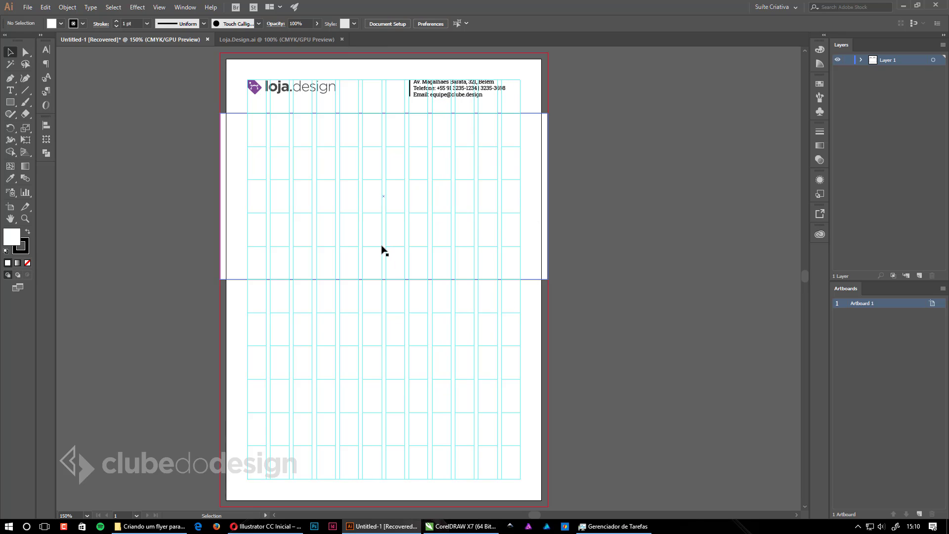
Place pexels-photo-271560.jpeg from the images folder into the flyer and scale it down proportionally to about 106.4 × 71 mm
{"action": "left_click", "coordinate": [150, 529]}
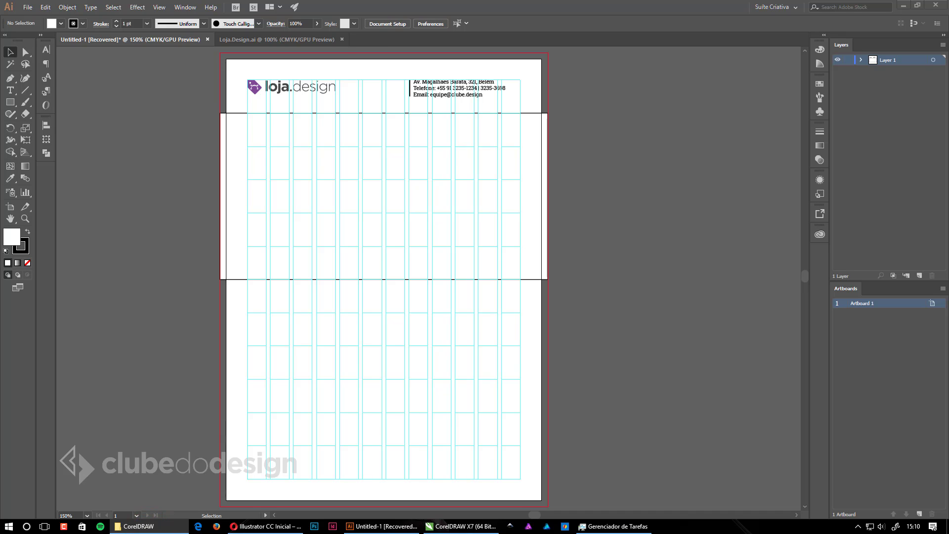
{"action": "left_click_drag", "start_coordinate": [331, 334], "coordinate": [388, 330]}
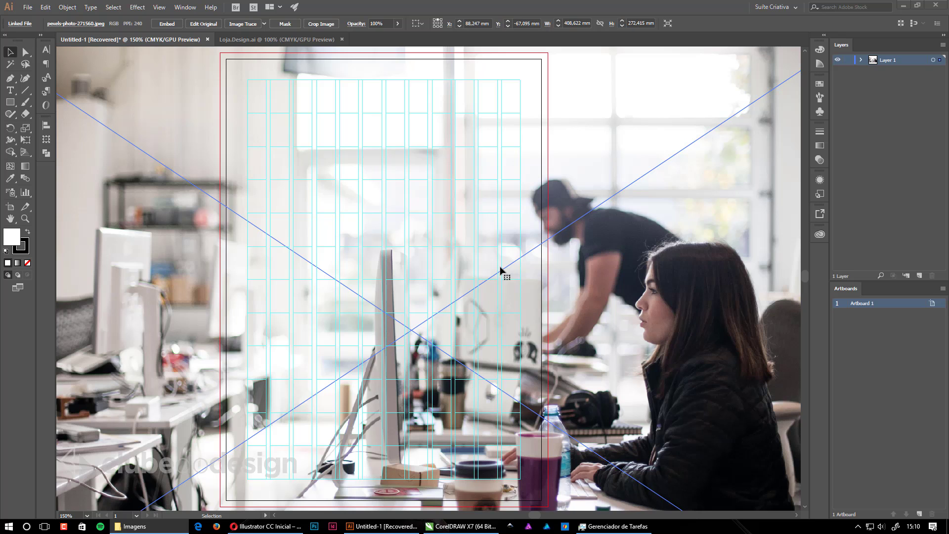
{"action": "left_click", "coordinate": [496, 264], "text": "ctrl+alt"}
{"action": "left_click_drag", "start_coordinate": [493, 322], "coordinate": [524, 313]}
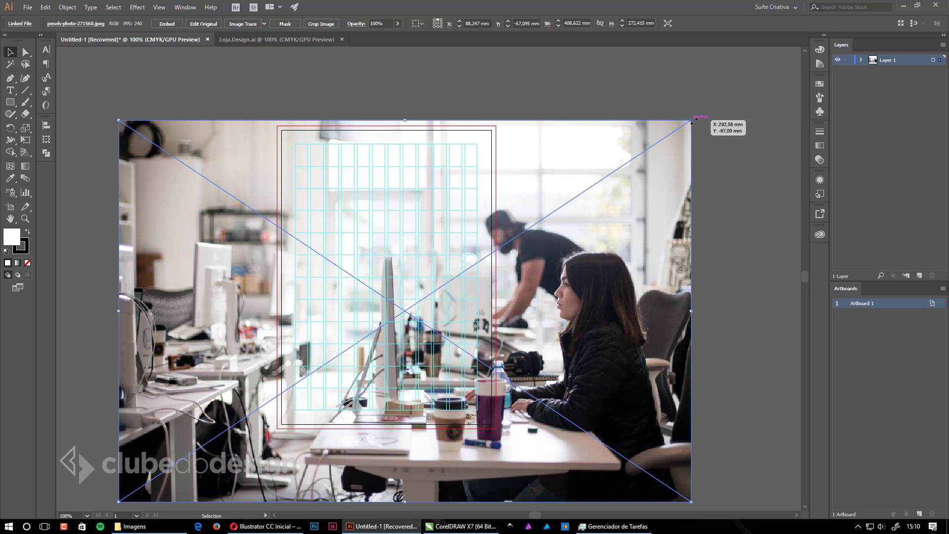
{"action": "left_click_drag", "start_coordinate": [695, 120], "coordinate": [481, 246]}
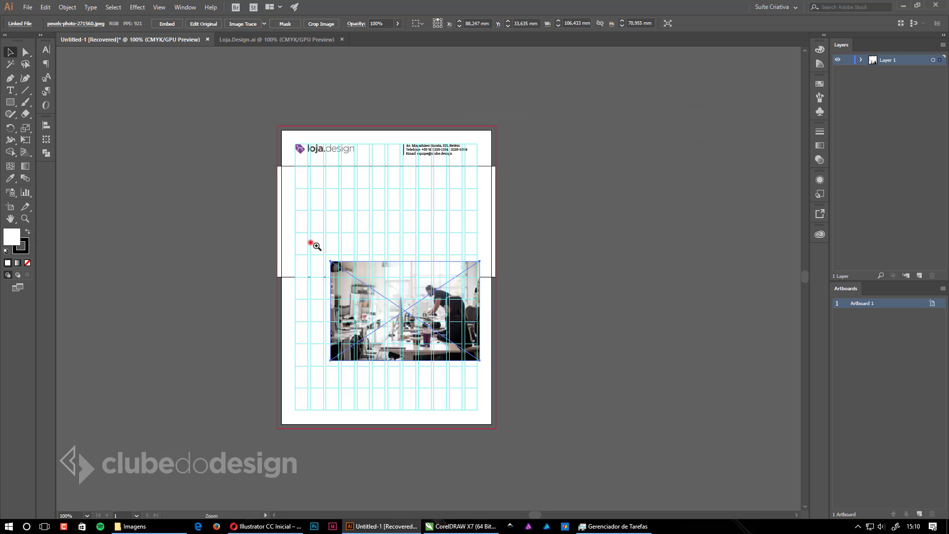
Move the office photo over the wide rectangle and enlarge it proportionally to about 167.3 × 111.5 mm
{"action": "left_click_drag", "start_coordinate": [310, 242], "coordinate": [345, 167]}
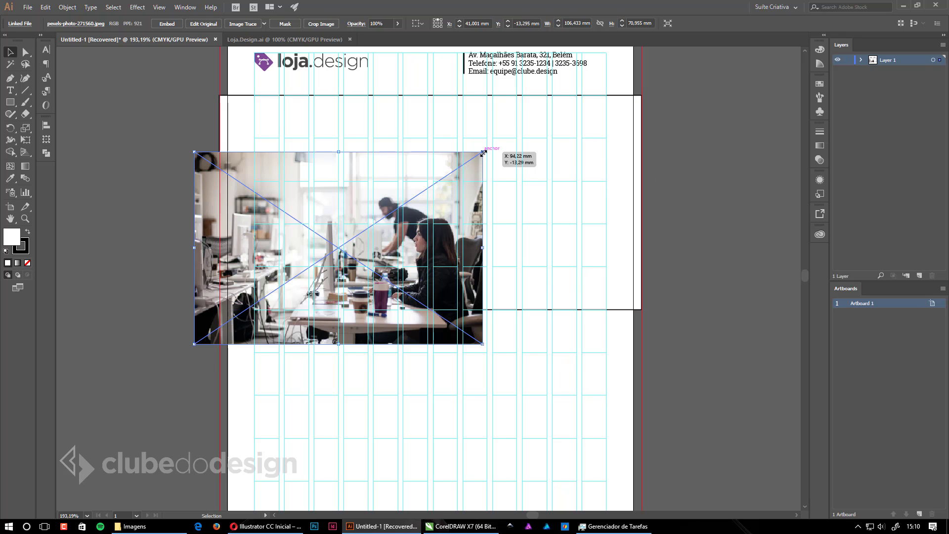
{"action": "left_click_drag", "start_coordinate": [483, 153], "coordinate": [631, 342]}
{"action": "left_click_drag", "start_coordinate": [654, 384], "coordinate": [701, 400]}
{"action": "left_click", "coordinate": [582, 403], "text": "ctrl+alt"}
{"action": "left_click_drag", "start_coordinate": [443, 267], "coordinate": [471, 274]}
{"action": "left_click_drag", "start_coordinate": [457, 286], "coordinate": [515, 288]}
{"action": "left_click_drag", "start_coordinate": [508, 281], "coordinate": [491, 283]}
{"action": "left_click_drag", "start_coordinate": [579, 394], "coordinate": [609, 405]}
{"action": "left_click_drag", "start_coordinate": [556, 359], "coordinate": [546, 357]}
{"action": "left_click_drag", "start_coordinate": [553, 304], "coordinate": [525, 320]}
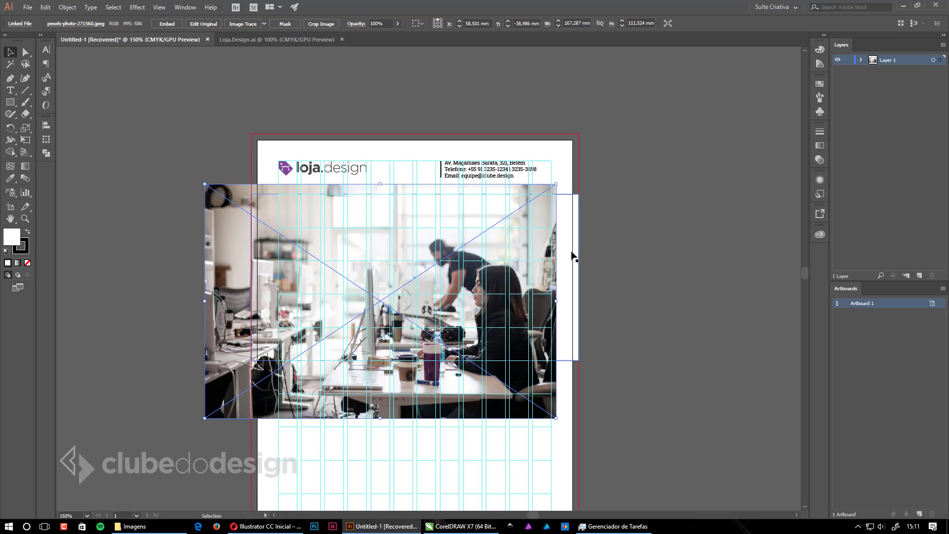
Select the wide rectangle and move it above the linked photo in Layer 1's stacking order
{"action": "left_click", "coordinate": [572, 254]}
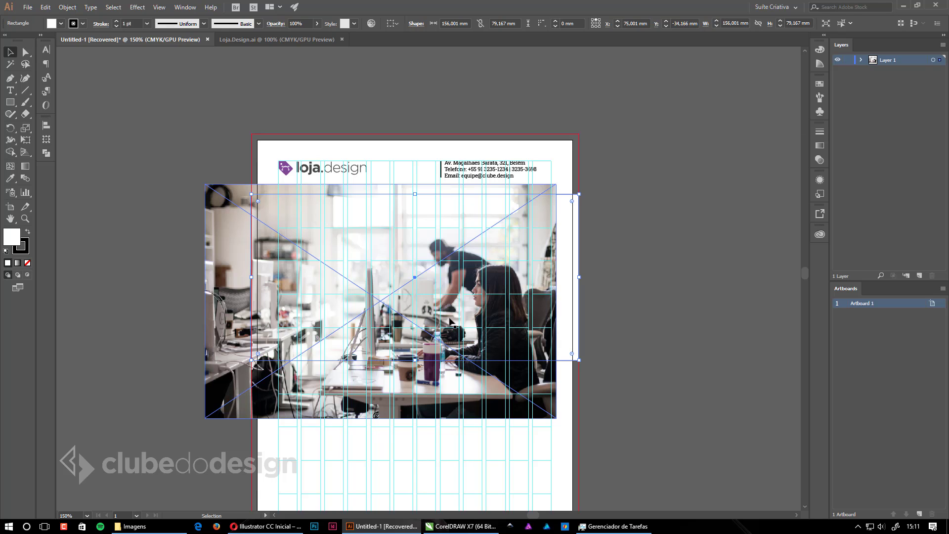
{"action": "left_click", "coordinate": [573, 216]}
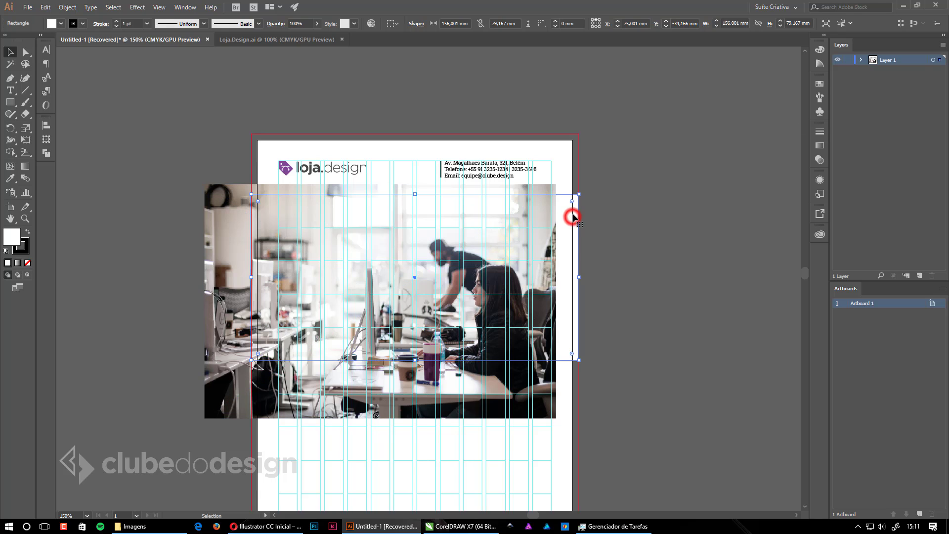
{"action": "left_click", "coordinate": [862, 60]}
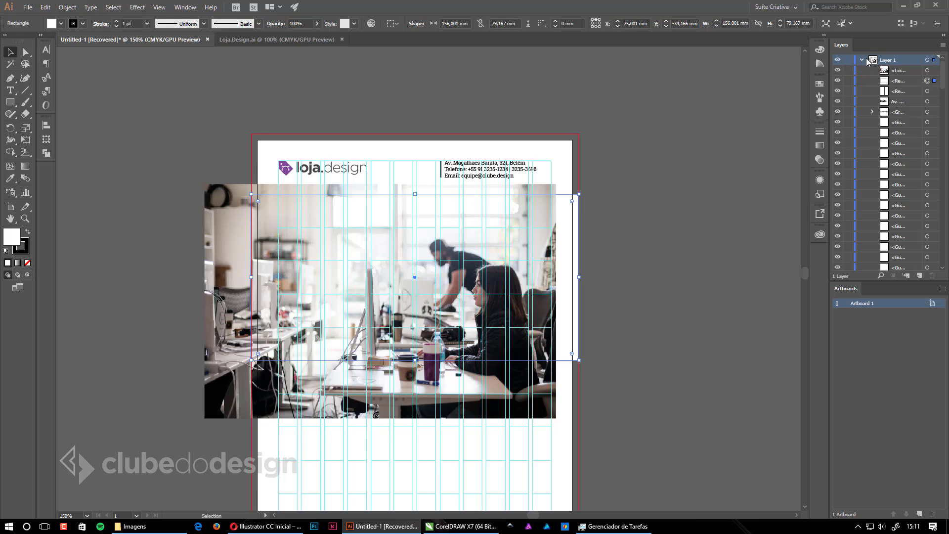
{"action": "left_click", "coordinate": [862, 60]}
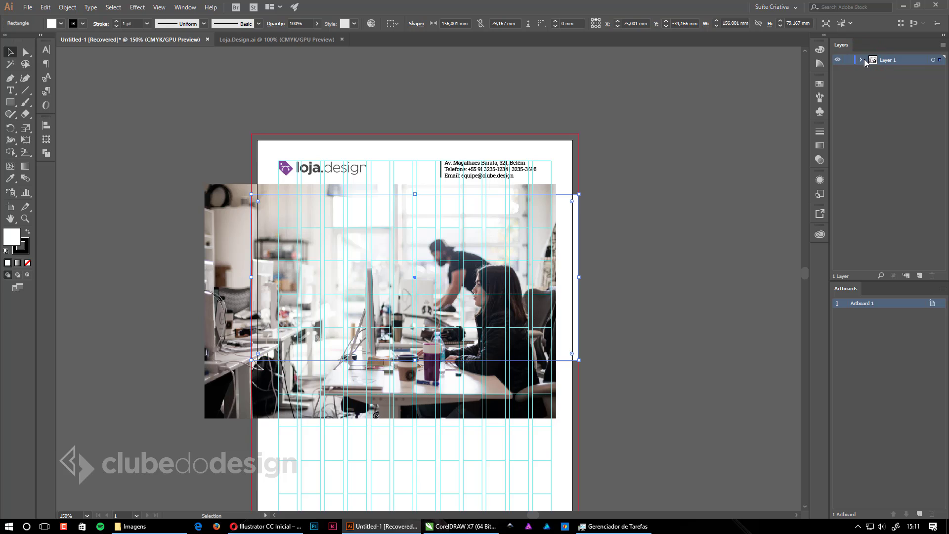
{"action": "left_click", "coordinate": [862, 60]}
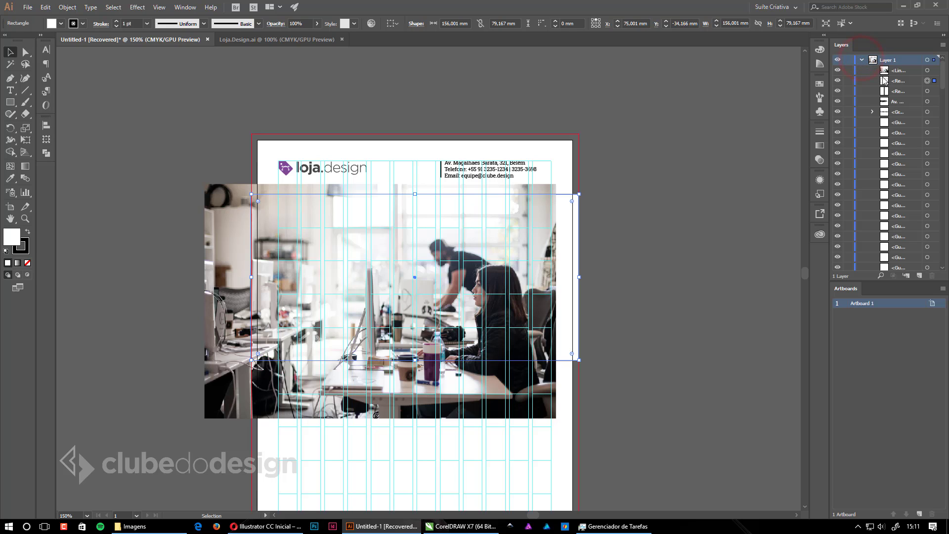
{"action": "left_click", "coordinate": [575, 210]}
{"action": "left_click", "coordinate": [904, 81]}
{"action": "left_click_drag", "start_coordinate": [904, 81], "coordinate": [896, 70]}
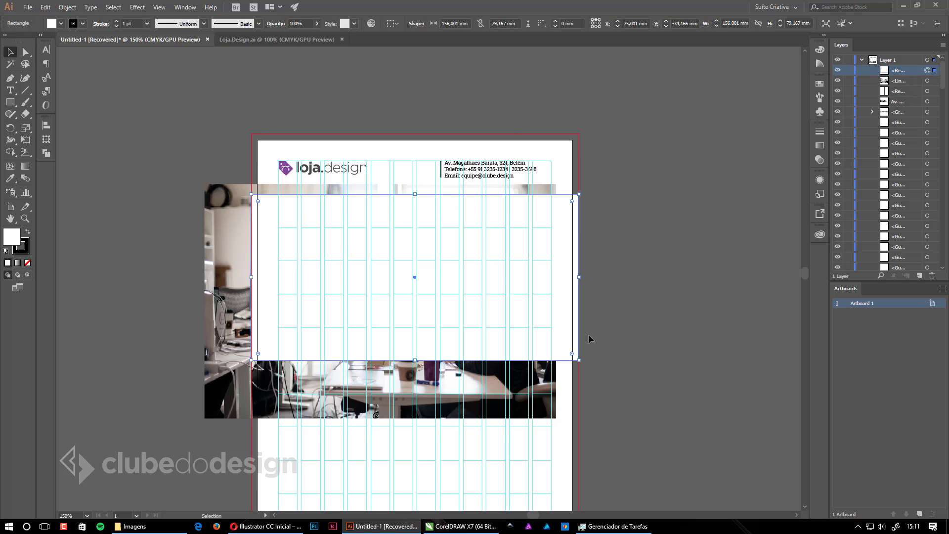
Select the rectangle together with the photo and make a clipping mask that crops the photo to the rectangle
{"action": "left_click", "coordinate": [156, 308]}
{"action": "left_click_drag", "start_coordinate": [128, 258], "coordinate": [453, 461]}
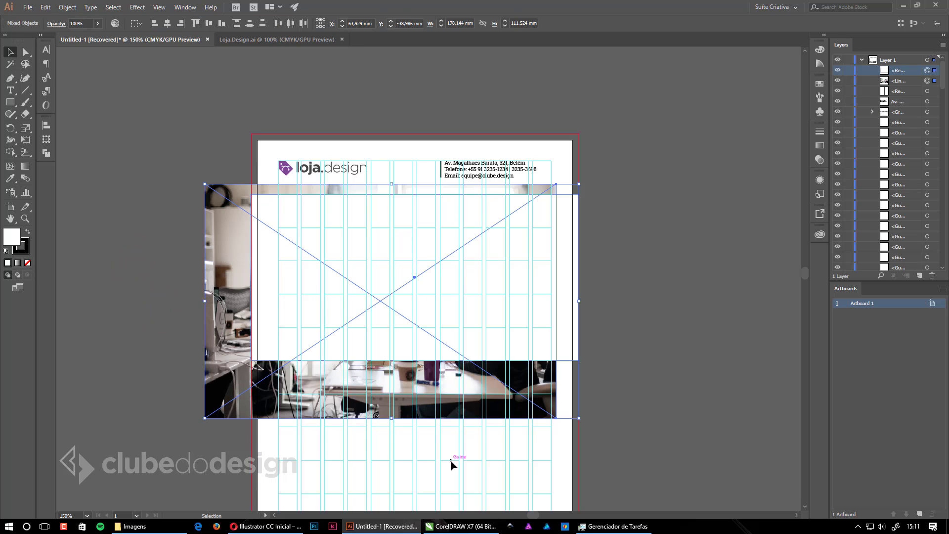
{"action": "key", "text": "a"}
{"action": "key", "text": "ctrl+7"}
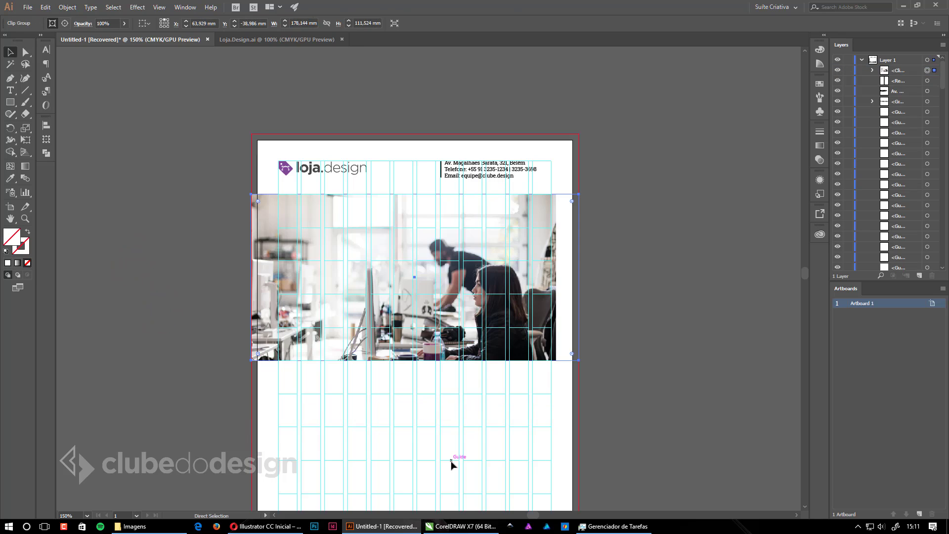
{"action": "key", "text": "v"}
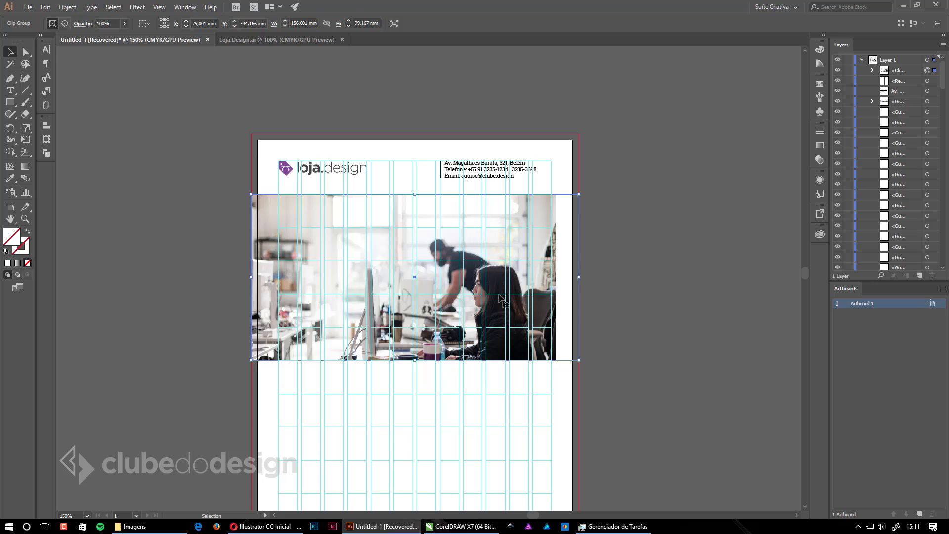
Reposition the photo inside the clip group so it fills the full frame, exit isolation mode and deselect it
{"action": "double_click", "coordinate": [500, 277]}
{"action": "left_click_drag", "start_coordinate": [478, 301], "coordinate": [506, 269]}
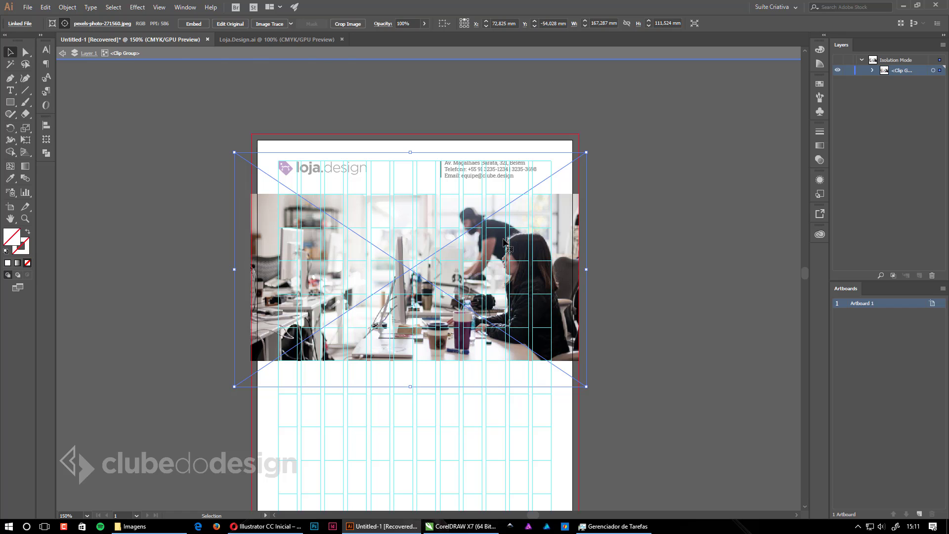
{"action": "left_click_drag", "start_coordinate": [510, 241], "coordinate": [519, 240]}
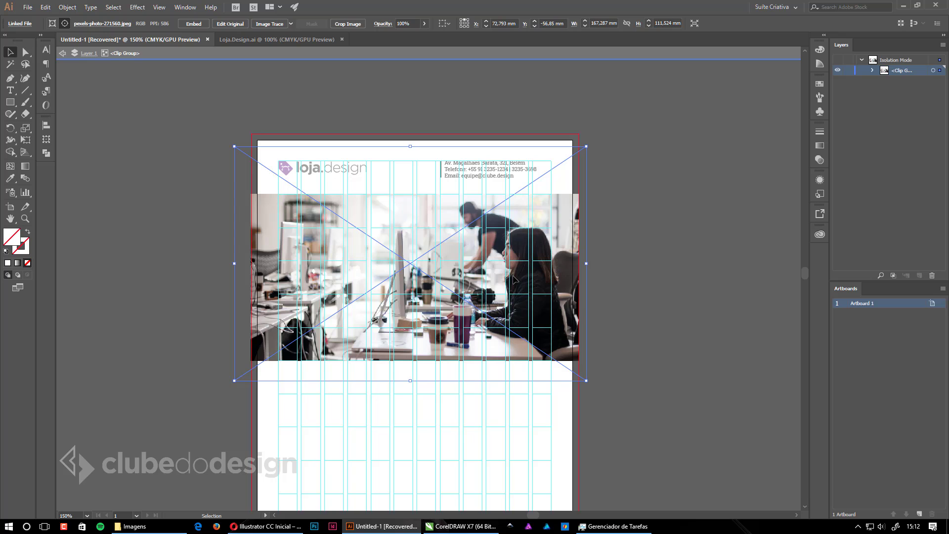
{"action": "left_click", "coordinate": [447, 50]}
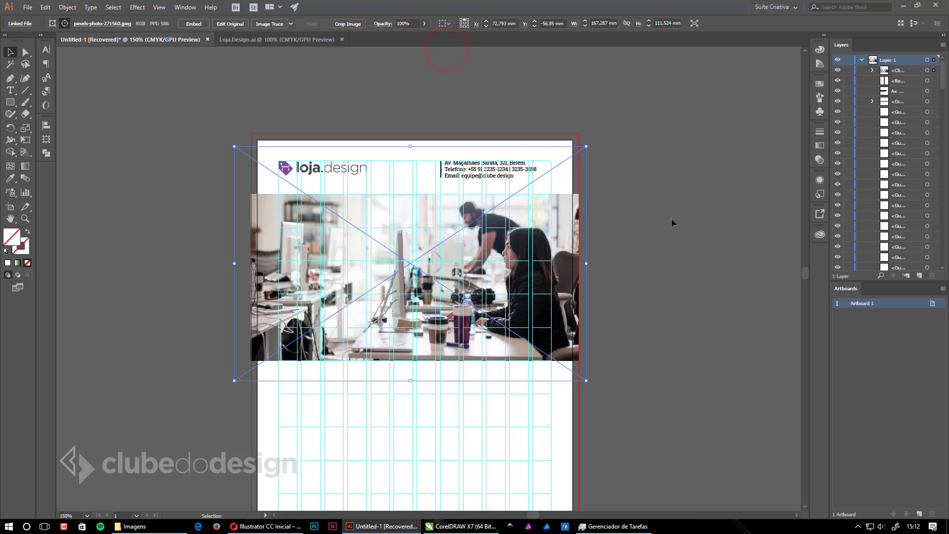
{"action": "left_click", "coordinate": [687, 216]}
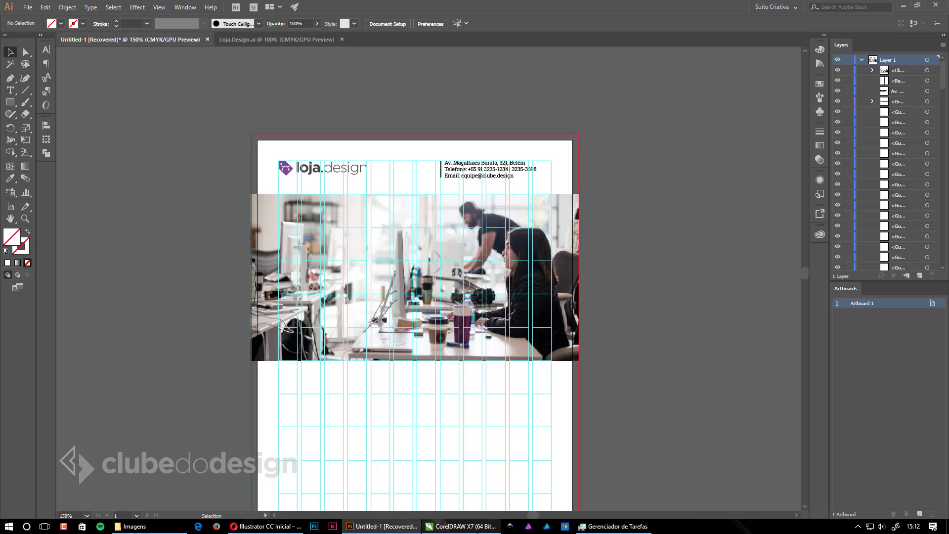
Add the point text "Nós ajudamos a" on the white area just below the photo
{"action": "left_click", "coordinate": [716, 277]}
{"action": "scroll", "coordinate": [514, 297], "scroll_direction": "down", "scroll_amount": 3}
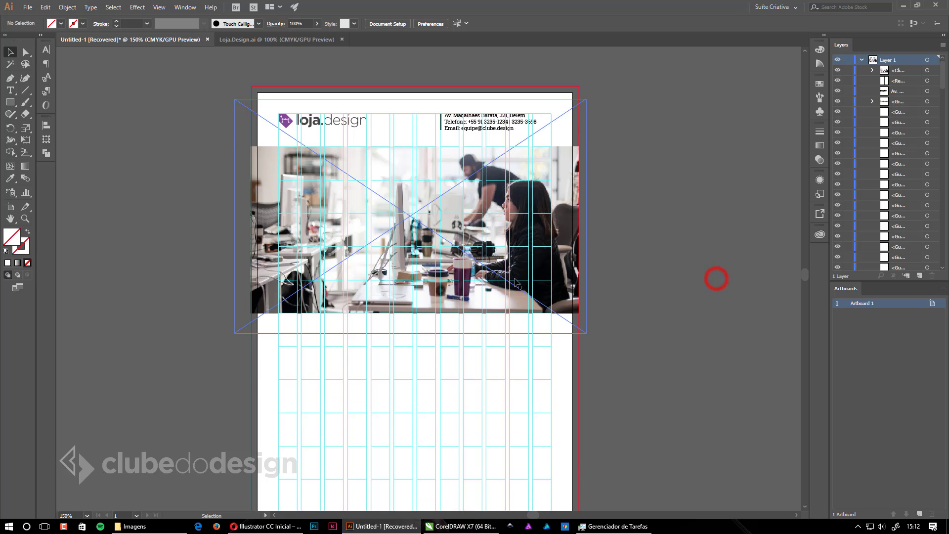
{"action": "left_click_drag", "start_coordinate": [488, 404], "coordinate": [472, 407]}
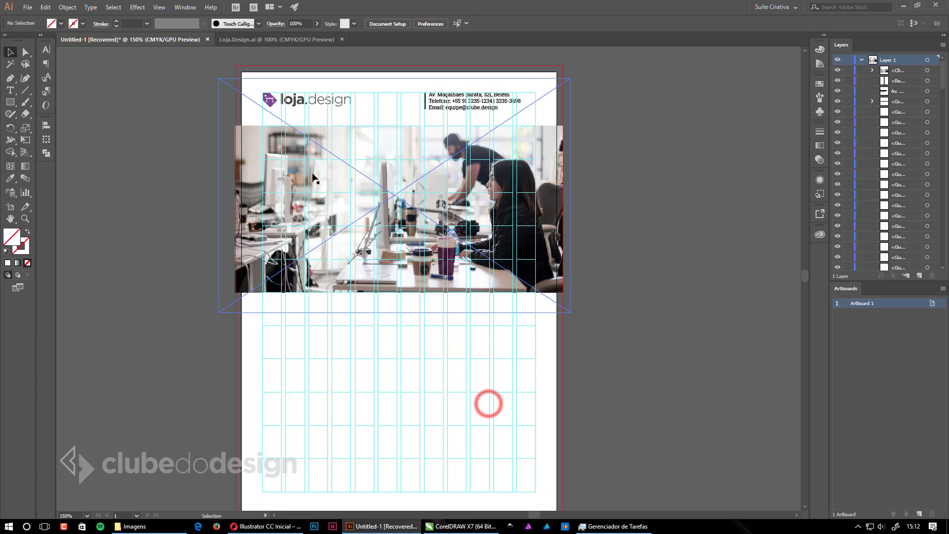
{"action": "left_click_drag", "start_coordinate": [439, 220], "coordinate": [535, 342]}
{"action": "left_click_drag", "start_coordinate": [506, 315], "coordinate": [526, 330]}
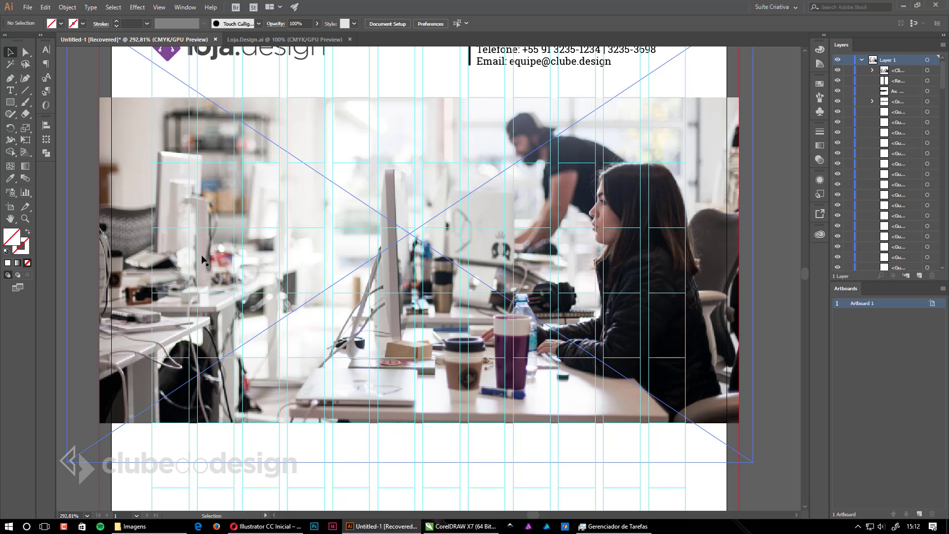
{"action": "left_click_drag", "start_coordinate": [376, 327], "coordinate": [375, 253]}
{"action": "left_click_drag", "start_coordinate": [414, 288], "coordinate": [409, 286]}
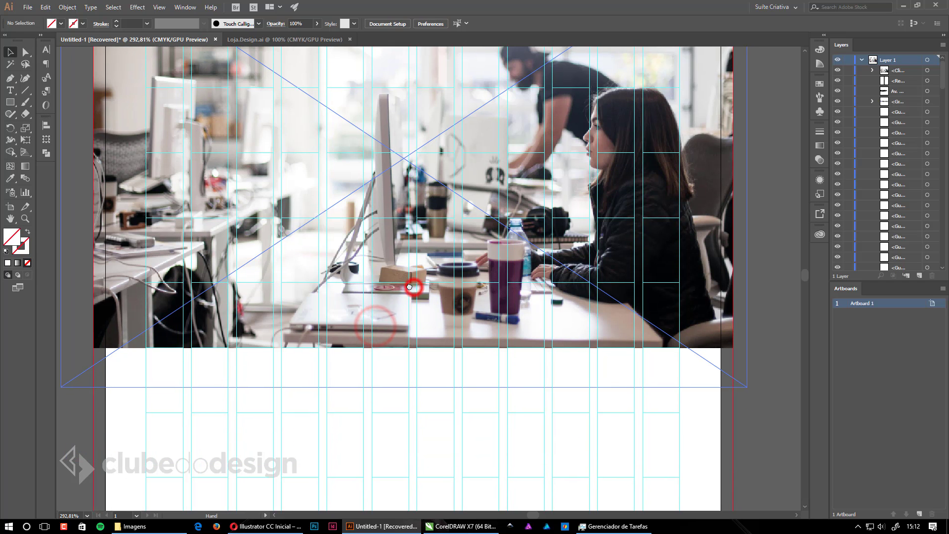
{"action": "key", "text": "t"}
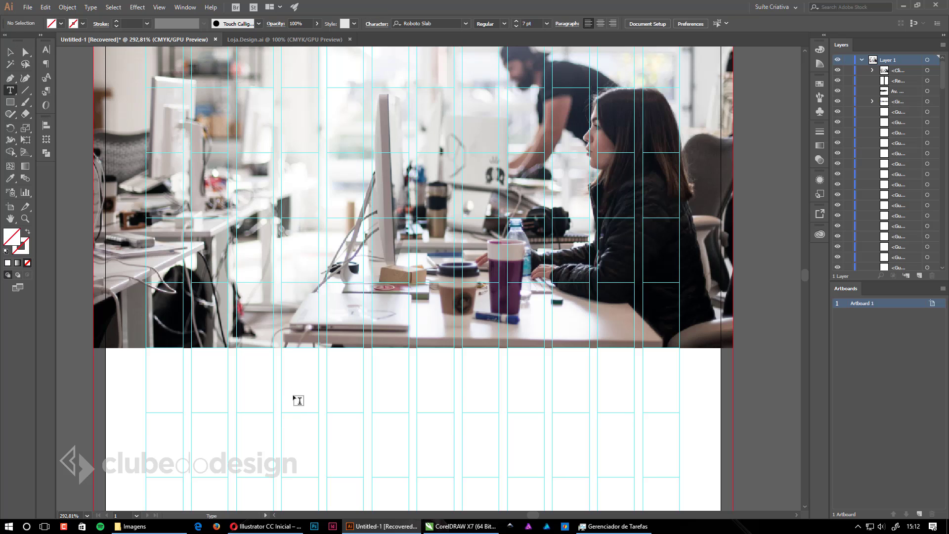
{"action": "left_click", "coordinate": [267, 389]}
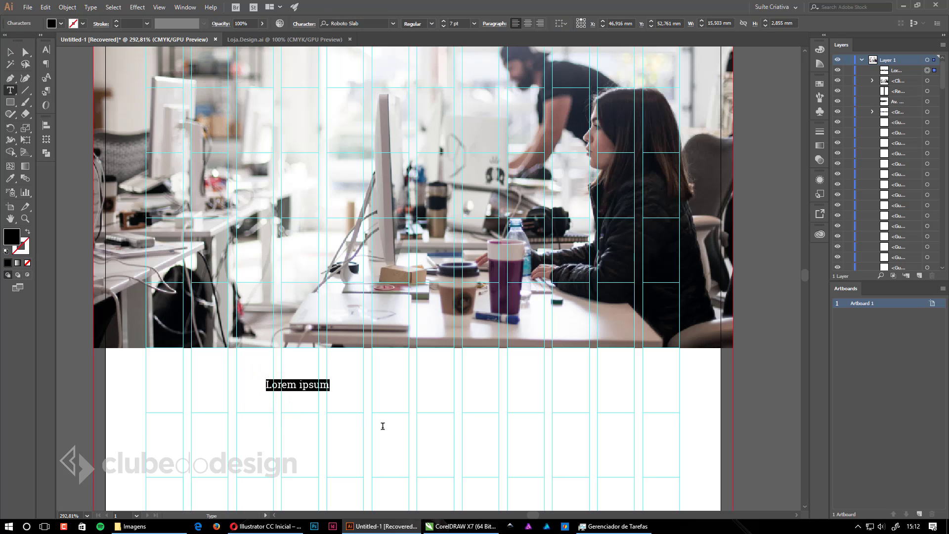
{"action": "type", "text": "Nós ajuda"}
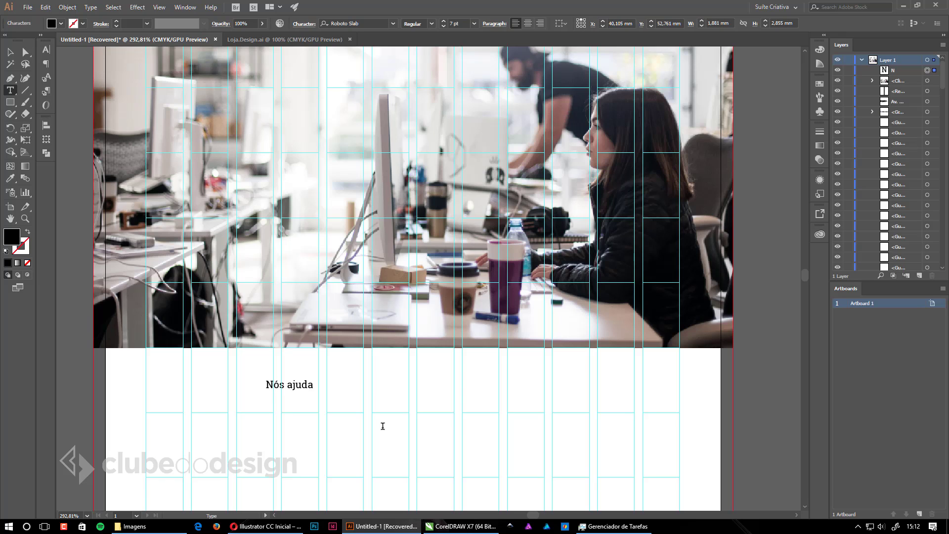
{"action": "type", "text": "mos a"}
{"action": "left_click", "coordinate": [10, 52]}
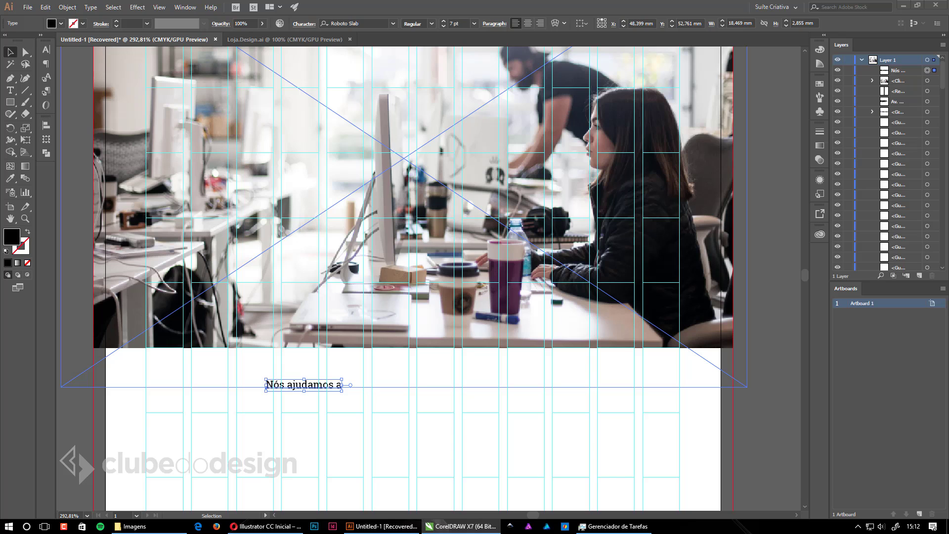
Set the "Nós ajudamos a" text to Roboto Slab Light at 24 pt
{"action": "left_click", "coordinate": [328, 388]}
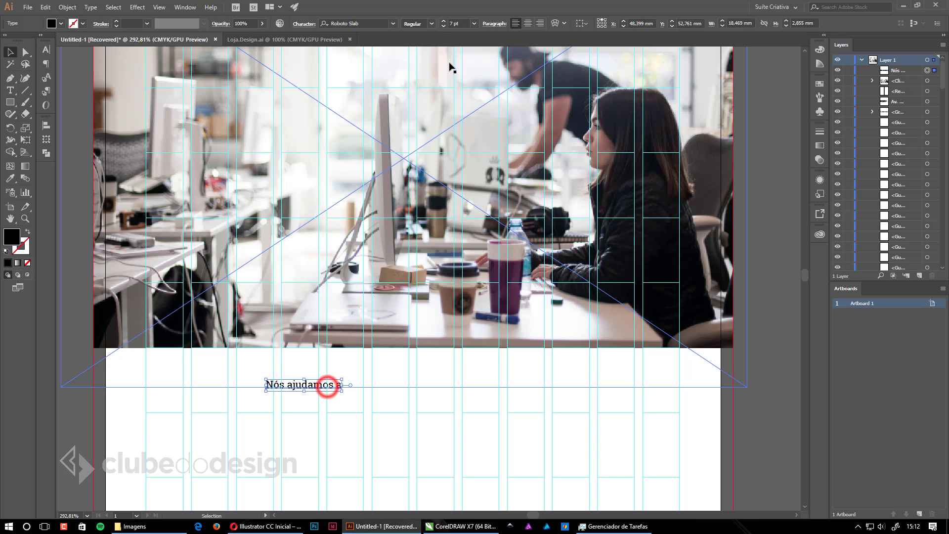
{"action": "left_click", "coordinate": [432, 24]}
{"action": "left_click", "coordinate": [429, 42]}
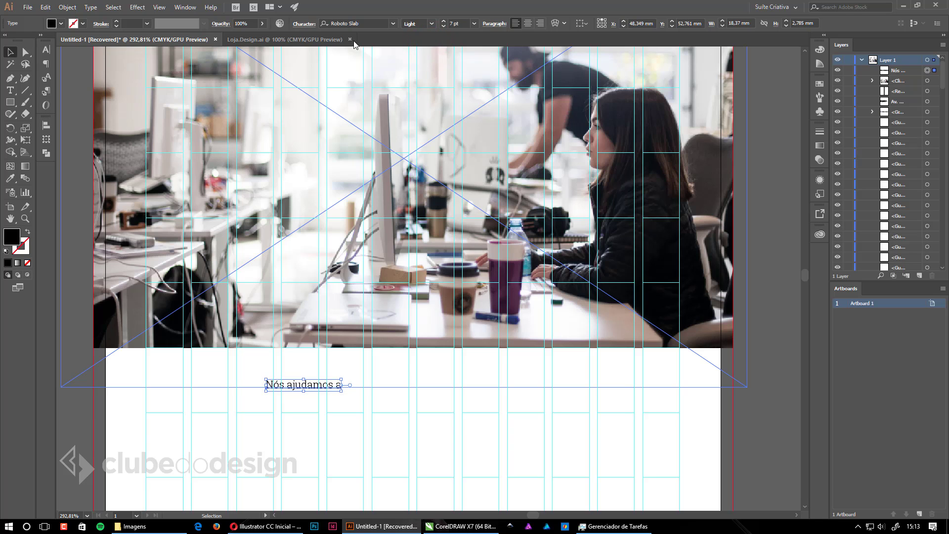
{"action": "type", "text": "24"}
{"action": "key", "text": "Return"}
Move the "Nós ajudamos a" text to about X 57 mm, Y 56.9 mm, leaving a gap beneath the photo
{"action": "key", "text": "space"}
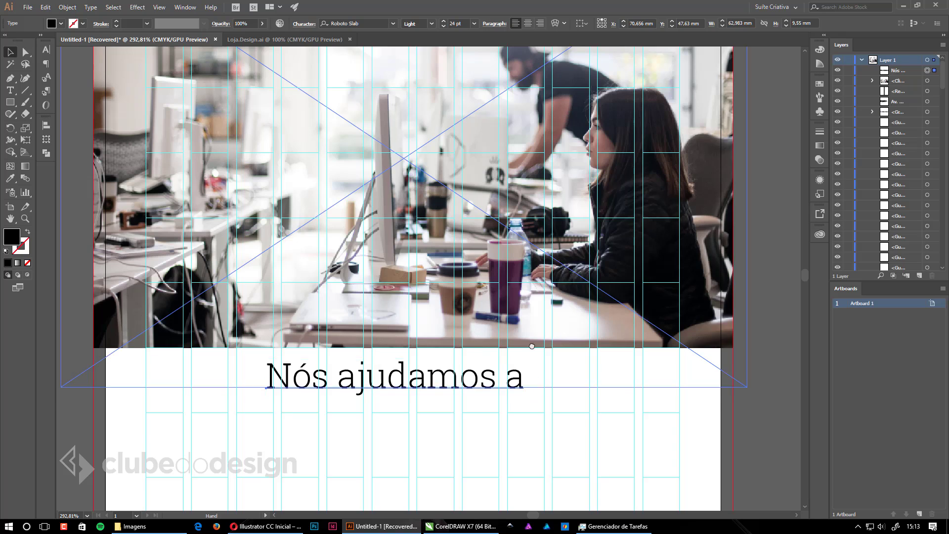
{"action": "left_click_drag", "start_coordinate": [532, 344], "coordinate": [486, 407]}
{"action": "left_click_drag", "start_coordinate": [447, 442], "coordinate": [393, 455]}
{"action": "key", "text": "space"}
{"action": "left_click_drag", "start_coordinate": [396, 449], "coordinate": [459, 368]}
{"action": "key", "text": "space"}
{"action": "left_click_drag", "start_coordinate": [479, 398], "coordinate": [486, 372]}
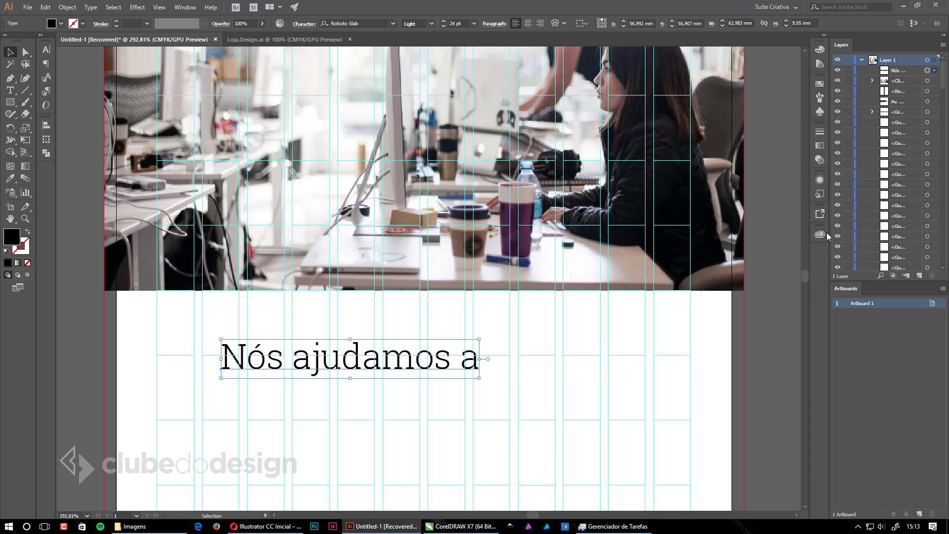
Add a new black fill to the text object's appearance and place it beneath the characters
{"action": "left_click", "coordinate": [820, 180]}
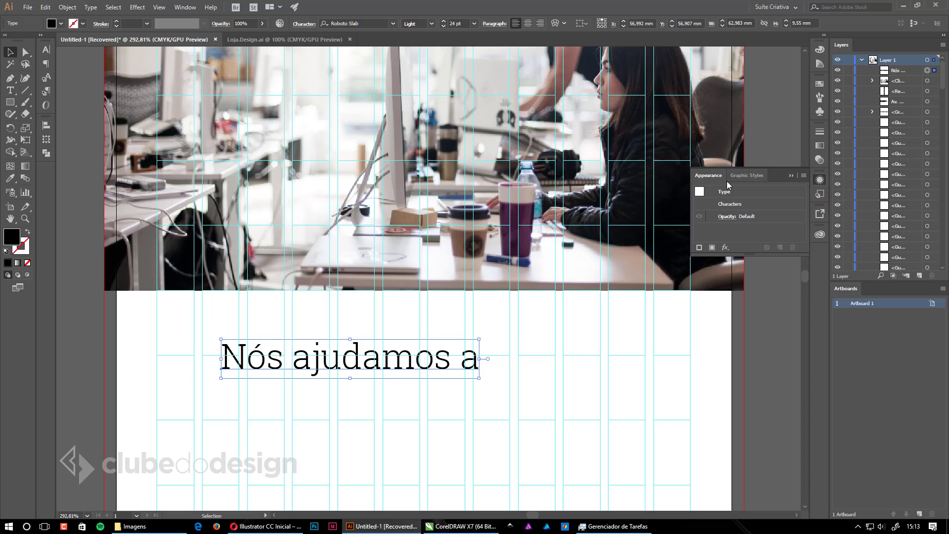
{"action": "left_click_drag", "start_coordinate": [755, 254], "coordinate": [756, 358]}
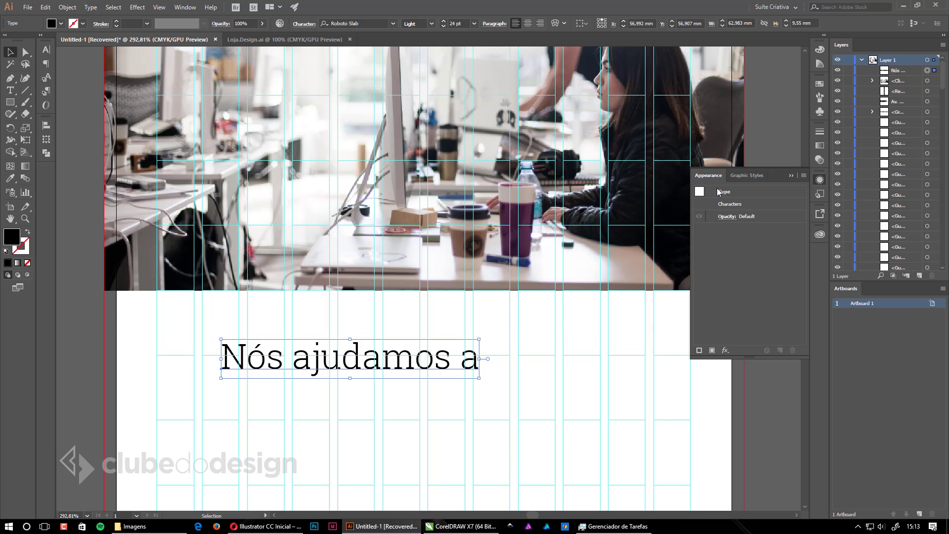
{"action": "left_click", "coordinate": [713, 350]}
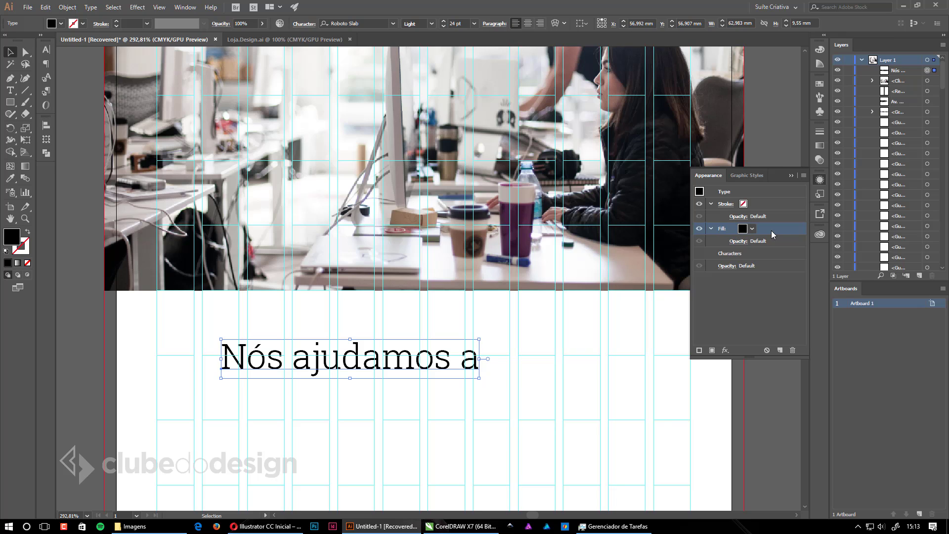
{"action": "left_click_drag", "start_coordinate": [776, 234], "coordinate": [738, 258]}
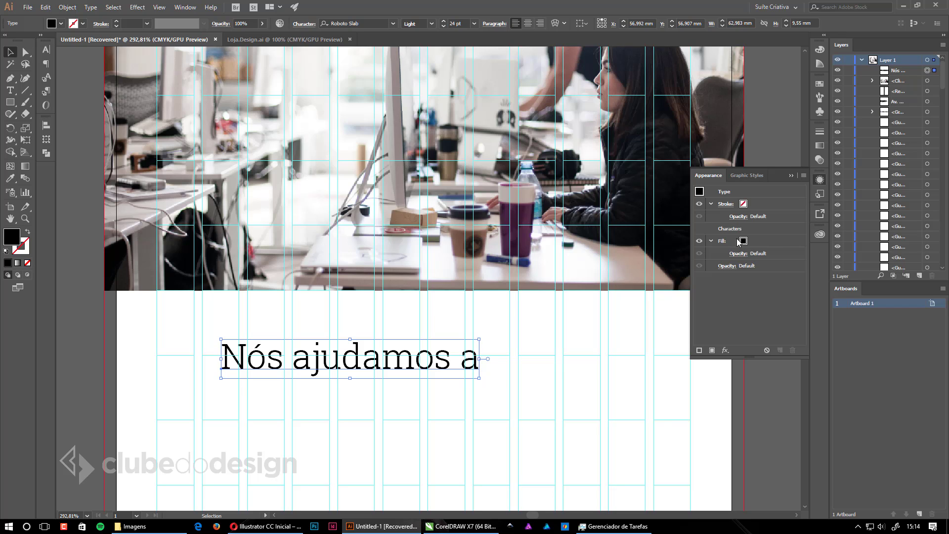
{"action": "left_click", "coordinate": [744, 245]}
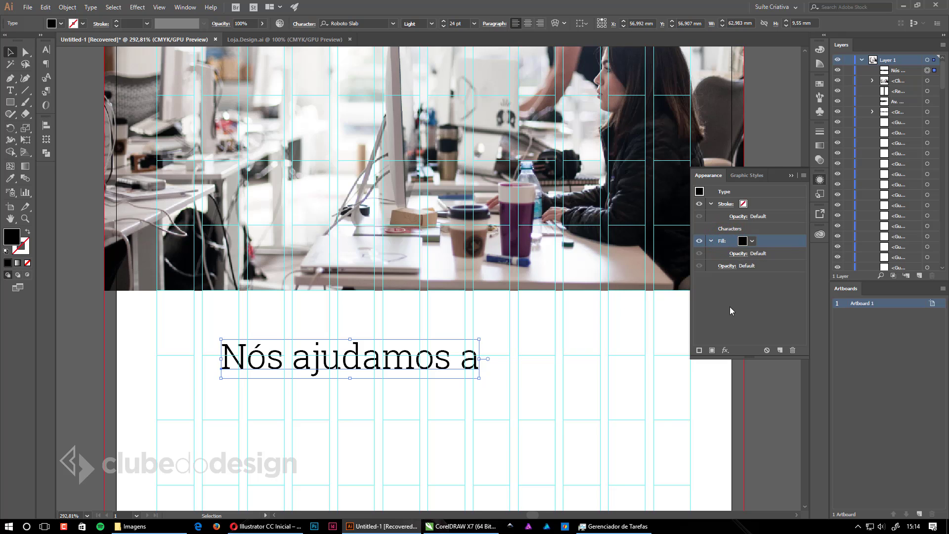
Apply a Convert to Shape Rectangle effect to the new fill, relative, with 2 mm extra width and 2 mm extra height
{"action": "left_click", "coordinate": [726, 350]}
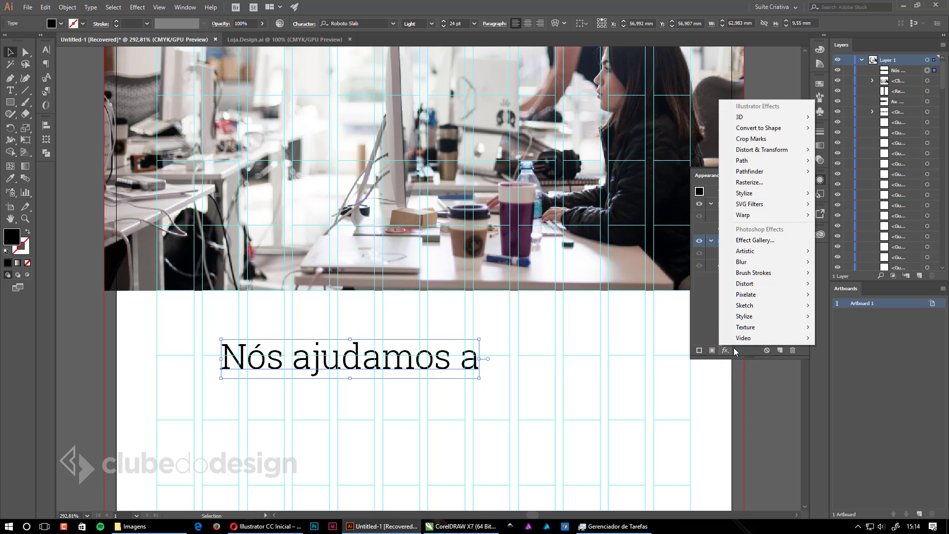
{"action": "mouse_move", "coordinate": [744, 152]}
{"action": "mouse_move", "coordinate": [756, 131]}
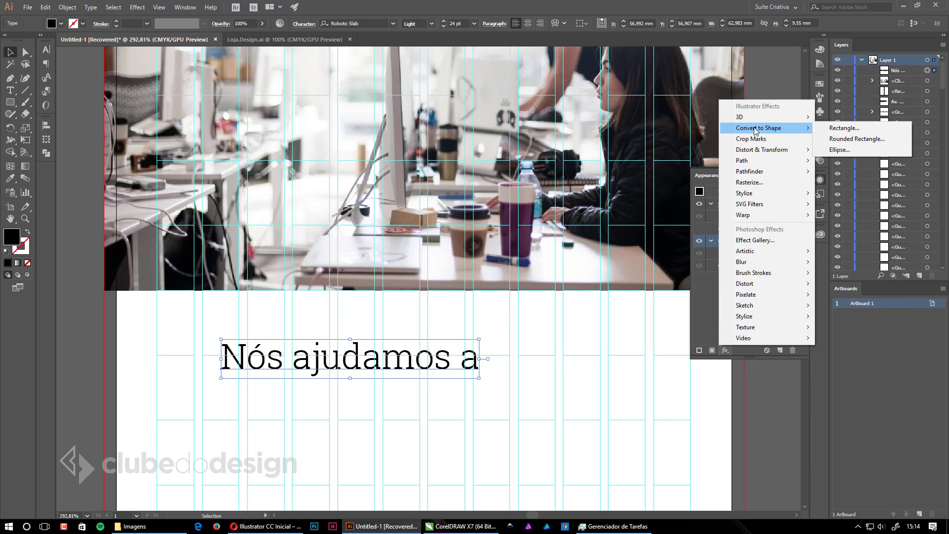
{"action": "left_click", "coordinate": [836, 127]}
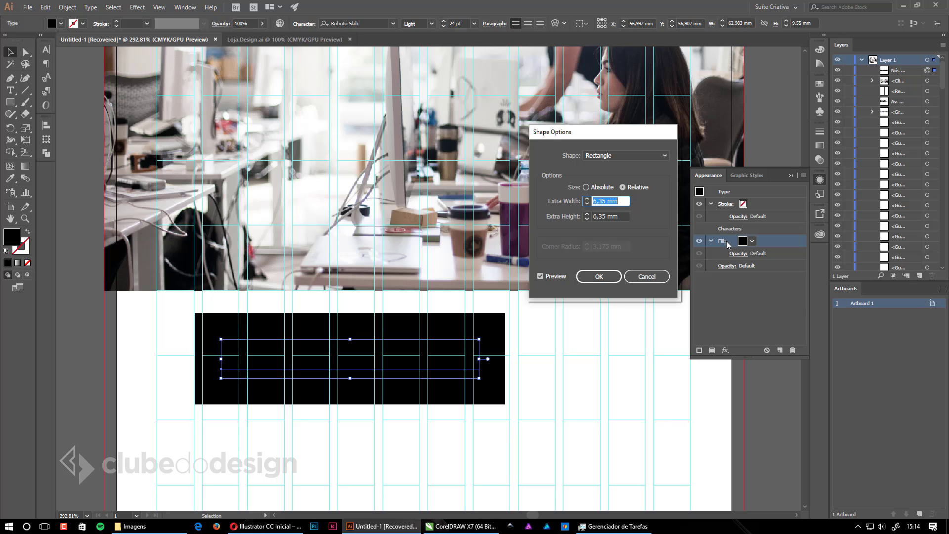
{"action": "left_click", "coordinate": [587, 203]}
{"action": "left_click", "coordinate": [588, 203]}
{"action": "left_click", "coordinate": [587, 203]}
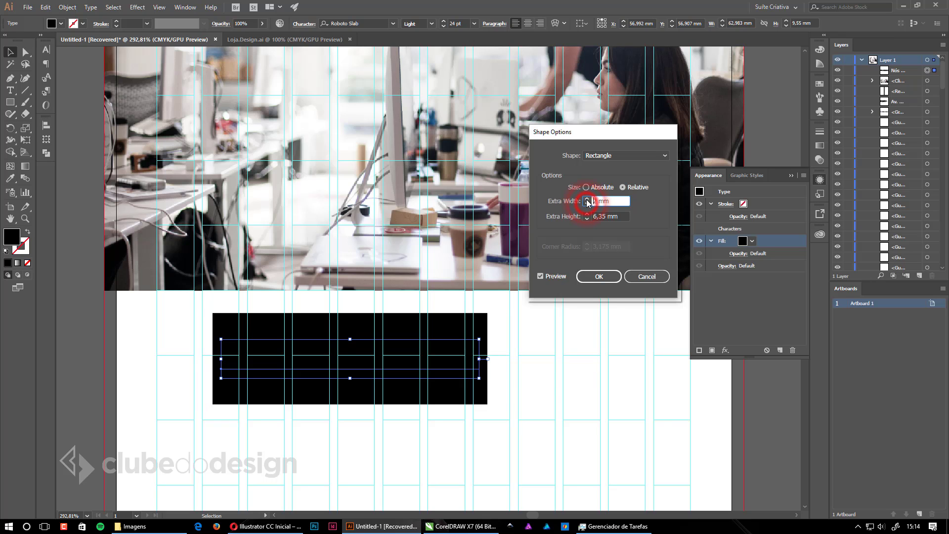
{"action": "left_click", "coordinate": [587, 218]}
{"action": "left_click", "coordinate": [588, 218]}
{"action": "left_click", "coordinate": [587, 218]}
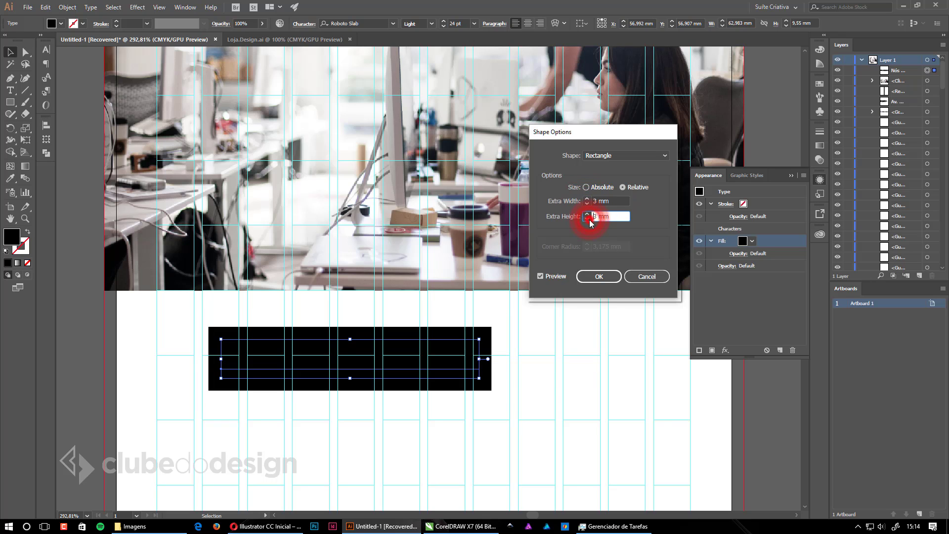
{"action": "left_click", "coordinate": [587, 202]}
{"action": "left_click", "coordinate": [587, 215]}
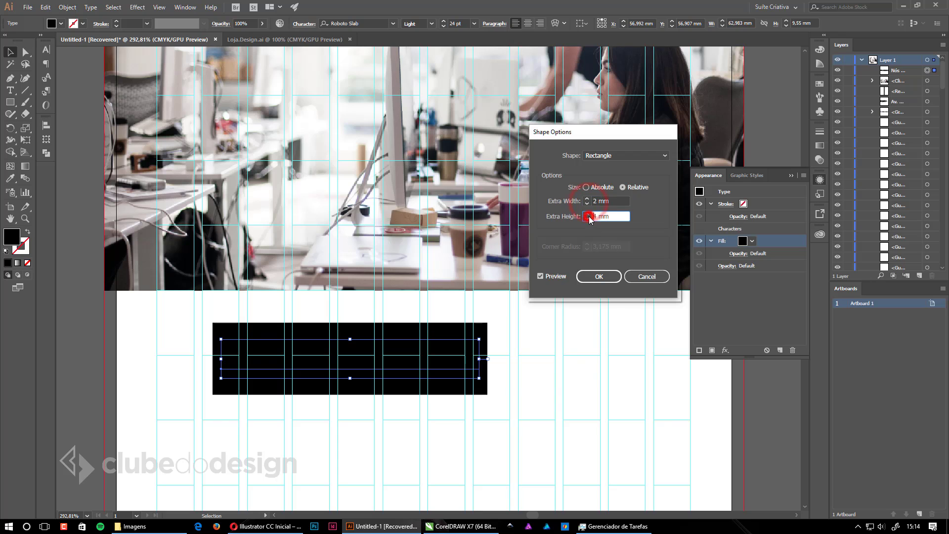
{"action": "left_click", "coordinate": [588, 219]}
{"action": "left_click", "coordinate": [588, 218]}
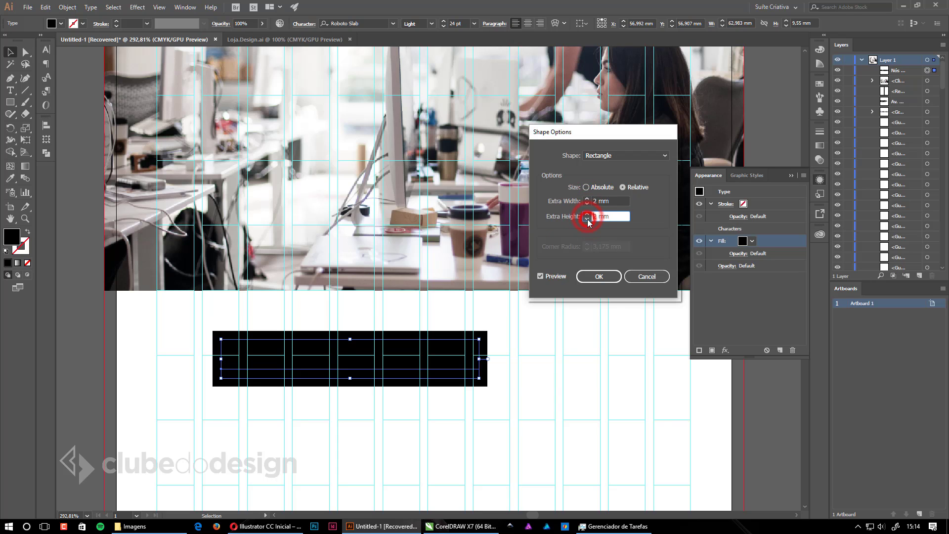
{"action": "left_click", "coordinate": [642, 187]}
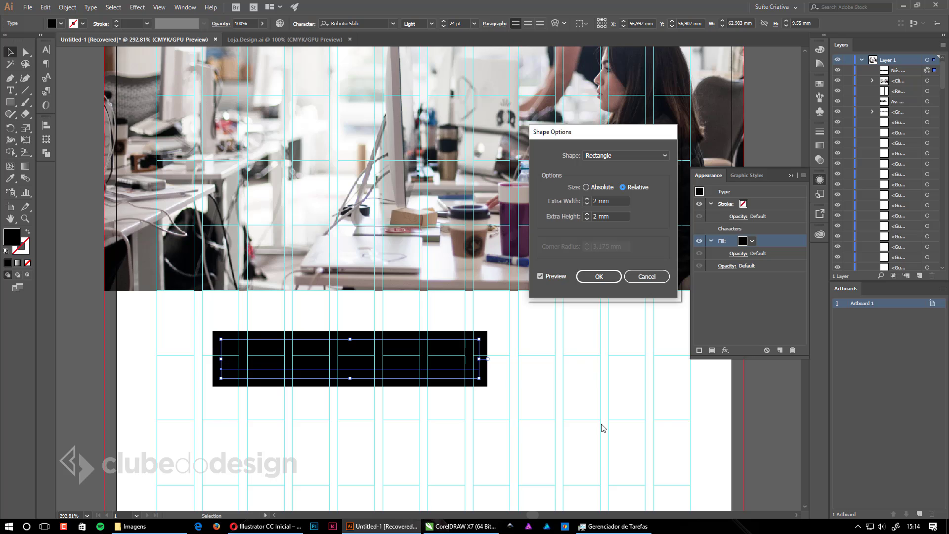
{"action": "left_click", "coordinate": [599, 276]}
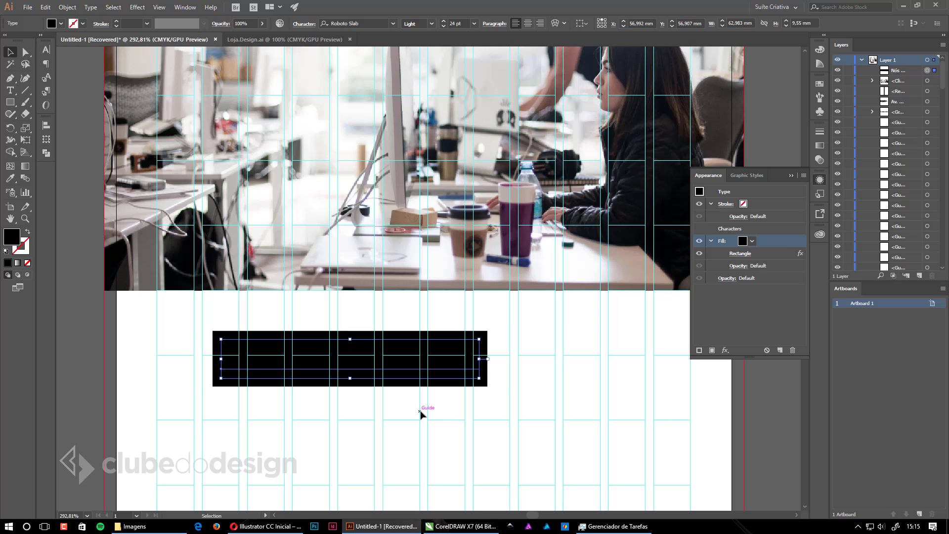
Colour the characters of "Nós ajudamos a" white above the black box and deselect the text
{"action": "left_click", "coordinate": [723, 228]}
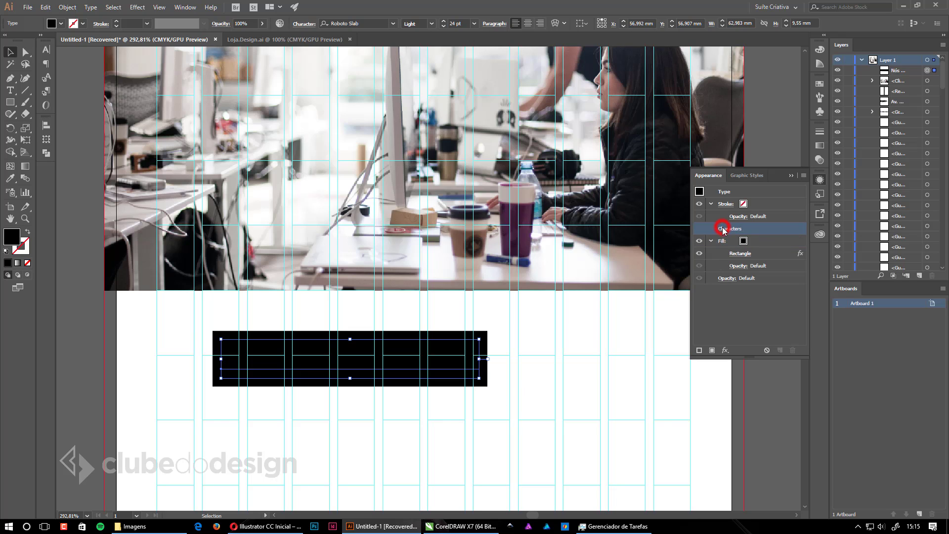
{"action": "double_click", "coordinate": [734, 228]}
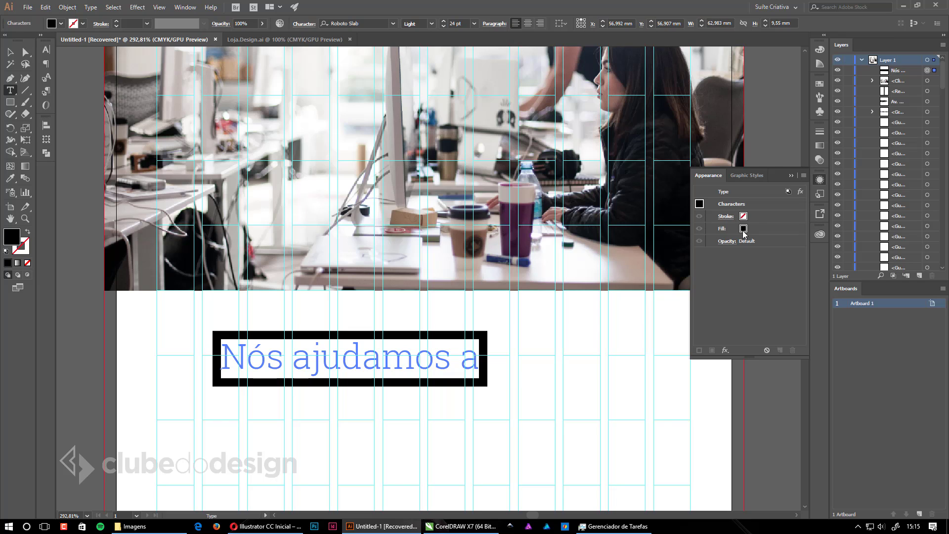
{"action": "left_click", "coordinate": [821, 84]}
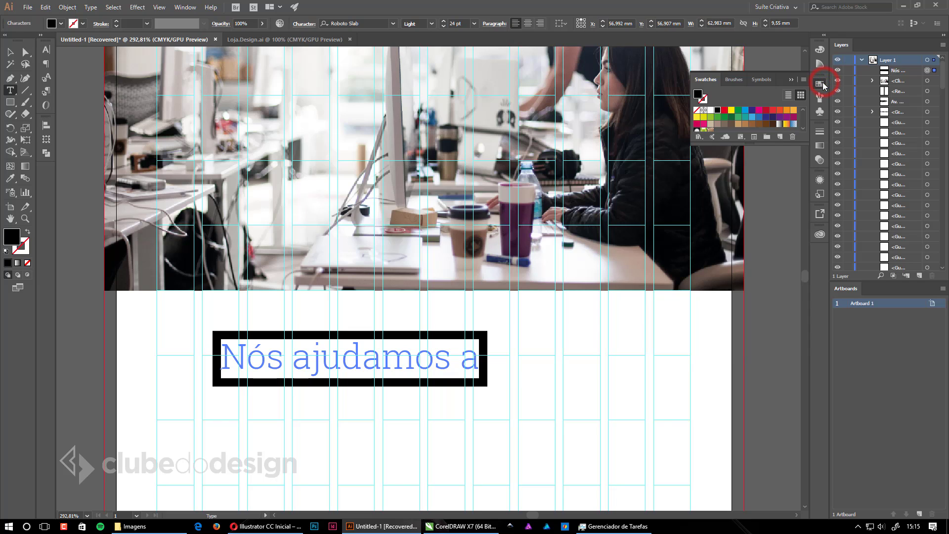
{"action": "left_click_drag", "start_coordinate": [747, 145], "coordinate": [751, 282]}
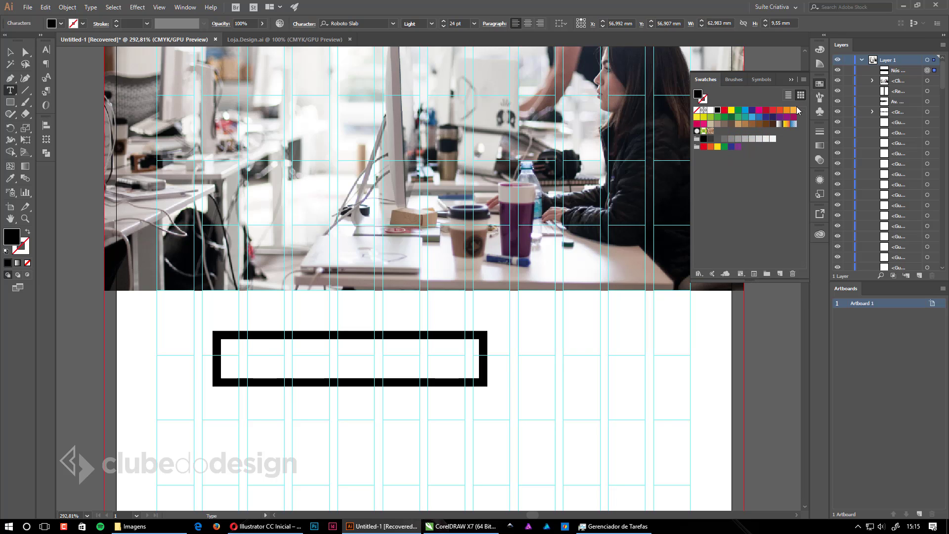
{"action": "left_click", "coordinate": [697, 92]}
{"action": "left_click", "coordinate": [710, 110]}
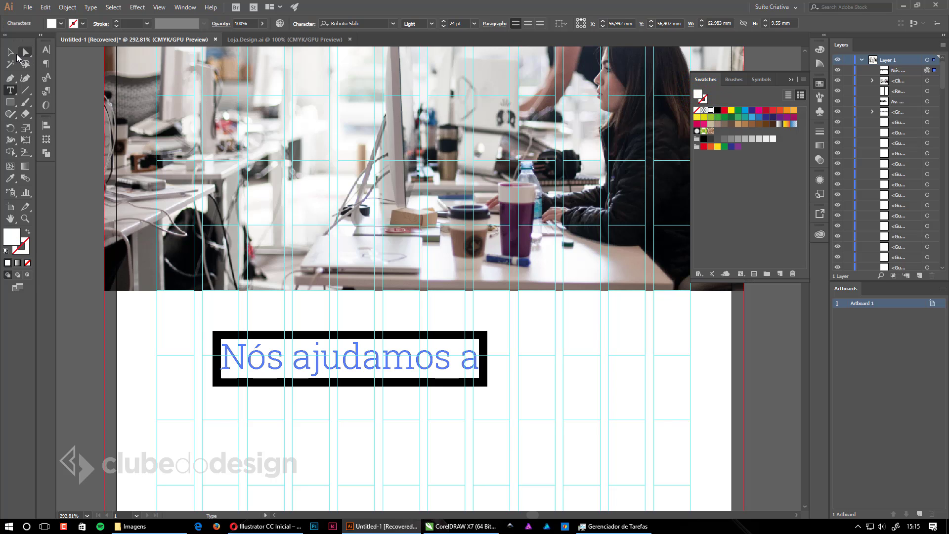
{"action": "left_click", "coordinate": [16, 55]}
{"action": "left_click", "coordinate": [658, 441]}
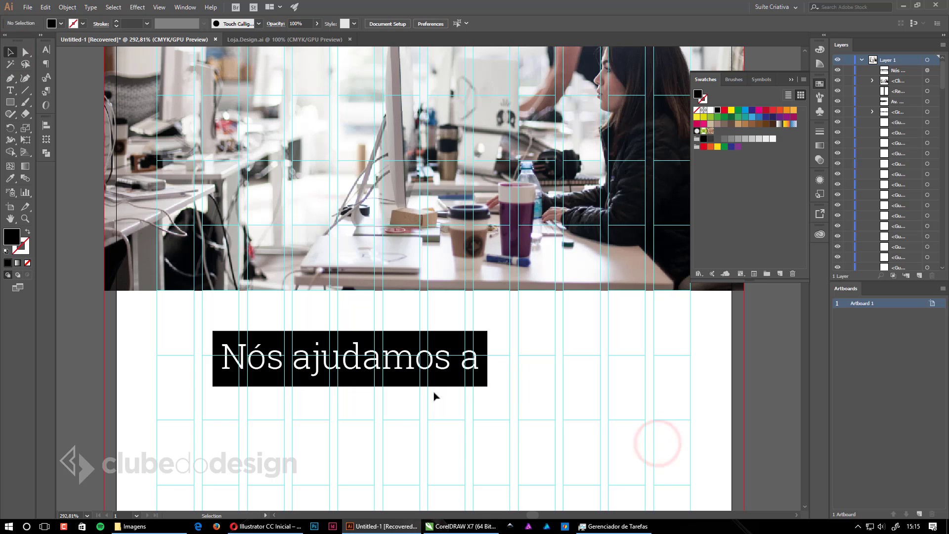
Close the swatches and separate the Appearance panel from Graphic Styles so both show side by side
{"action": "left_click", "coordinate": [792, 79]}
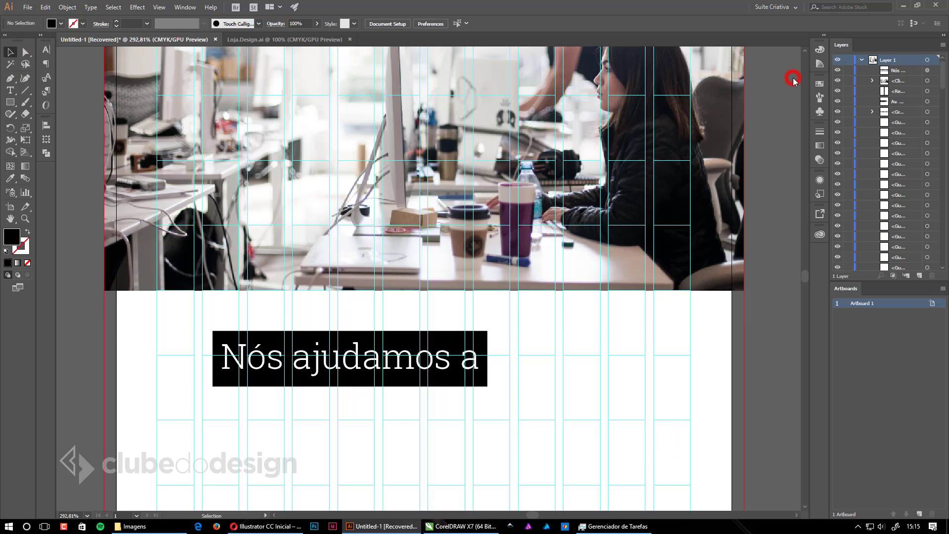
{"action": "left_click", "coordinate": [821, 180]}
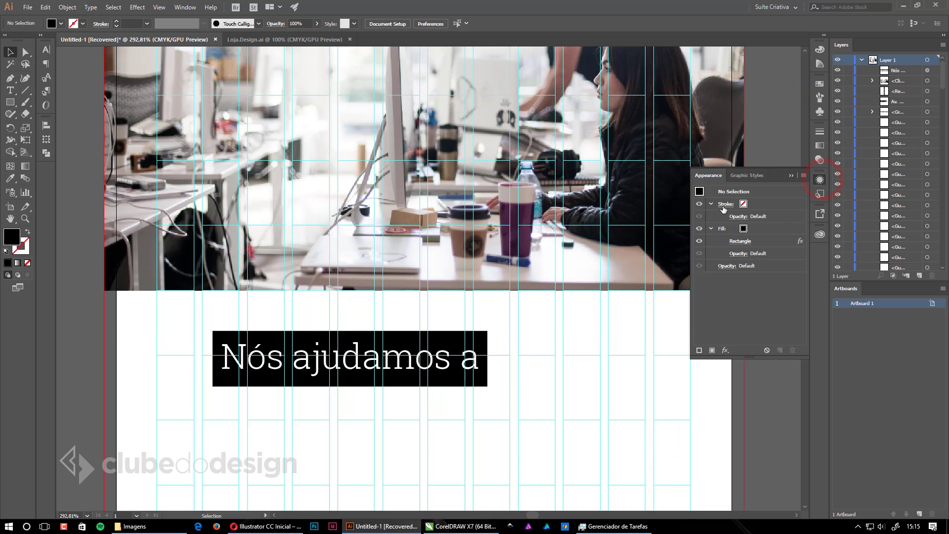
{"action": "left_click", "coordinate": [820, 180]}
{"action": "left_click", "coordinate": [820, 180]}
{"action": "left_click_drag", "start_coordinate": [709, 176], "coordinate": [589, 180]}
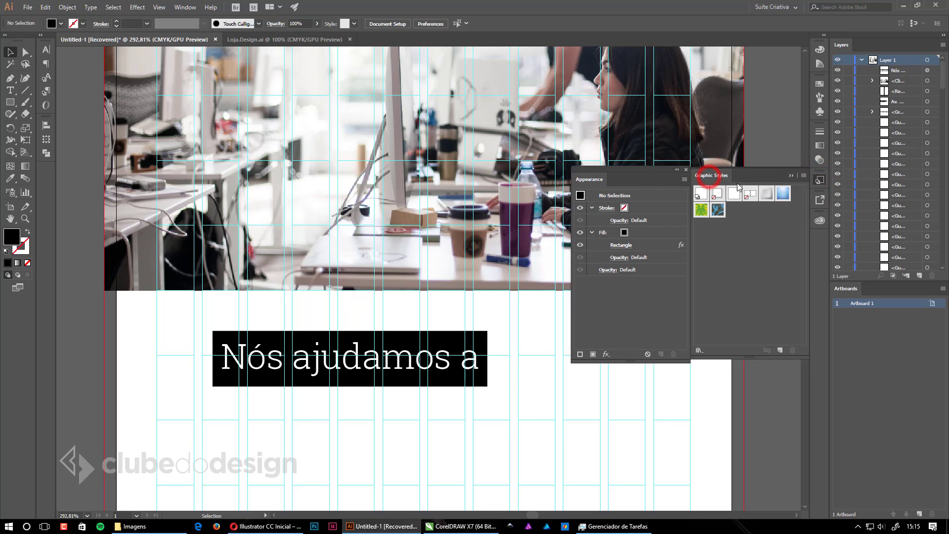
Collapse the Graphic Styles panel and try to set the black fill's opacity to 80% with nothing selected
{"action": "left_click", "coordinate": [789, 177]}
{"action": "left_click_drag", "start_coordinate": [652, 168], "coordinate": [702, 146]}
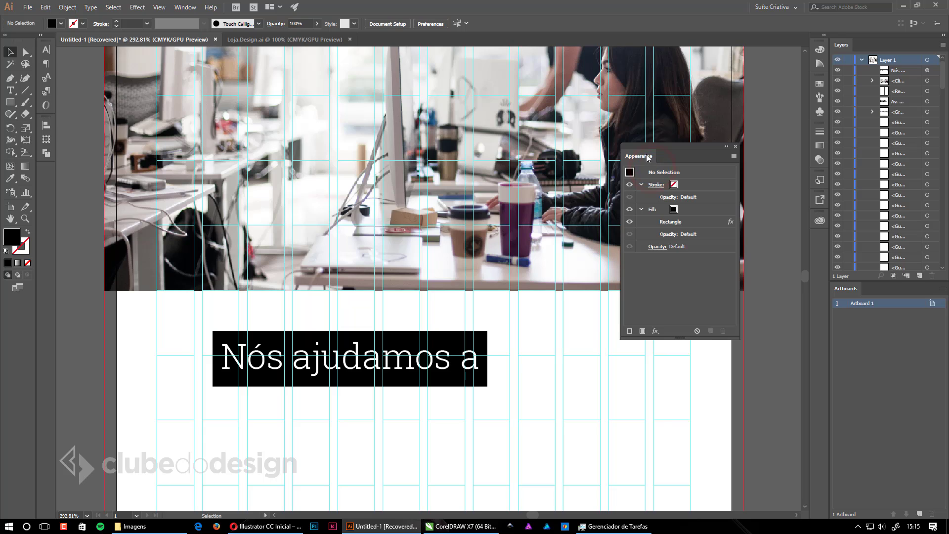
{"action": "left_click", "coordinate": [652, 210]}
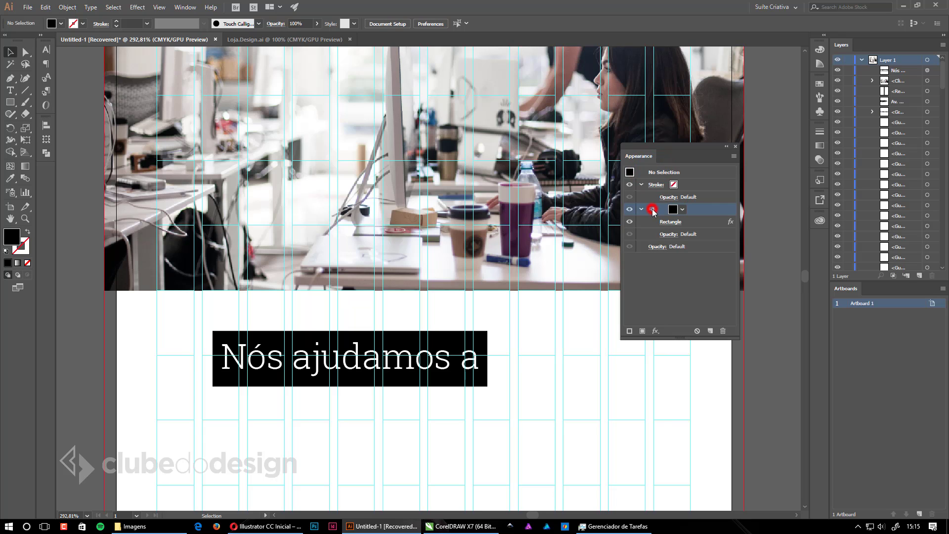
{"action": "left_click", "coordinate": [672, 236]}
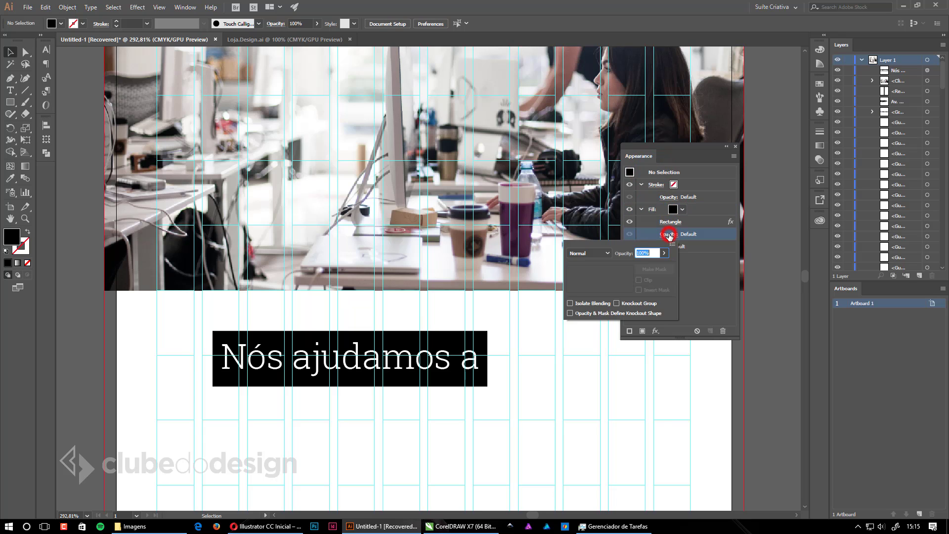
{"action": "left_click", "coordinate": [654, 253]}
{"action": "double_click", "coordinate": [654, 253]}
{"action": "type", "text": "80"}
{"action": "key", "text": "Return"}
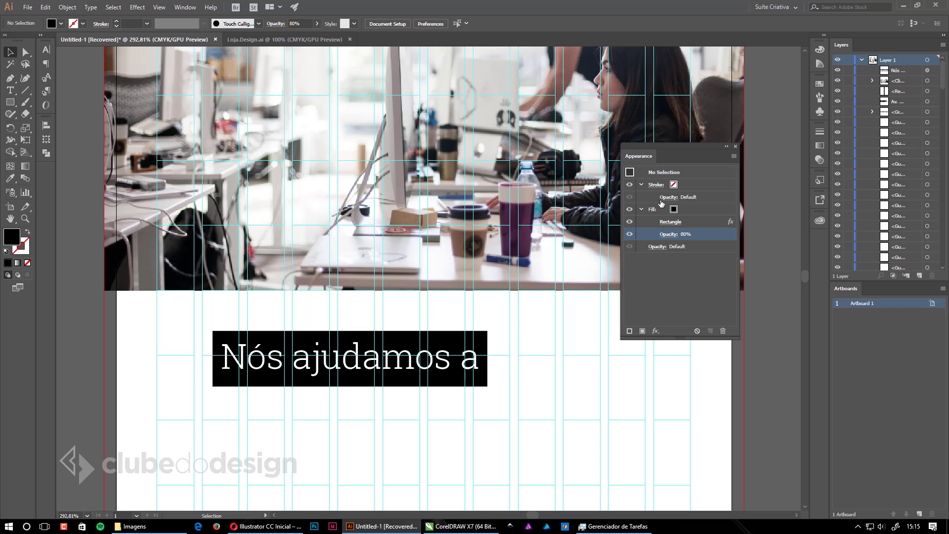
Move the "Nós ajudamos a" text up onto the lower part of the photo and keep it selected
{"action": "left_click_drag", "start_coordinate": [454, 368], "coordinate": [431, 260]}
{"action": "left_click", "coordinate": [531, 405]}
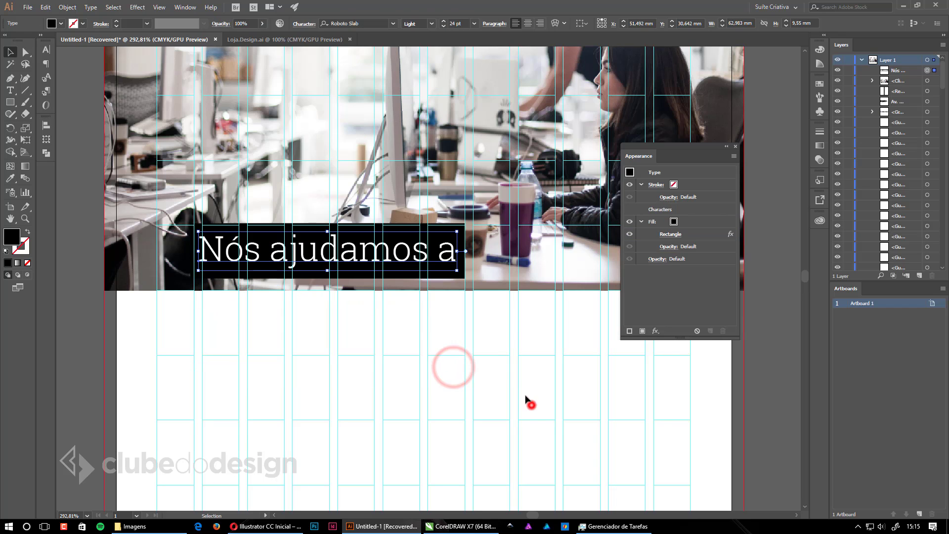
{"action": "left_click", "coordinate": [430, 258]}
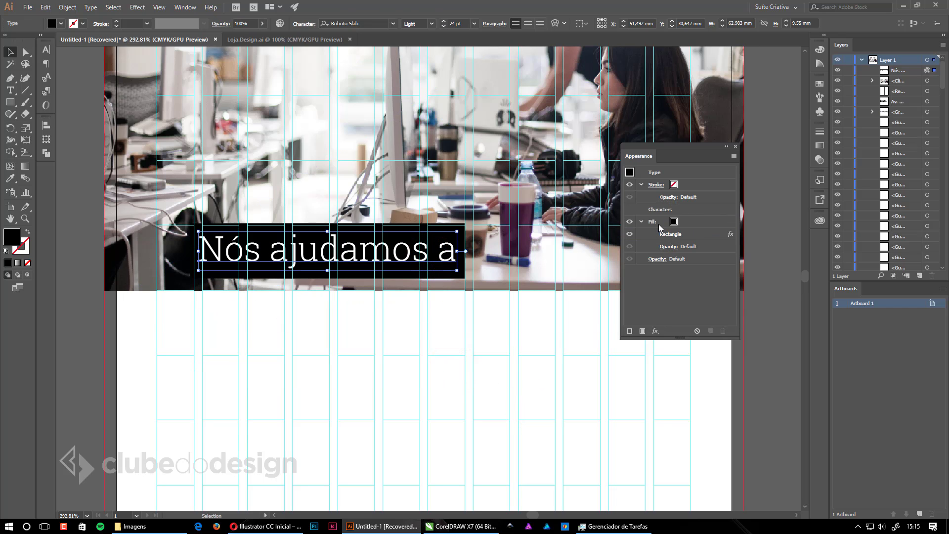
Set the opacity of the black fill behind the text to 80% and check it deselected with guides briefly hidden
{"action": "left_click", "coordinate": [657, 224]}
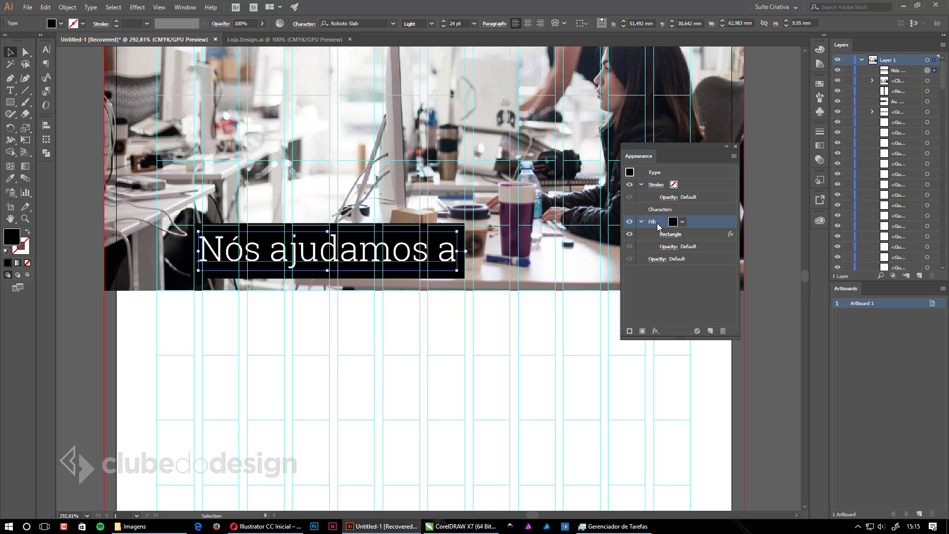
{"action": "left_click", "coordinate": [669, 246]}
{"action": "type", "text": "80"}
{"action": "key", "text": "Return"}
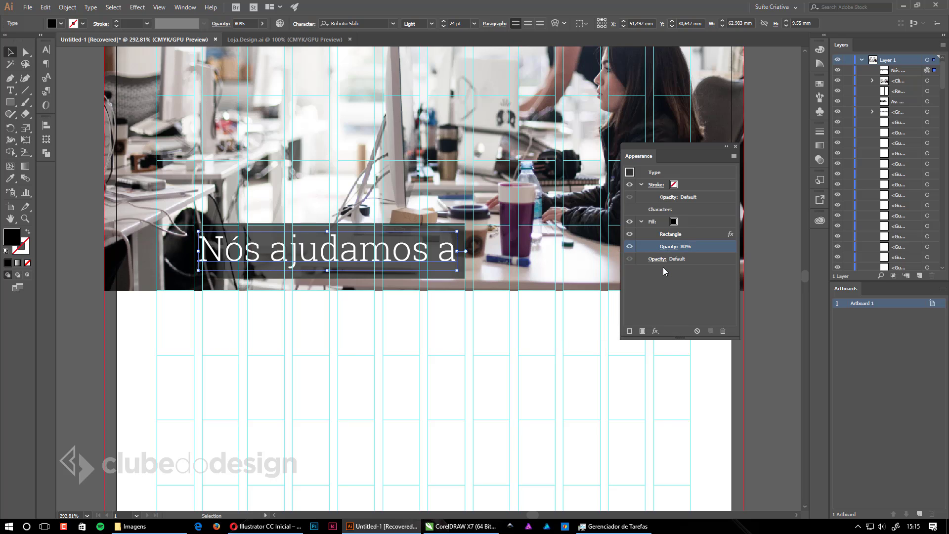
{"action": "left_click", "coordinate": [394, 311]}
{"action": "left_click", "coordinate": [441, 308]}
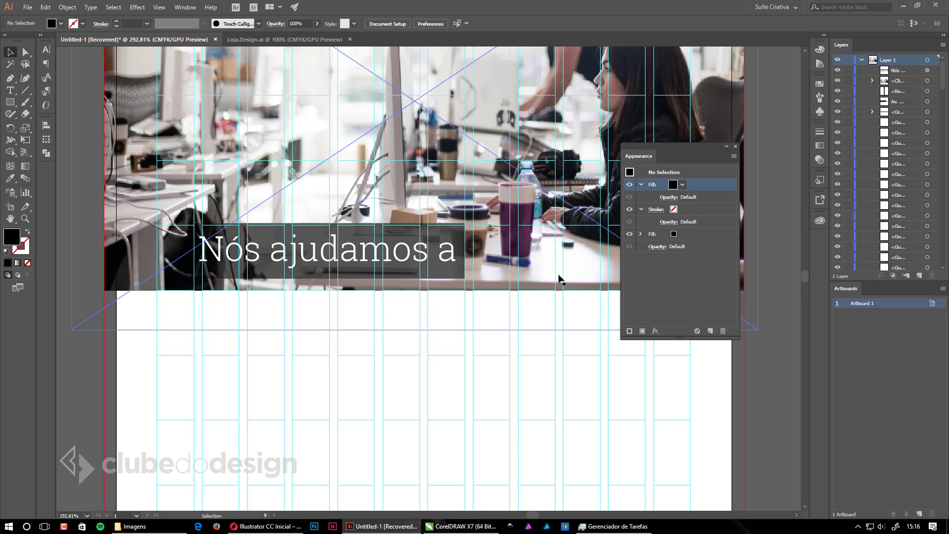
{"action": "left_click", "coordinate": [440, 349]}
{"action": "key", "text": "ctrl+semicolon"}
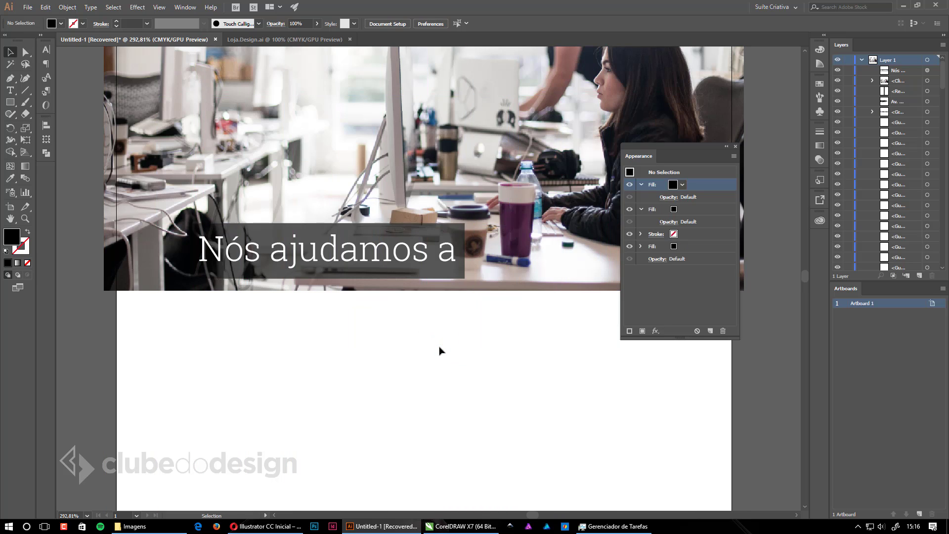
{"action": "key", "text": "ctrl+semicolon"}
Change the blending mode of the text's black fill to Multiply, comparing it with Normal
{"action": "left_click", "coordinate": [449, 260]}
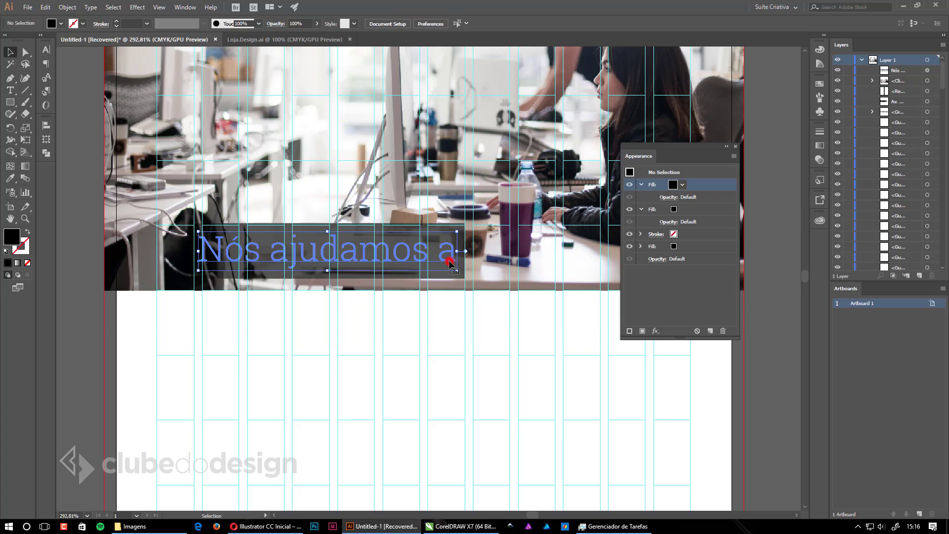
{"action": "left_click", "coordinate": [670, 246]}
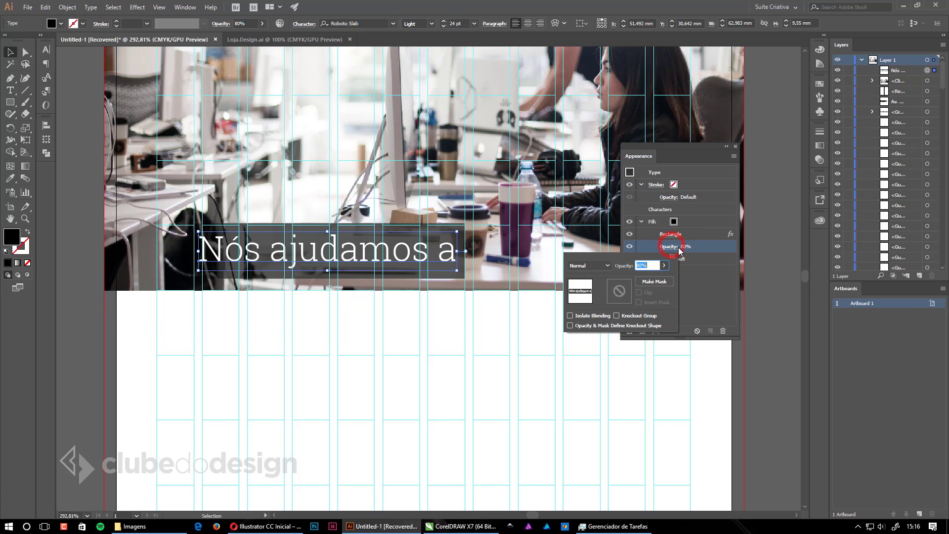
{"action": "left_click", "coordinate": [649, 265]}
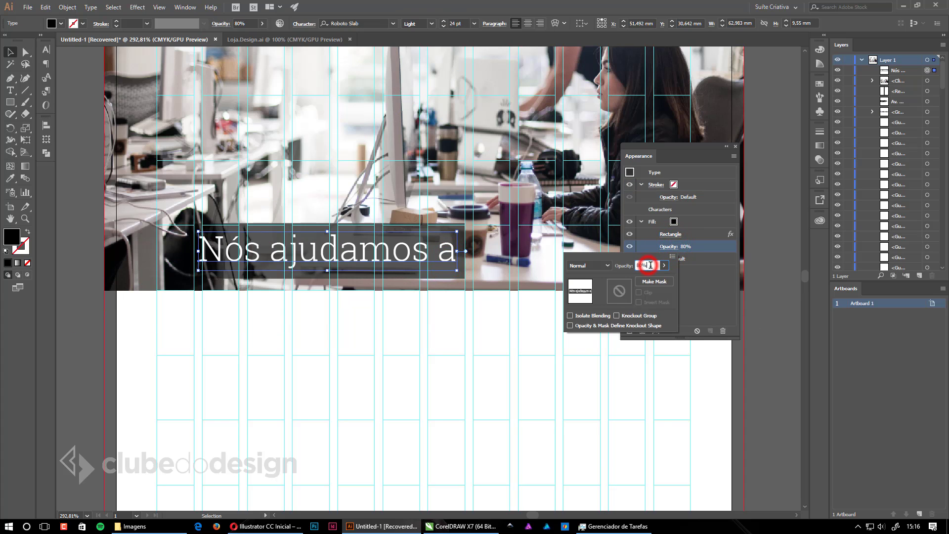
{"action": "left_click", "coordinate": [607, 265]}
{"action": "left_click", "coordinate": [594, 297]}
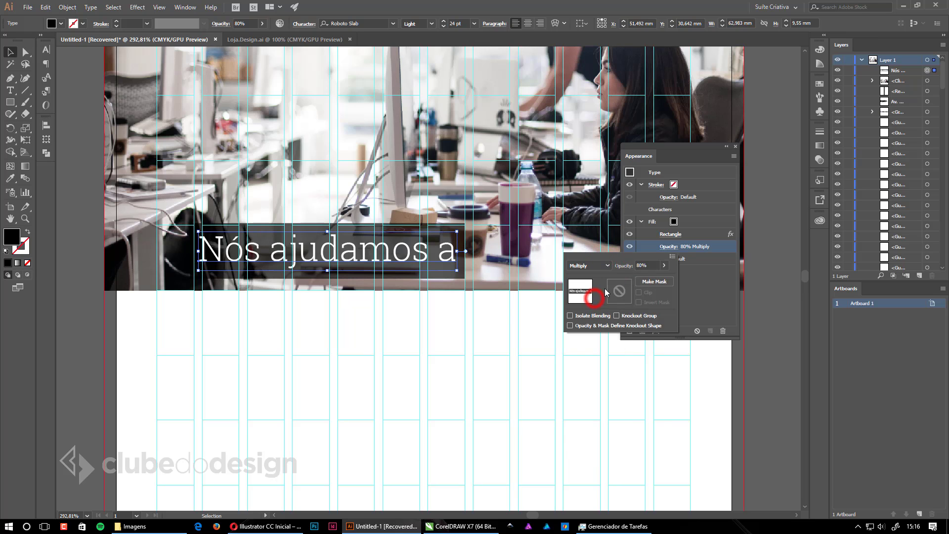
{"action": "left_click", "coordinate": [608, 265]}
{"action": "left_click", "coordinate": [587, 276]}
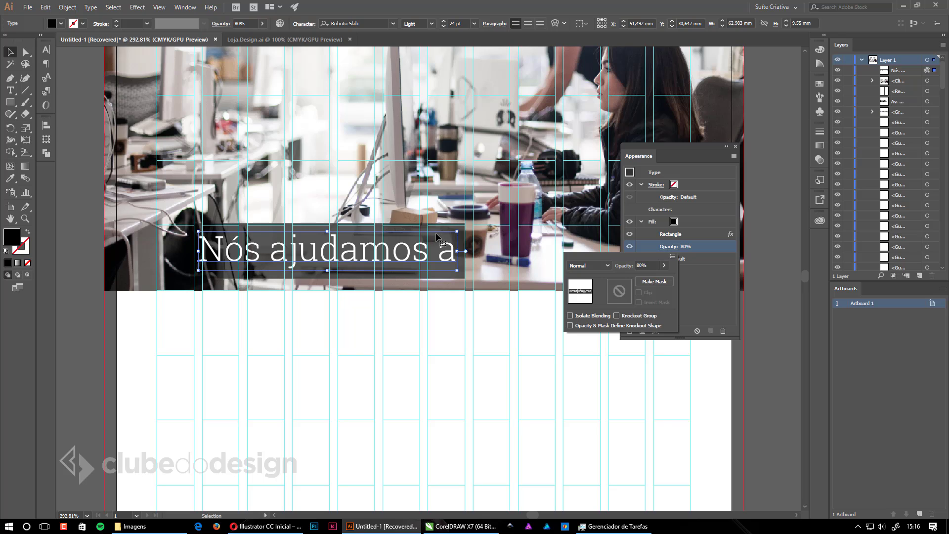
{"action": "left_click", "coordinate": [589, 266]}
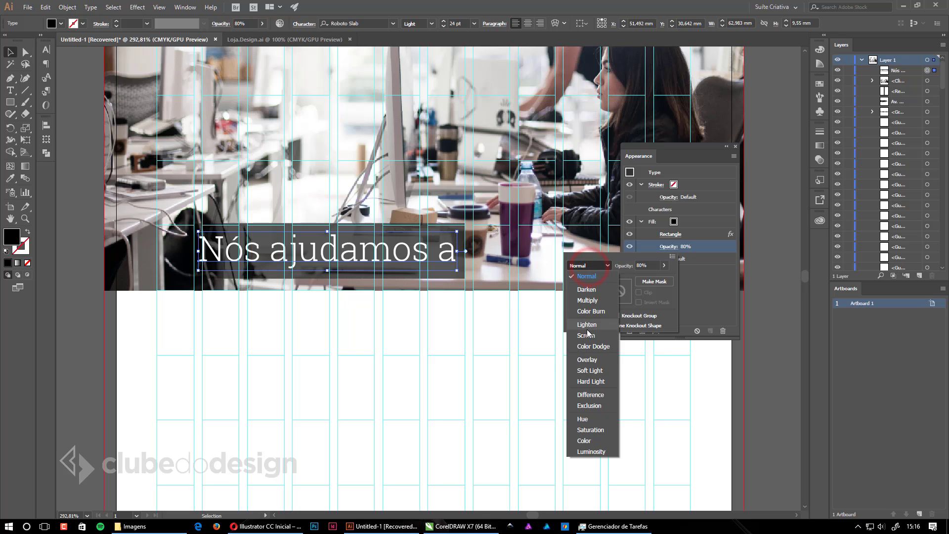
{"action": "left_click", "coordinate": [587, 300]}
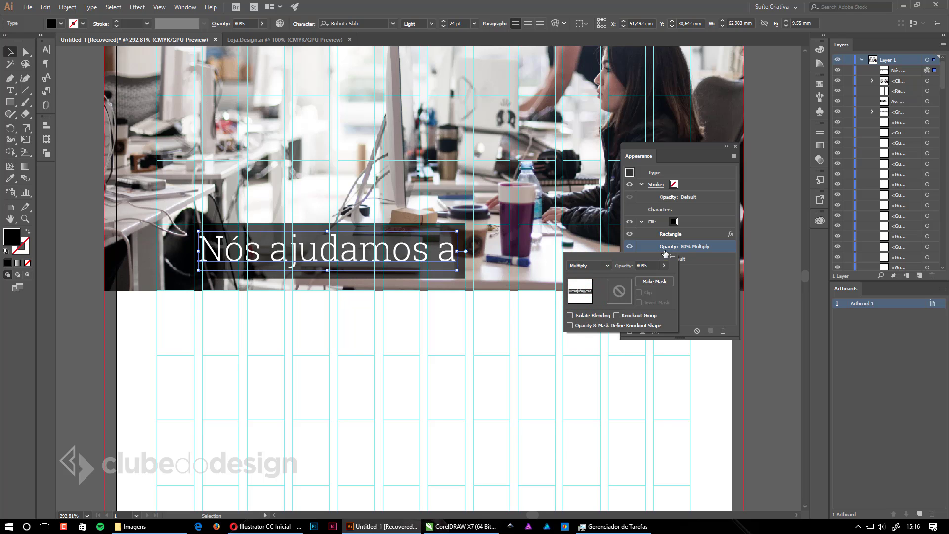
{"action": "left_click", "coordinate": [715, 247]}
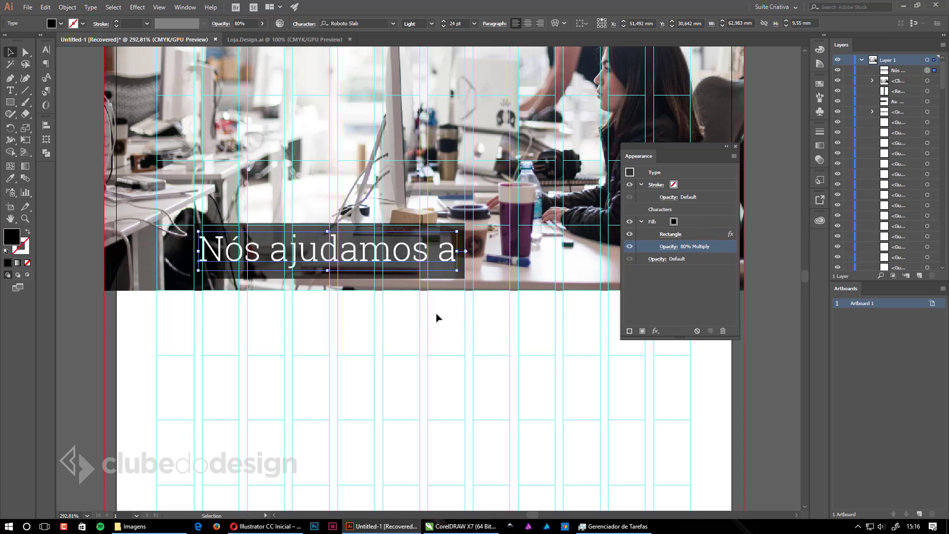
Deselect the text and hide the guides to examine the translucent box over the whole photo
{"action": "left_click", "coordinate": [474, 329], "text": "ctrl+alt"}
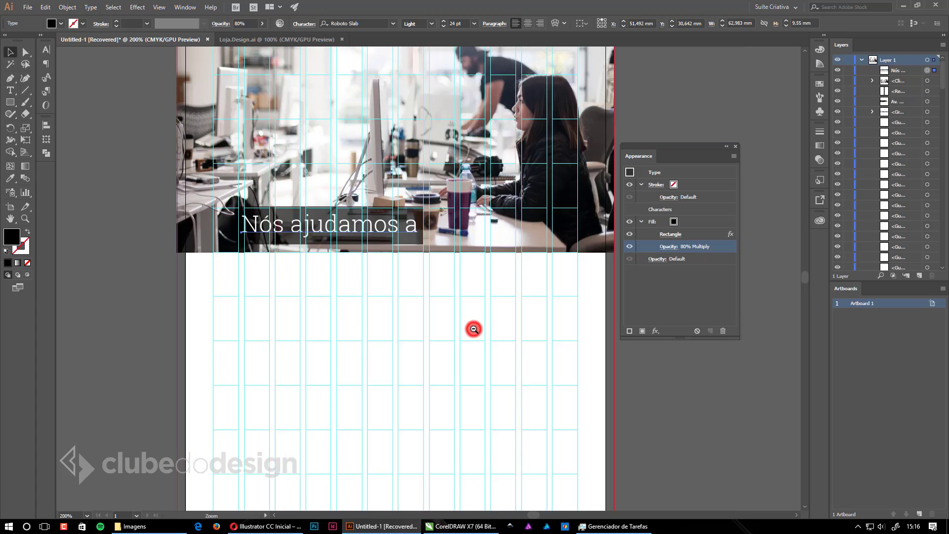
{"action": "left_click", "coordinate": [474, 329], "text": "ctrl+alt"}
{"action": "left_click_drag", "start_coordinate": [475, 330], "coordinate": [470, 435]}
{"action": "left_click", "coordinate": [373, 310], "text": "ctrl"}
{"action": "left_click", "coordinate": [402, 365]}
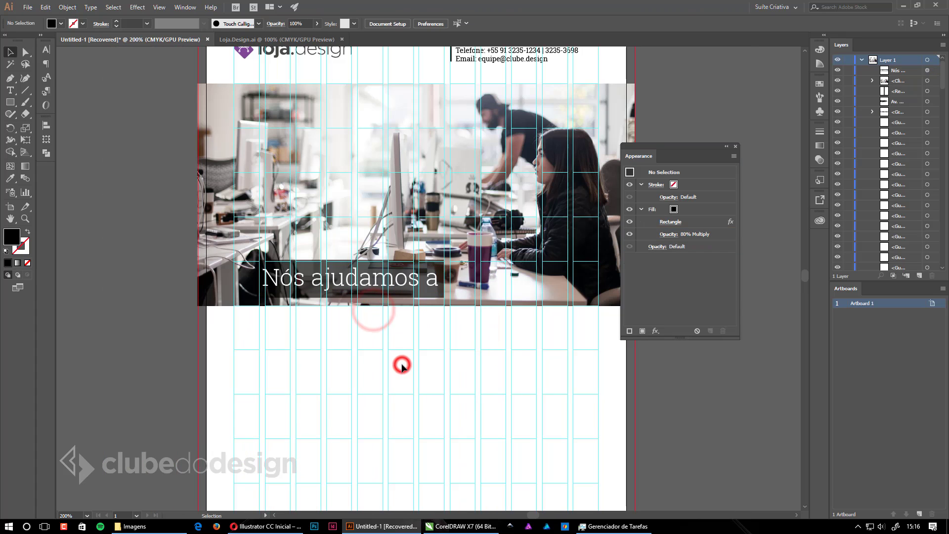
{"action": "key", "text": "ctrl+semicolon"}
{"action": "left_click_drag", "start_coordinate": [396, 364], "coordinate": [371, 360]}
Reduce the text's Rectangle effect to 1,5 mm extra width and 1,5 mm extra height
{"action": "left_click", "coordinate": [339, 274]}
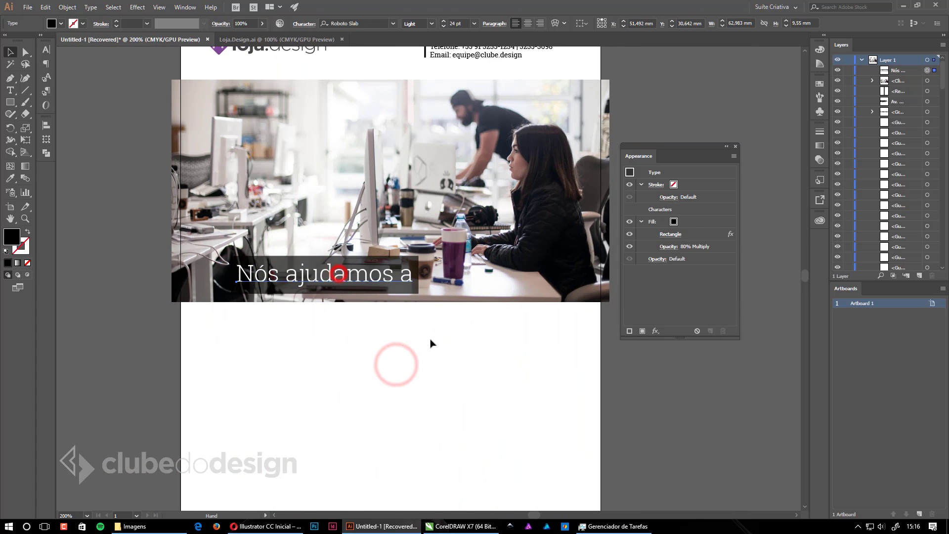
{"action": "left_click_drag", "start_coordinate": [425, 341], "coordinate": [369, 358]}
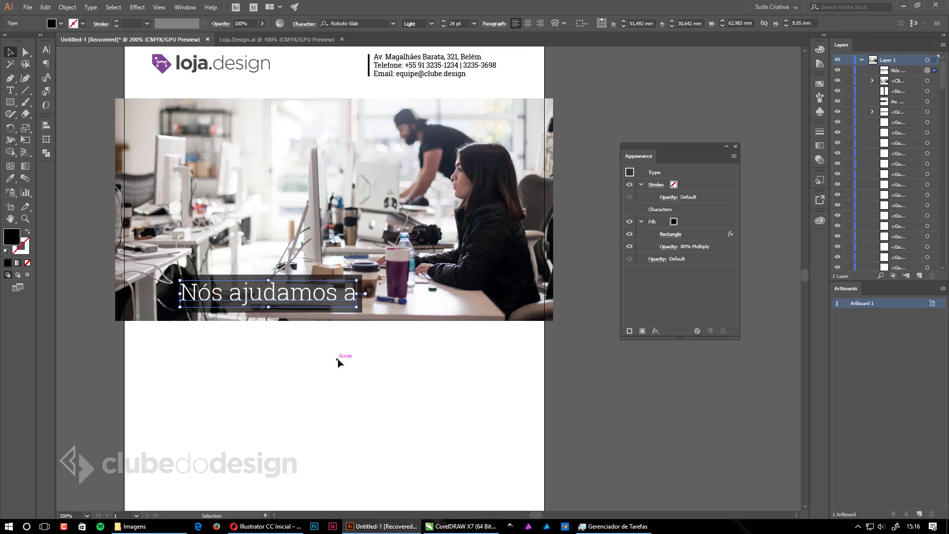
{"action": "left_click", "coordinate": [666, 235]}
{"action": "left_click_drag", "start_coordinate": [608, 134], "coordinate": [518, 137]}
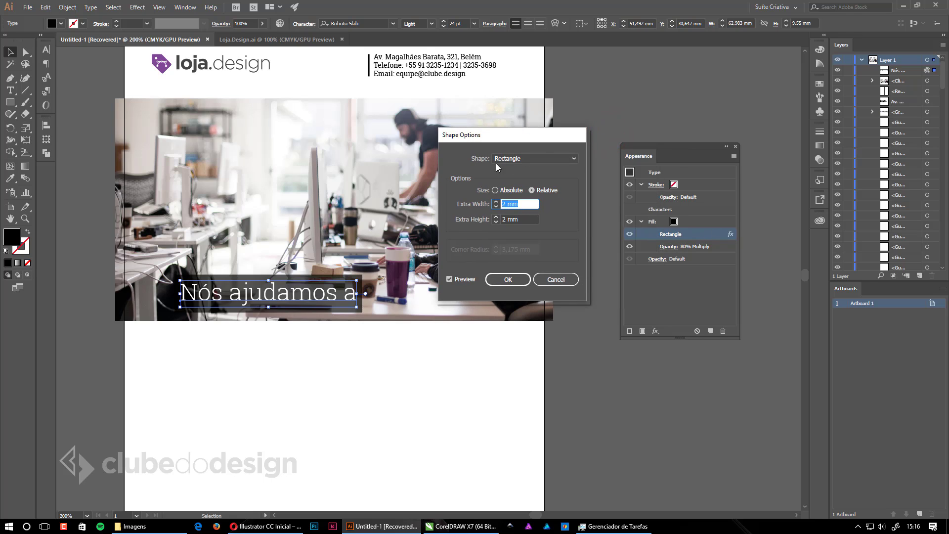
{"action": "type", "text": "5"}
{"action": "key", "text": "Tab"}
{"action": "type", "text": "1,"}
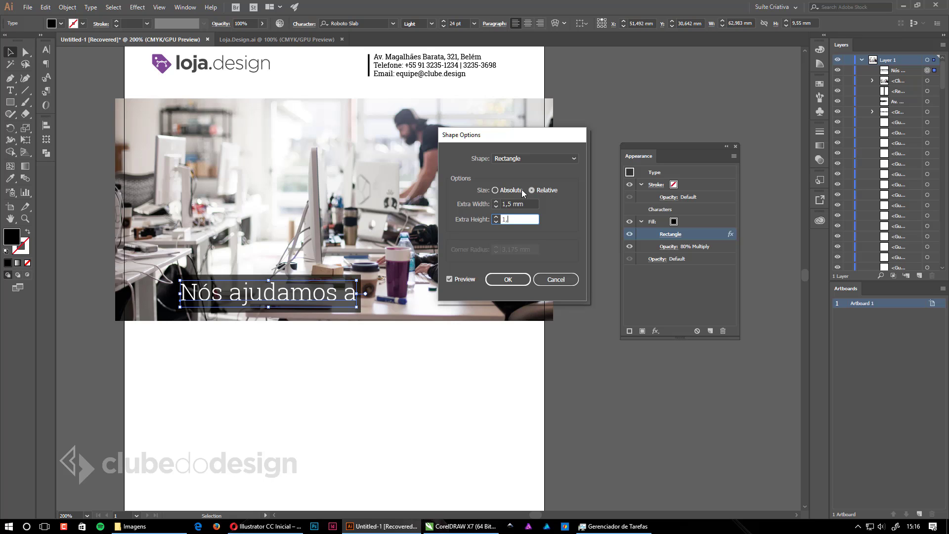
{"action": "type", "text": "5"}
{"action": "left_click", "coordinate": [517, 200]}
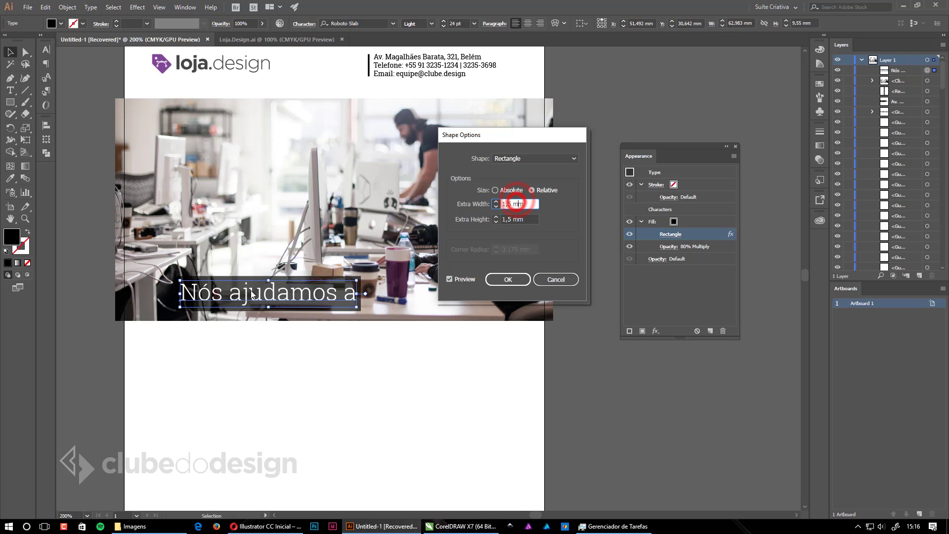
{"action": "left_click", "coordinate": [508, 279]}
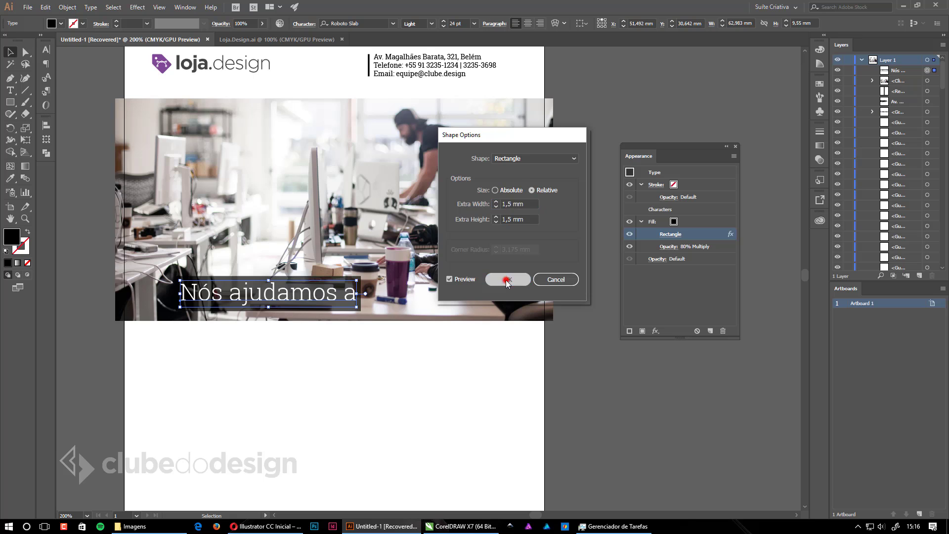
{"action": "left_click", "coordinate": [439, 354]}
Move the headline up to the middle of the photo, show the guides and align its box with the left grid margin
{"action": "left_click_drag", "start_coordinate": [289, 290], "coordinate": [292, 193]}
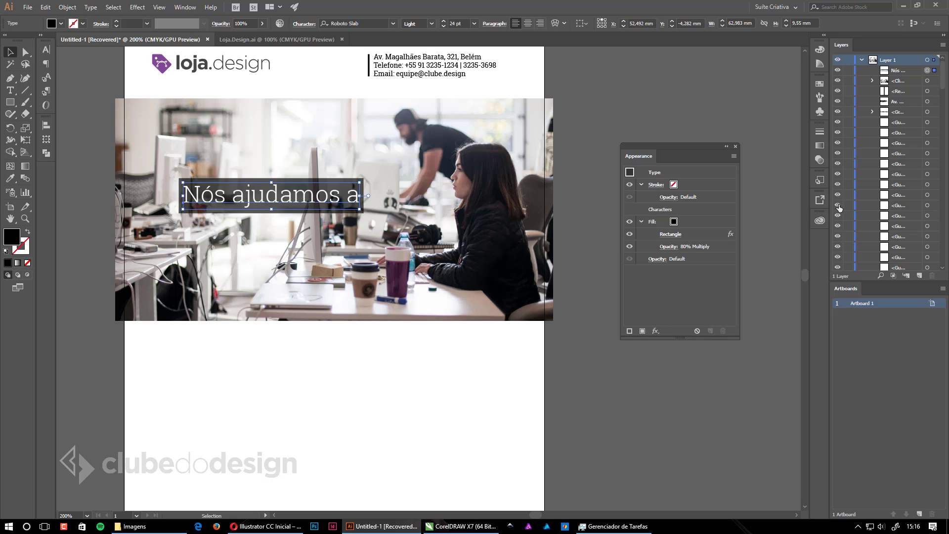
{"action": "left_click", "coordinate": [820, 179]}
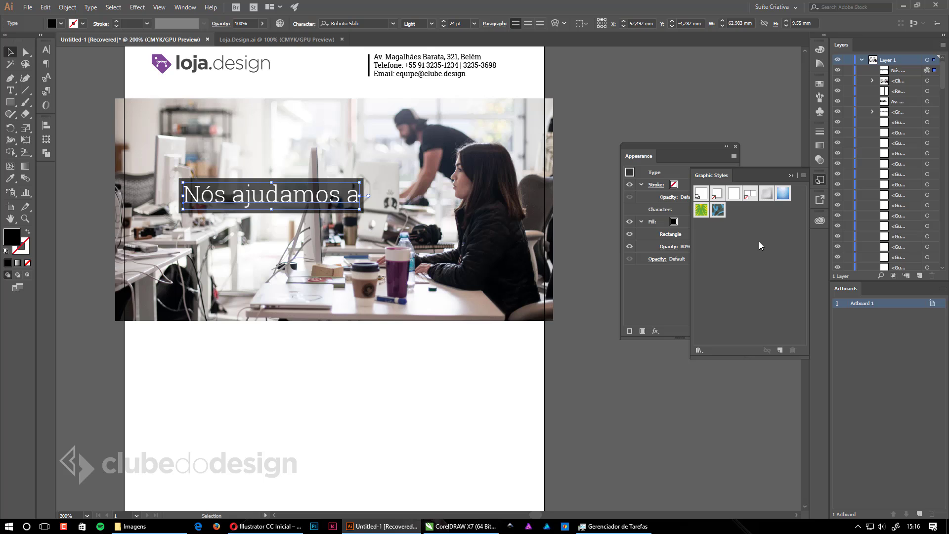
{"action": "left_click", "coordinate": [790, 176]}
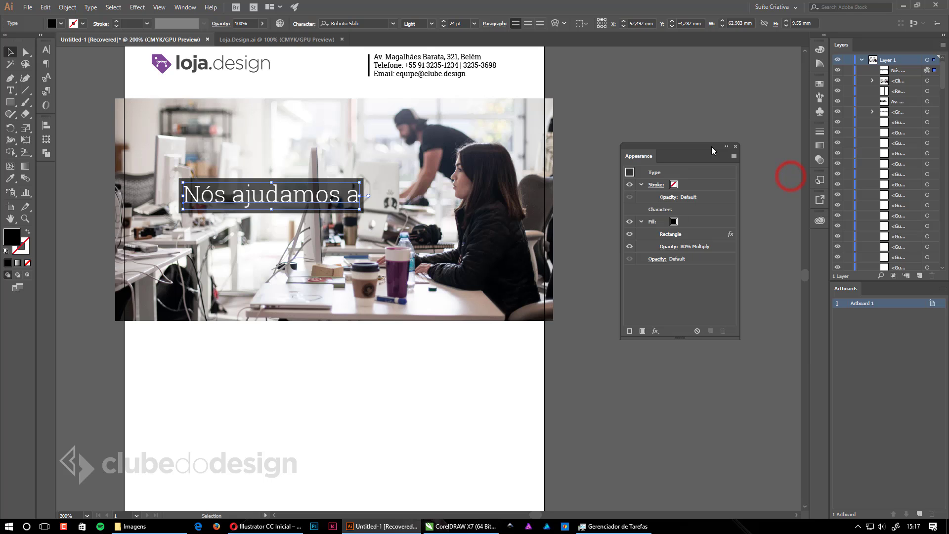
{"action": "left_click_drag", "start_coordinate": [703, 149], "coordinate": [727, 107]}
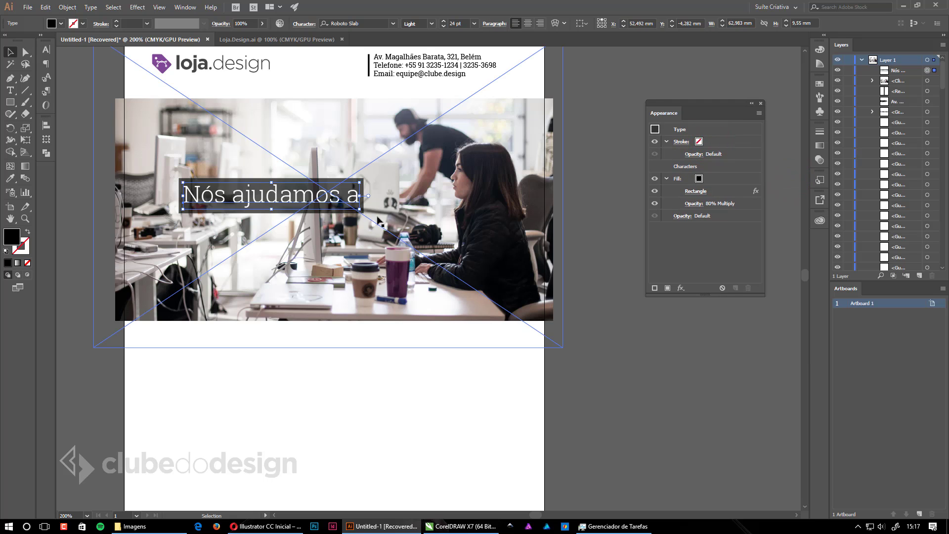
{"action": "left_click_drag", "start_coordinate": [316, 194], "coordinate": [307, 195]}
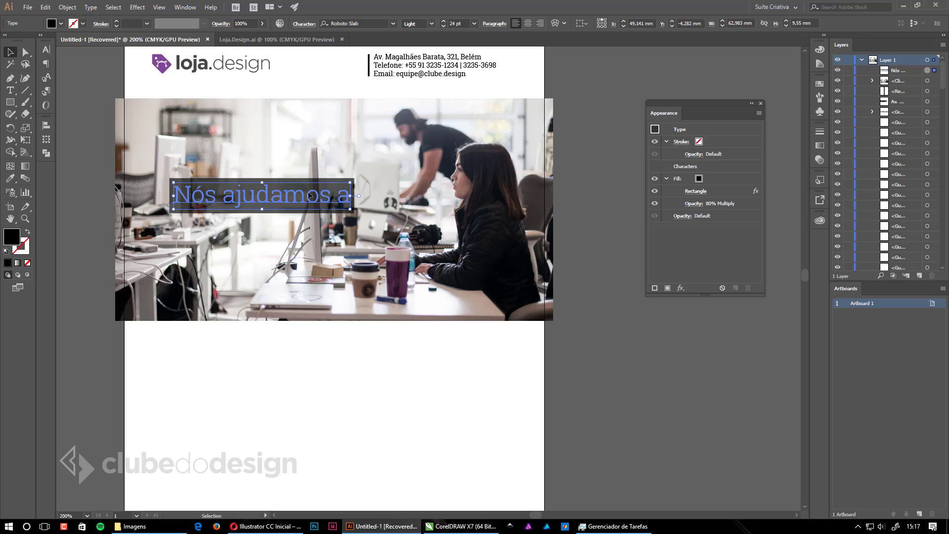
{"action": "key", "text": "ctrl+semicolon"}
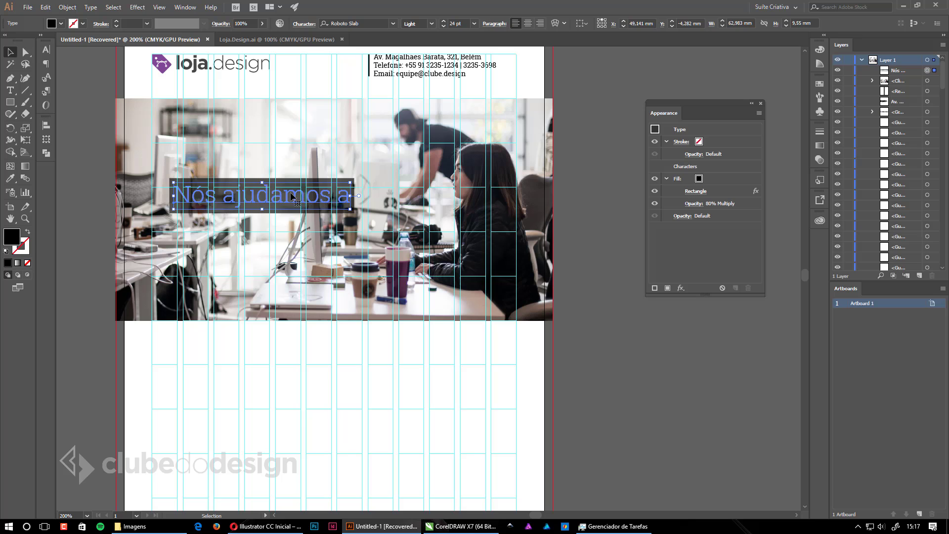
{"action": "left_click_drag", "start_coordinate": [290, 196], "coordinate": [264, 199]}
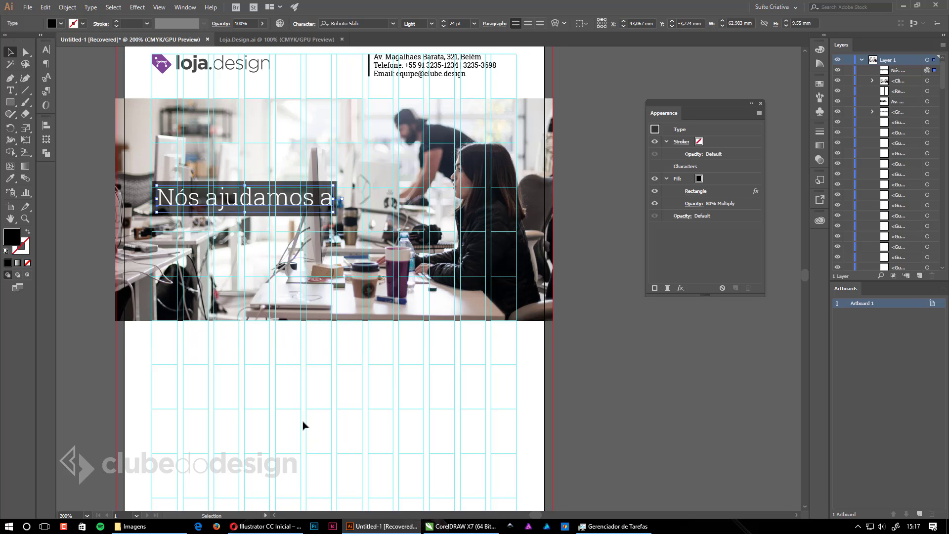
Duplicate the "Nós ajudamos a" line about 14.5 mm straight below the original
{"action": "left_click", "coordinate": [274, 292], "text": "ctrl"}
{"action": "left_click_drag", "start_coordinate": [310, 271], "coordinate": [204, 330]}
{"action": "left_click_drag", "start_coordinate": [356, 304], "coordinate": [305, 305]}
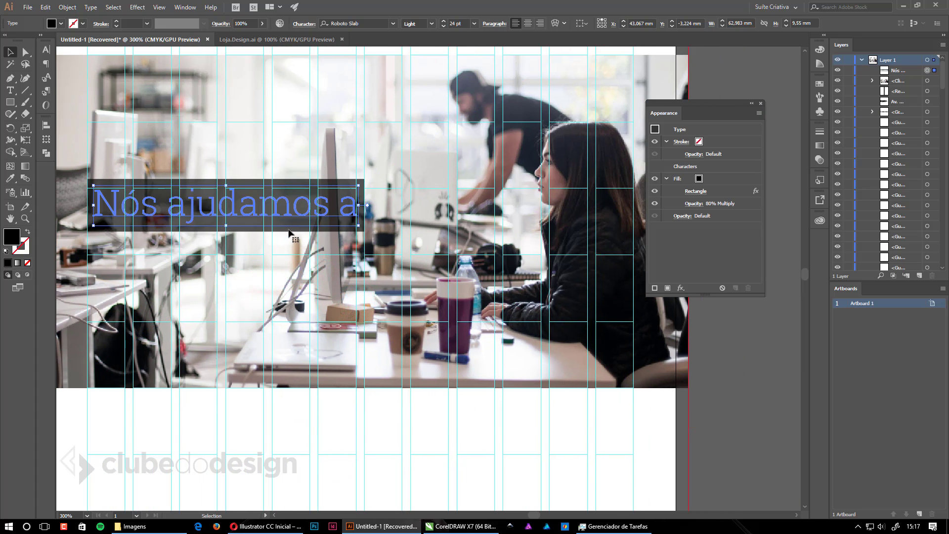
{"action": "left_click_drag", "start_coordinate": [289, 216], "coordinate": [287, 278]}
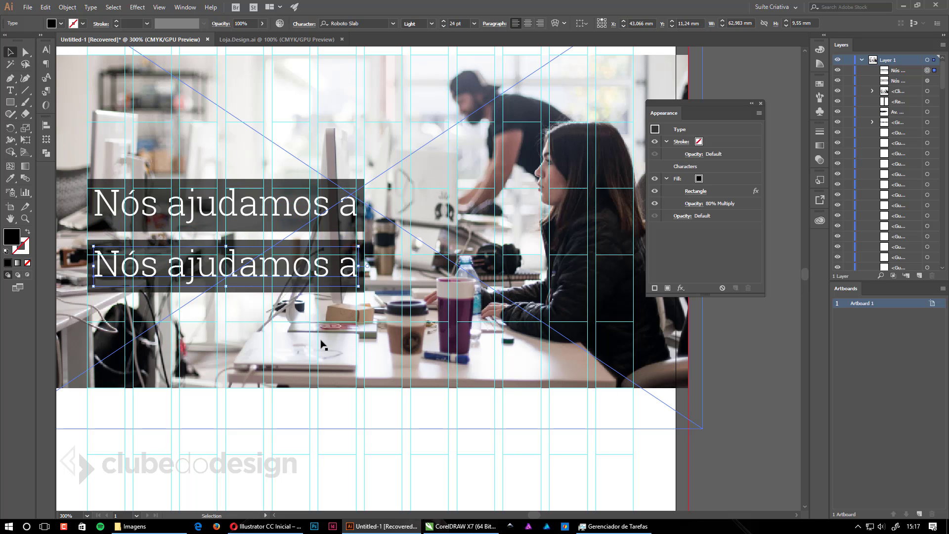
Replace the text of the duplicated headline line with "transformar suas ideias"
{"action": "double_click", "coordinate": [317, 268]}
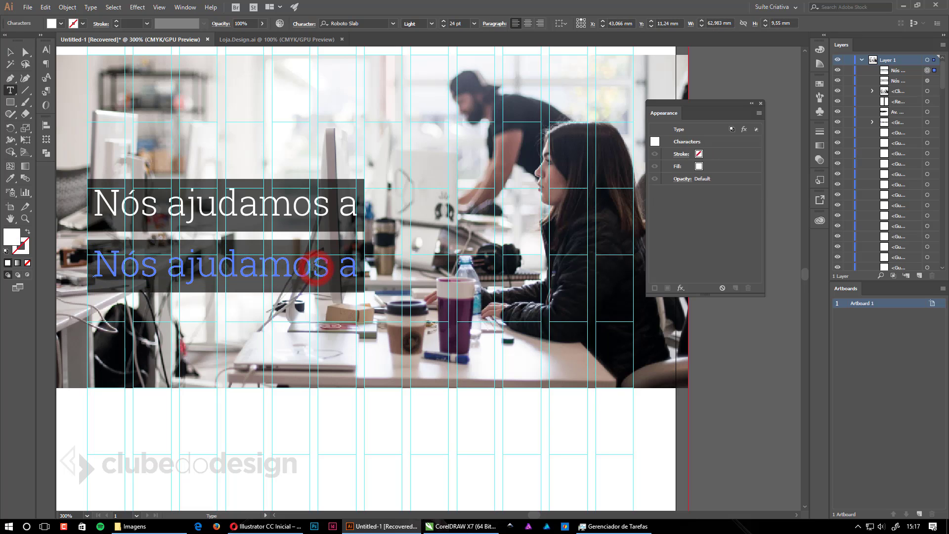
{"action": "left_click", "coordinate": [303, 267]}
{"action": "key", "text": "ctrl+a"}
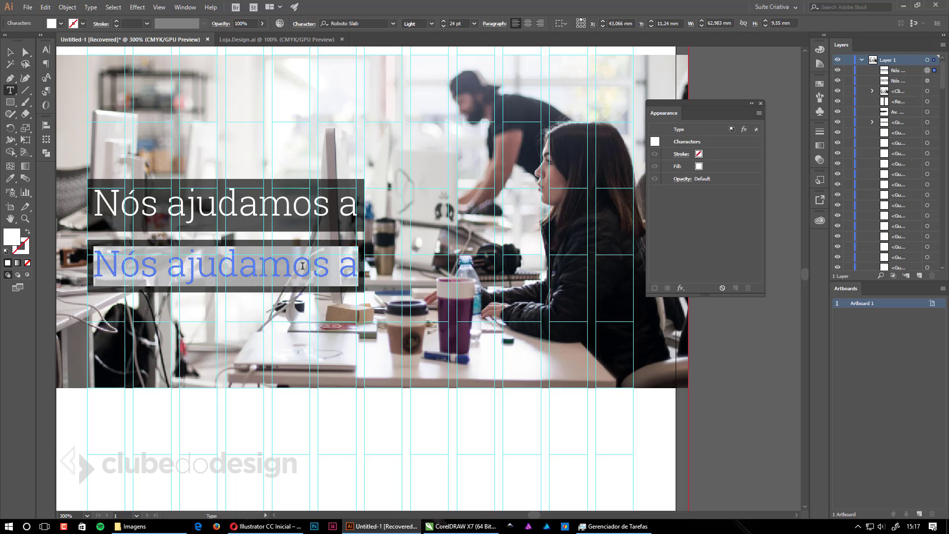
{"action": "type", "text": "tr"}
{"action": "type", "text": "forma"}
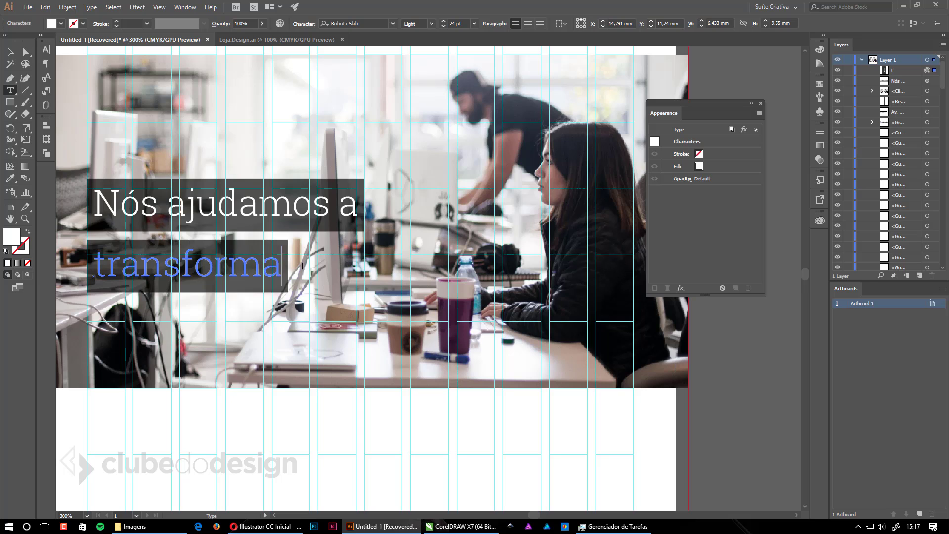
{"action": "type", "text": "r suas ideias"}
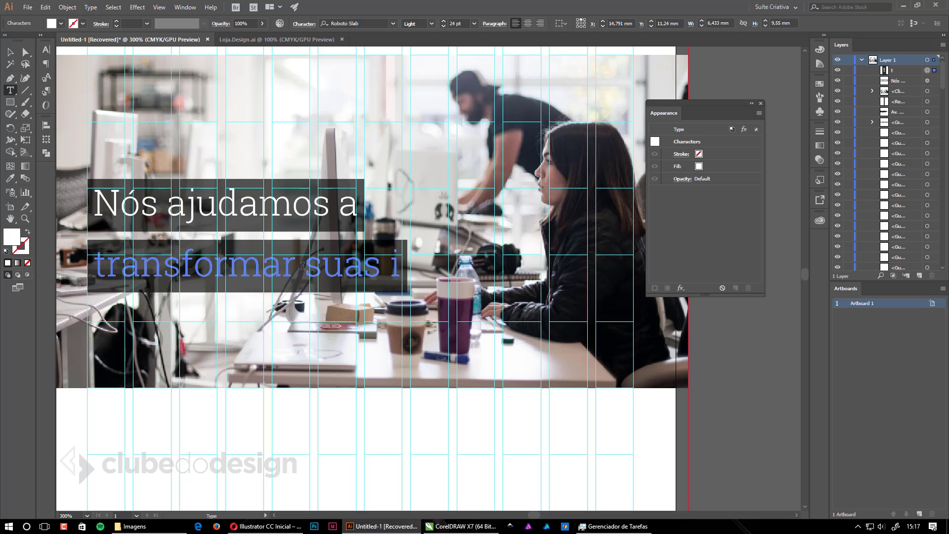
Set the word "ideias" in the second headline line to Roboto Slab Bold
{"action": "key", "text": "shift+Left"}
{"action": "key", "text": "shift+Left"}
{"action": "key", "text": "shift+Left"}
{"action": "key", "text": "shift+Left"}
{"action": "key", "text": "shift+Left"}
{"action": "key", "text": "shift+Left"}
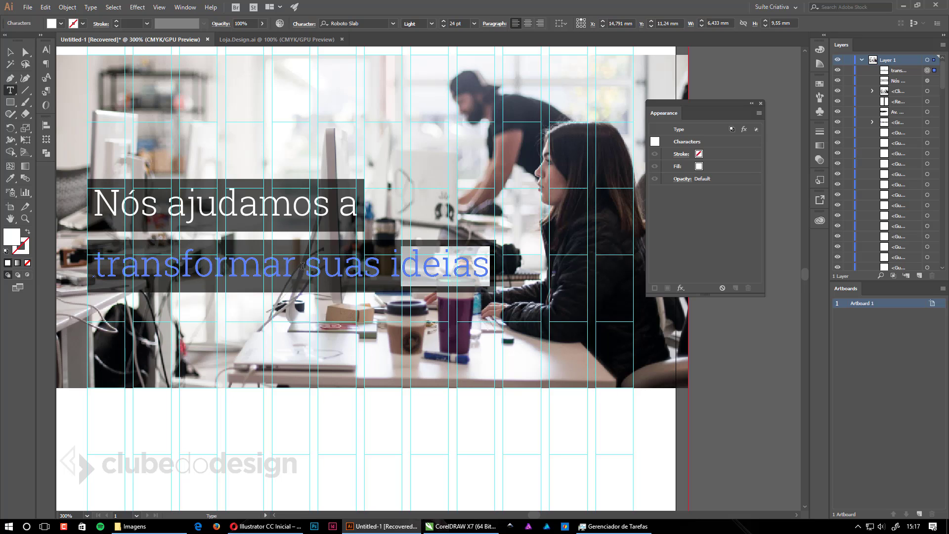
{"action": "left_click", "coordinate": [430, 24]}
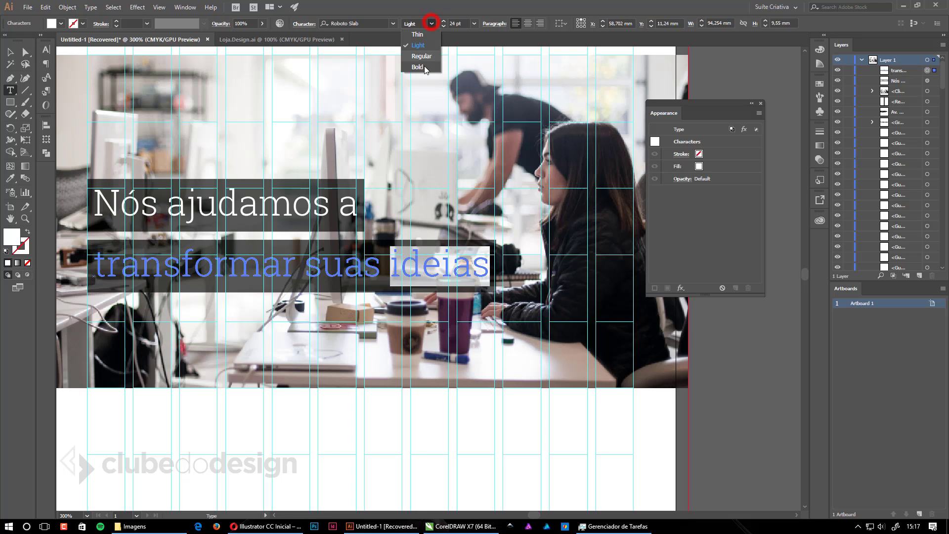
{"action": "left_click", "coordinate": [421, 68]}
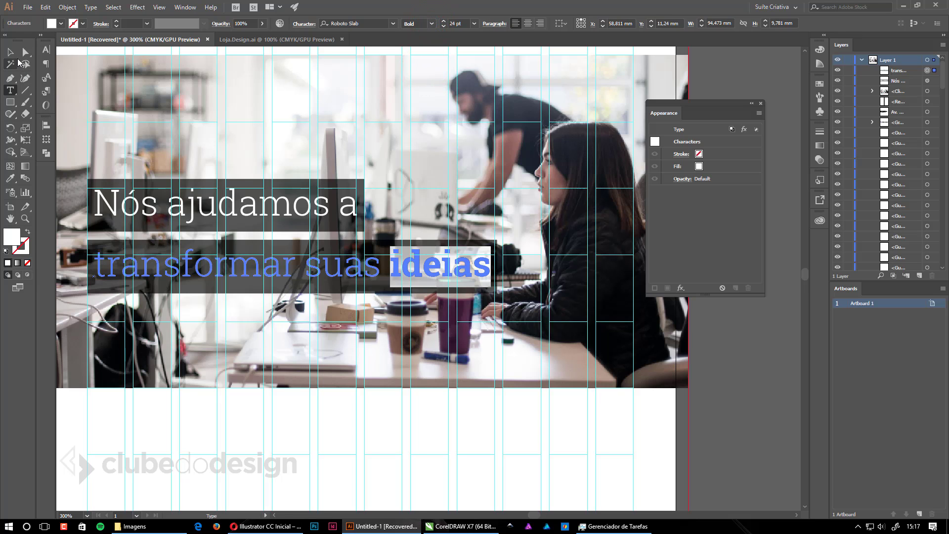
Duplicate the second headline line about 15.4 mm below and replace the copy's text with "em realidade"
{"action": "left_click", "coordinate": [10, 52]}
{"action": "left_click_drag", "start_coordinate": [326, 278], "coordinate": [322, 333]}
{"action": "key", "text": "t"}
{"action": "left_click", "coordinate": [318, 335]}
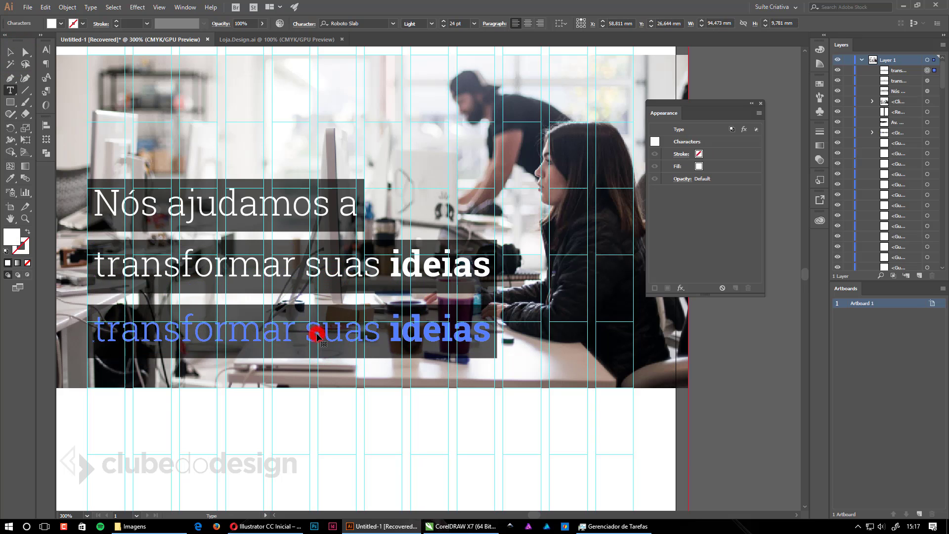
{"action": "triple_click", "coordinate": [341, 336]}
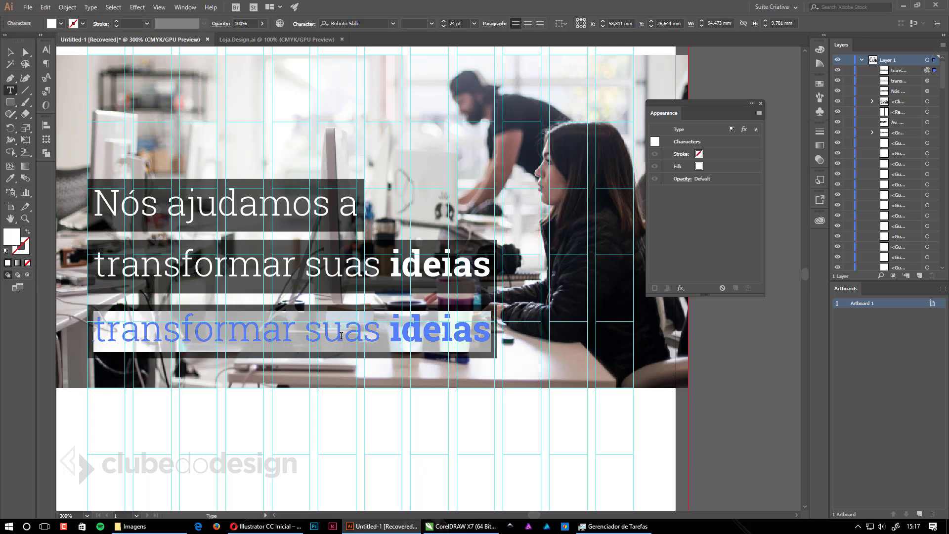
{"action": "type", "text": "em realidade"}
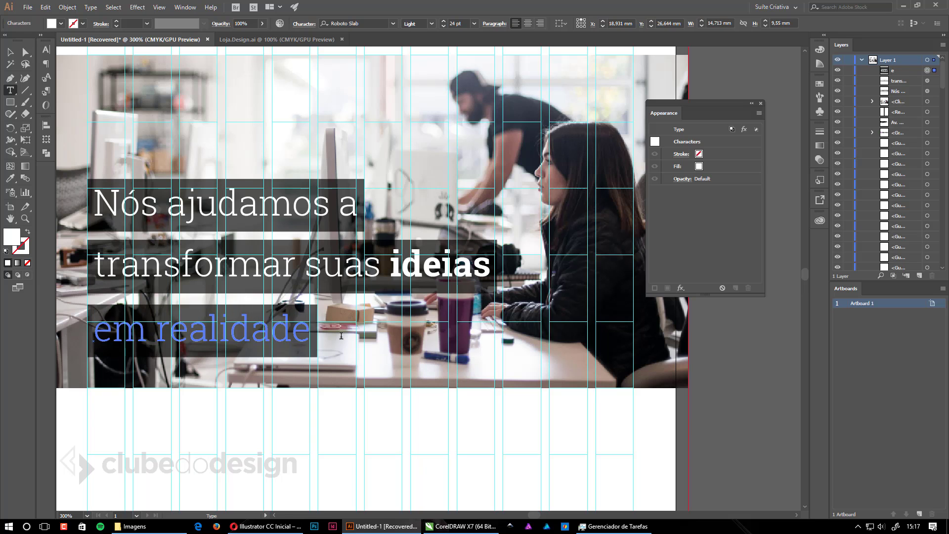
{"action": "key", "text": "Escape"}
Set the word "realidade" in the third headline line to Bold
{"action": "triple_click", "coordinate": [341, 336]}
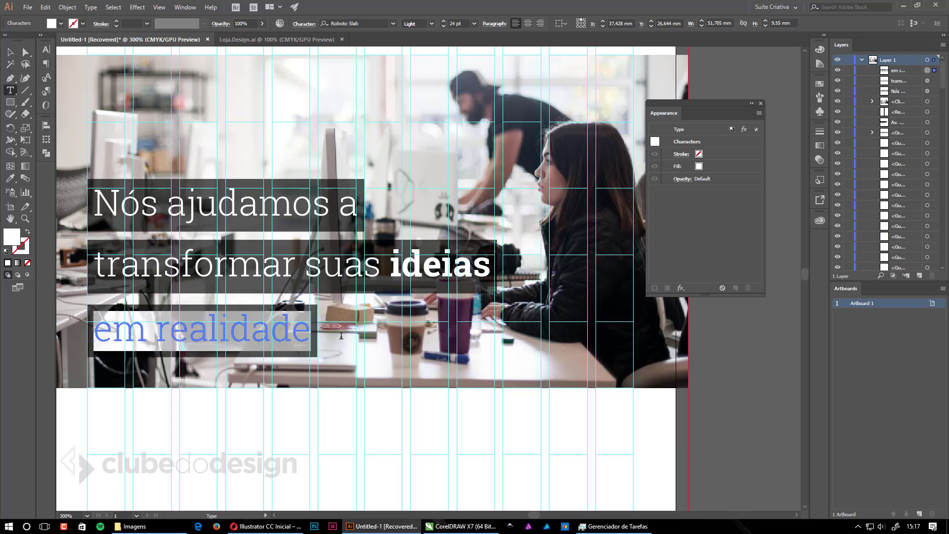
{"action": "double_click", "coordinate": [244, 333]}
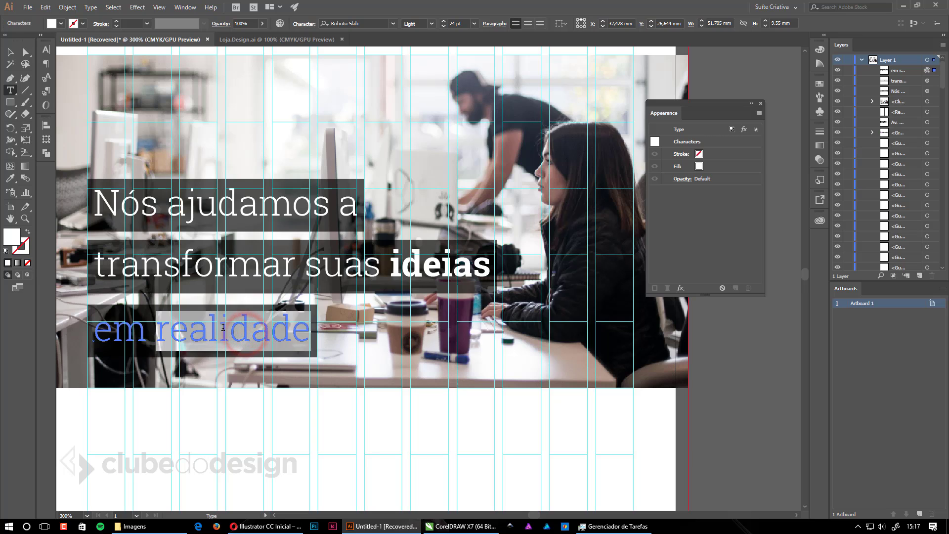
{"action": "left_click", "coordinate": [431, 24]}
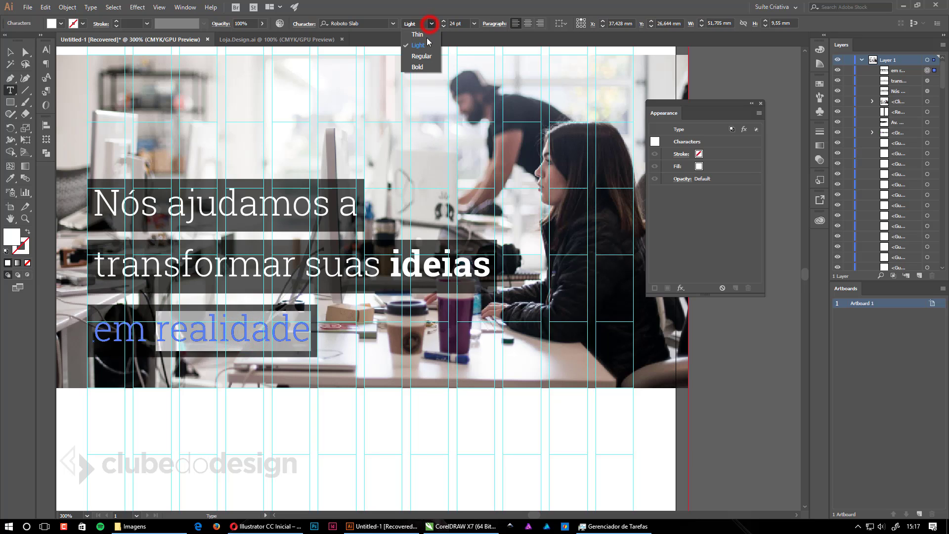
{"action": "left_click", "coordinate": [413, 67]}
{"action": "left_click", "coordinate": [10, 51]}
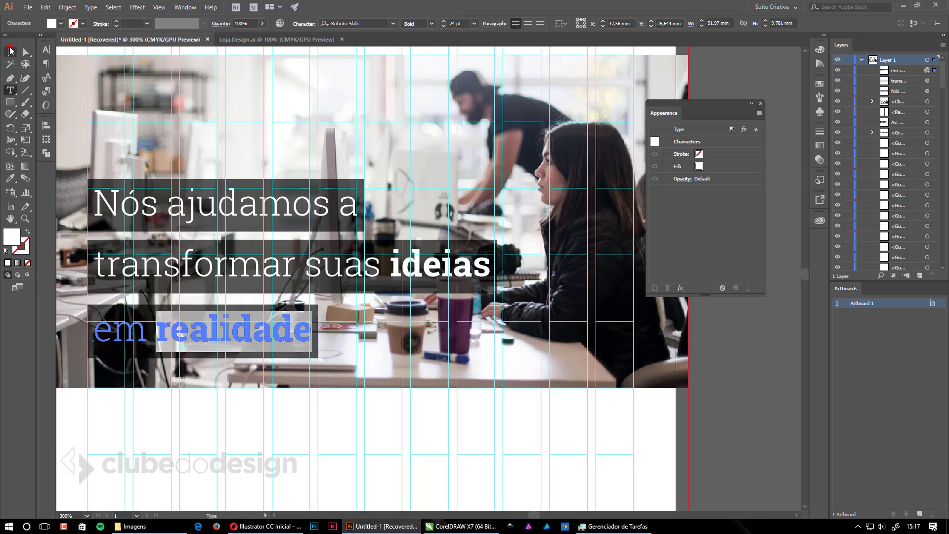
Deselect the text and hide the guides to examine the three headline lines over the photo
{"action": "left_click", "coordinate": [402, 442]}
{"action": "left_click", "coordinate": [418, 369], "text": "ctrl+alt"}
{"action": "left_click", "coordinate": [426, 347], "text": "ctrl+alt"}
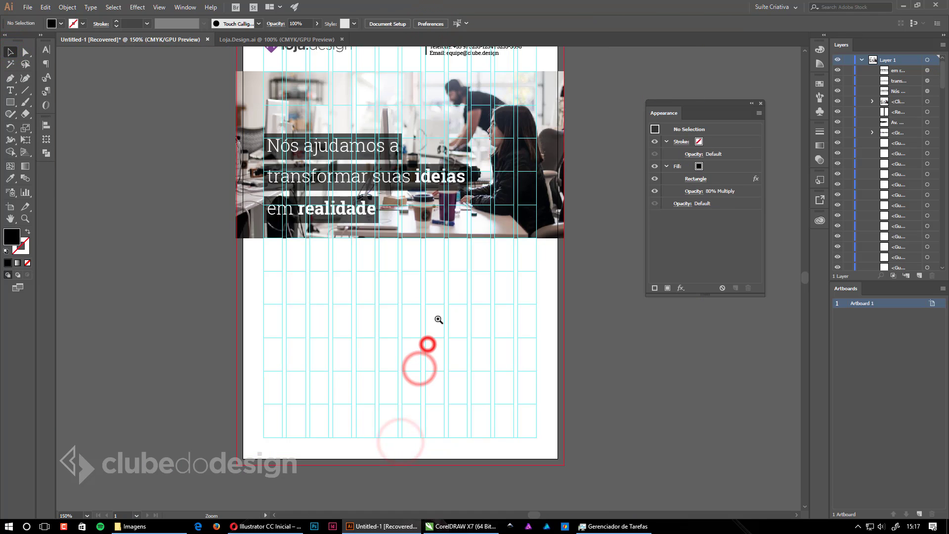
{"action": "left_click_drag", "start_coordinate": [436, 318], "coordinate": [386, 438]}
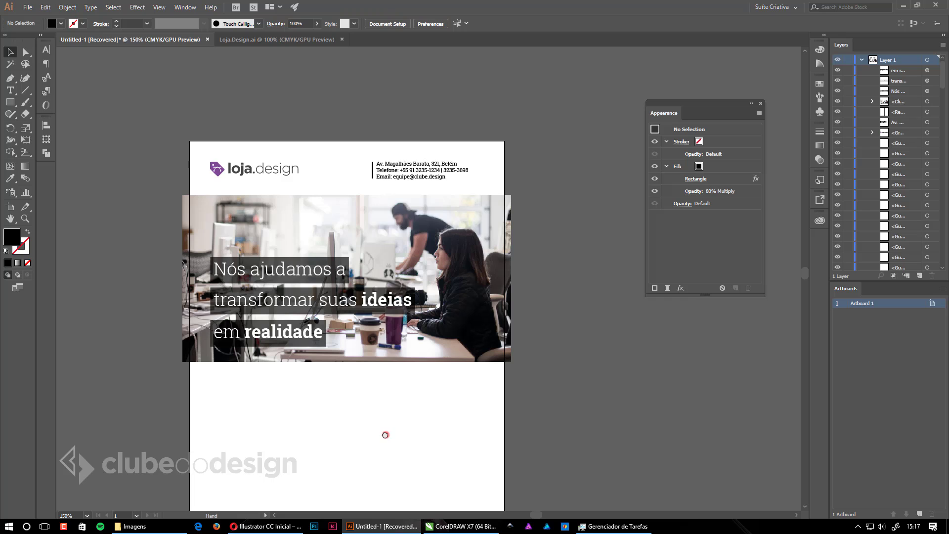
{"action": "left_click", "coordinate": [386, 435], "text": "ctrl"}
Move the "Nós ajudamos a" line up about 3 mm and show the guides again
{"action": "left_click", "coordinate": [310, 340]}
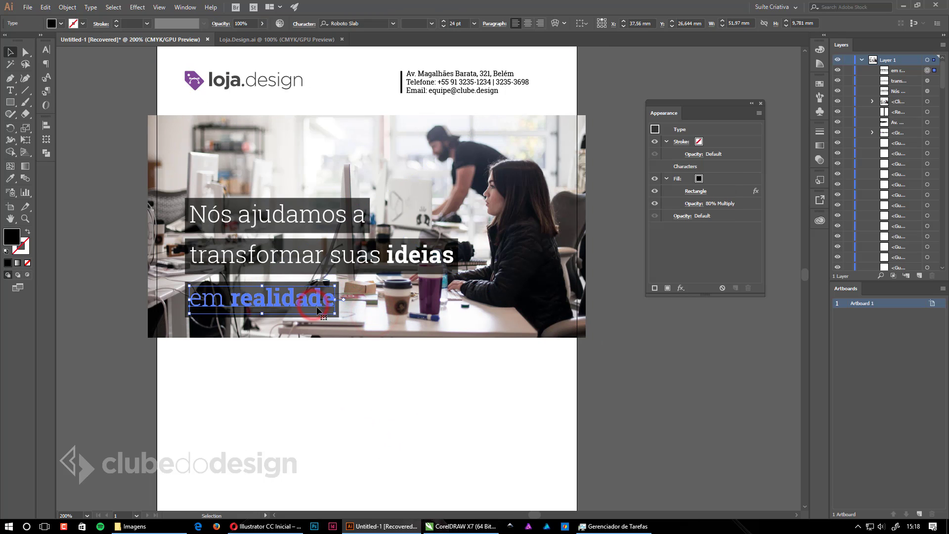
{"action": "left_click", "coordinate": [313, 217]}
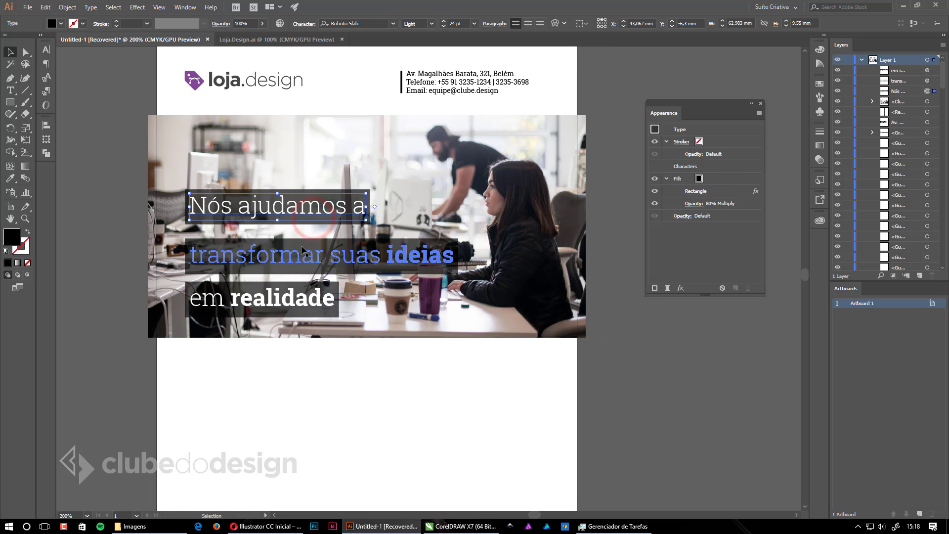
{"action": "key", "text": "ctrl+semicolon"}
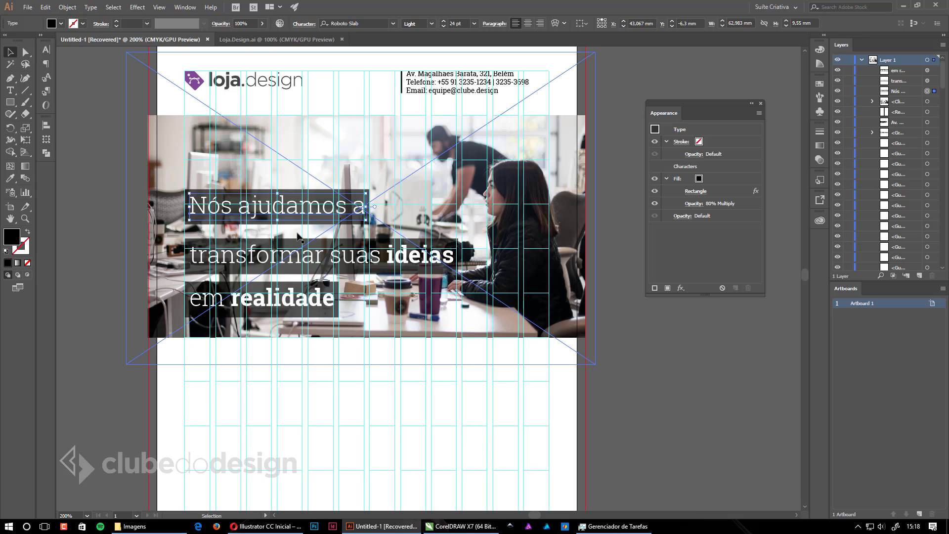
Move "transformar suas ideias" up close beneath the first line, aligning its baseline with the horizontal grid line
{"action": "left_click", "coordinate": [288, 196], "text": "ctrl"}
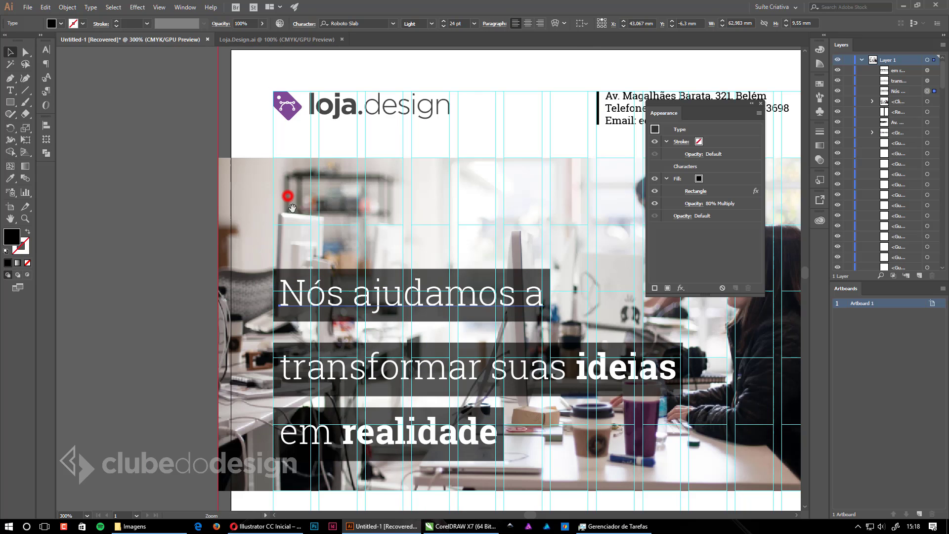
{"action": "left_click_drag", "start_coordinate": [319, 236], "coordinate": [291, 229]}
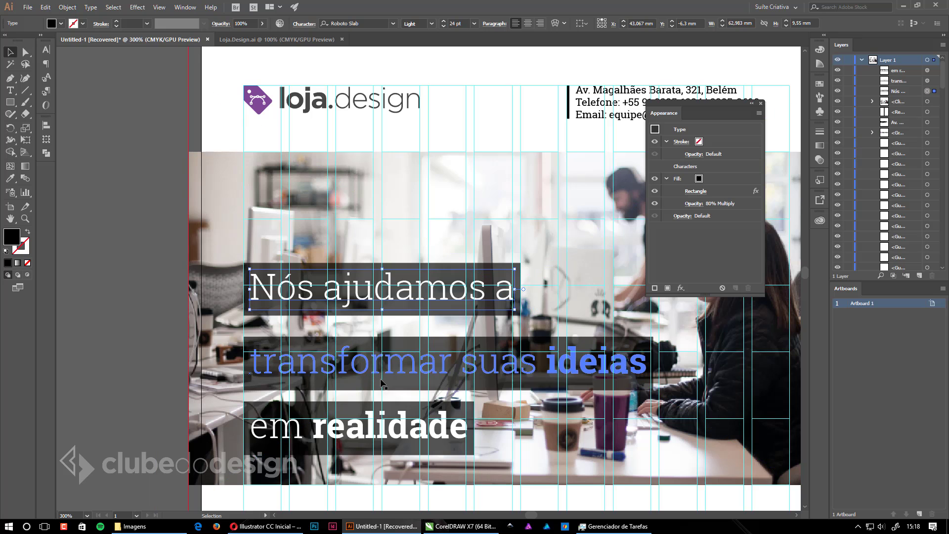
{"action": "left_click_drag", "start_coordinate": [381, 375], "coordinate": [391, 352]}
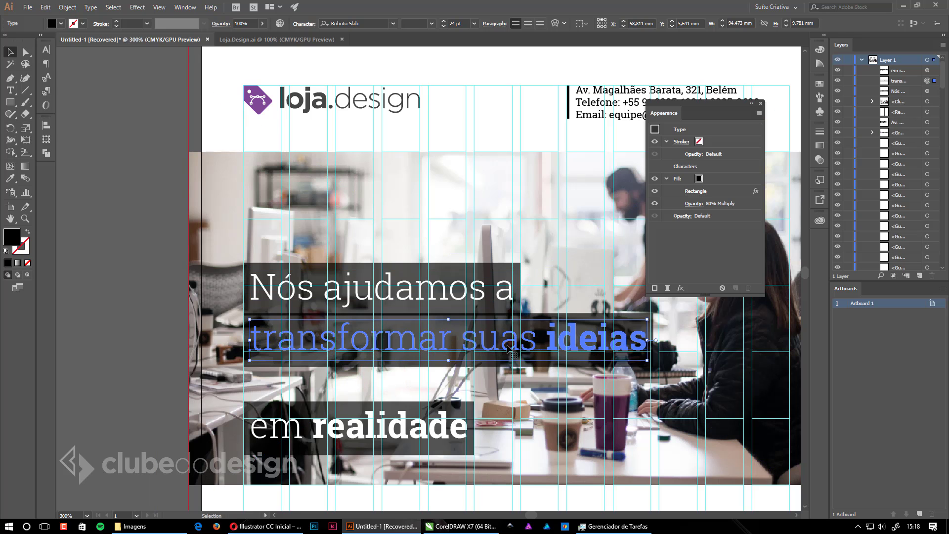
{"action": "left_click_drag", "start_coordinate": [471, 345], "coordinate": [427, 289]}
{"action": "left_click_drag", "start_coordinate": [329, 302], "coordinate": [428, 331]}
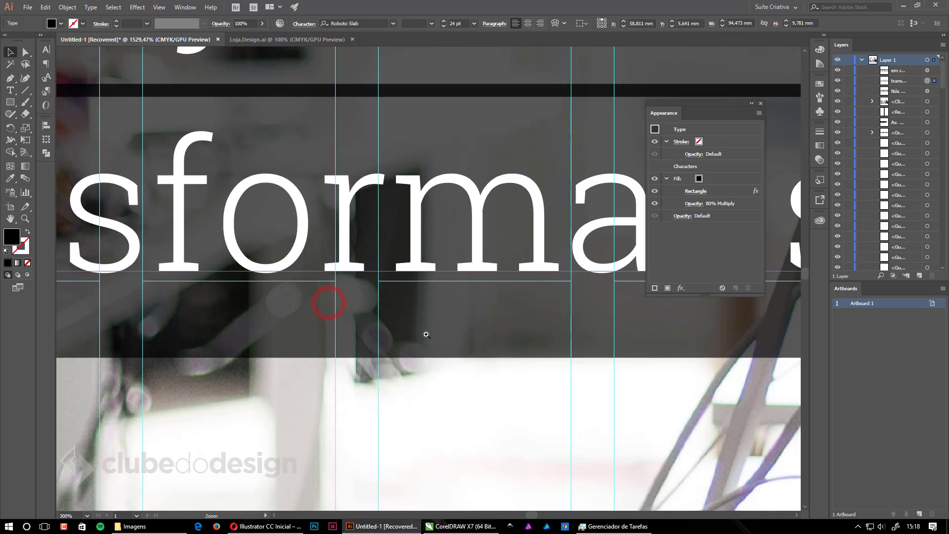
{"action": "left_click_drag", "start_coordinate": [283, 258], "coordinate": [285, 266]}
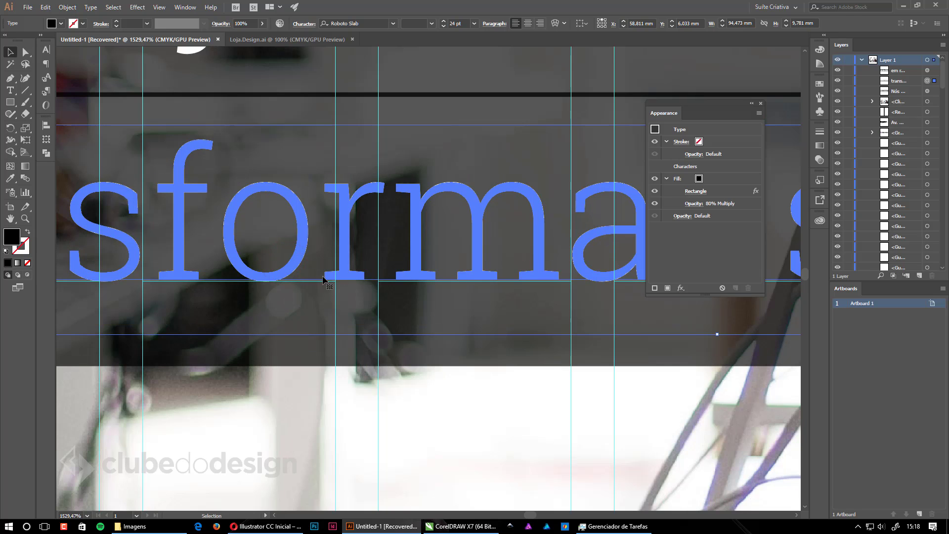
Move the "em realidade" line up about 8 mm so its box sits directly under the second line's box
{"action": "left_click", "coordinate": [431, 336], "text": "ctrl+alt"}
{"action": "left_click", "coordinate": [431, 336], "text": "ctrl+alt"}
{"action": "left_click", "coordinate": [431, 335], "text": "ctrl+alt"}
{"action": "left_click", "coordinate": [430, 335], "text": "ctrl+alt"}
{"action": "left_click_drag", "start_coordinate": [412, 254], "coordinate": [373, 324]}
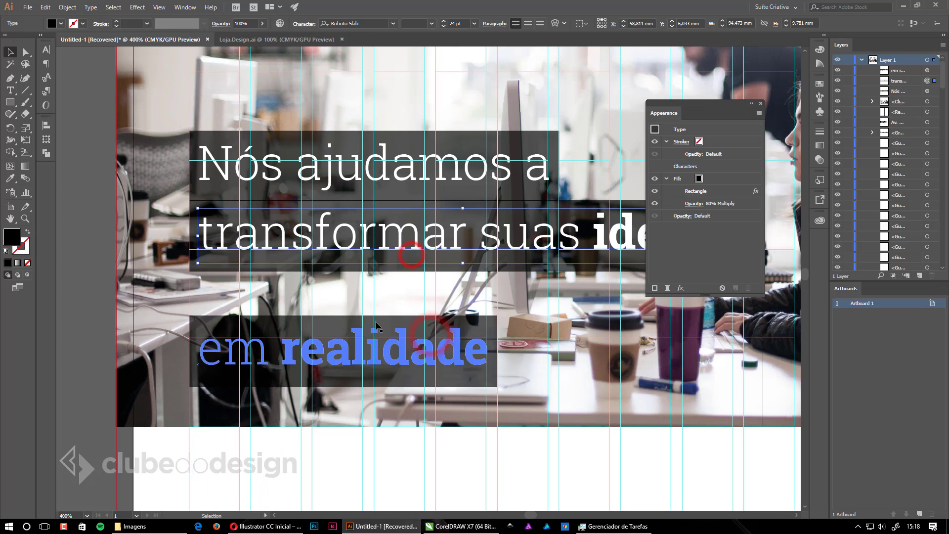
{"action": "left_click", "coordinate": [347, 330]}
{"action": "left_click_drag", "start_coordinate": [336, 358], "coordinate": [357, 312]}
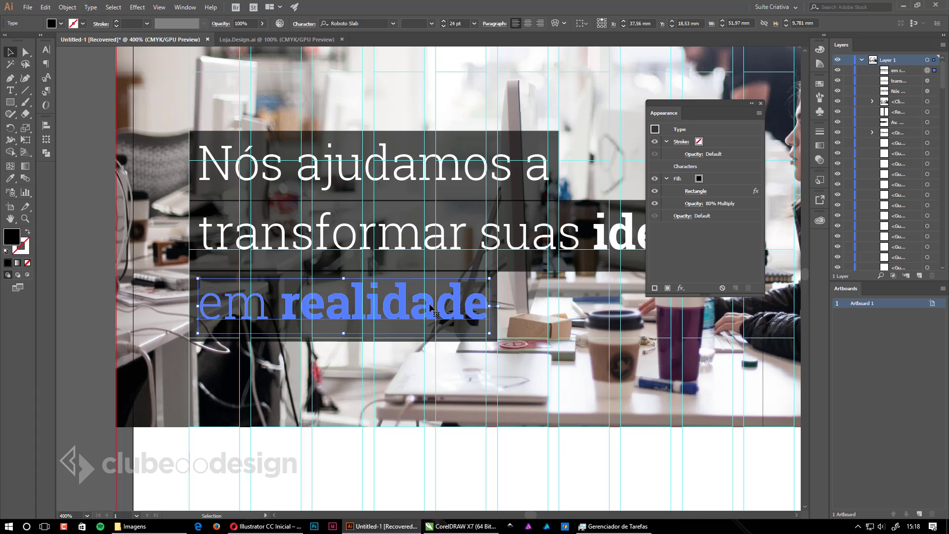
Nudge "em realidade" down and "Nós ajudamos a" up about 1 mm each to leave narrow gaps between the boxes
{"action": "key", "text": "Down"}
{"action": "key", "text": "Down"}
{"action": "key", "text": "Down"}
{"action": "key", "text": "Down"}
{"action": "key", "text": "Up"}
{"action": "left_click", "coordinate": [399, 143]}
{"action": "key", "text": "Up"}
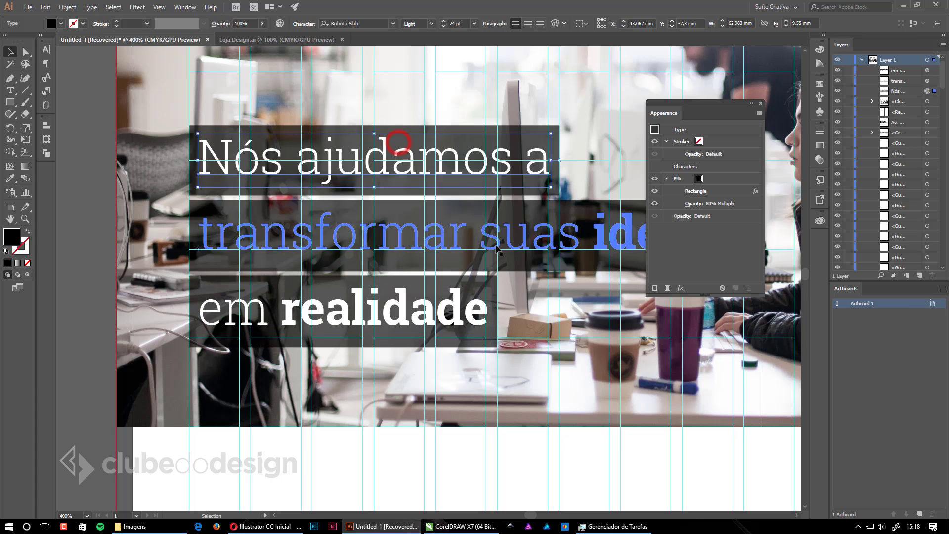
Select the three headline lines together and hide the guides with the whole photo in view
{"action": "left_click", "coordinate": [450, 362], "text": "ctrl+alt"}
{"action": "left_click_drag", "start_coordinate": [637, 254], "coordinate": [488, 315]}
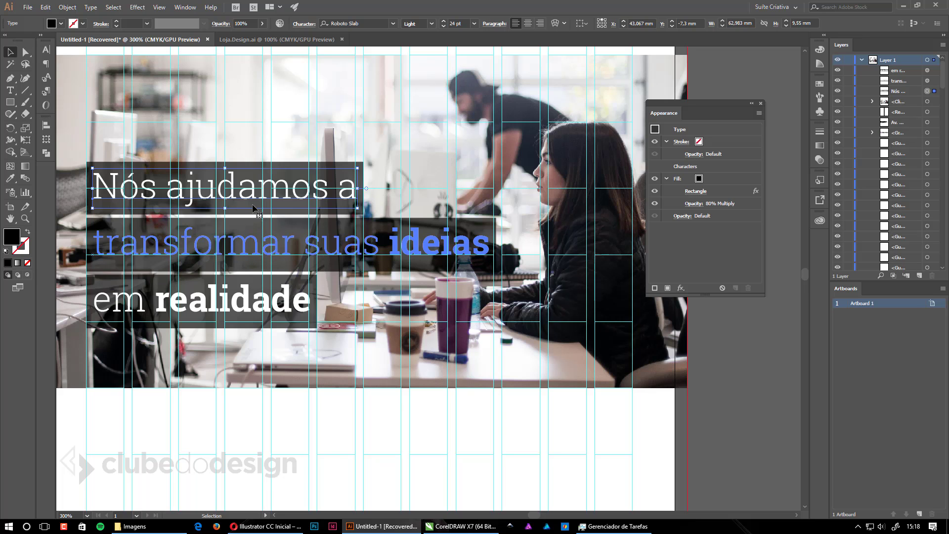
{"action": "left_click_drag", "start_coordinate": [417, 290], "coordinate": [405, 372]}
{"action": "left_click", "coordinate": [446, 326], "text": "ctrl+alt"}
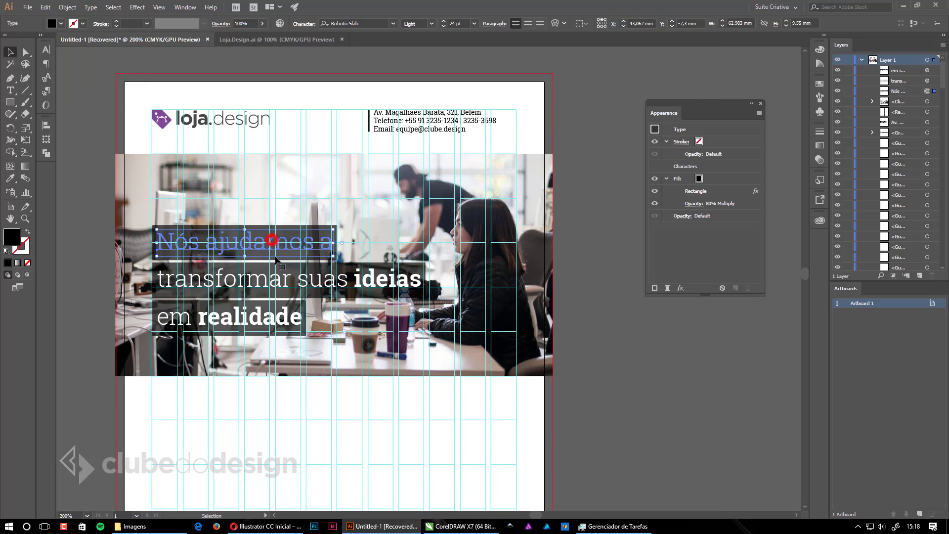
{"action": "left_click", "coordinate": [253, 279], "text": "shift"}
{"action": "left_click", "coordinate": [269, 319], "text": "shift"}
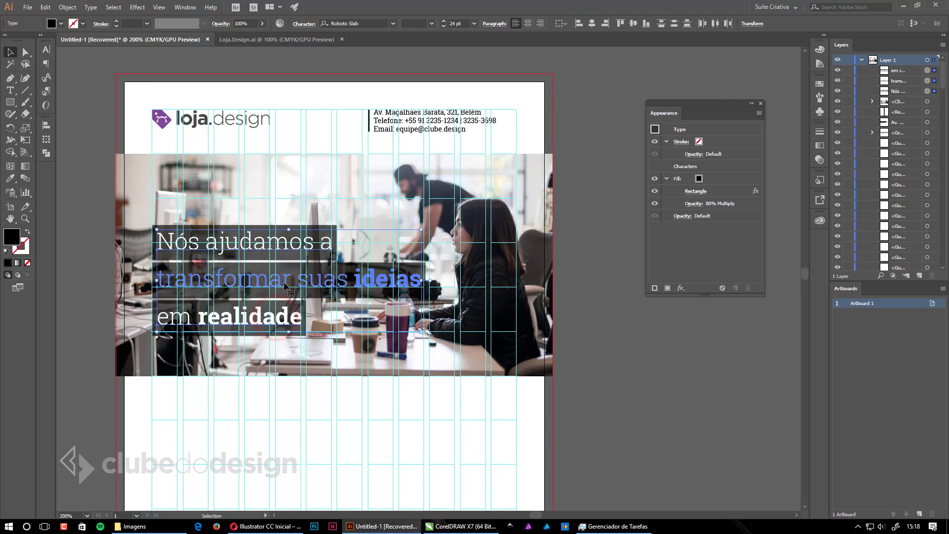
{"action": "key", "text": "ctrl+semicolon"}
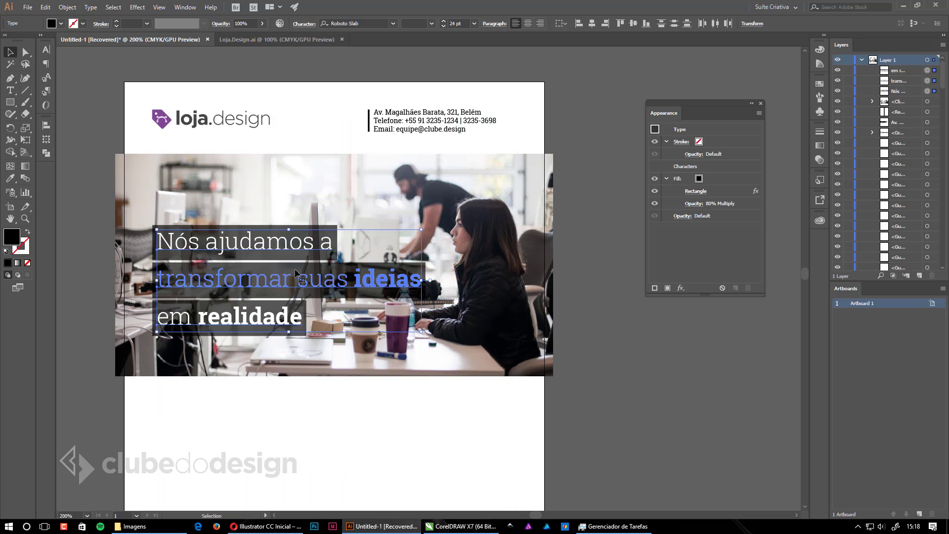
Distribute the three headline text lines over the photo with equal vertical spacing, without using a key object
{"action": "left_click", "coordinate": [287, 458]}
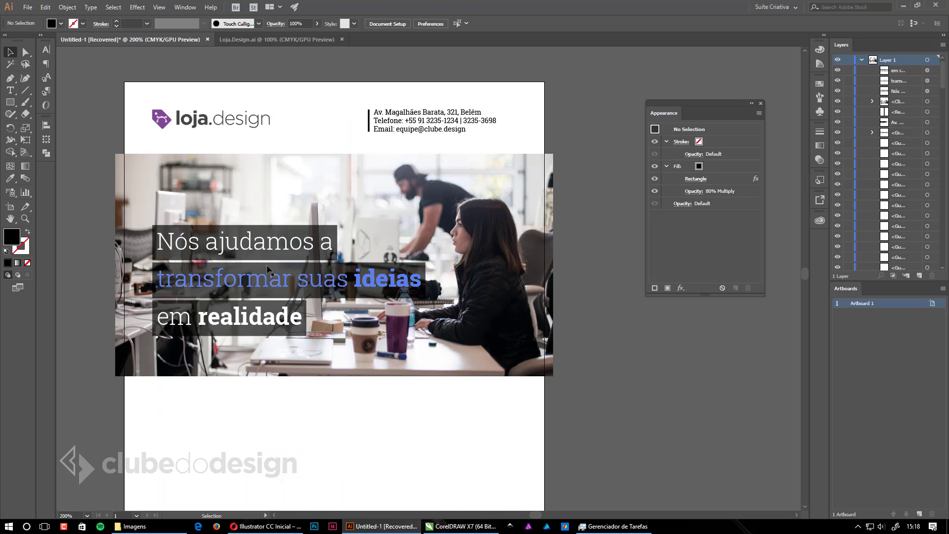
{"action": "left_click", "coordinate": [264, 250]}
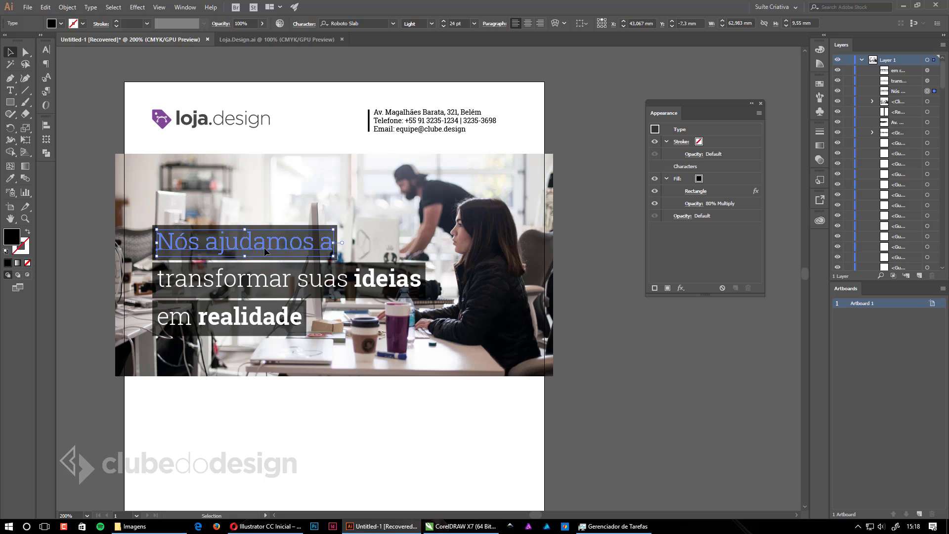
{"action": "left_click", "coordinate": [253, 280], "text": "shift"}
{"action": "left_click", "coordinate": [248, 320], "text": "shift"}
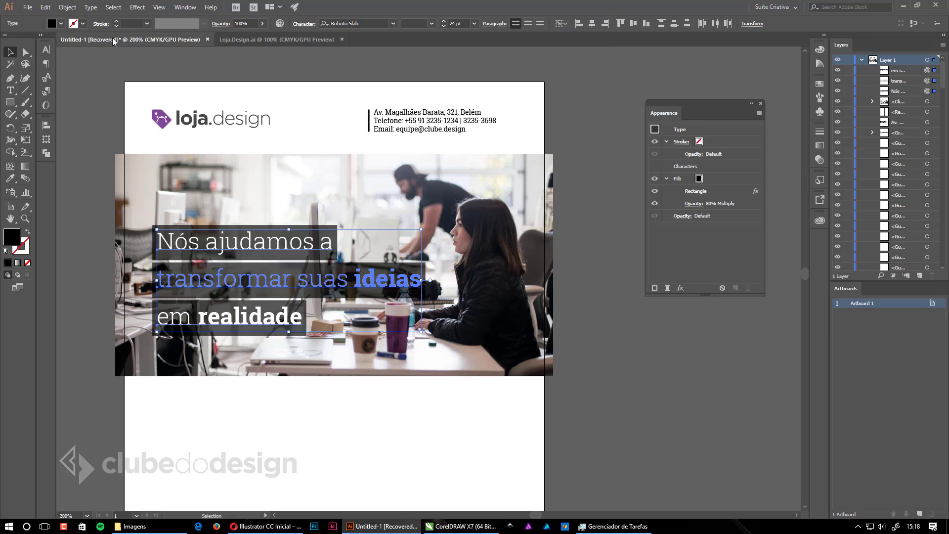
{"action": "left_click", "coordinate": [186, 8]}
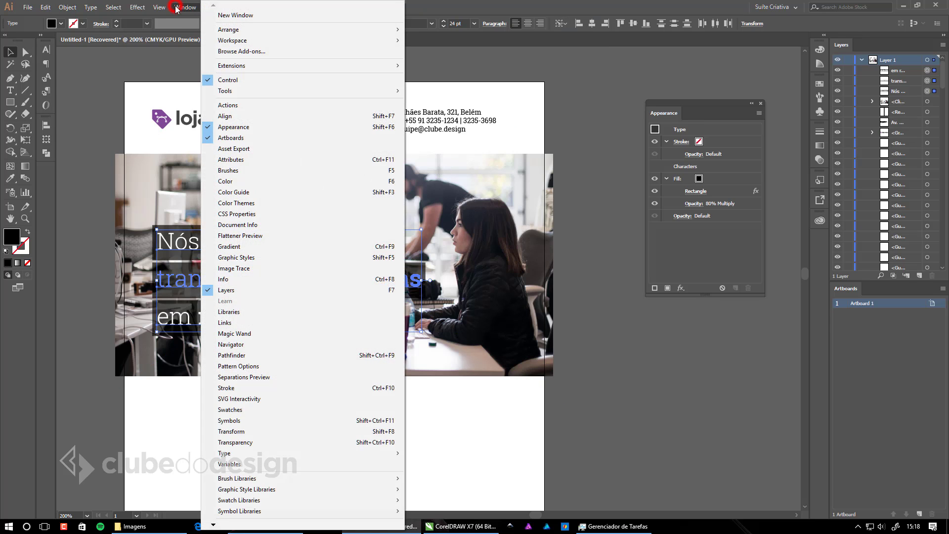
{"action": "left_click", "coordinate": [232, 115]}
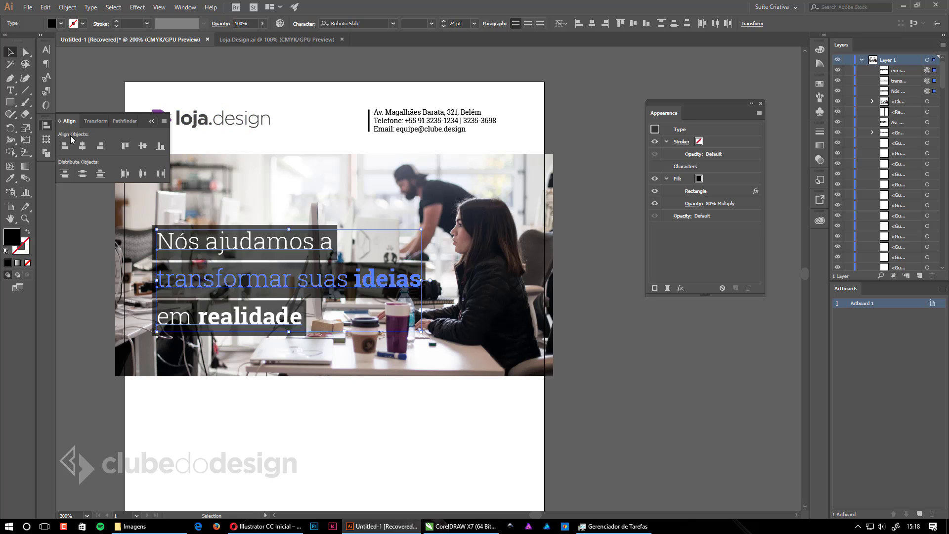
{"action": "left_click", "coordinate": [60, 122]}
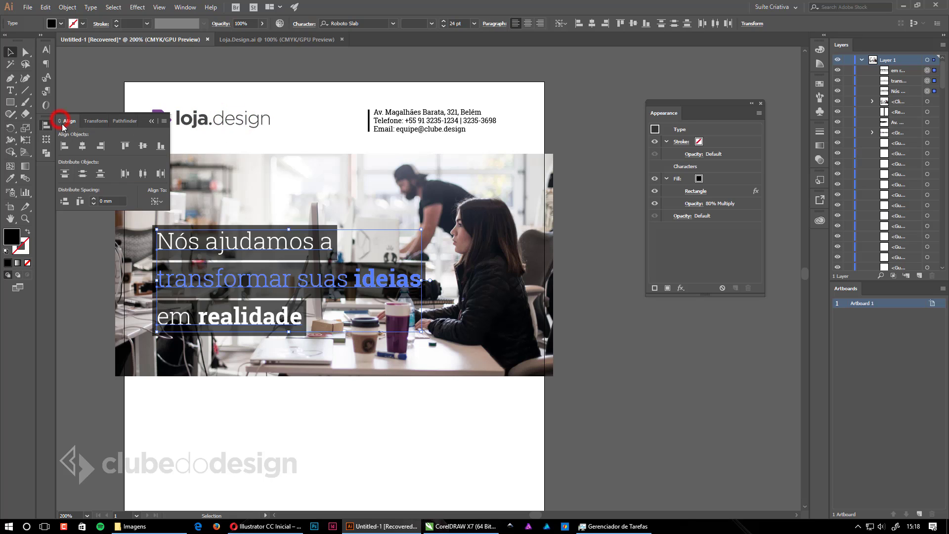
{"action": "left_click", "coordinate": [157, 201]}
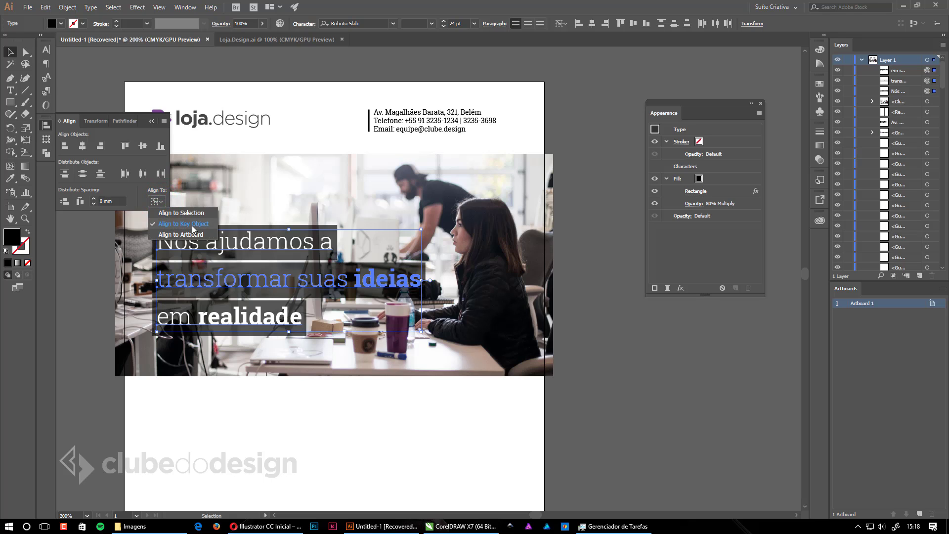
{"action": "left_click", "coordinate": [139, 197]}
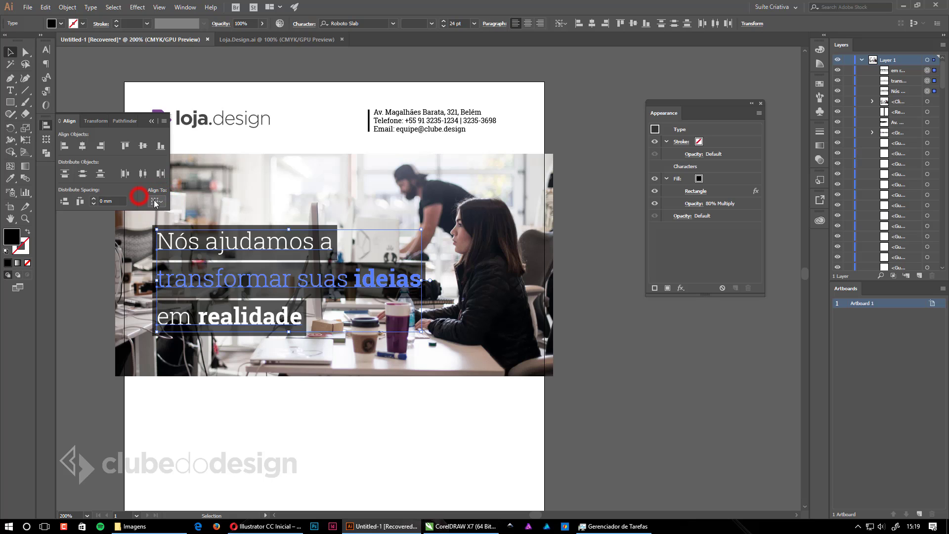
{"action": "left_click", "coordinate": [272, 279]}
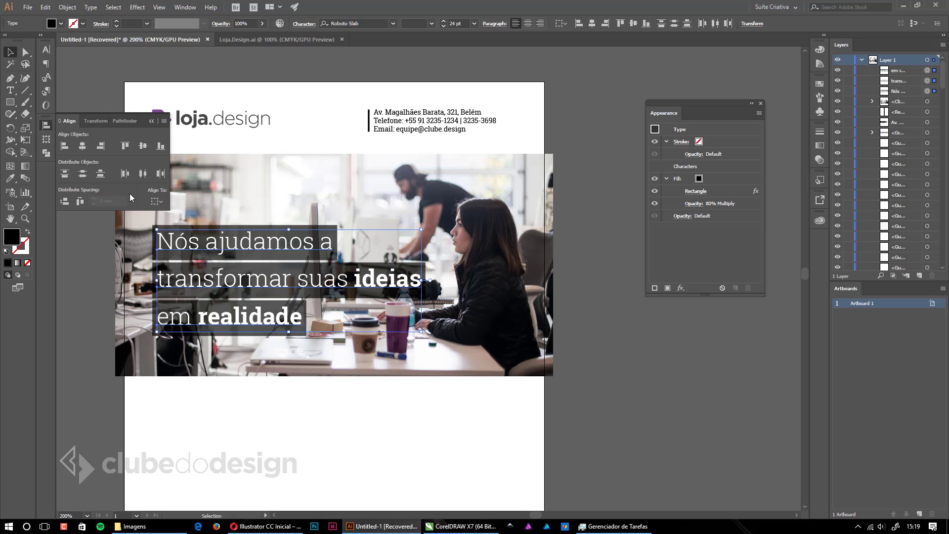
{"action": "left_click", "coordinate": [65, 201]}
{"action": "left_click", "coordinate": [153, 122]}
{"action": "left_click", "coordinate": [316, 418]}
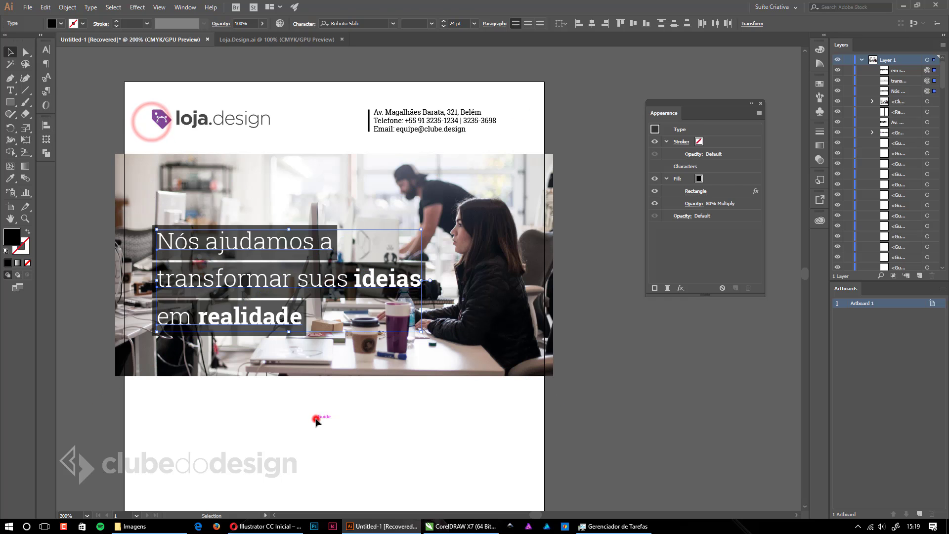
Set the extra width and extra height of the rectangle effect behind all three headline lines to 1 mm
{"action": "left_click_drag", "start_coordinate": [447, 439], "coordinate": [350, 399]}
{"action": "left_click", "coordinate": [367, 368], "text": "ctrl+alt"}
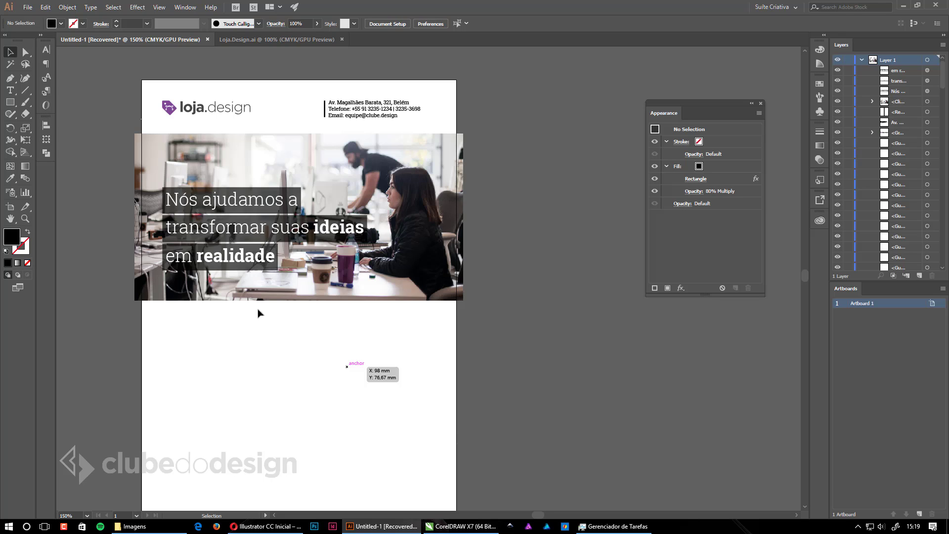
{"action": "left_click", "coordinate": [232, 200]}
{"action": "left_click", "coordinate": [239, 229], "text": "shift"}
{"action": "left_click", "coordinate": [242, 257], "text": "shift"}
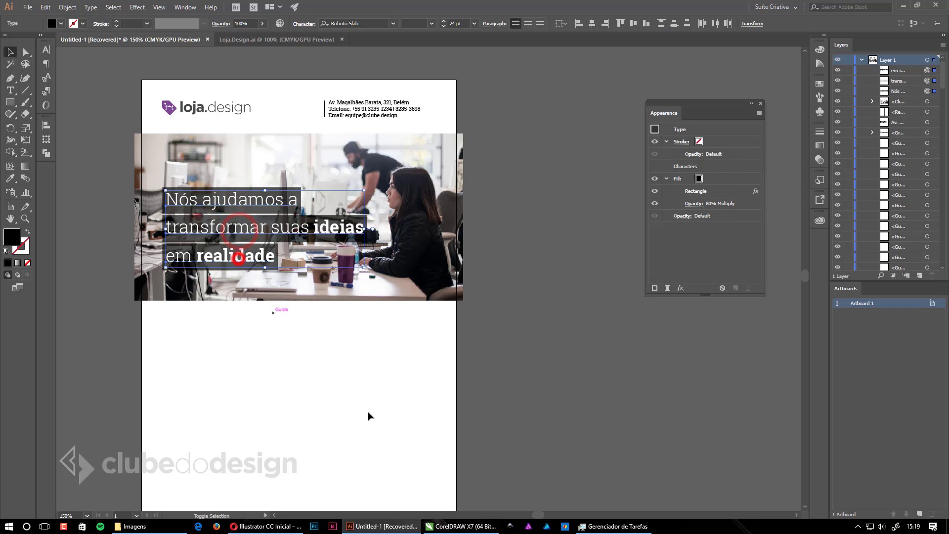
{"action": "left_click", "coordinate": [695, 193]}
{"action": "double_click", "coordinate": [531, 204]}
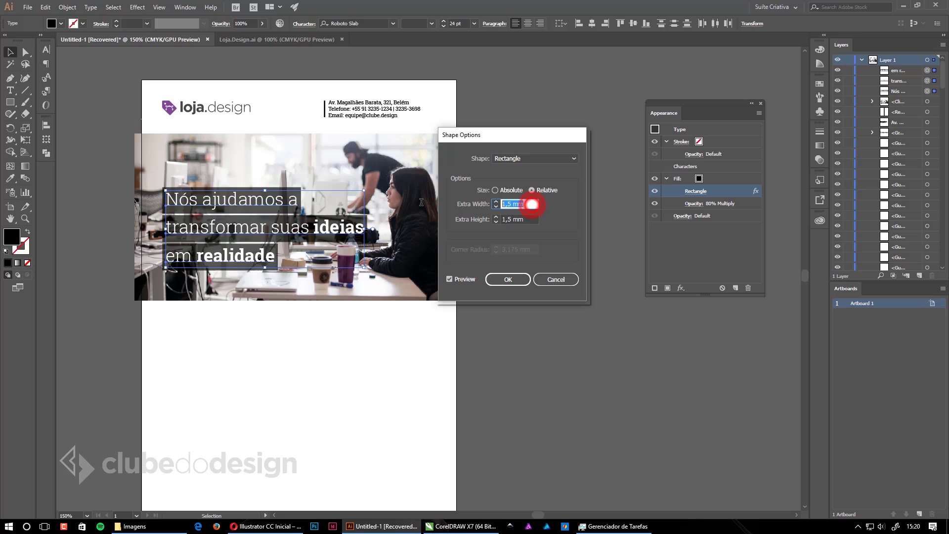
{"action": "type", "text": "1"}
{"action": "key", "text": "Tab"}
{"action": "type", "text": "1"}
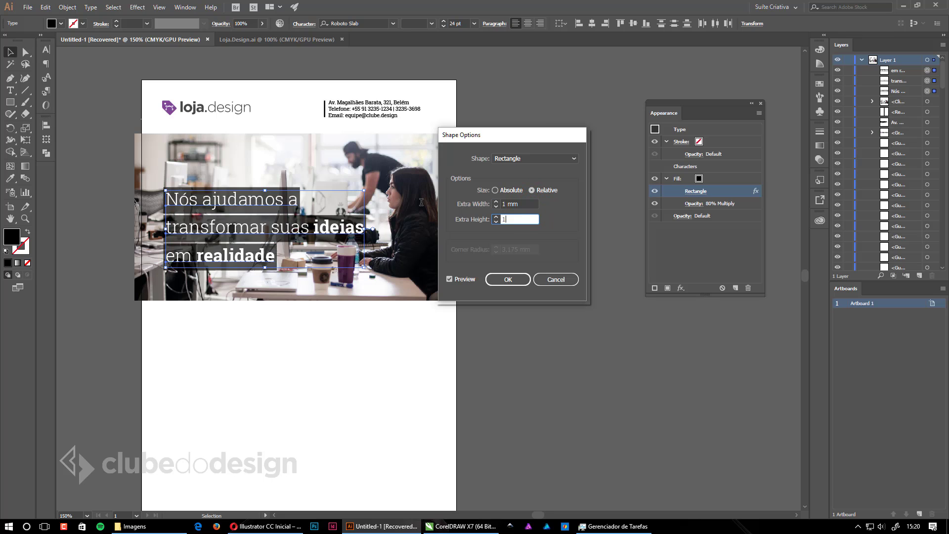
{"action": "left_click", "coordinate": [510, 280]}
{"action": "left_click", "coordinate": [519, 350]}
{"action": "left_click", "coordinate": [345, 403]}
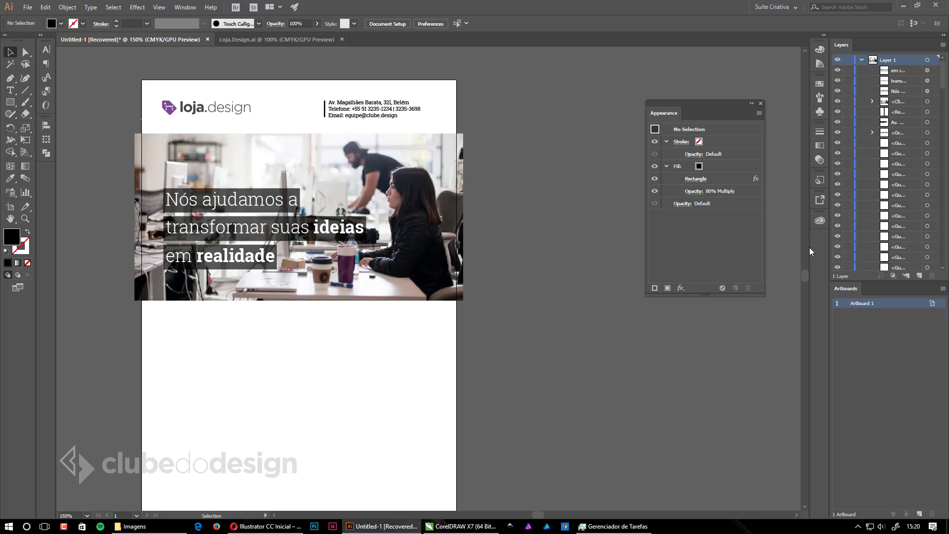
Save the appearance of the headline's first line as a new graphic style
{"action": "left_click", "coordinate": [821, 181]}
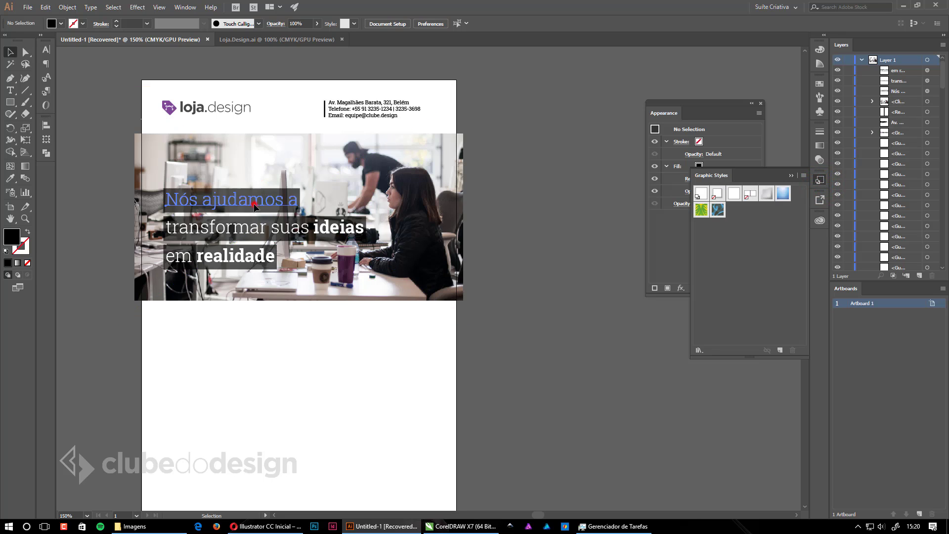
{"action": "left_click_drag", "start_coordinate": [255, 204], "coordinate": [742, 221]}
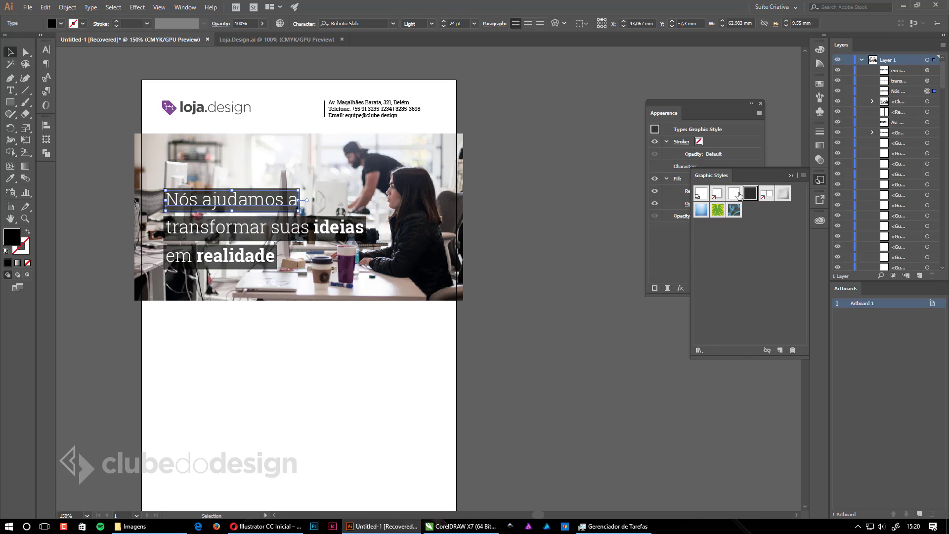
{"action": "left_click", "coordinate": [556, 270]}
Add a "Lorem ipsum" sample text beside the artboard, try the saved graphic style on it, and delete the sample
{"action": "key", "text": "t"}
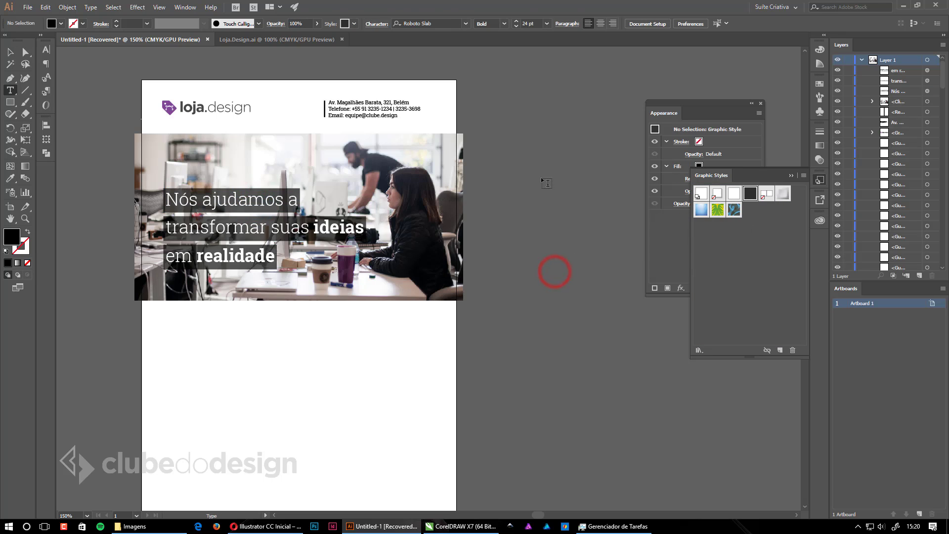
{"action": "left_click", "coordinate": [541, 174]}
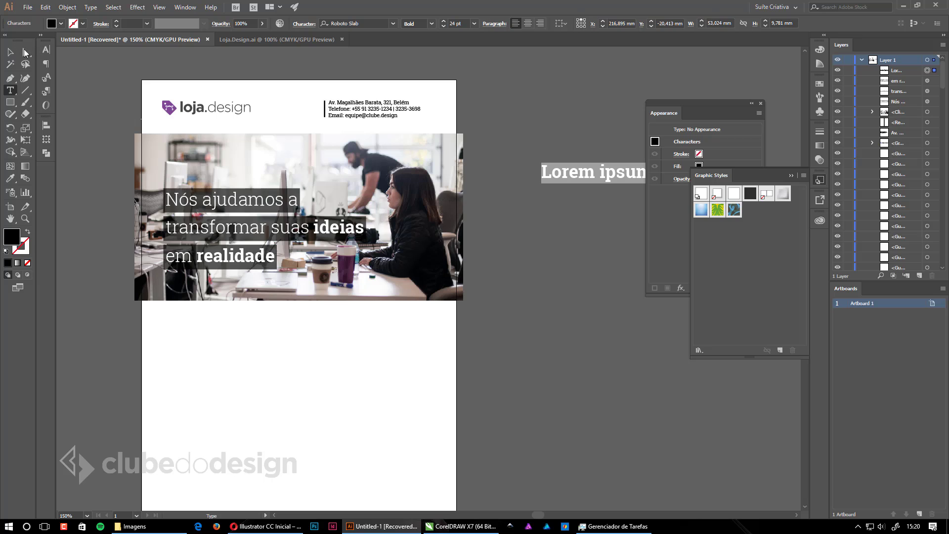
{"action": "left_click", "coordinate": [11, 51]}
{"action": "left_click_drag", "start_coordinate": [608, 172], "coordinate": [544, 120]}
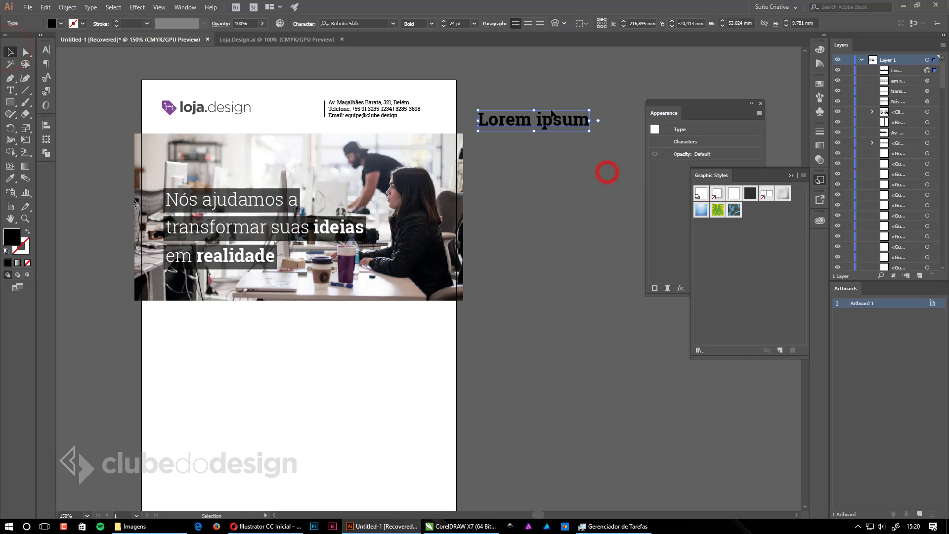
{"action": "left_click", "coordinate": [752, 194]}
{"action": "left_click", "coordinate": [568, 232]}
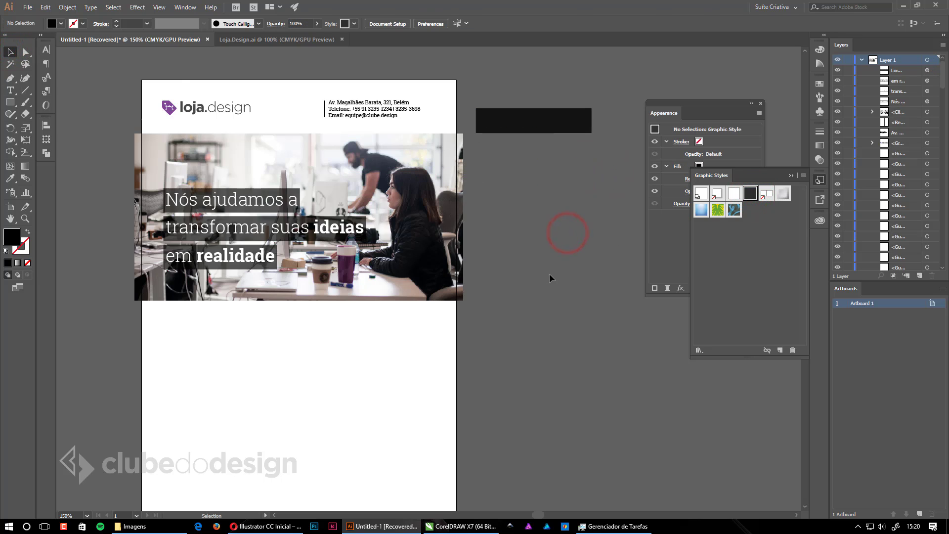
{"action": "left_click", "coordinate": [543, 113]}
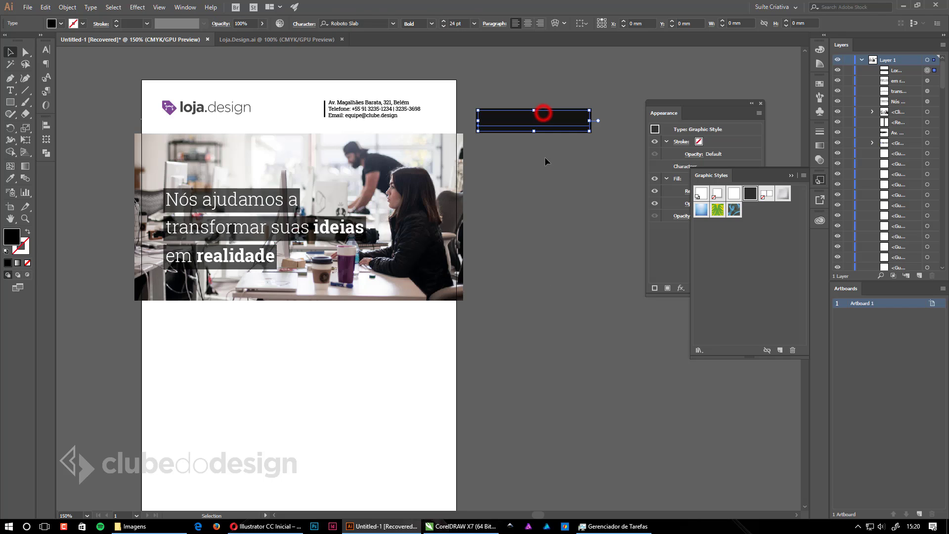
{"action": "key", "text": "Delete"}
Try the saved graphic style on the headline's second line and delete that style
{"action": "left_click", "coordinate": [266, 225]}
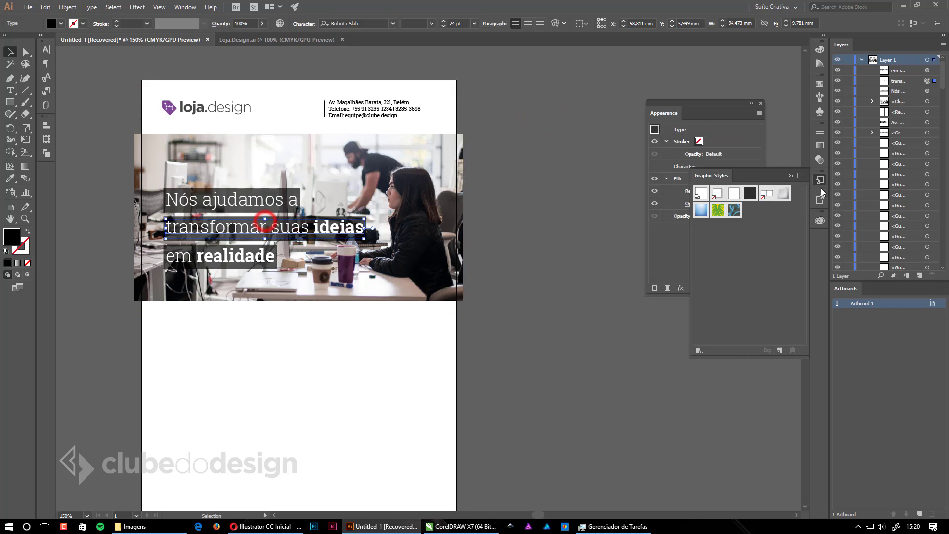
{"action": "left_click", "coordinate": [752, 197]}
{"action": "left_click", "coordinate": [792, 350]}
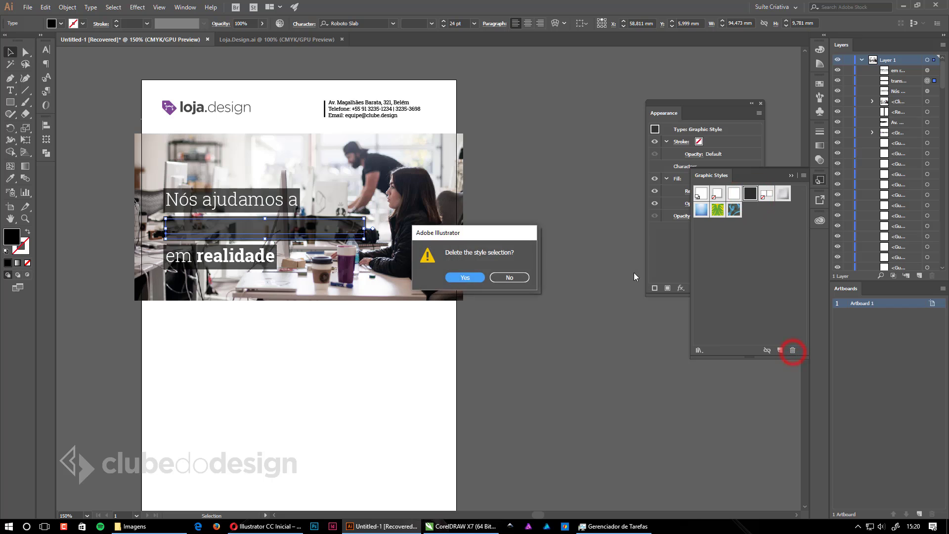
{"action": "left_click", "coordinate": [467, 277]}
Undo the graphic style trials back to before the headline's appearance was saved as a style
{"action": "key", "text": "ctrl+z"}
{"action": "key", "text": "ctrl+z"}
{"action": "key", "text": "ctrl+z"}
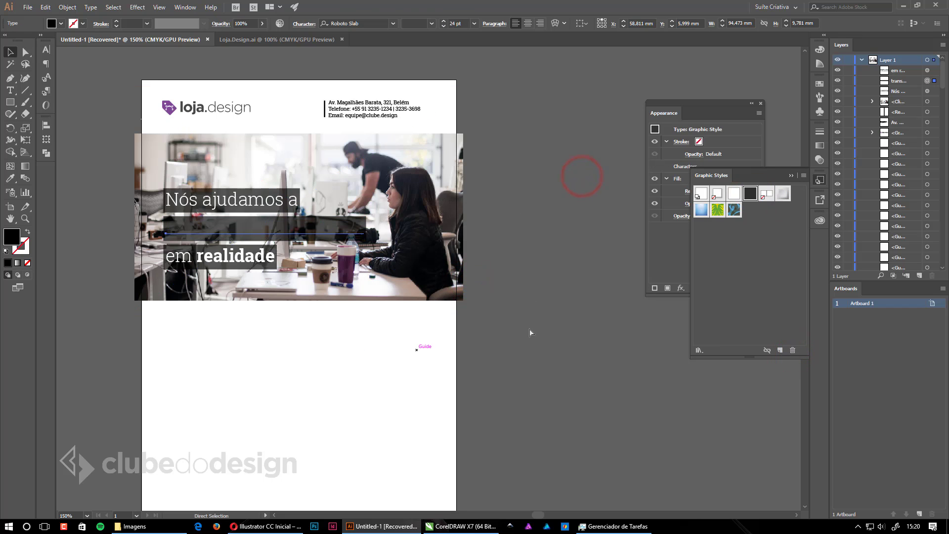
{"action": "key", "text": "ctrl+z"}
{"action": "key", "text": "ctrl+z"}
{"action": "key", "text": "ctrl+z"}
{"action": "key", "text": "ctrl+z"}
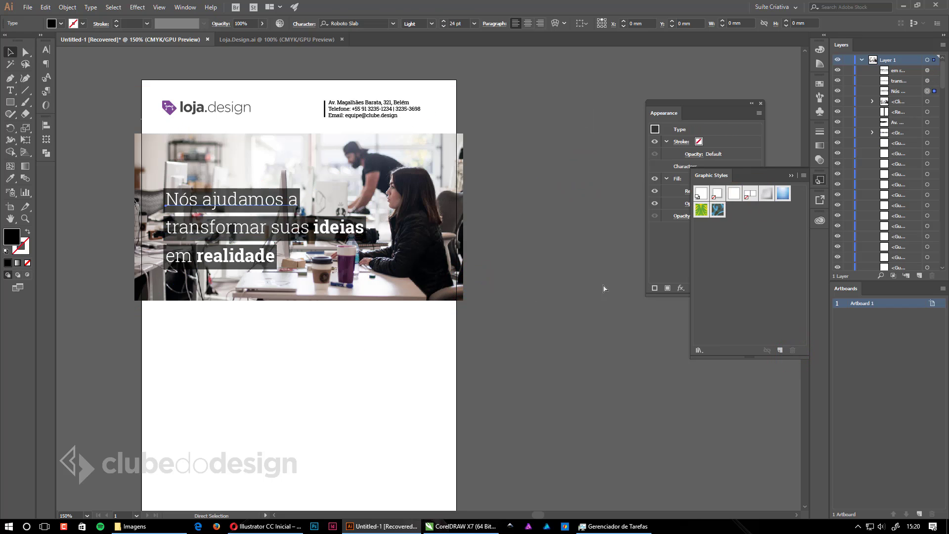
{"action": "left_click", "coordinate": [521, 311]}
Show the layout grid guides over the page
{"action": "left_click_drag", "start_coordinate": [398, 410], "coordinate": [387, 326]}
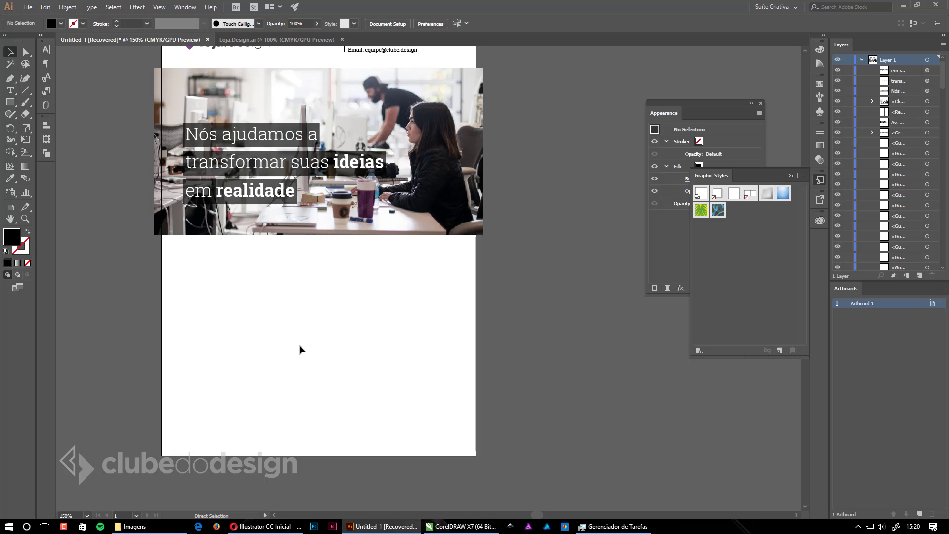
{"action": "key", "text": "ctrl+semicolon"}
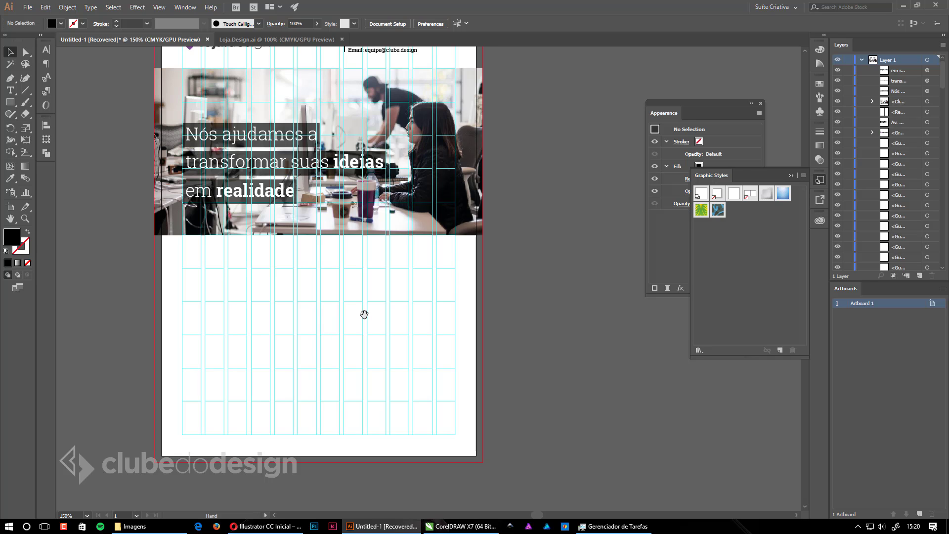
{"action": "left_click_drag", "start_coordinate": [365, 315], "coordinate": [346, 315]}
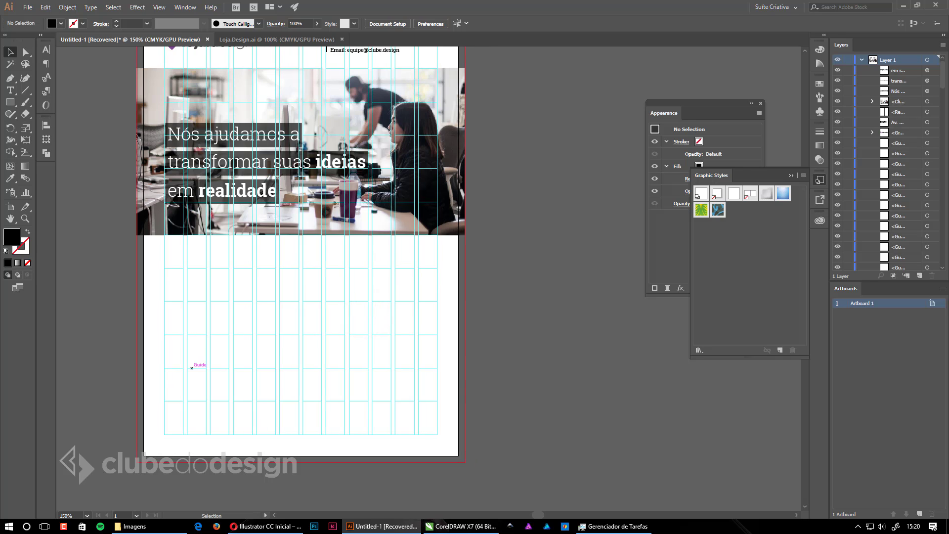
{"action": "key", "text": "alt+Tab"}
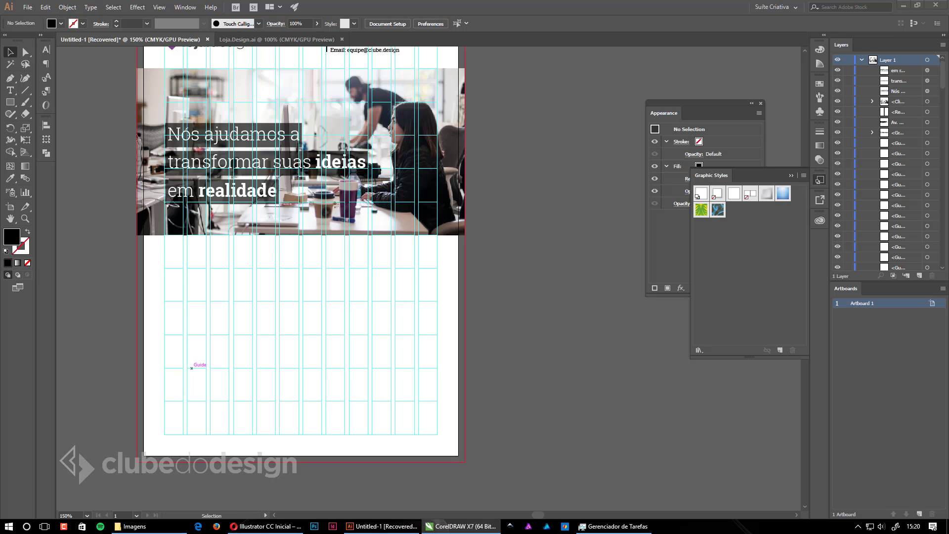
{"action": "left_click", "coordinate": [400, 291]}
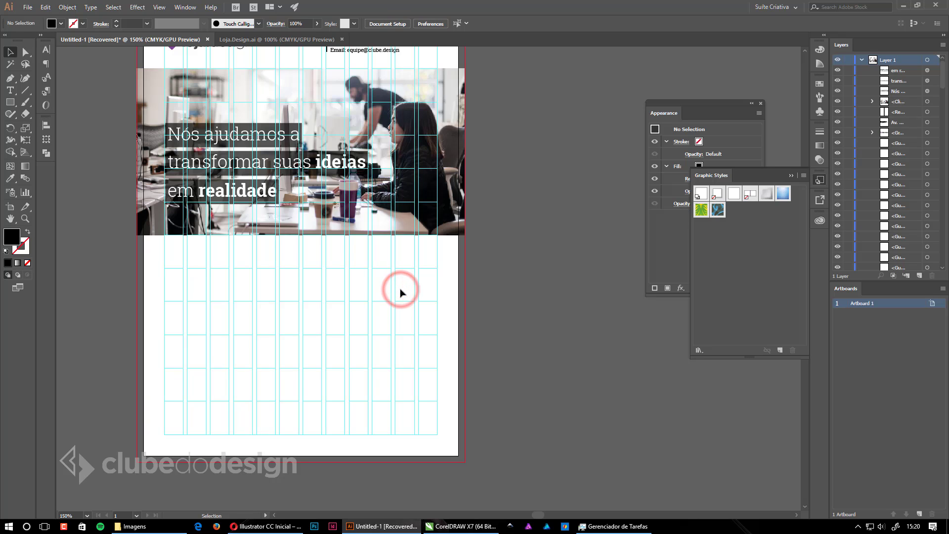
Create a text area about 41 × 75 mm across the last four grid columns, overlapping the photo's lower edge, with 8 pt Regular text
{"action": "key", "text": "t"}
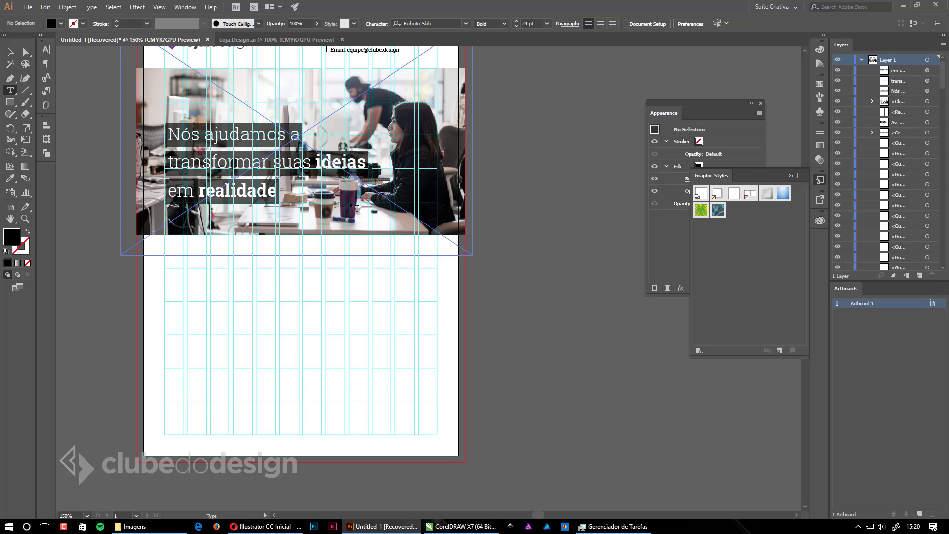
{"action": "left_click_drag", "start_coordinate": [350, 204], "coordinate": [437, 361]}
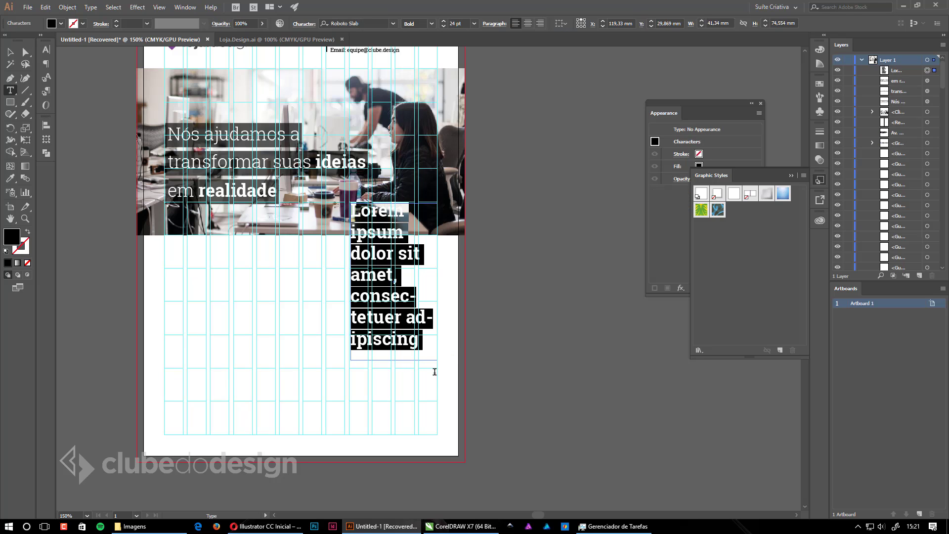
{"action": "left_click_drag", "start_coordinate": [463, 23], "coordinate": [430, 27]}
{"action": "type", "text": "8"}
{"action": "key", "text": "Return"}
{"action": "left_click", "coordinate": [431, 26]}
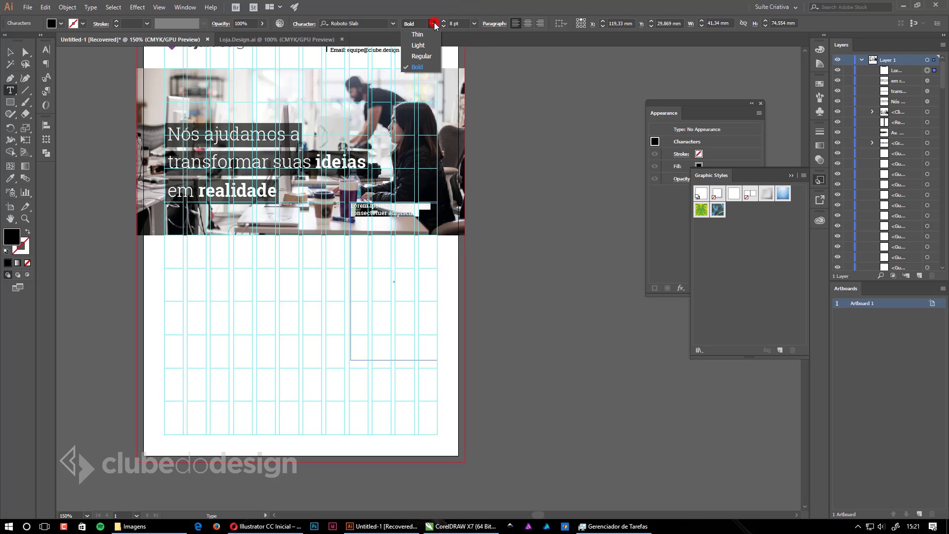
{"action": "left_click", "coordinate": [420, 57]}
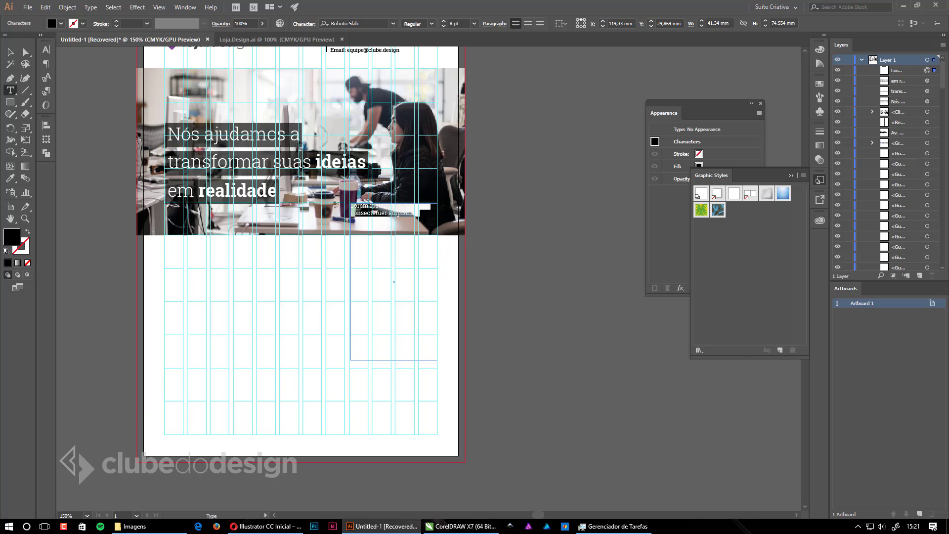
Fill the text area with the heading "Vamos alcançar o sucesso para seu produto digital" and paste the lorem ipsum paragraph below it
{"action": "left_click", "coordinate": [388, 216]}
{"action": "type", "text": "Vamos levar o sucesso para seu produto digital"}
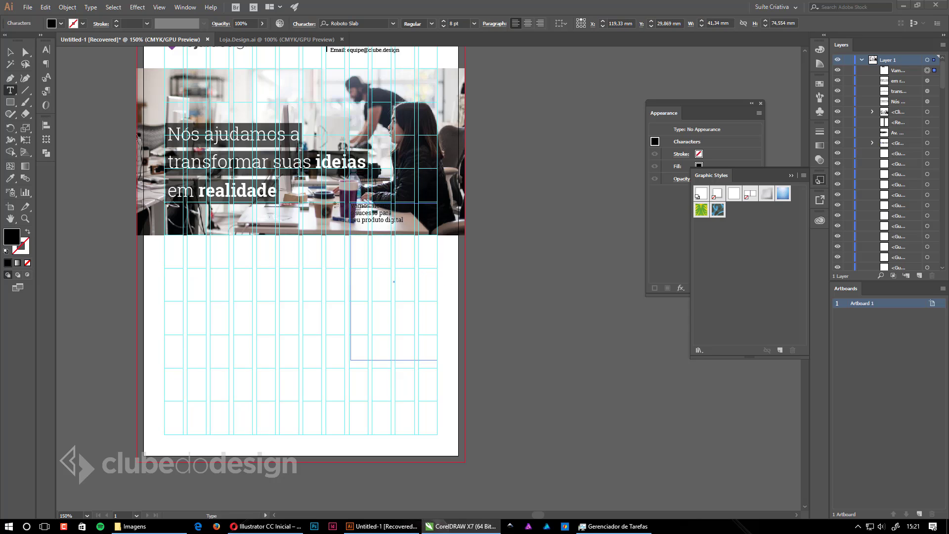
{"action": "left_click", "coordinate": [401, 218]}
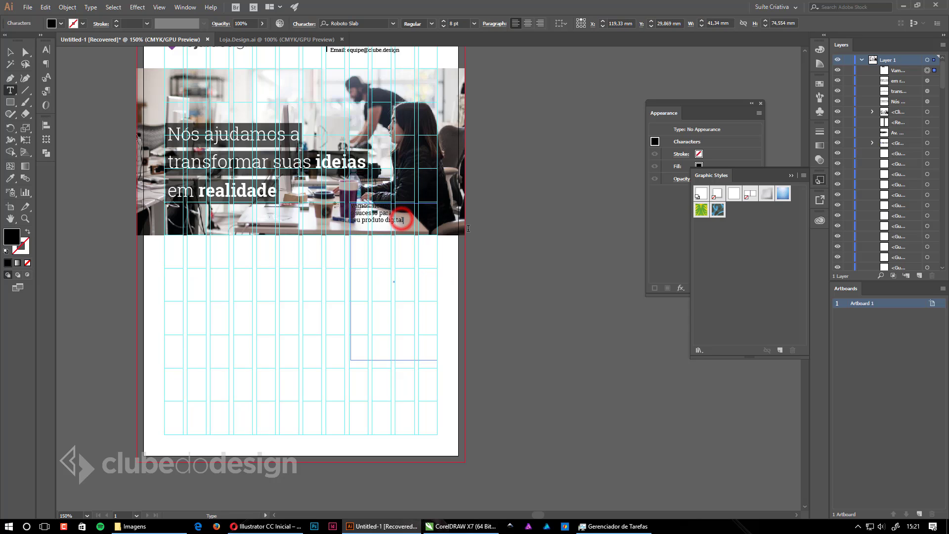
{"action": "key", "text": "Return"}
{"action": "key", "text": "ctrl+v"}
{"action": "key", "text": "Escape"}
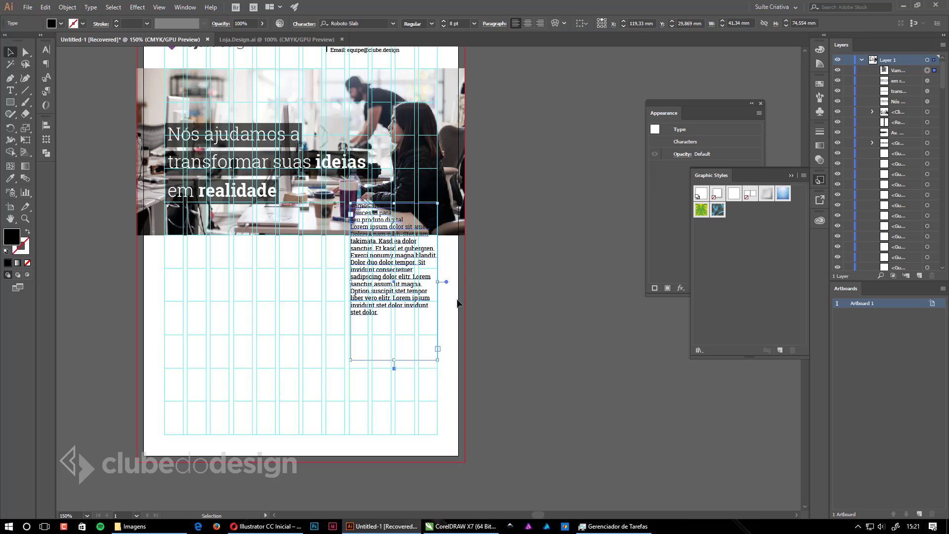
Set the "Vamos alcançar o sucesso para seu produto digital" heading to 12 pt
{"action": "left_click", "coordinate": [394, 272]}
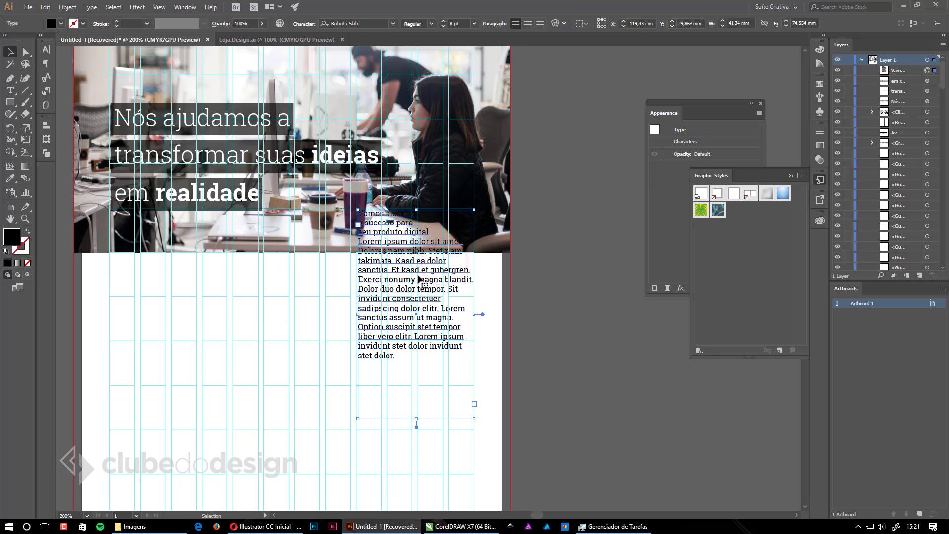
{"action": "double_click", "coordinate": [409, 235]}
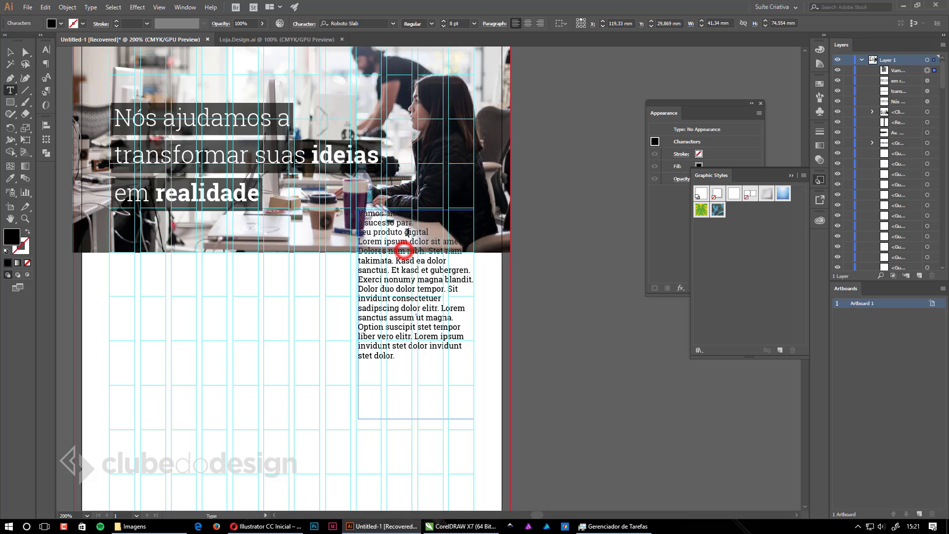
{"action": "triple_click", "coordinate": [430, 228]}
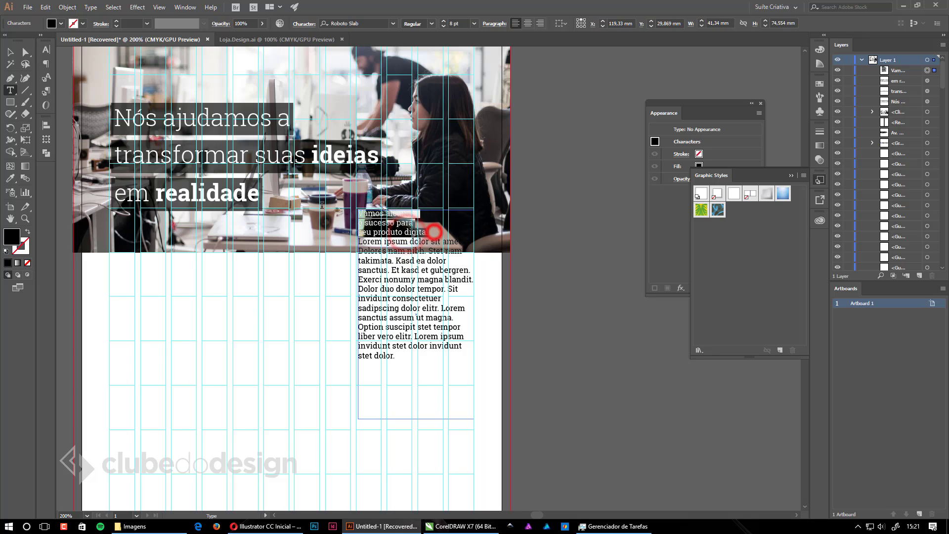
{"action": "left_click", "coordinate": [443, 22]}
{"action": "left_click", "coordinate": [444, 22]}
{"action": "left_click", "coordinate": [443, 22]}
{"action": "left_click", "coordinate": [444, 22]}
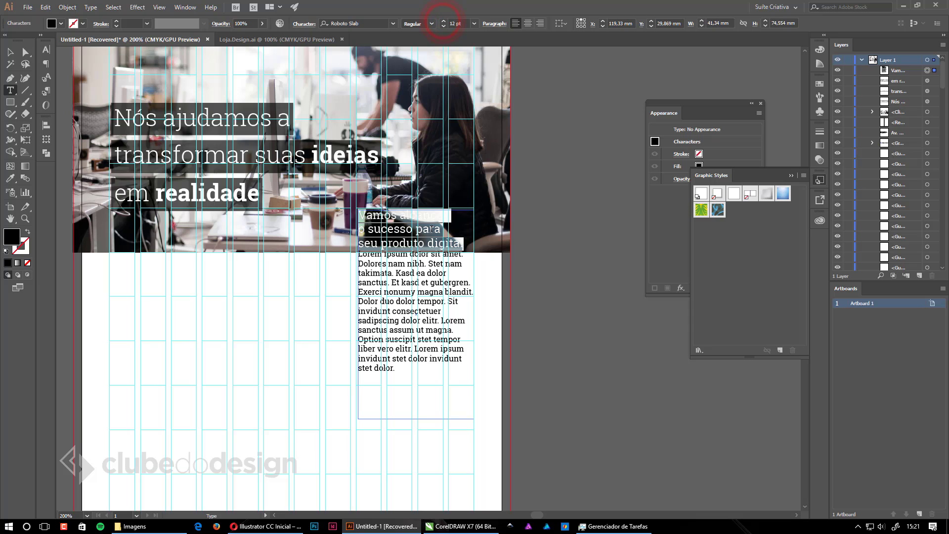
{"action": "left_click", "coordinate": [429, 366]}
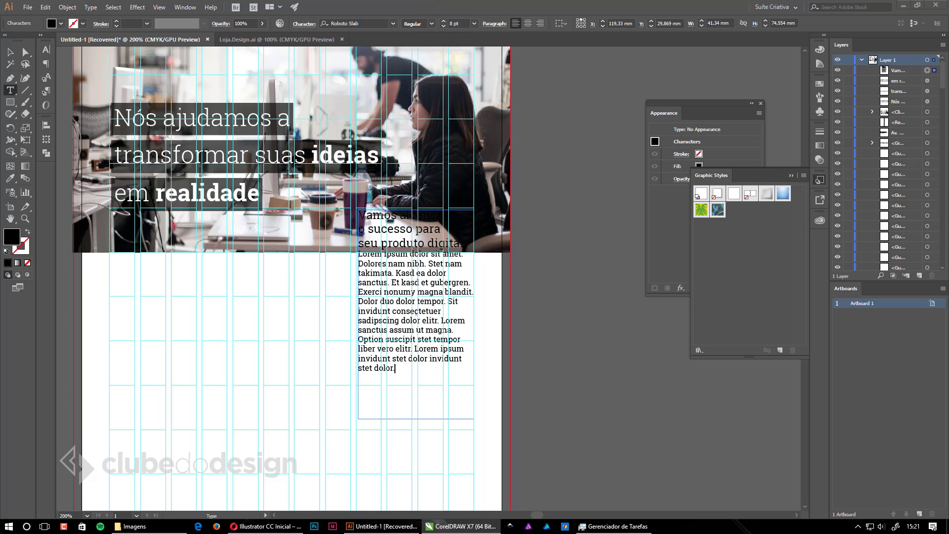
{"action": "left_click_drag", "start_coordinate": [403, 369], "coordinate": [346, 243]}
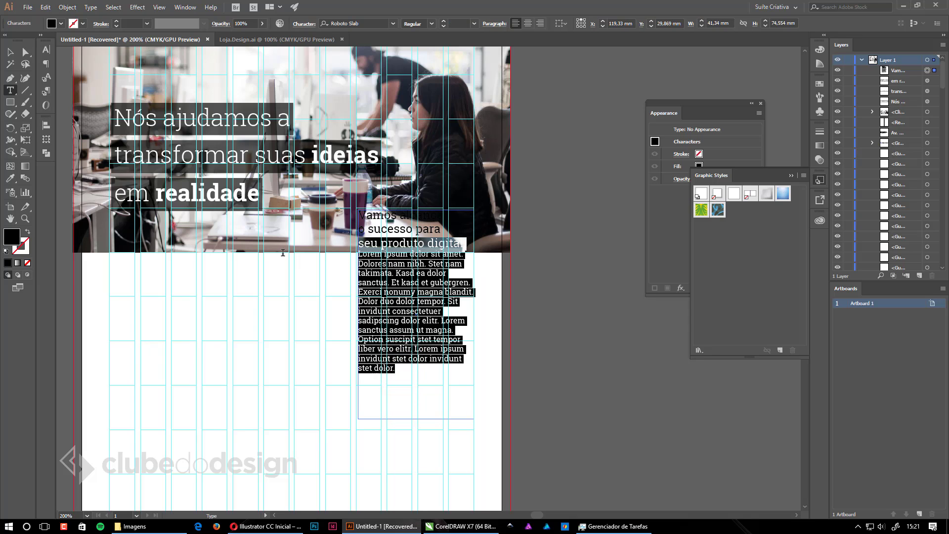
{"action": "left_click", "coordinate": [10, 52]}
{"action": "left_click", "coordinate": [589, 361]}
{"action": "left_click", "coordinate": [455, 331], "text": "ctrl"}
{"action": "left_click_drag", "start_coordinate": [423, 319], "coordinate": [455, 344]}
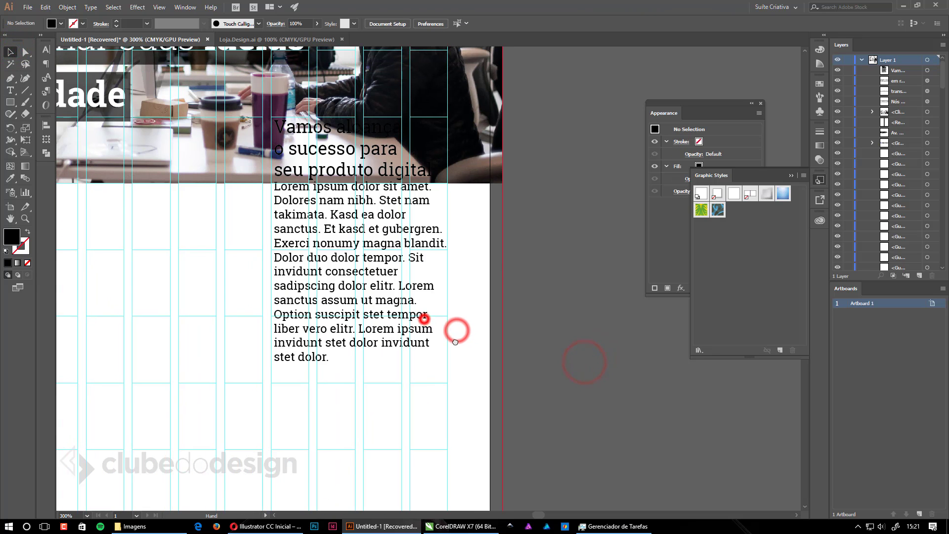
{"action": "left_click", "coordinate": [381, 305], "text": "ctrl+alt"}
{"action": "left_click_drag", "start_coordinate": [356, 267], "coordinate": [369, 335]}
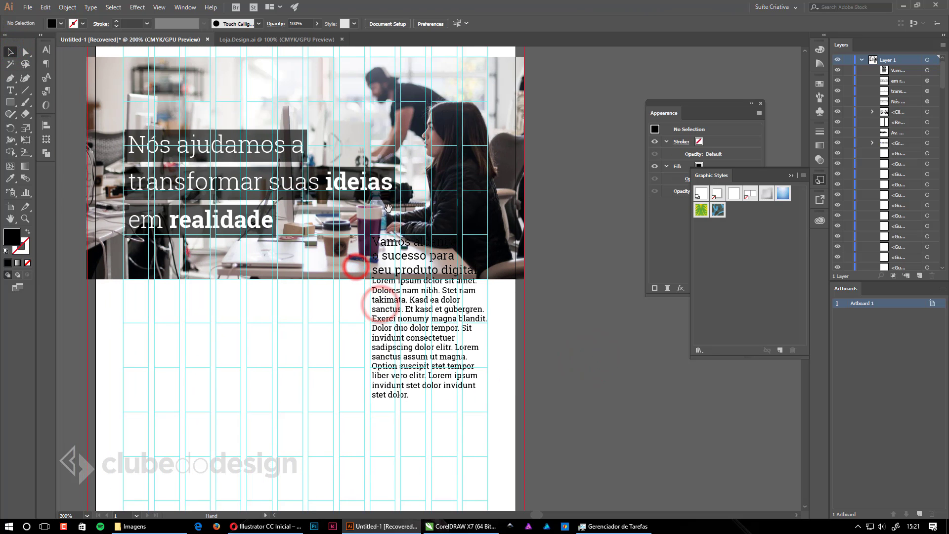
{"action": "left_click_drag", "start_coordinate": [389, 213], "coordinate": [359, 232]}
Make the text area's heading Bold and insert an empty line between it and the lorem ipsum paragraph
{"action": "double_click", "coordinate": [396, 280]}
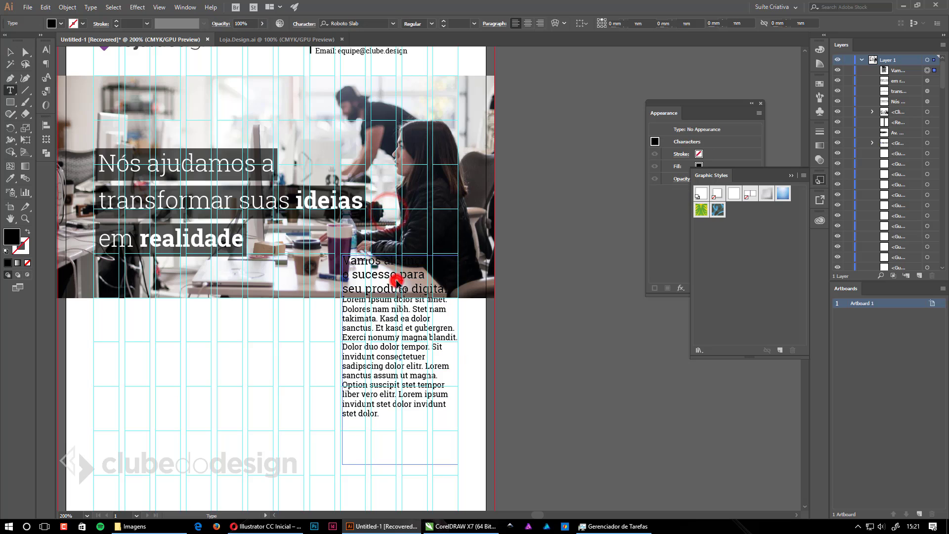
{"action": "triple_click", "coordinate": [451, 290]}
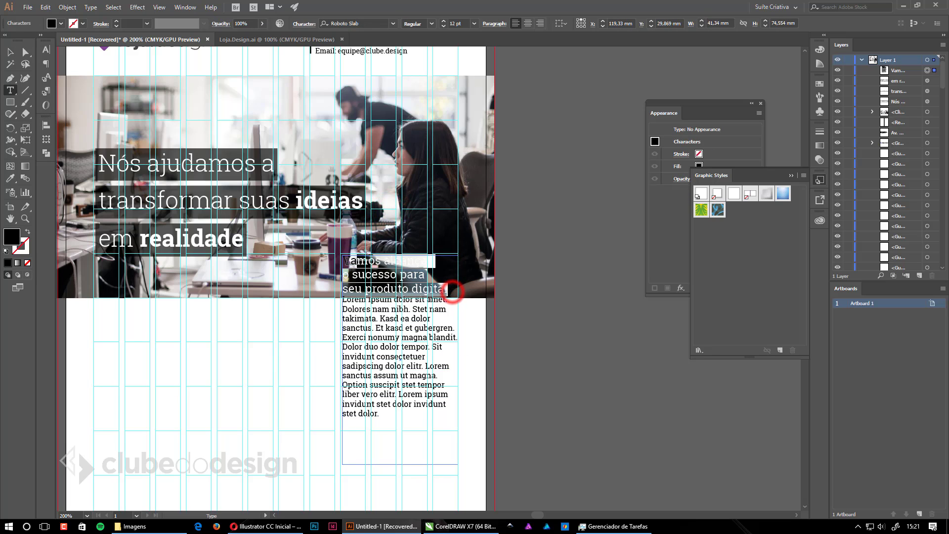
{"action": "left_click", "coordinate": [430, 24]}
{"action": "left_click", "coordinate": [424, 64]}
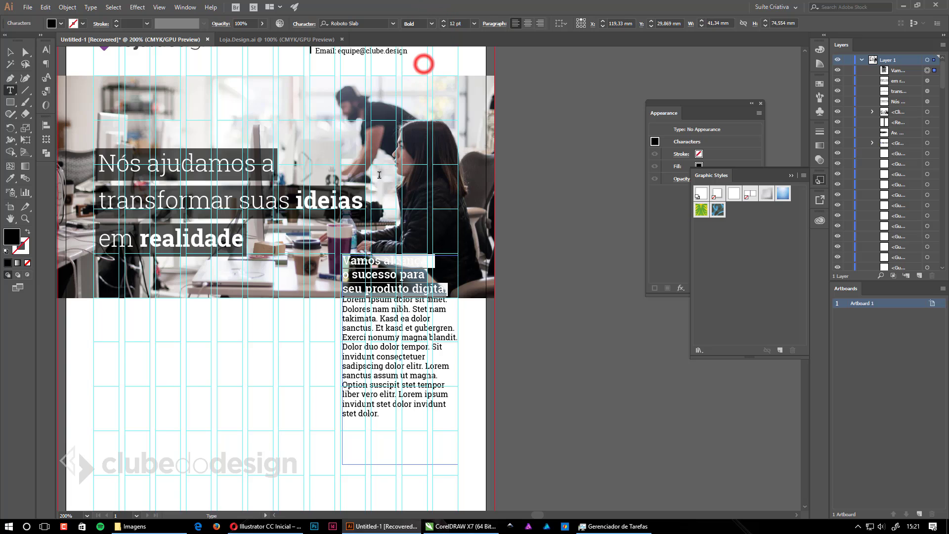
{"action": "left_click", "coordinate": [375, 298]}
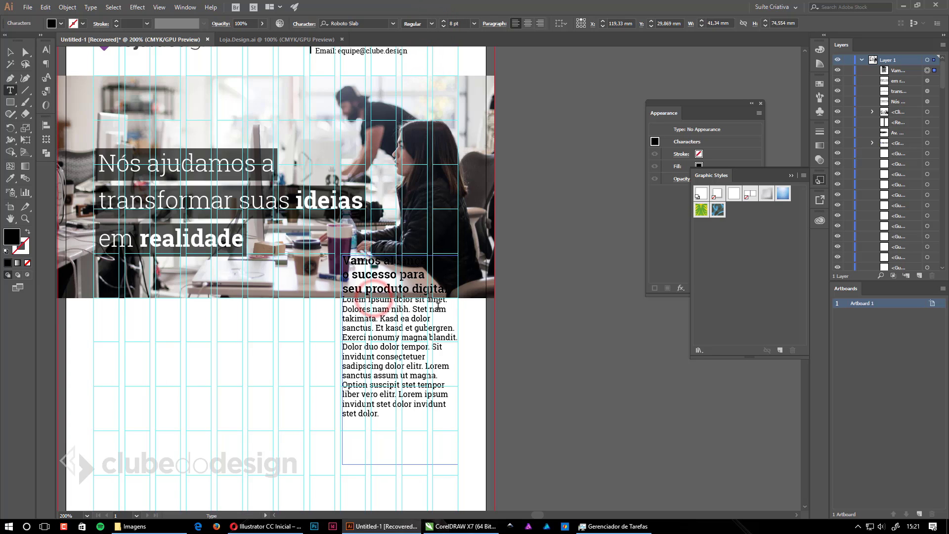
{"action": "key", "text": "Return"}
{"action": "left_click", "coordinate": [10, 52]}
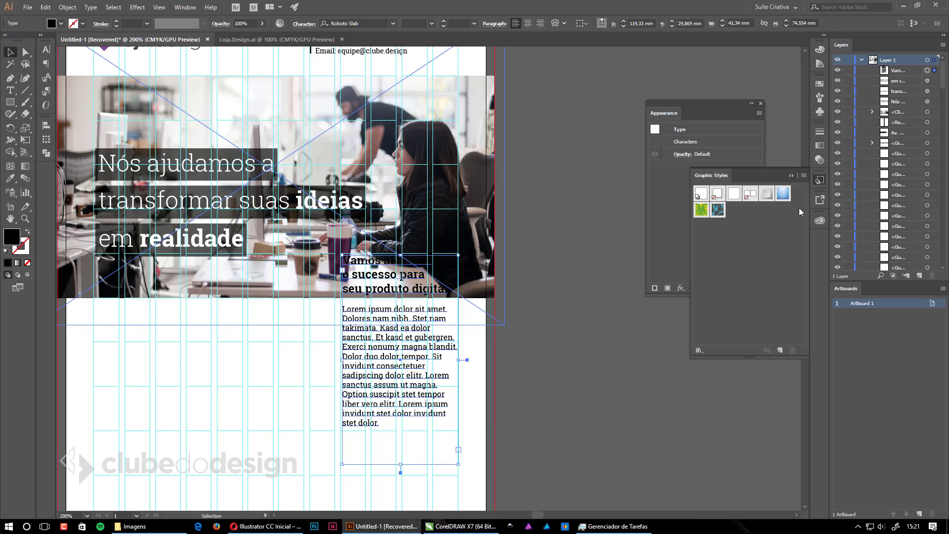
Add a new black fill to the text area's appearance and place it below the characters
{"action": "left_click", "coordinate": [682, 190]}
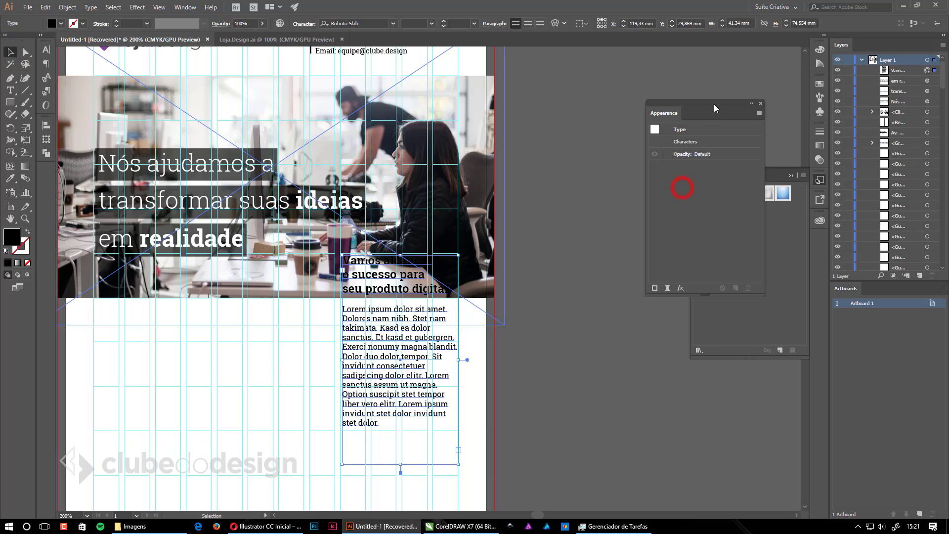
{"action": "left_click_drag", "start_coordinate": [718, 101], "coordinate": [610, 101]}
{"action": "left_click", "coordinate": [561, 289]}
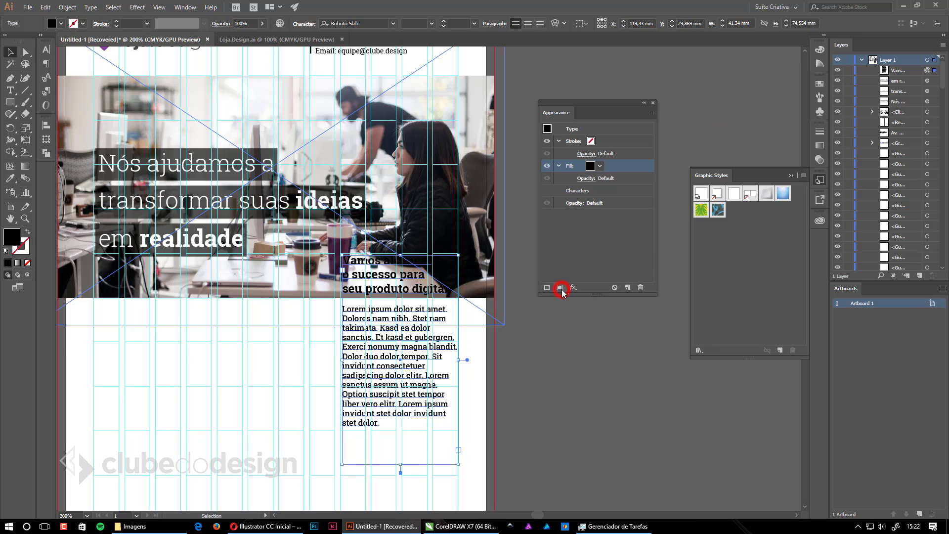
{"action": "left_click", "coordinate": [599, 191]}
{"action": "left_click_drag", "start_coordinate": [599, 193], "coordinate": [603, 173]}
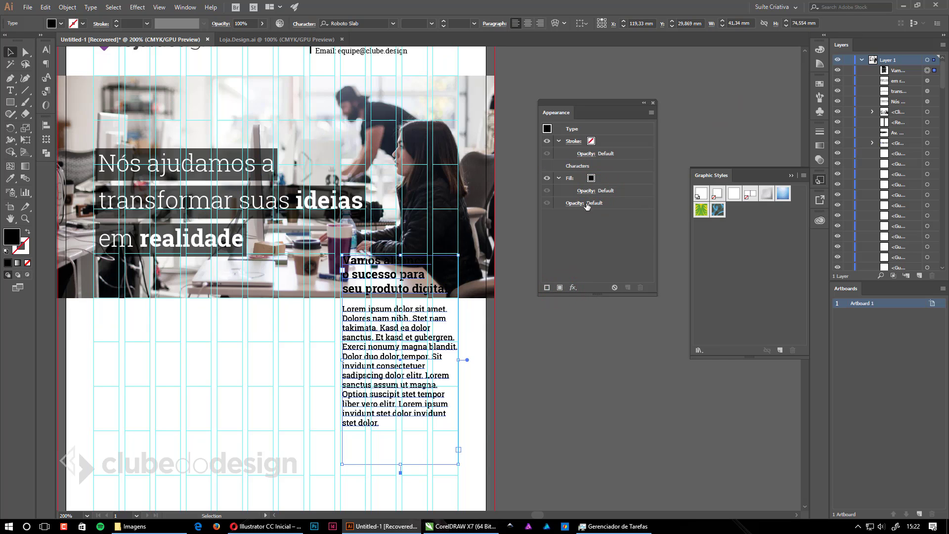
Apply a Convert to Shape Rectangle effect to the new fill, with relative size, 1 mm extra width and 1 mm extra height
{"action": "left_click", "coordinate": [571, 181]}
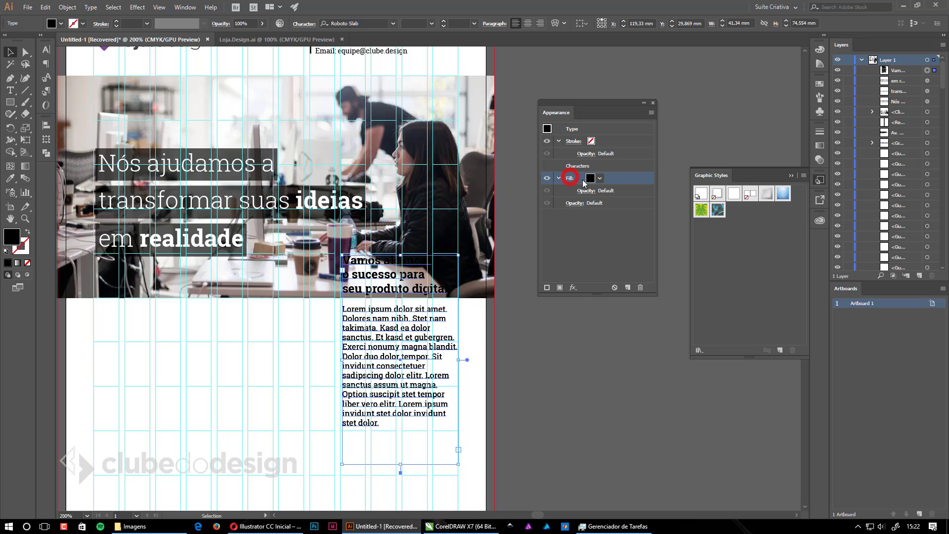
{"action": "left_click", "coordinate": [573, 287]}
{"action": "left_click", "coordinate": [617, 65]}
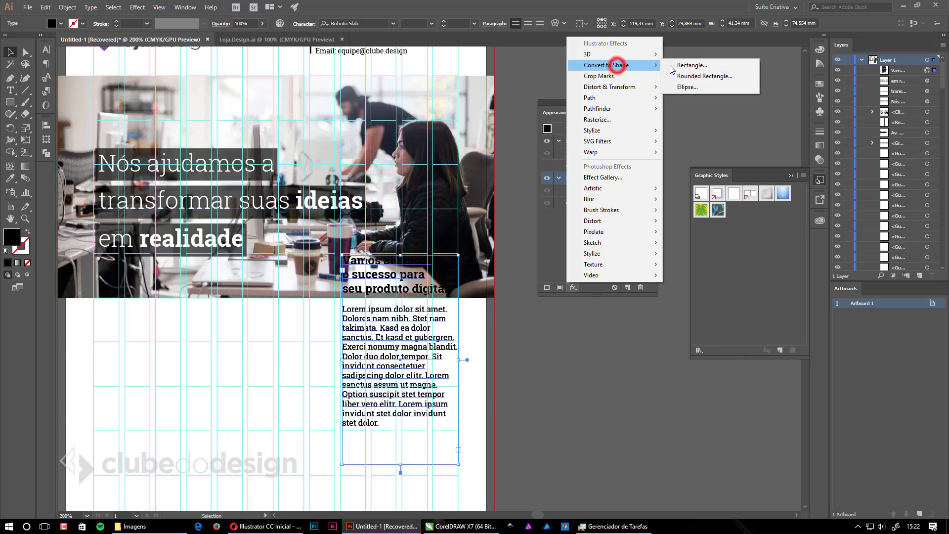
{"action": "left_click", "coordinate": [708, 66]}
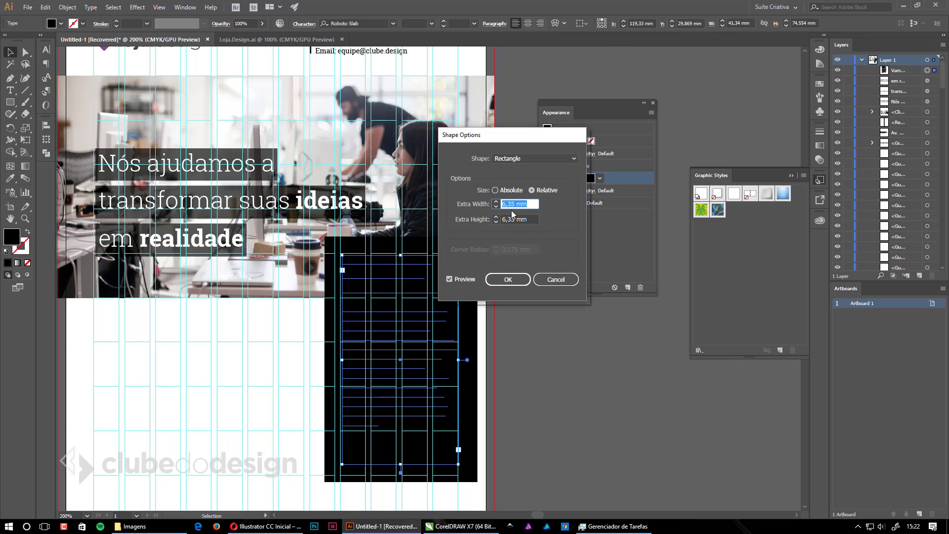
{"action": "type", "text": "1"}
{"action": "left_click", "coordinate": [531, 219]}
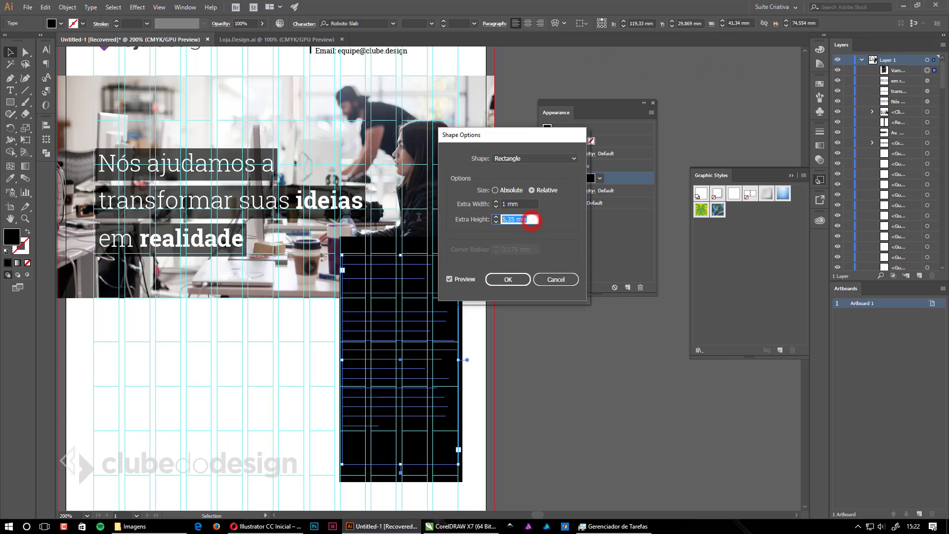
{"action": "type", "text": "1"}
Increase the rectangle effect's extra width and extra height to 1,5 mm and apply it
{"action": "left_click", "coordinate": [517, 204]}
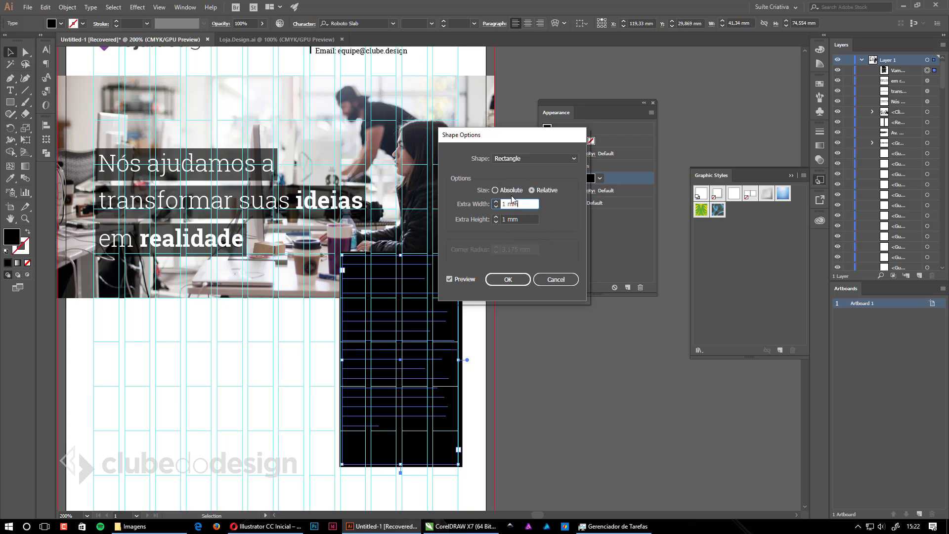
{"action": "left_click_drag", "start_coordinate": [525, 201], "coordinate": [398, 197]}
{"action": "type", "text": "1,5"}
{"action": "left_click", "coordinate": [527, 219]}
{"action": "type", "text": "1"}
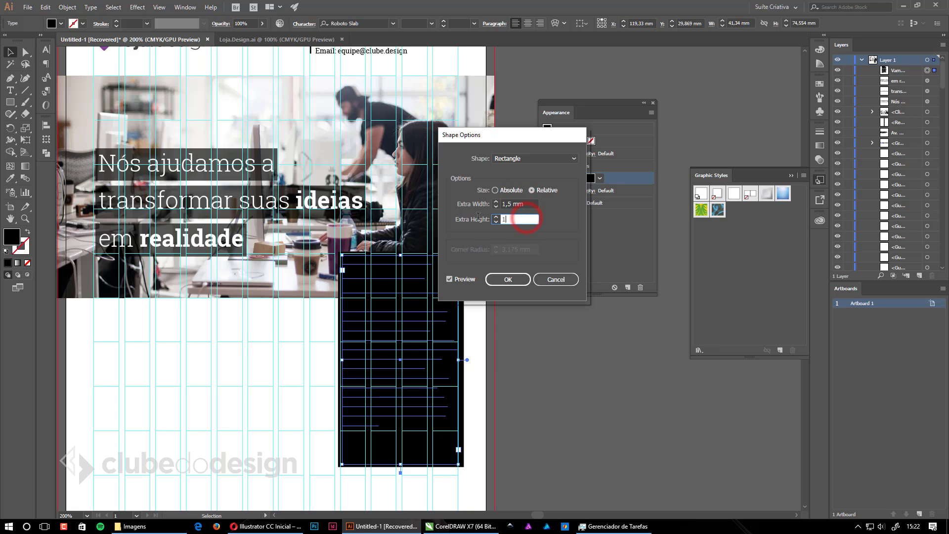
{"action": "left_click", "coordinate": [508, 279]}
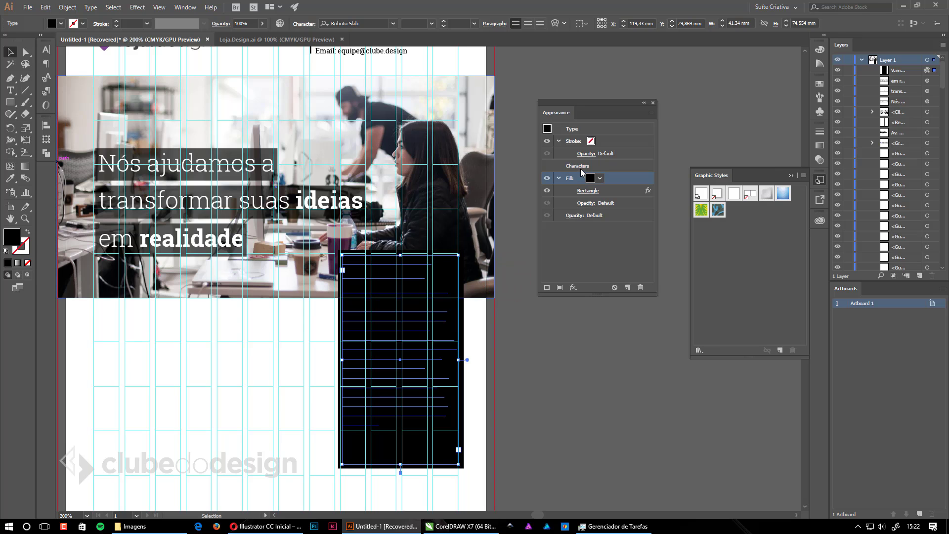
Colour all the characters in the text area white and deselect it
{"action": "double_click", "coordinate": [584, 167]}
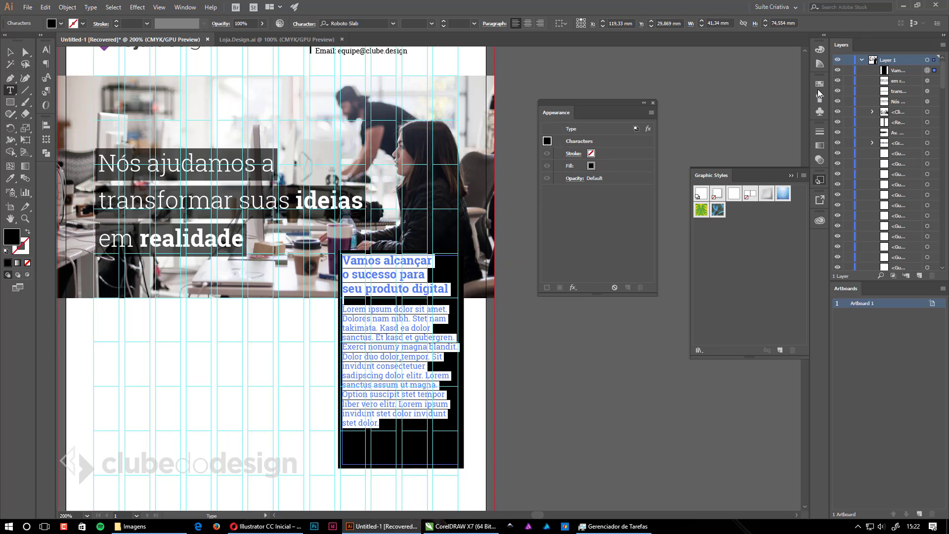
{"action": "left_click", "coordinate": [819, 84]}
{"action": "left_click", "coordinate": [700, 94]}
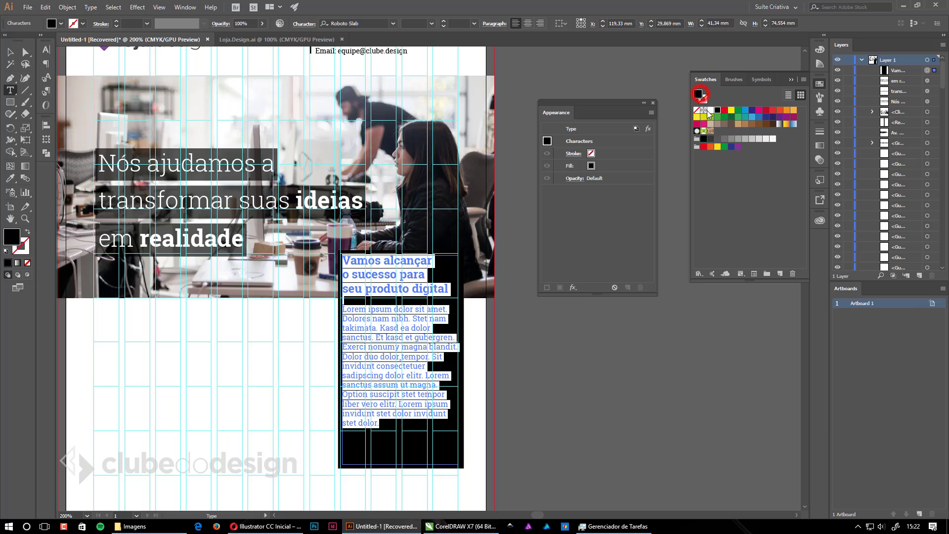
{"action": "left_click", "coordinate": [709, 110]}
{"action": "left_click", "coordinate": [792, 81]}
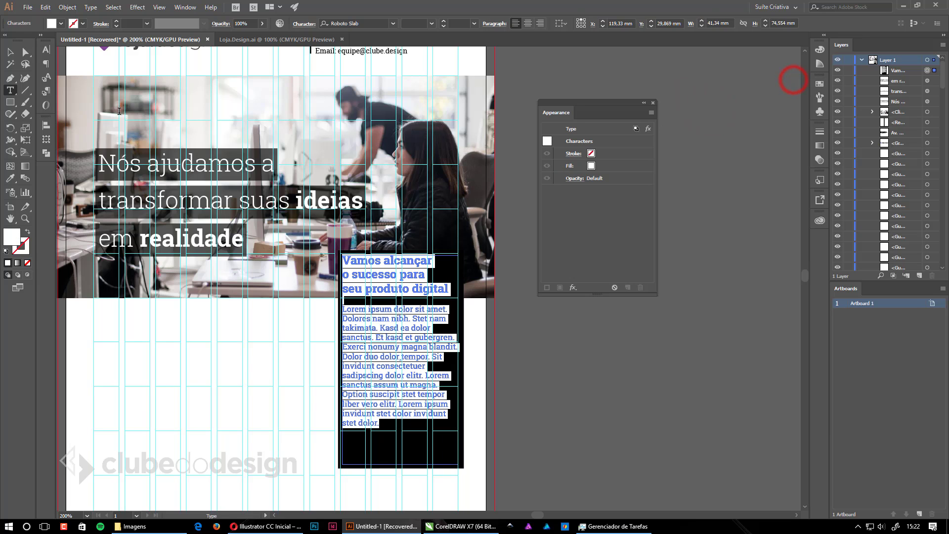
{"action": "left_click", "coordinate": [10, 51]}
{"action": "left_click", "coordinate": [602, 402]}
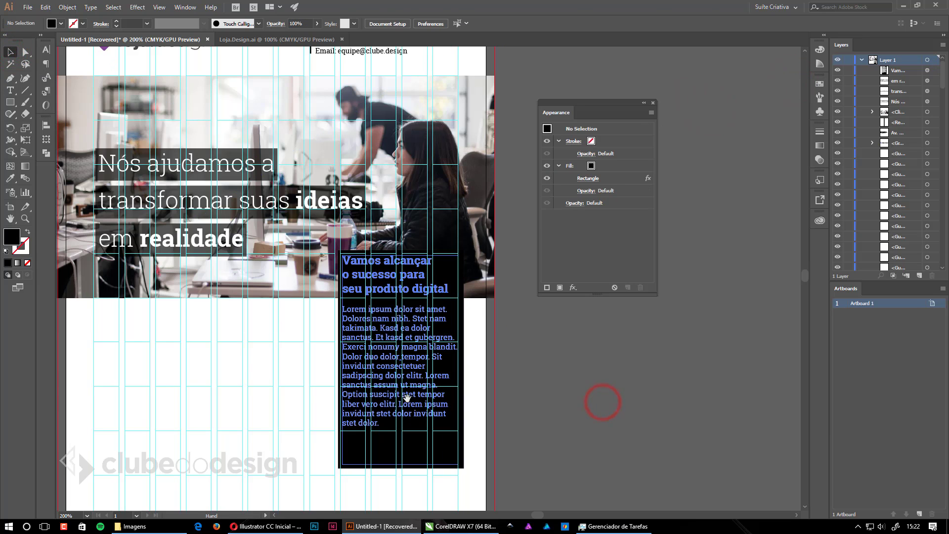
Preview the flyer with the grid guides hidden and show the guides again
{"action": "left_click", "coordinate": [385, 390], "text": "ctrl+alt"}
{"action": "left_click_drag", "start_coordinate": [416, 388], "coordinate": [384, 437]}
{"action": "key", "text": "ctrl+;"}
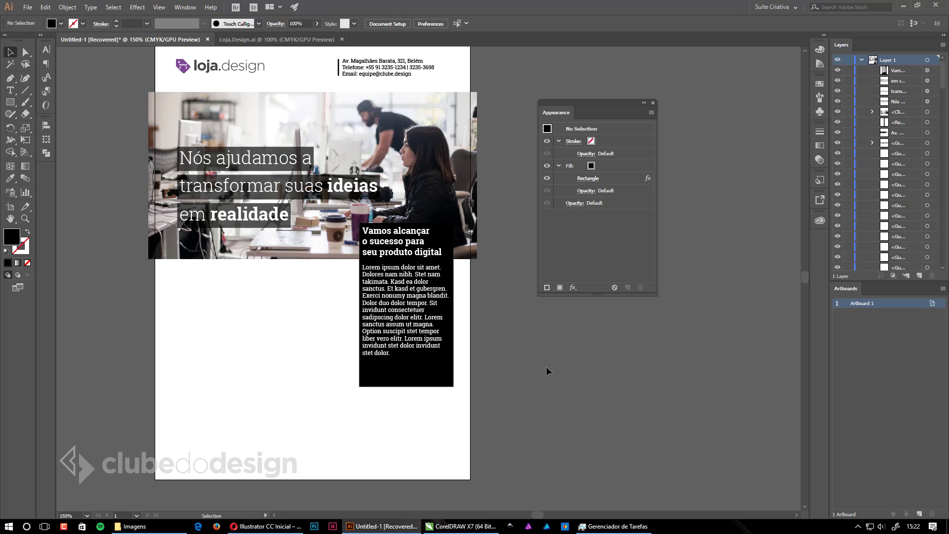
{"action": "key", "text": "z"}
{"action": "key", "text": "ctrl+;"}
Shrink the text area to about 40.4 × 73.4 mm from its upper and left edges so the black box meets the grid lines
{"action": "left_click_drag", "start_coordinate": [411, 328], "coordinate": [462, 396]}
{"action": "left_click_drag", "start_coordinate": [436, 319], "coordinate": [421, 337]}
{"action": "left_click_drag", "start_coordinate": [391, 276], "coordinate": [424, 299]}
{"action": "left_click", "coordinate": [374, 199]}
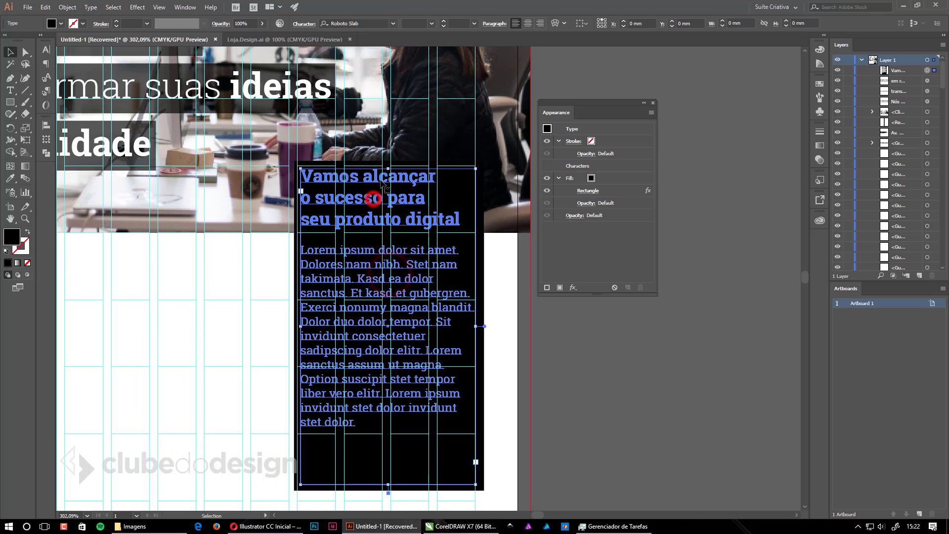
{"action": "left_click_drag", "start_coordinate": [388, 168], "coordinate": [388, 174]}
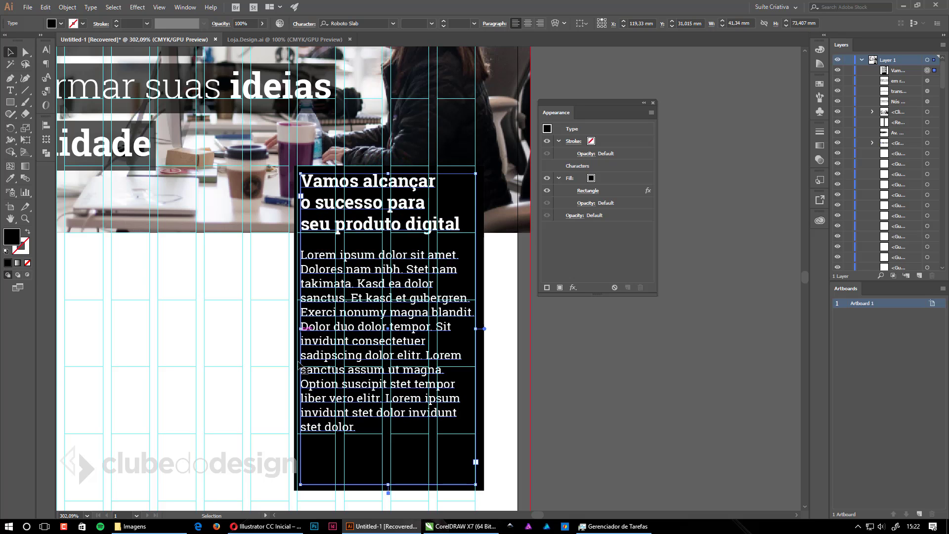
{"action": "left_click_drag", "start_coordinate": [301, 329], "coordinate": [304, 329]}
{"action": "left_click_drag", "start_coordinate": [470, 428], "coordinate": [458, 334]}
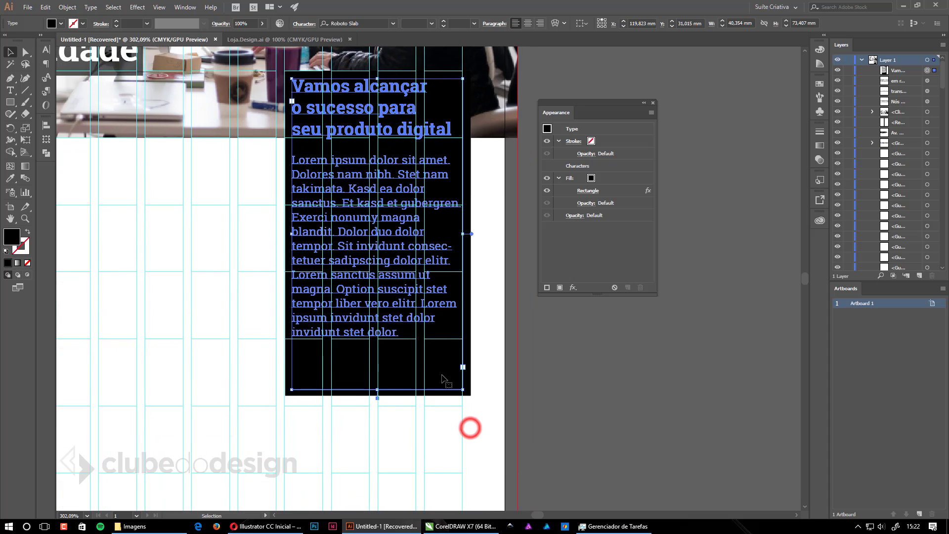
{"action": "left_click_drag", "start_coordinate": [429, 260], "coordinate": [431, 316]}
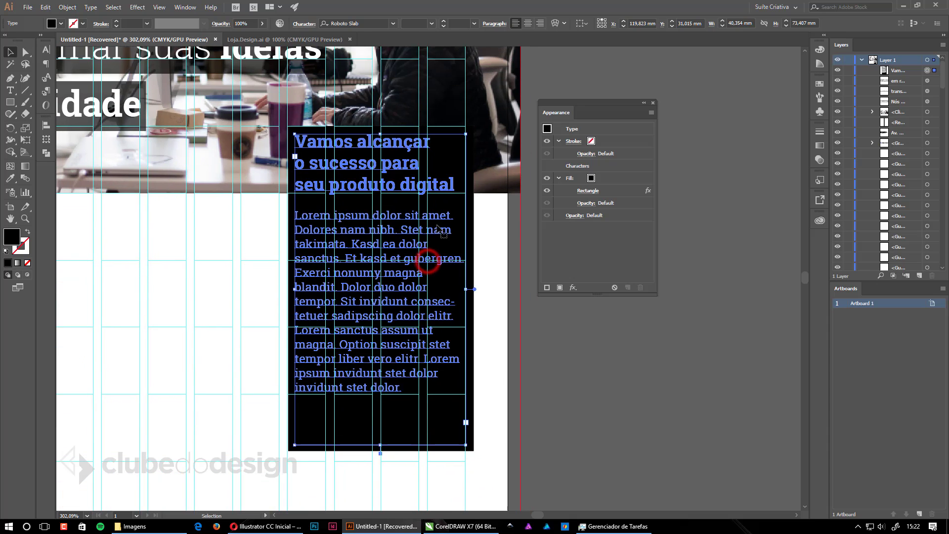
Narrow the text area from its right edge to about 38.5 mm so the black box meets the right margin guide
{"action": "key", "text": "ctrl+minus"}
{"action": "left_click_drag", "start_coordinate": [396, 227], "coordinate": [338, 255]}
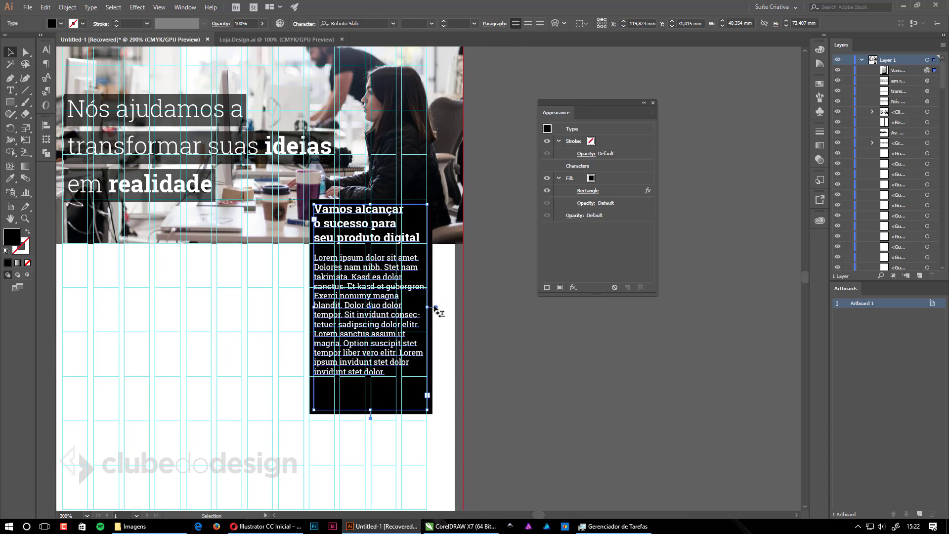
{"action": "left_click_drag", "start_coordinate": [428, 307], "coordinate": [422, 307]}
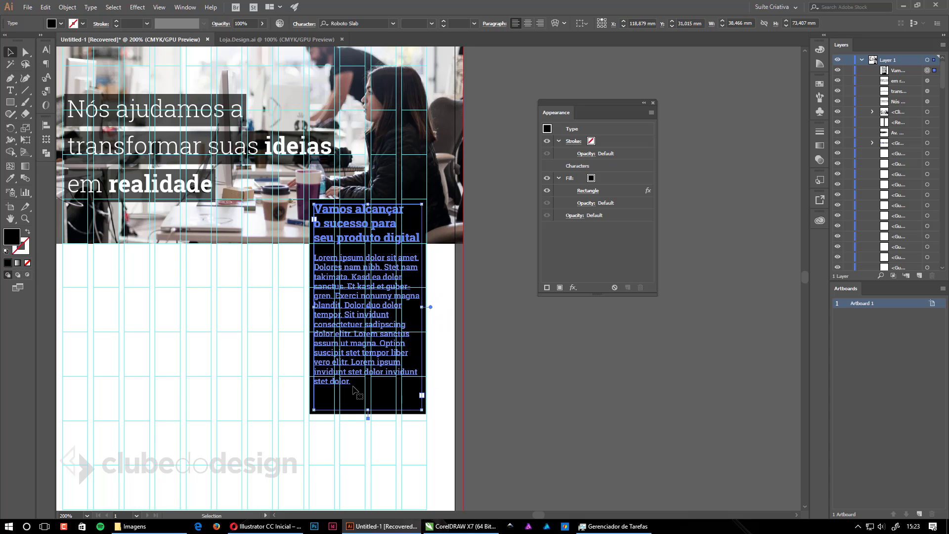
Copy the sentence "Sit invidunt consectetuer sadipscing dolor elitr." from the body text and paste it at the end of the paragraph
{"action": "left_click_drag", "start_coordinate": [400, 386], "coordinate": [428, 384]}
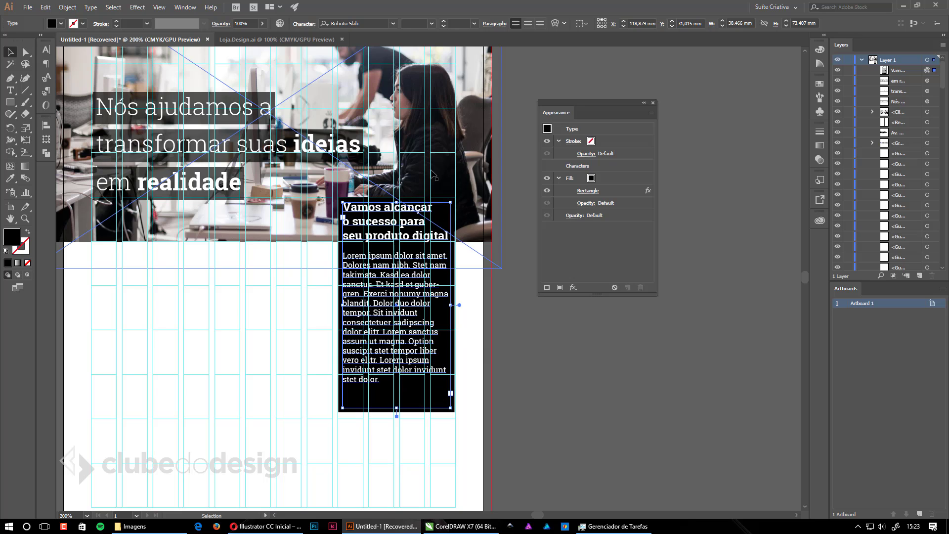
{"action": "double_click", "coordinate": [374, 382]}
{"action": "double_click", "coordinate": [375, 313]}
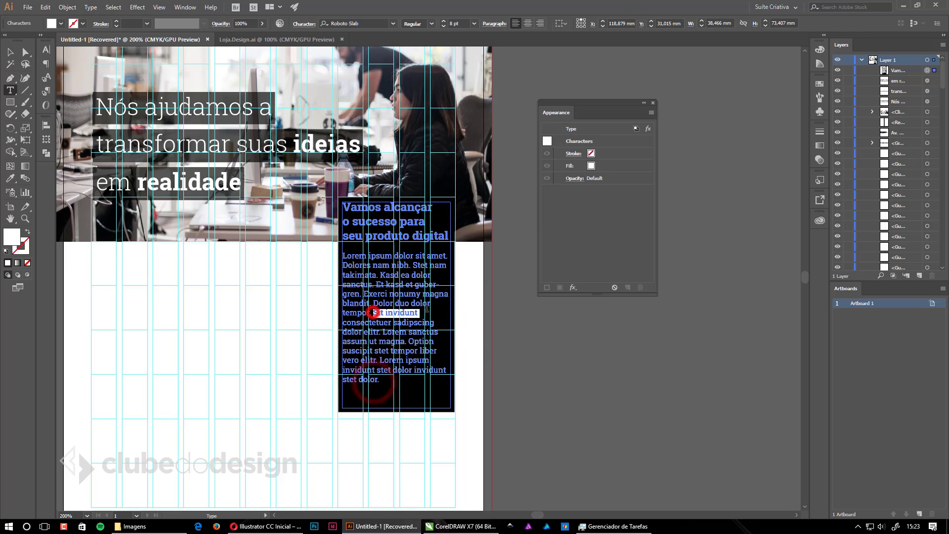
{"action": "left_click_drag", "start_coordinate": [387, 332], "coordinate": [374, 315]}
{"action": "key", "text": "ctrl+c"}
{"action": "left_click", "coordinate": [391, 380]}
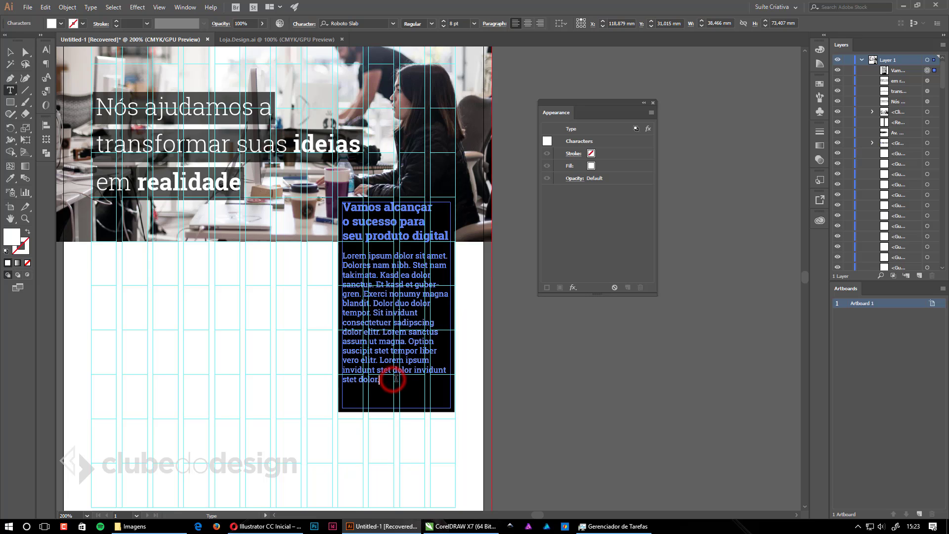
{"action": "key", "text": "ctrl+v"}
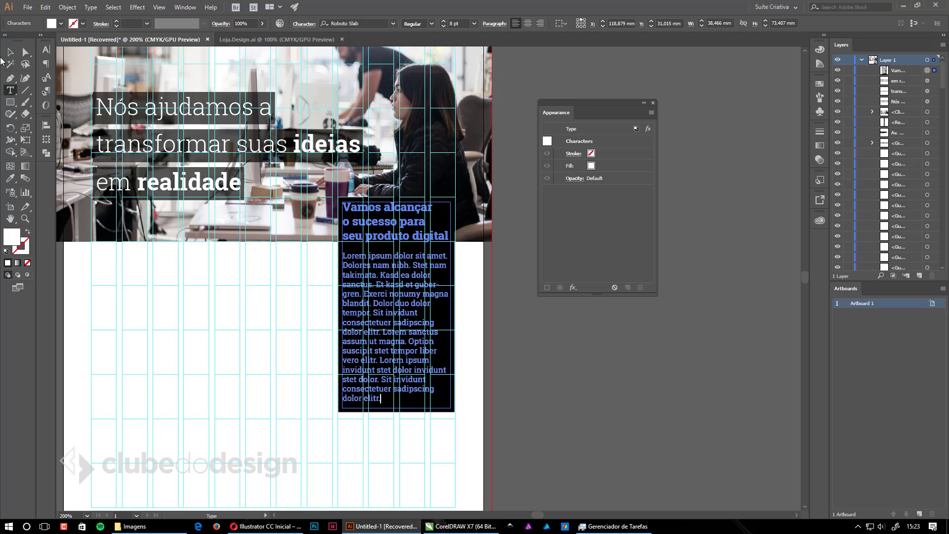
Select the whole body paragraph in the black box, apply the Regular font style and deselect the text area
{"action": "left_click_drag", "start_coordinate": [387, 399], "coordinate": [322, 258]}
{"action": "left_click", "coordinate": [431, 23]}
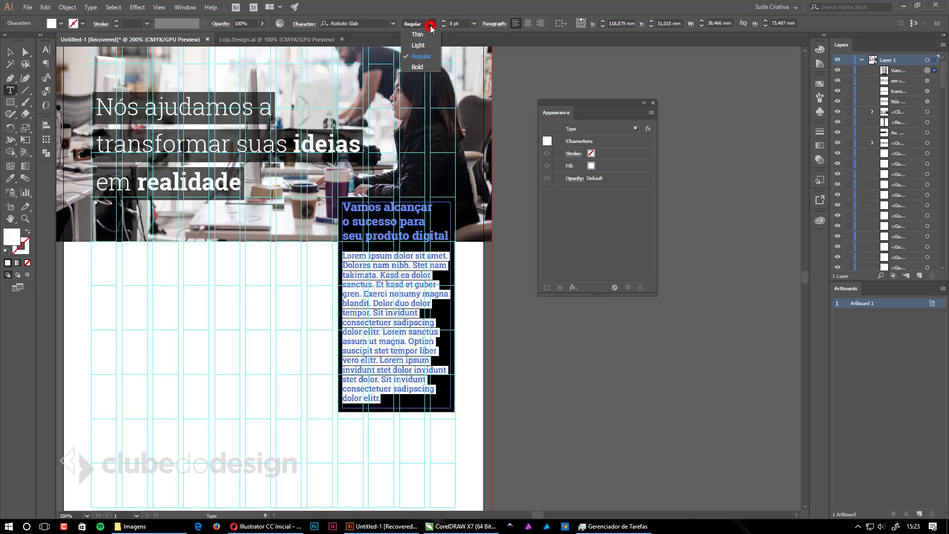
{"action": "left_click", "coordinate": [426, 55]}
{"action": "left_click", "coordinate": [12, 51]}
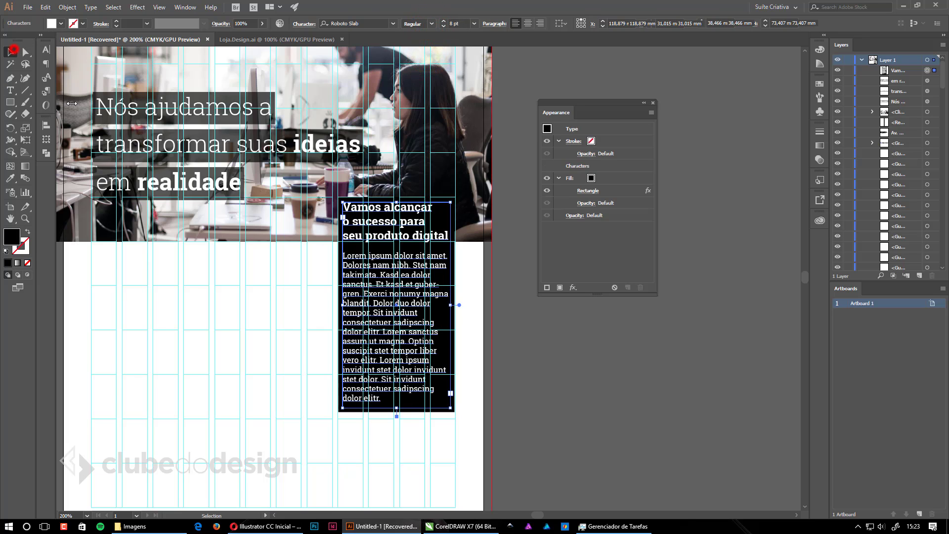
{"action": "left_click", "coordinate": [610, 396]}
{"action": "left_click", "coordinate": [579, 431]}
Move the Appearance panel clear of the page and preview the whole flyer with the grid guides hidden
{"action": "key", "text": "ctrl+minus"}
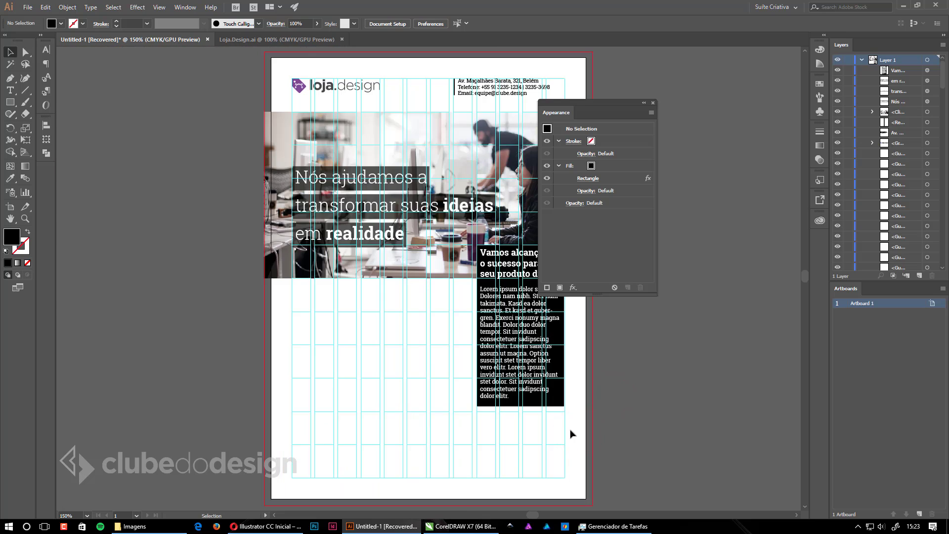
{"action": "left_click_drag", "start_coordinate": [604, 101], "coordinate": [735, 77]}
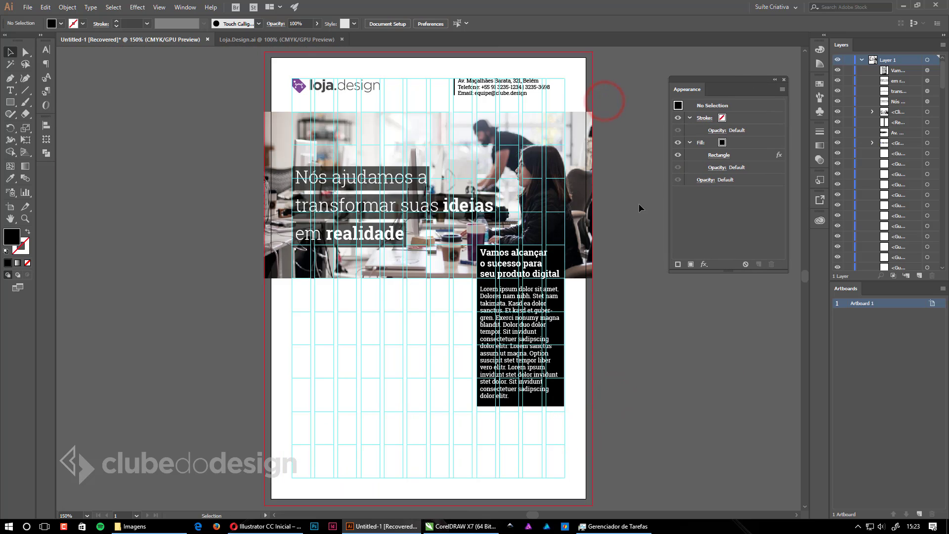
{"action": "key", "text": "ctrl+semicolon"}
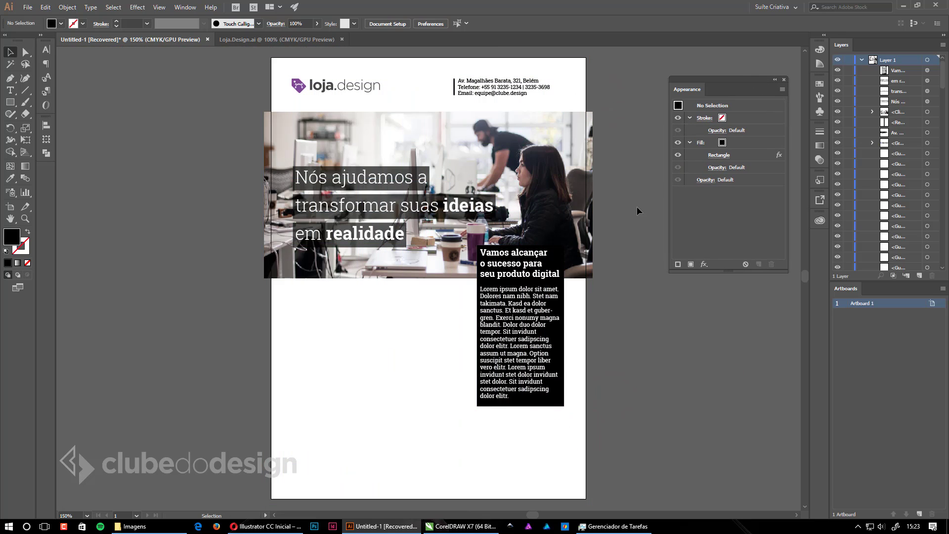
{"action": "left_click", "coordinate": [650, 384]}
{"action": "left_click_drag", "start_coordinate": [619, 396], "coordinate": [592, 398]}
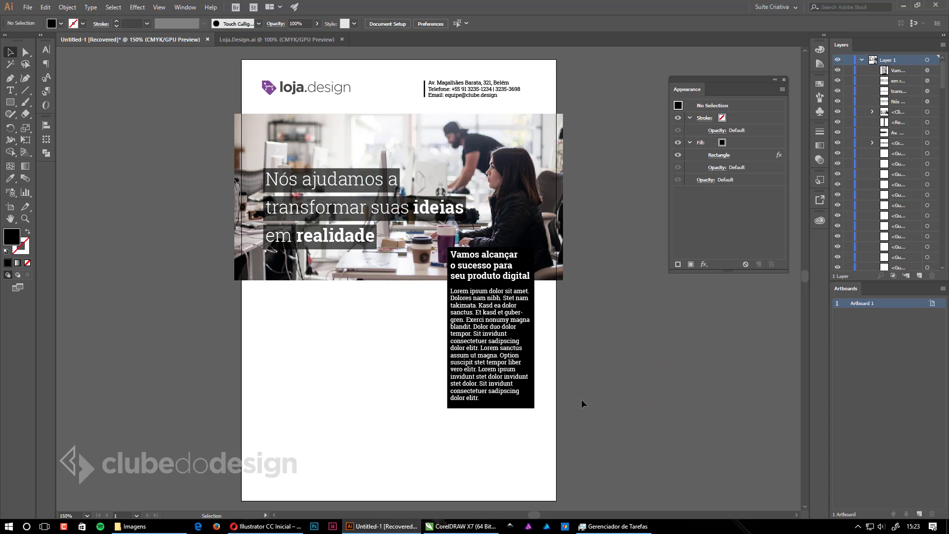
{"action": "left_click", "coordinate": [581, 399]}
{"action": "key", "text": "alt+Tab"}
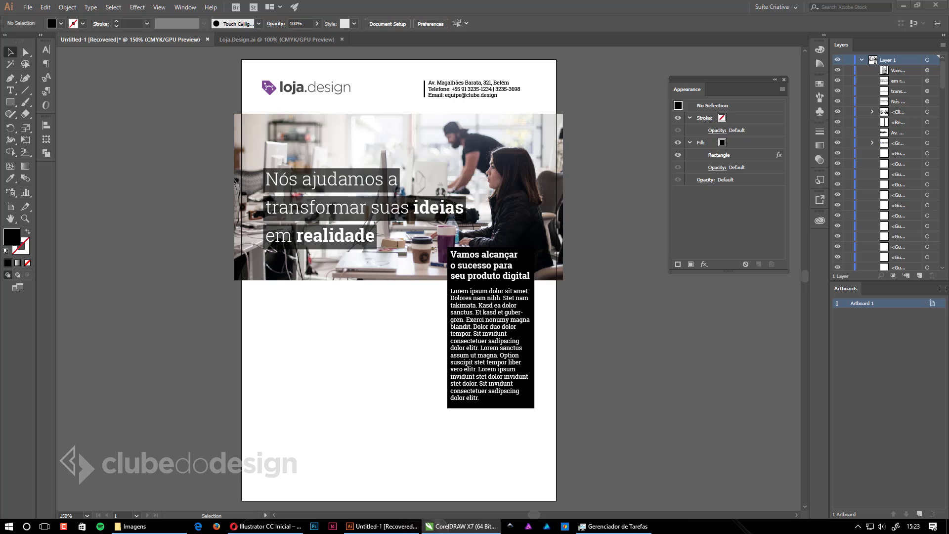
{"action": "left_click", "coordinate": [353, 321]}
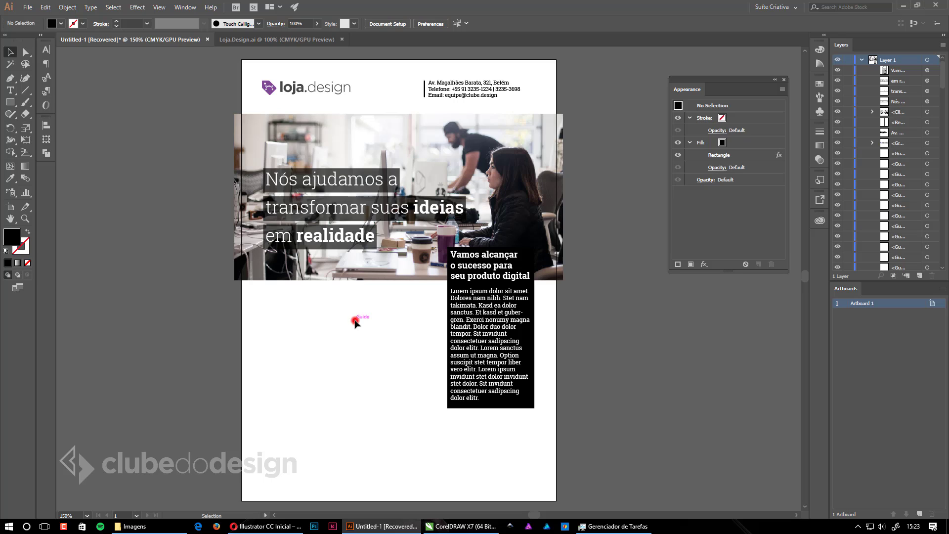
Add the two-line text "Estúdio Criativo" in the white area under the photo and align it right
{"action": "key", "text": "t"}
{"action": "left_click", "coordinate": [335, 316]}
{"action": "type", "text": "Estúdio"}
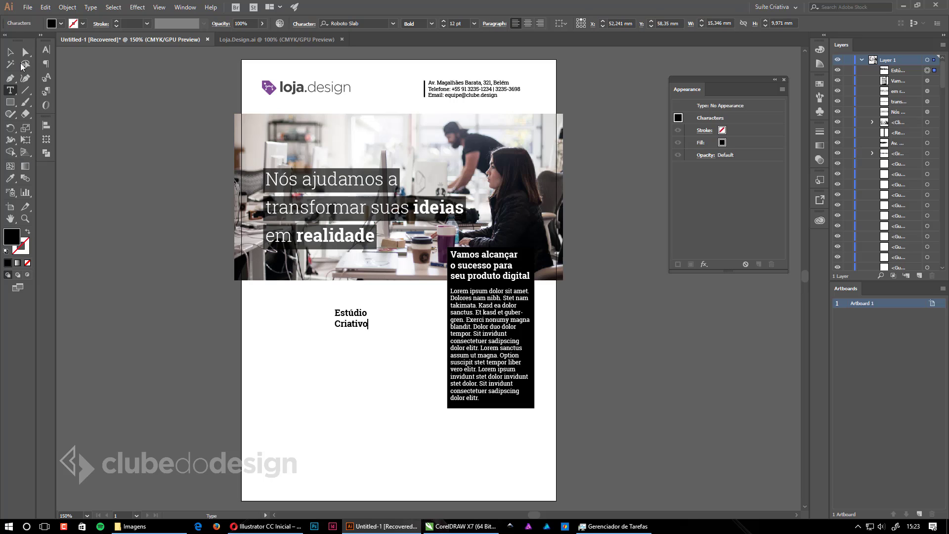
{"action": "left_click", "coordinate": [11, 52]}
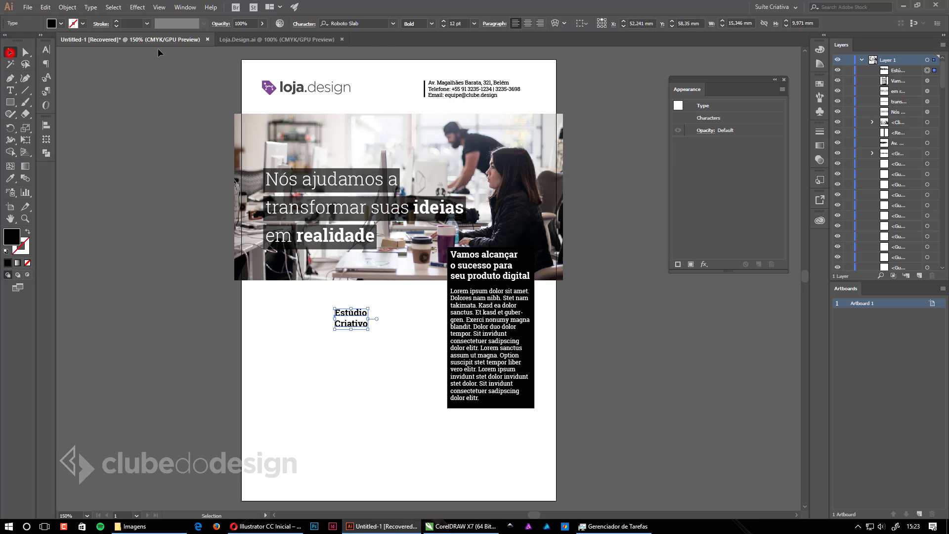
{"action": "left_click", "coordinate": [546, 23]}
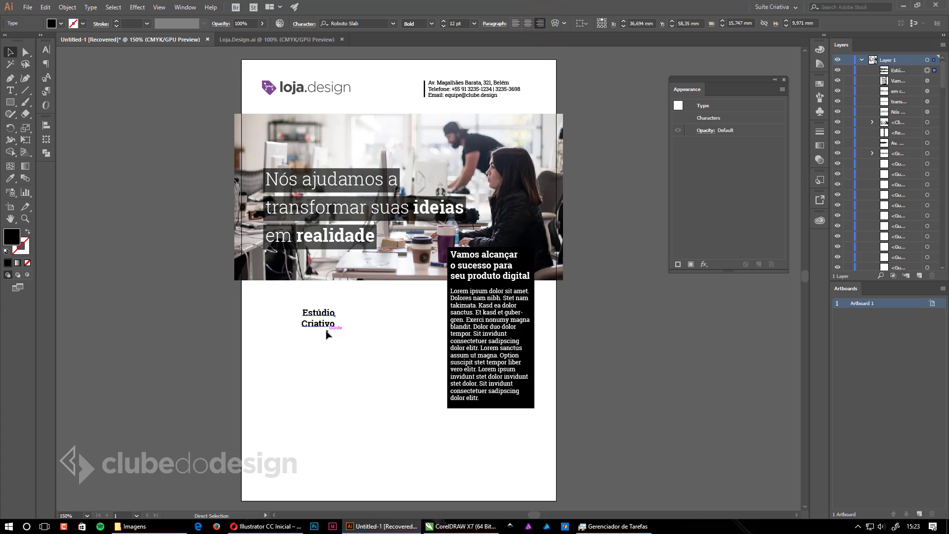
Show the guides, enlarge "Estúdio Criativo" to about 64 × 40.5 mm and place it beside the black box just under the photo
{"action": "key", "text": "ctrl+semicolon"}
{"action": "left_click_drag", "start_coordinate": [323, 326], "coordinate": [309, 381]}
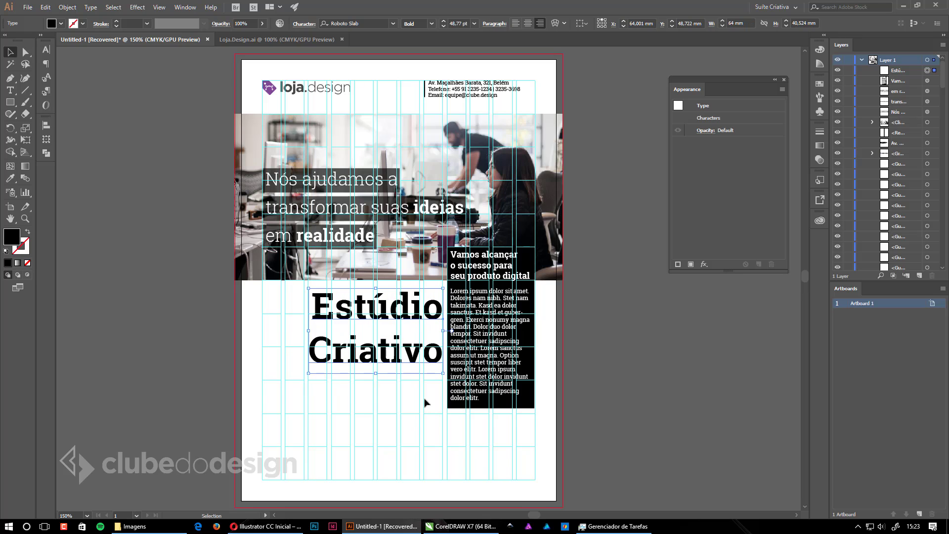
{"action": "left_click_drag", "start_coordinate": [415, 366], "coordinate": [428, 386]}
{"action": "left_click", "coordinate": [428, 356], "text": "ctrl"}
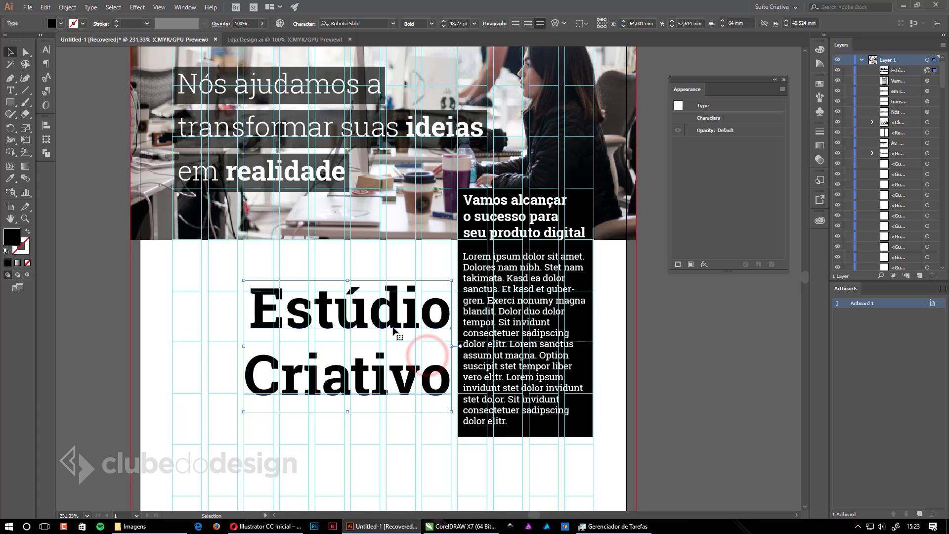
{"action": "left_click_drag", "start_coordinate": [398, 325], "coordinate": [396, 288]}
{"action": "left_click_drag", "start_coordinate": [469, 394], "coordinate": [448, 396]}
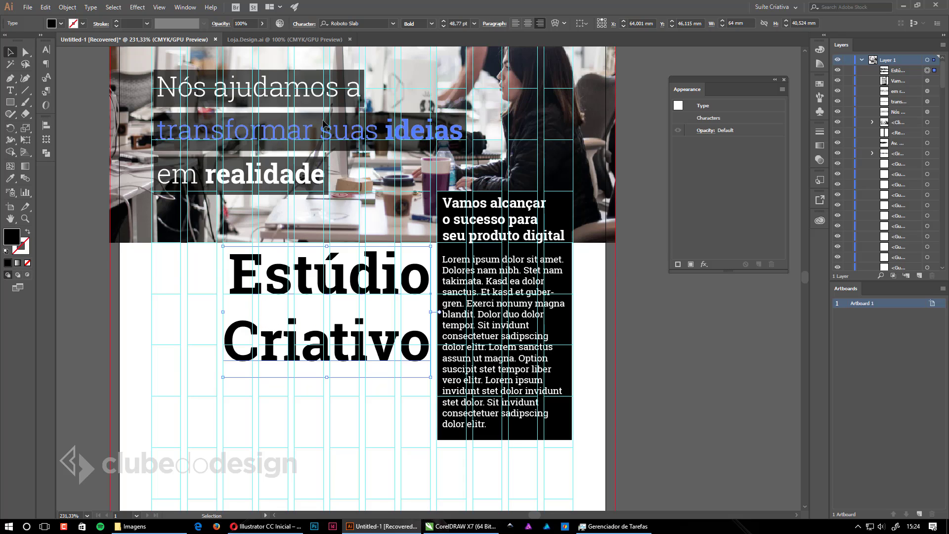
Tighten the leading of the "Estúdio Criativo" title to 44 pt
{"action": "left_click", "coordinate": [304, 25]}
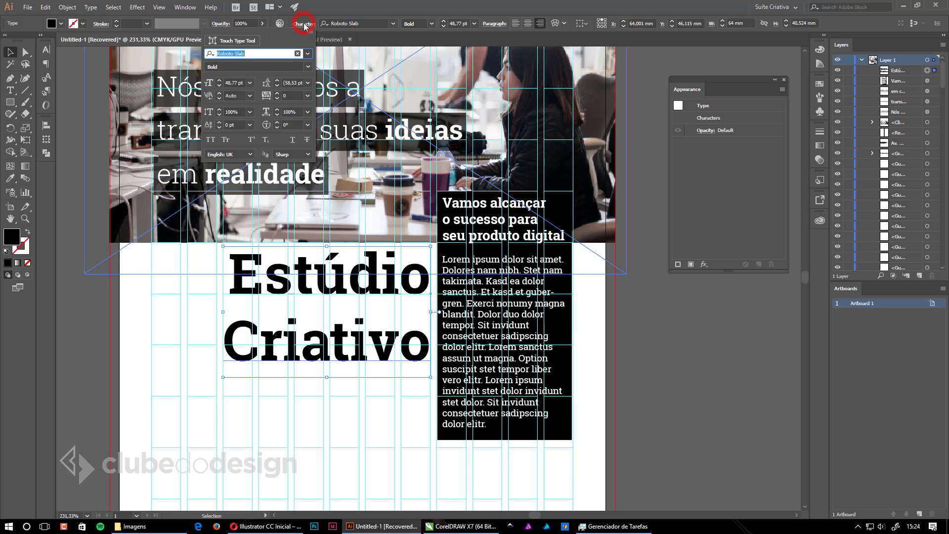
{"action": "left_click", "coordinate": [278, 86]}
{"action": "left_click", "coordinate": [278, 86]}
{"action": "left_click", "coordinate": [278, 86]}
{"action": "left_click", "coordinate": [278, 86]}
{"action": "left_click", "coordinate": [278, 86]}
{"action": "left_click", "coordinate": [278, 86]}
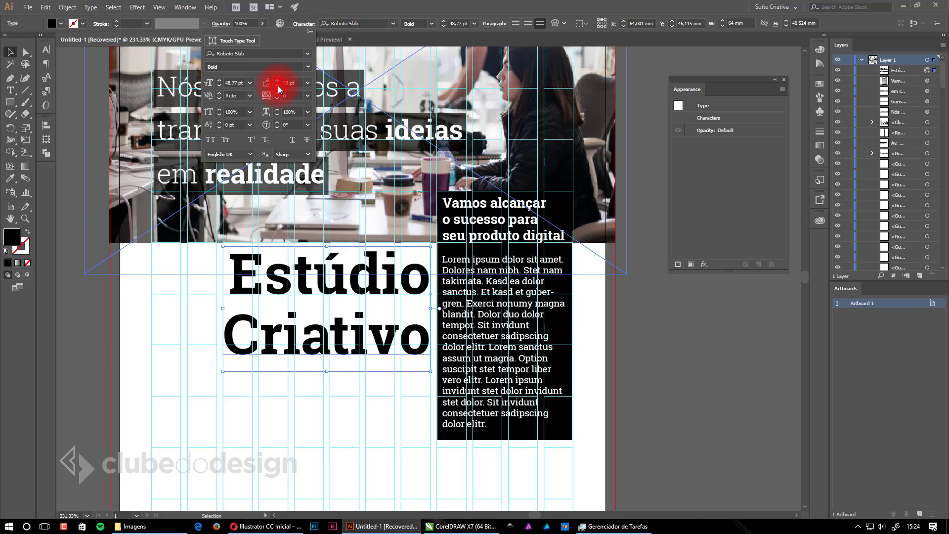
{"action": "left_click", "coordinate": [278, 86]}
{"action": "left_click", "coordinate": [278, 86]}
{"action": "left_click", "coordinate": [278, 87]}
{"action": "left_click", "coordinate": [277, 87]}
{"action": "left_click", "coordinate": [278, 87]}
{"action": "left_click", "coordinate": [277, 87]}
{"action": "left_click", "coordinate": [278, 87]}
{"action": "left_click", "coordinate": [278, 87]}
{"action": "left_click", "coordinate": [278, 87]}
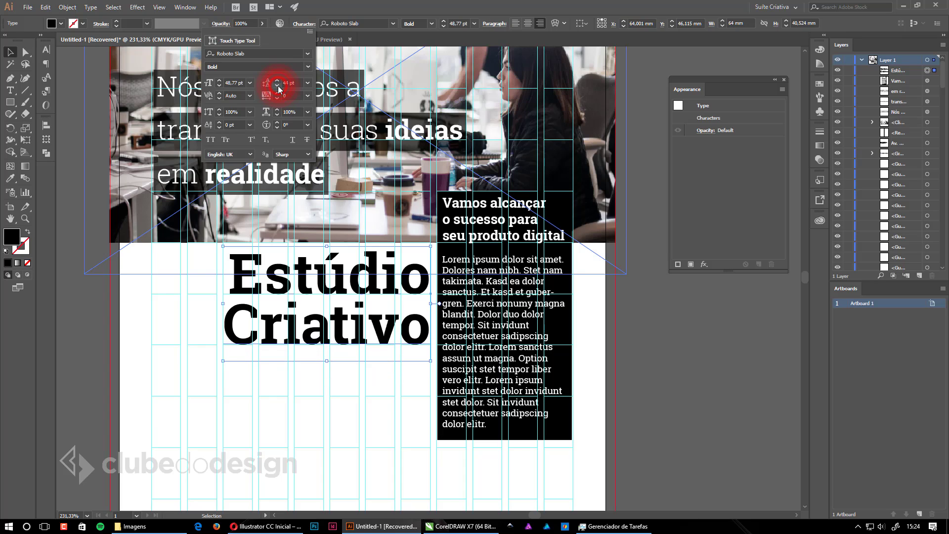
{"action": "left_click", "coordinate": [278, 87]}
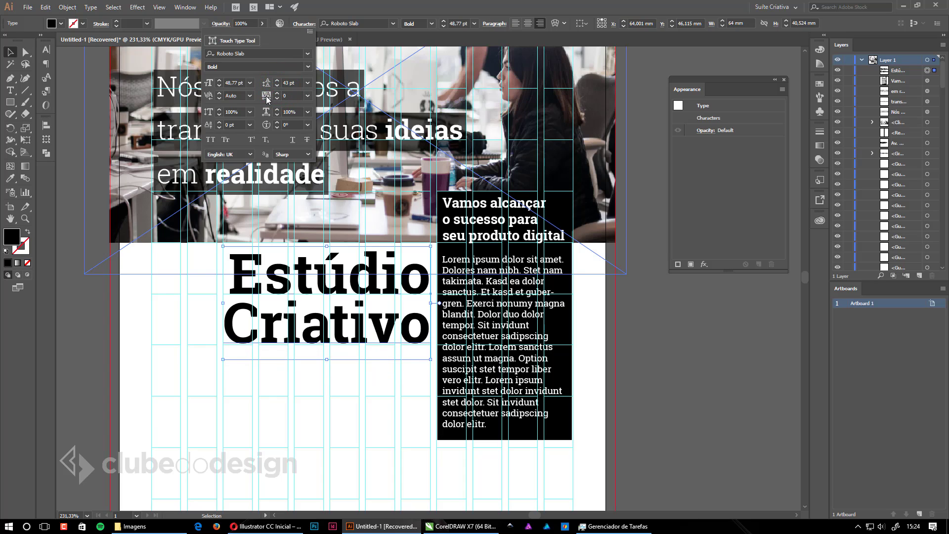
{"action": "left_click", "coordinate": [276, 81]}
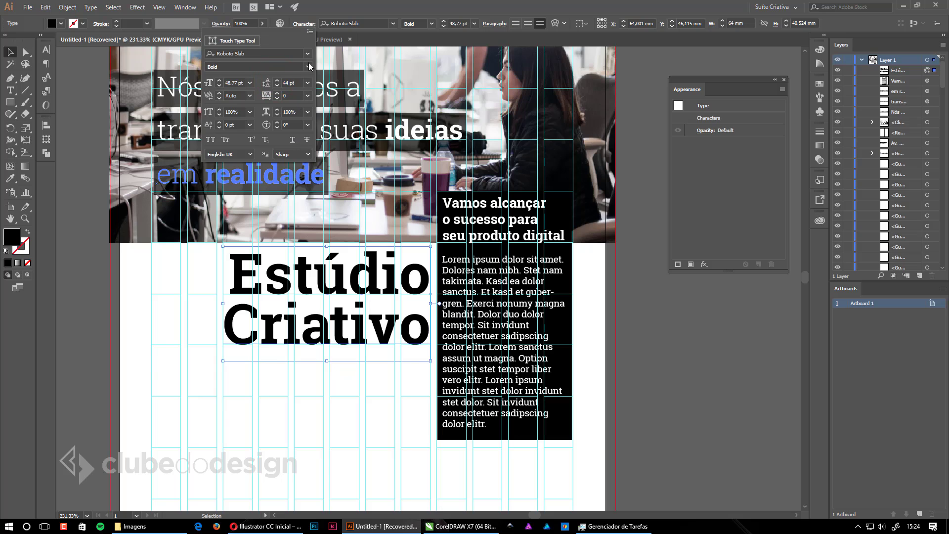
{"action": "left_click", "coordinate": [663, 328]}
Draw a placeholder text area about 86 × 26.1 mm under the title, from the left margin guide to the column beside the black box
{"action": "mouse_move", "coordinate": [398, 434]}
{"action": "left_mouse_down"}
{"action": "mouse_move", "coordinate": [406, 372]}
{"action": "mouse_move", "coordinate": [426, 405]}
{"action": "mouse_move", "coordinate": [409, 426]}
{"action": "left_mouse_up"}
{"action": "left_click", "coordinate": [406, 374], "text": "ctrl+alt"}
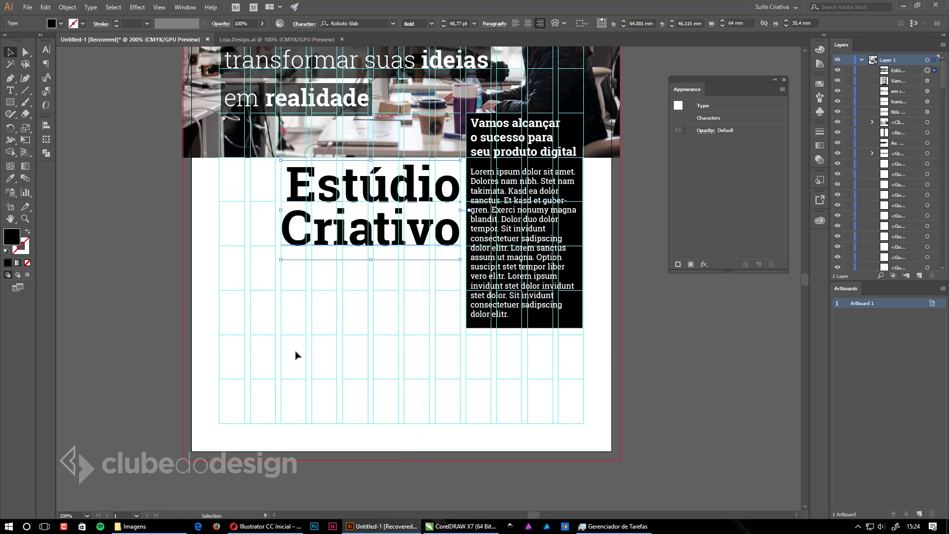
{"action": "key", "text": "t"}
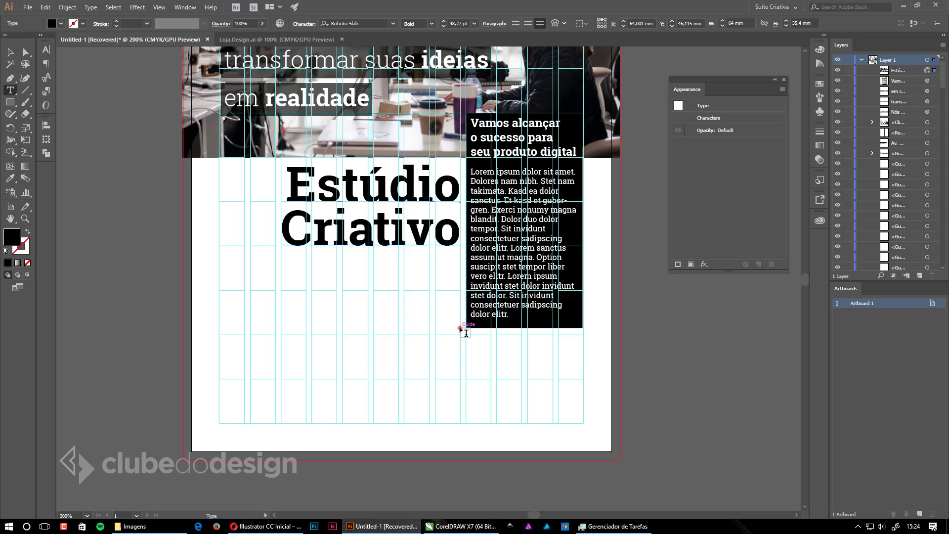
{"action": "left_click_drag", "start_coordinate": [460, 328], "coordinate": [220, 256]}
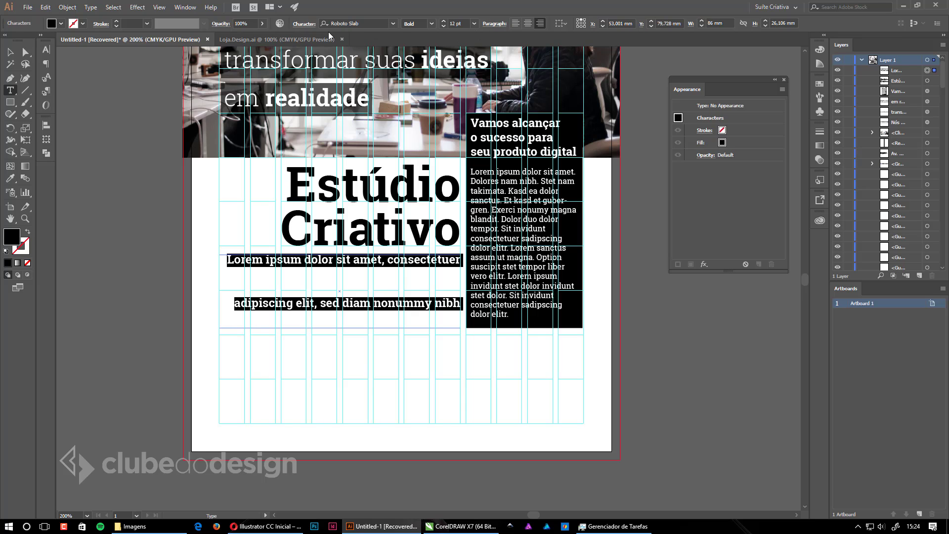
Set the leading of the placeholder text under the title to Auto
{"action": "left_click", "coordinate": [304, 24]}
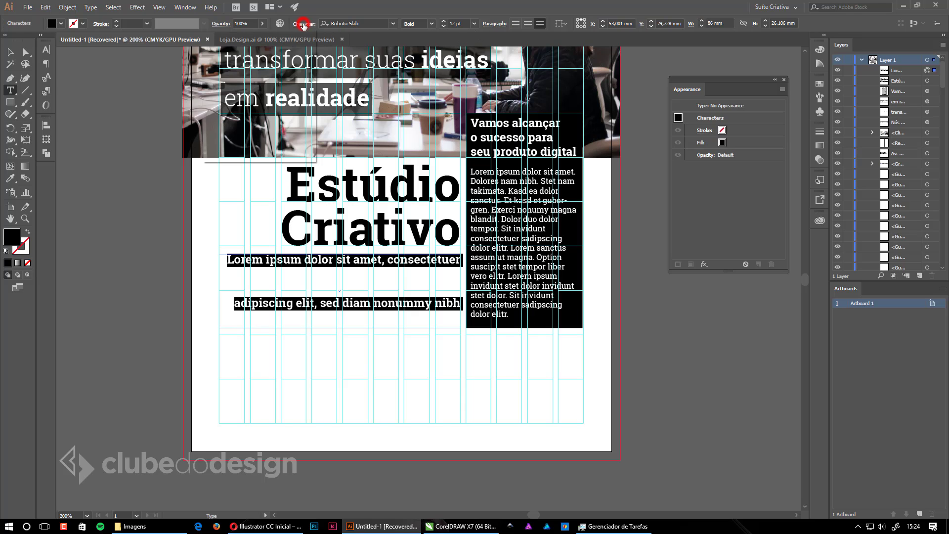
{"action": "left_click", "coordinate": [308, 83]}
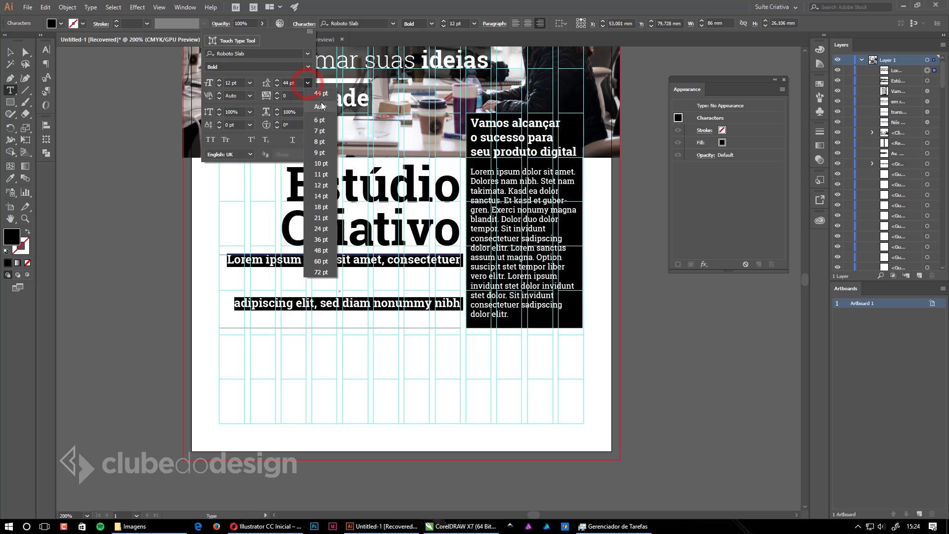
{"action": "left_click", "coordinate": [319, 105]}
Set the placeholder text under the title to the Regular font style at 8 pt and deselect it
{"action": "left_click", "coordinate": [428, 23]}
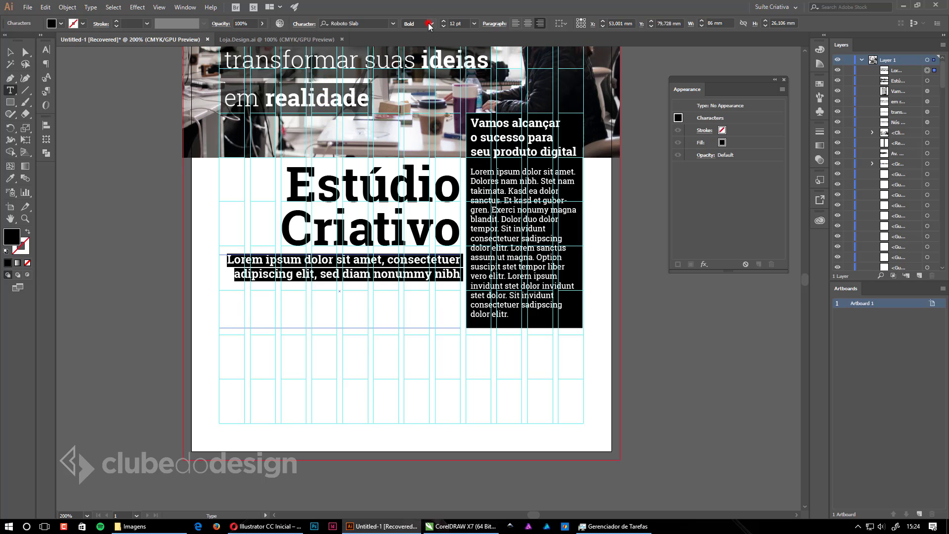
{"action": "left_click", "coordinate": [433, 24]}
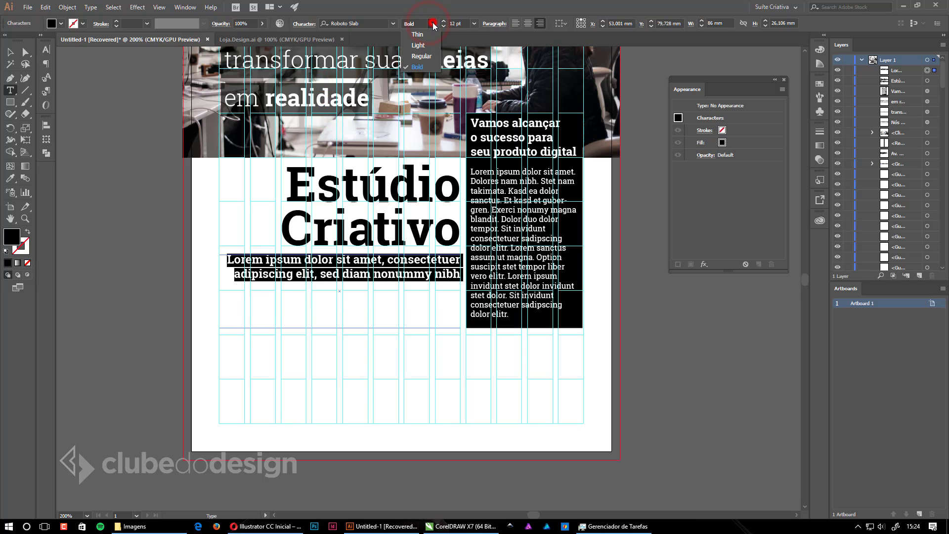
{"action": "left_click", "coordinate": [421, 56]}
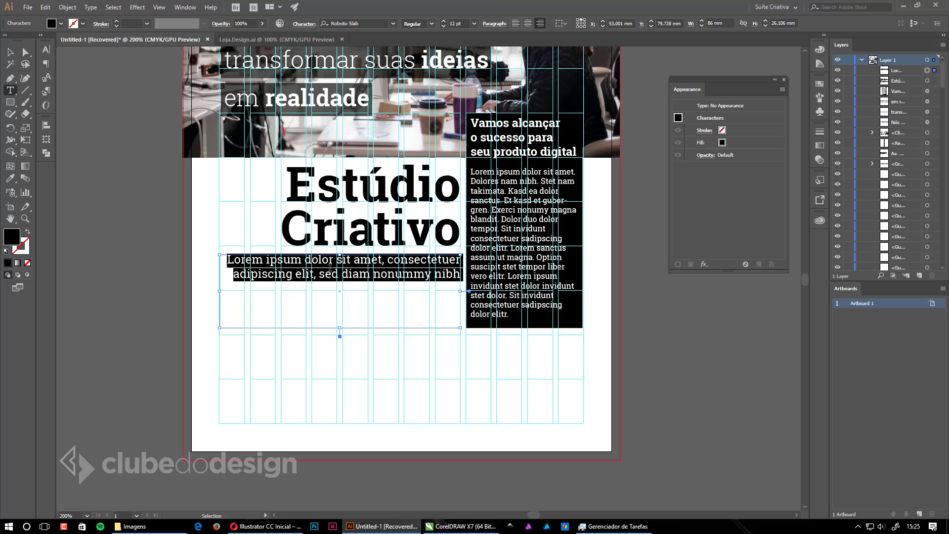
{"action": "left_click", "coordinate": [445, 26]}
{"action": "left_click", "coordinate": [444, 26]}
{"action": "left_click", "coordinate": [445, 26]}
{"action": "left_click", "coordinate": [445, 27]}
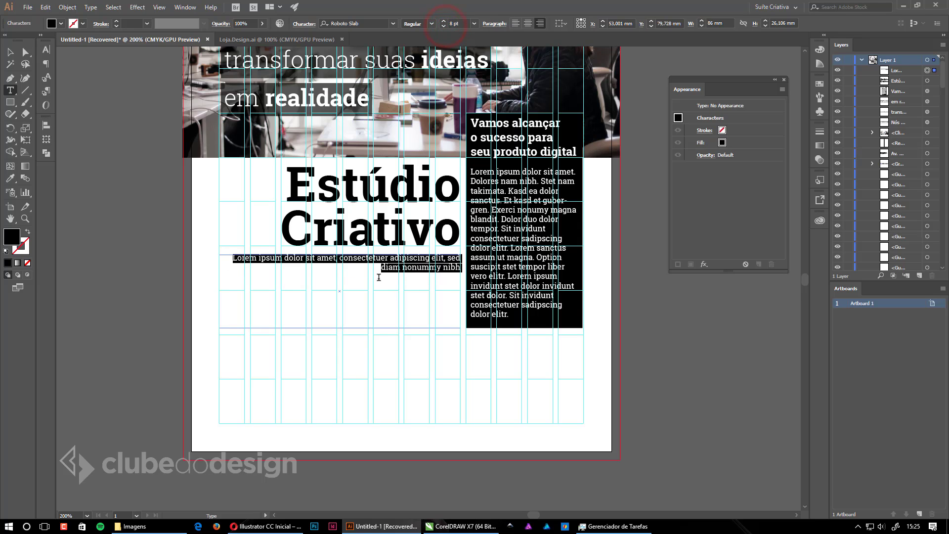
{"action": "left_click", "coordinate": [392, 263]}
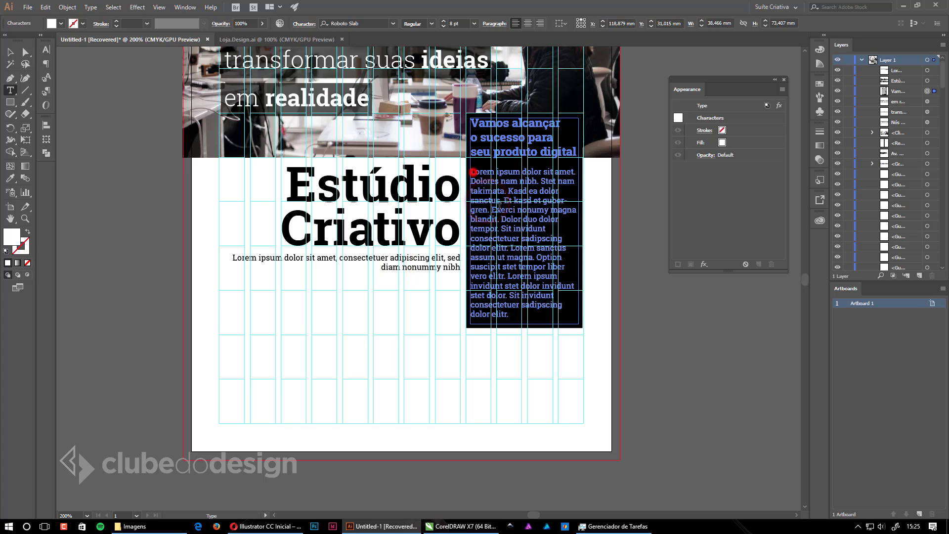
Replace the placeholder text under the "Estúdio Criativo" title with the body text copied from the black box
{"action": "left_click_drag", "start_coordinate": [472, 170], "coordinate": [572, 316]}
{"action": "key", "text": "ctrl+c"}
{"action": "triple_click", "coordinate": [322, 258]}
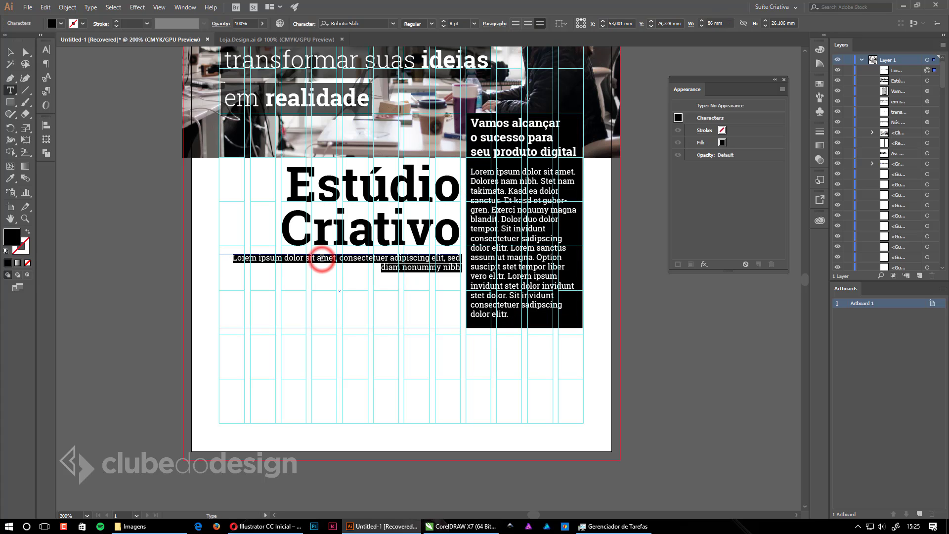
{"action": "key", "text": "ctrl+v"}
Colour the pasted paragraph under the title black, align it right and deselect it
{"action": "triple_click", "coordinate": [293, 290]}
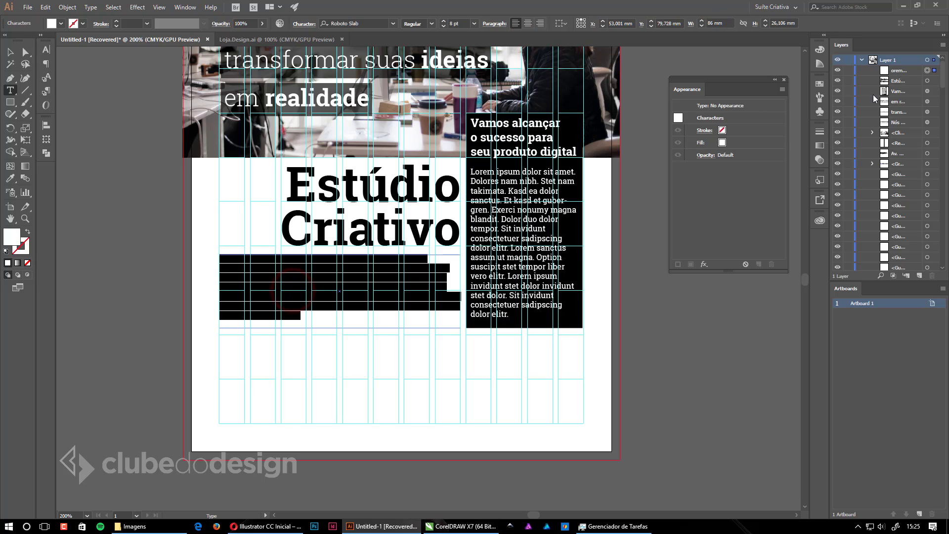
{"action": "left_click", "coordinate": [819, 84]}
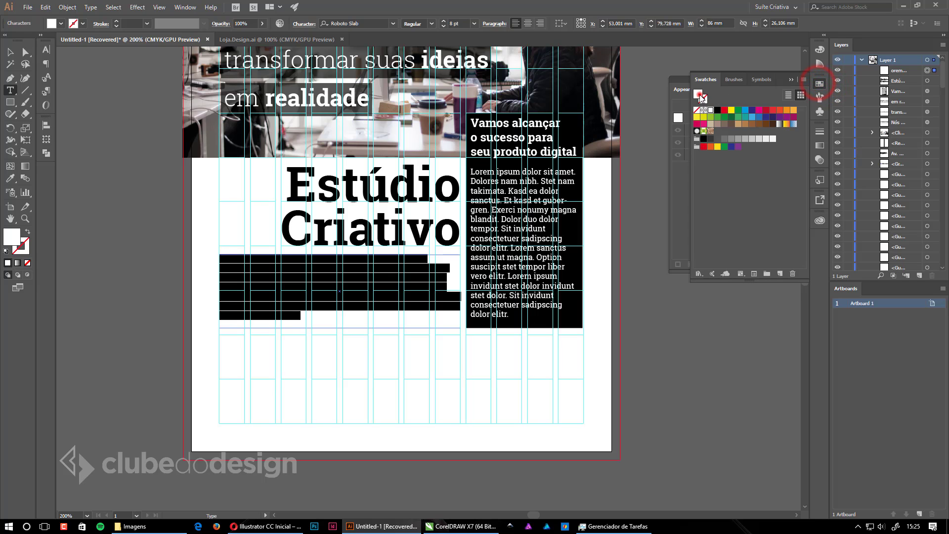
{"action": "left_click", "coordinate": [717, 110]}
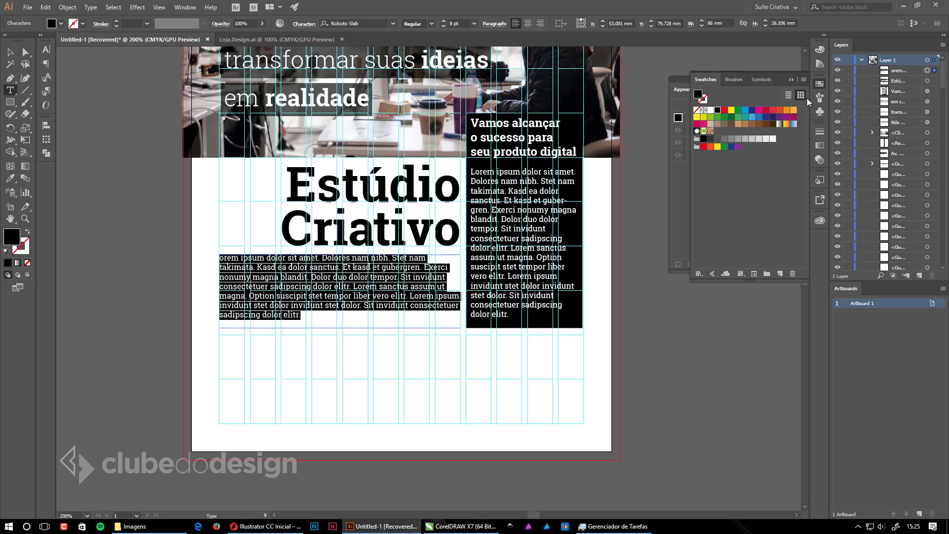
{"action": "left_click", "coordinate": [790, 80]}
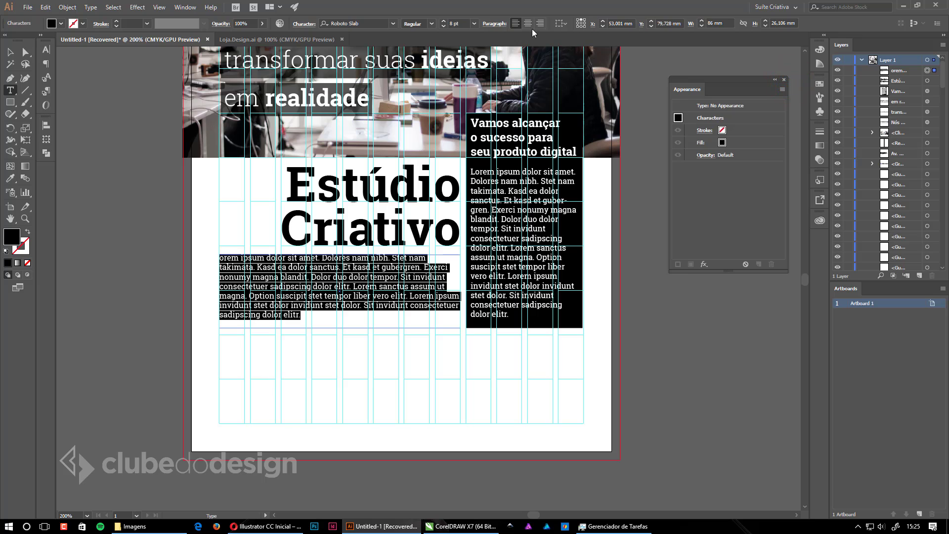
{"action": "left_click", "coordinate": [541, 23]}
{"action": "left_click", "coordinate": [10, 52]}
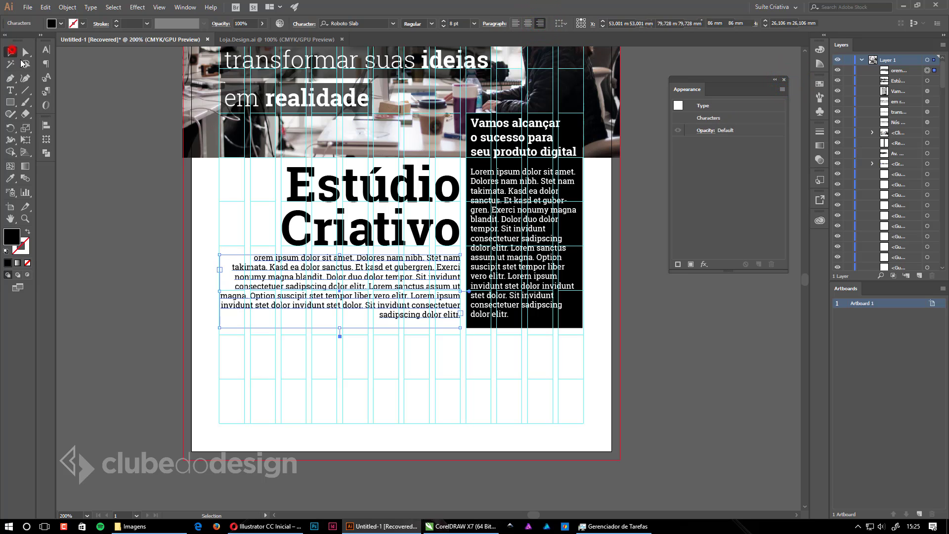
{"action": "left_click", "coordinate": [662, 315]}
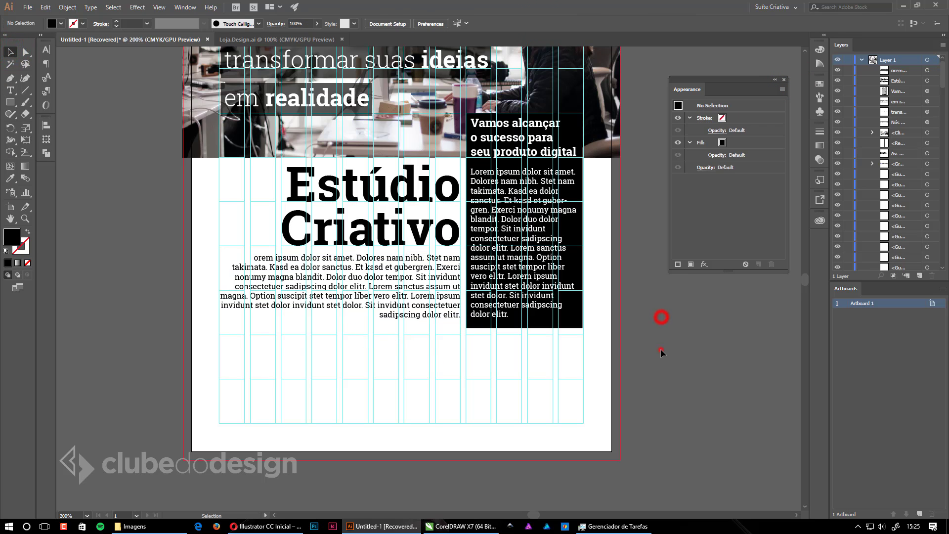
Hide the guides and shorten the black box's text frame from its lower edge to about 71.7 mm high
{"action": "key", "text": "ctrl+semicolon"}
{"action": "left_click", "coordinate": [563, 322], "text": "alt"}
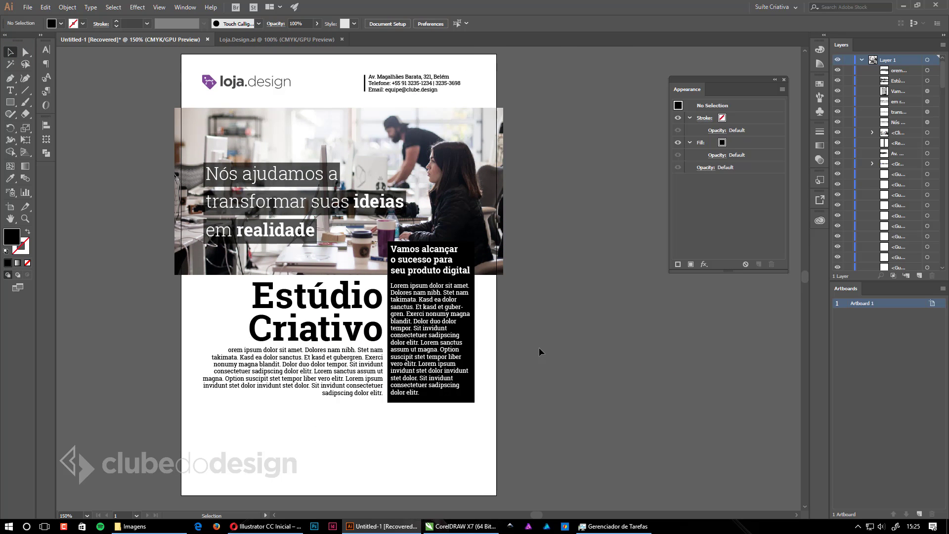
{"action": "left_click", "coordinate": [413, 398], "text": "ctrl"}
{"action": "left_click", "coordinate": [413, 398], "text": "ctrl"}
{"action": "left_click", "coordinate": [413, 398], "text": "ctrl"}
{"action": "left_click_drag", "start_coordinate": [474, 158], "coordinate": [427, 364]}
{"action": "left_click", "coordinate": [467, 301]}
{"action": "left_click", "coordinate": [417, 375]}
{"action": "left_click", "coordinate": [433, 394]}
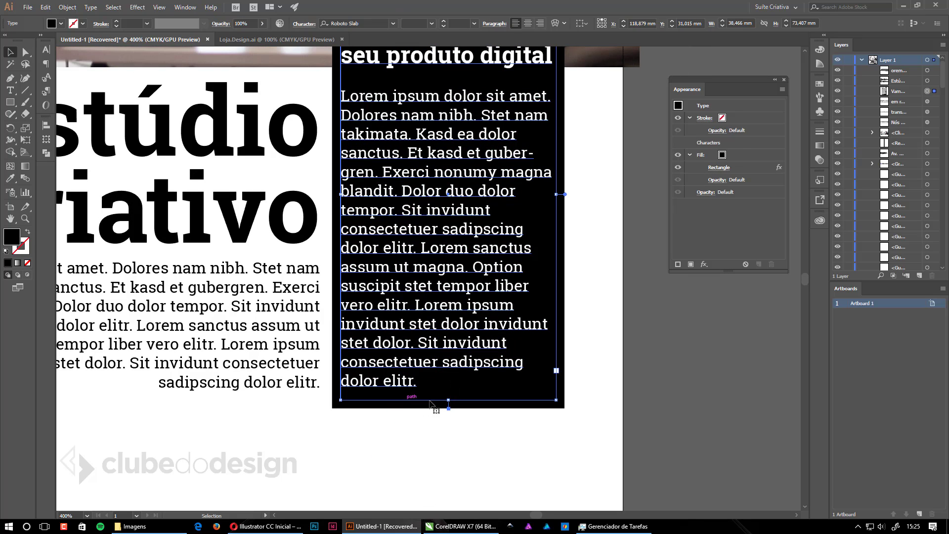
{"action": "left_click_drag", "start_coordinate": [449, 403], "coordinate": [449, 392]}
{"action": "left_click", "coordinate": [735, 390]}
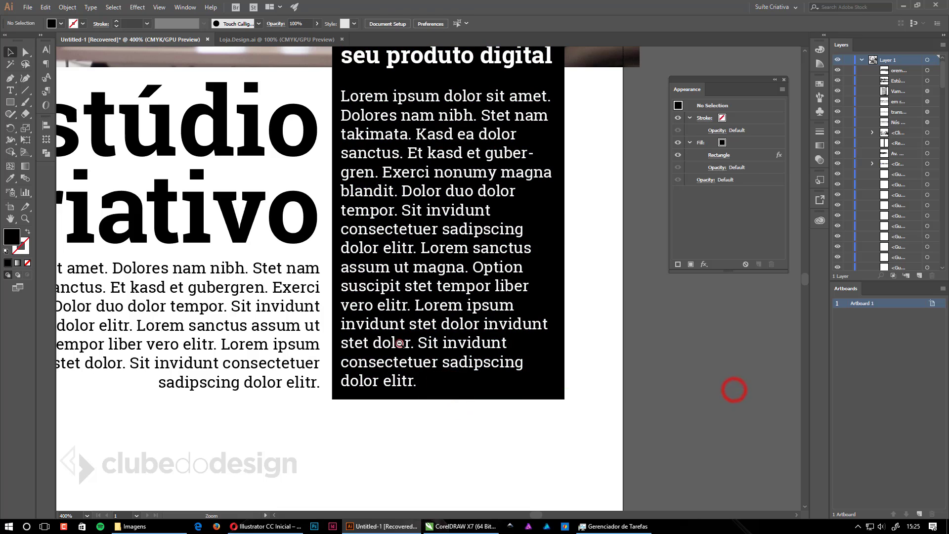
Set the word "Estúdio" in the title to the Light font style and deselect the title
{"action": "key", "text": "ctrl+minus"}
{"action": "key", "text": "ctrl+minus"}
{"action": "left_click_drag", "start_coordinate": [400, 343], "coordinate": [443, 313]}
{"action": "left_click_drag", "start_coordinate": [443, 313], "coordinate": [465, 418]}
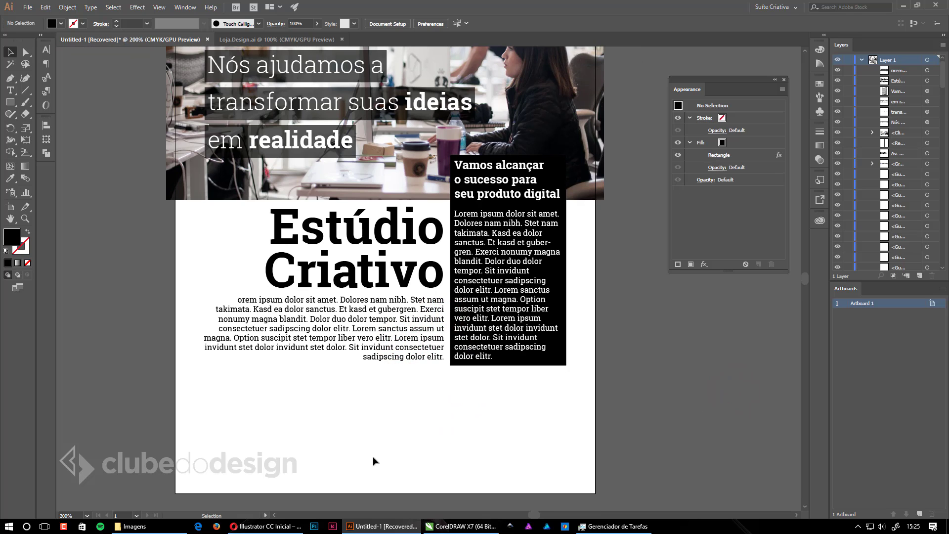
{"action": "left_click_drag", "start_coordinate": [363, 347], "coordinate": [353, 371]}
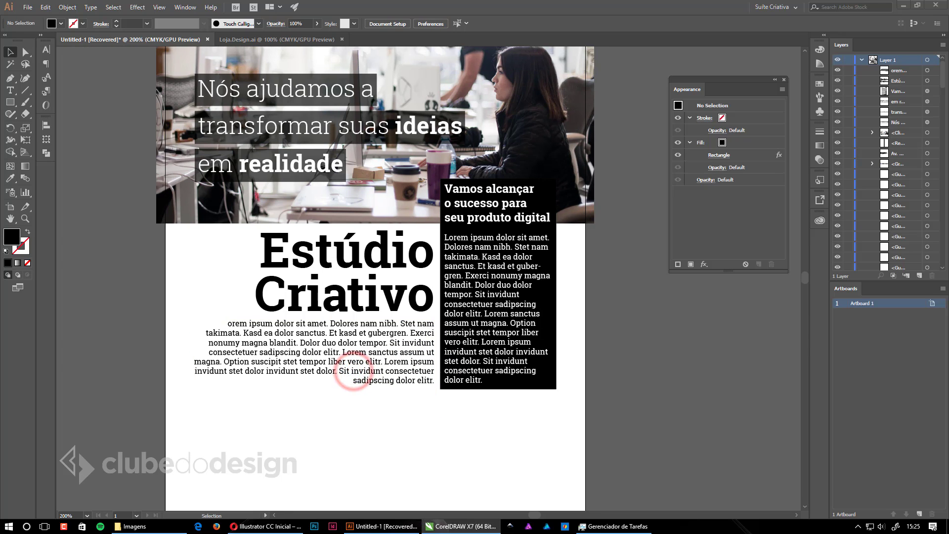
{"action": "left_click_drag", "start_coordinate": [354, 443], "coordinate": [354, 402]}
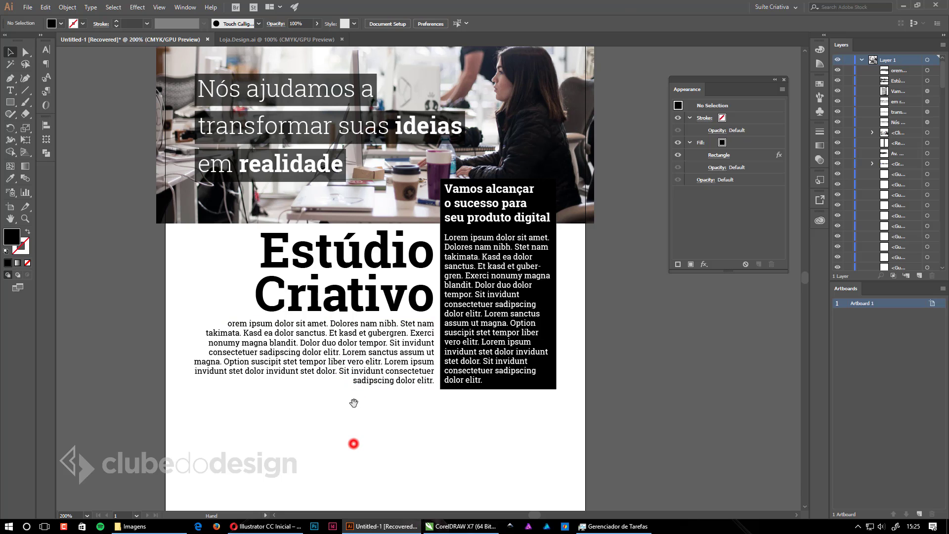
{"action": "left_click_drag", "start_coordinate": [384, 453], "coordinate": [433, 419]}
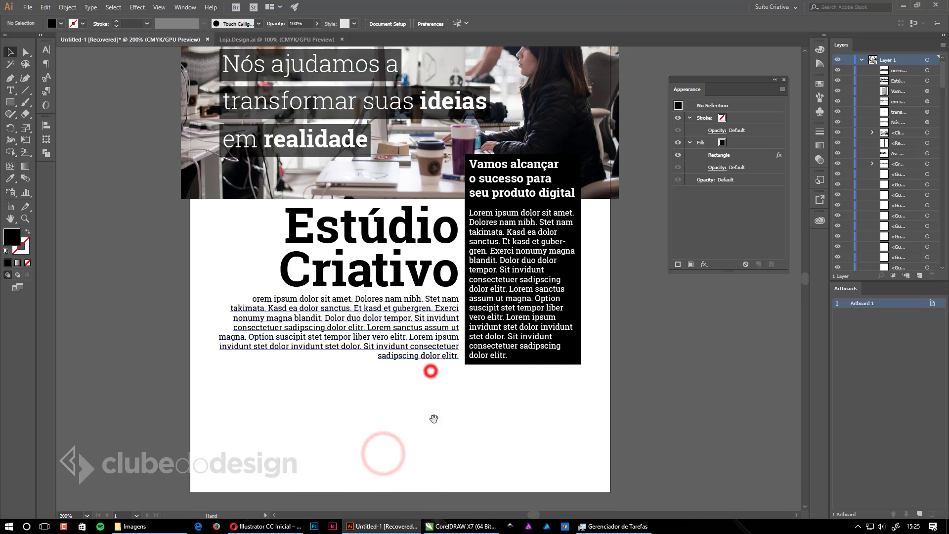
{"action": "double_click", "coordinate": [367, 270]}
{"action": "left_click_drag", "start_coordinate": [285, 229], "coordinate": [471, 231]}
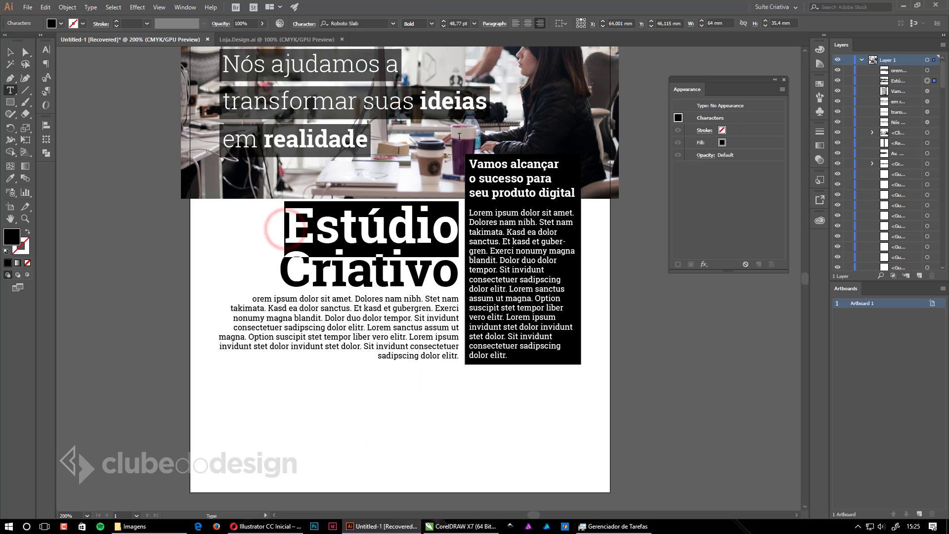
{"action": "left_click", "coordinate": [432, 23]}
{"action": "left_click", "coordinate": [419, 45]}
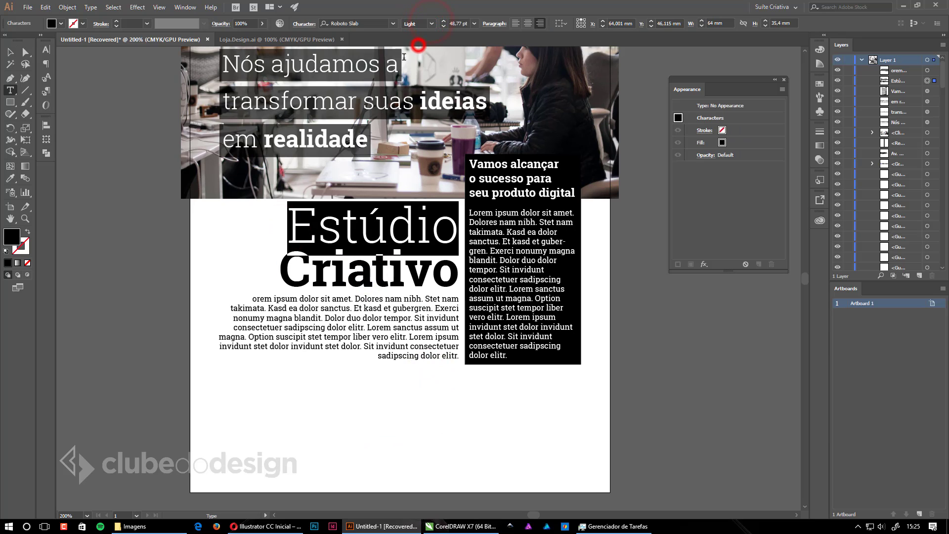
{"action": "left_click", "coordinate": [10, 52]}
{"action": "left_click", "coordinate": [95, 93]}
Show the guides and place a copy of the black text box at the left margin, below the paragraph
{"action": "left_click", "coordinate": [408, 347], "text": "ctrl+alt"}
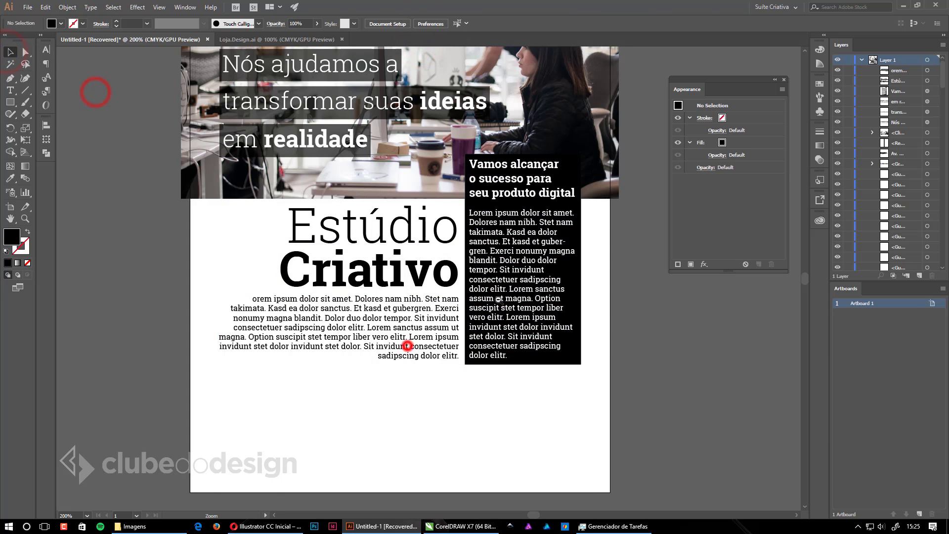
{"action": "left_click_drag", "start_coordinate": [496, 312], "coordinate": [481, 345]}
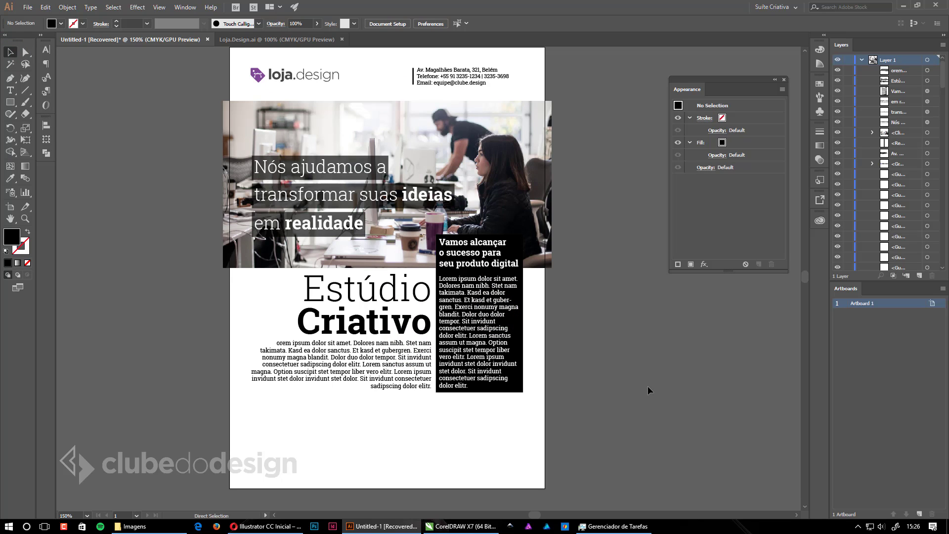
{"action": "key", "text": "ctrl+;"}
{"action": "left_click_drag", "start_coordinate": [442, 410], "coordinate": [419, 367]}
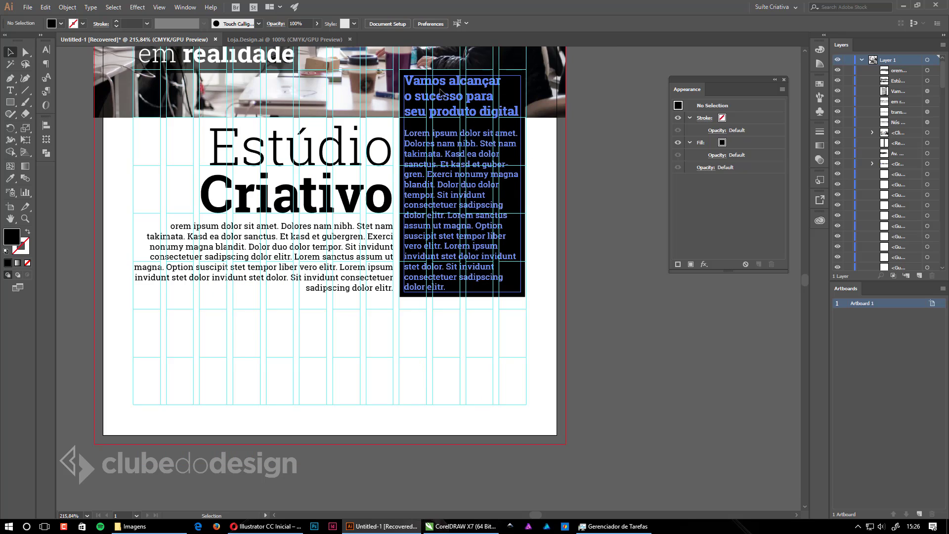
{"action": "scroll", "coordinate": [469, 215], "scroll_direction": "down", "scroll_amount": 1}
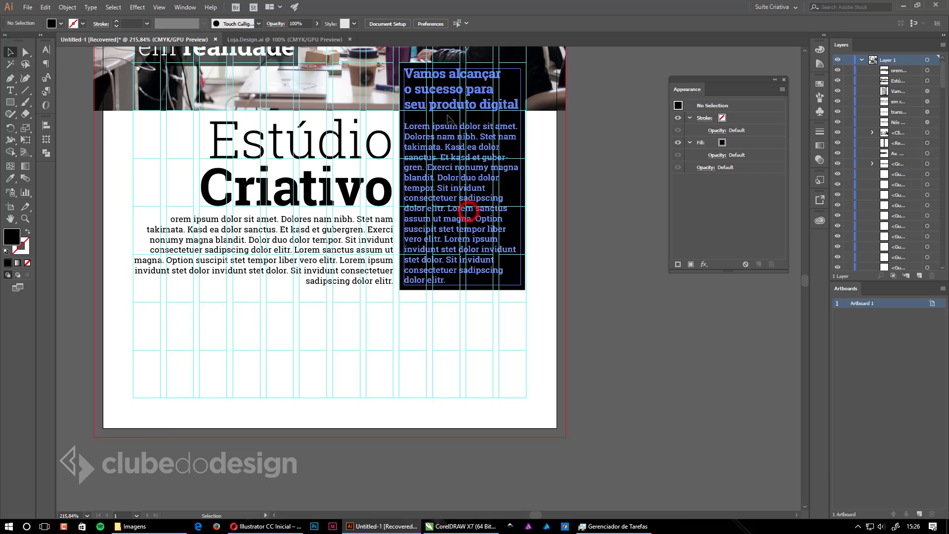
{"action": "left_click", "coordinate": [469, 210]}
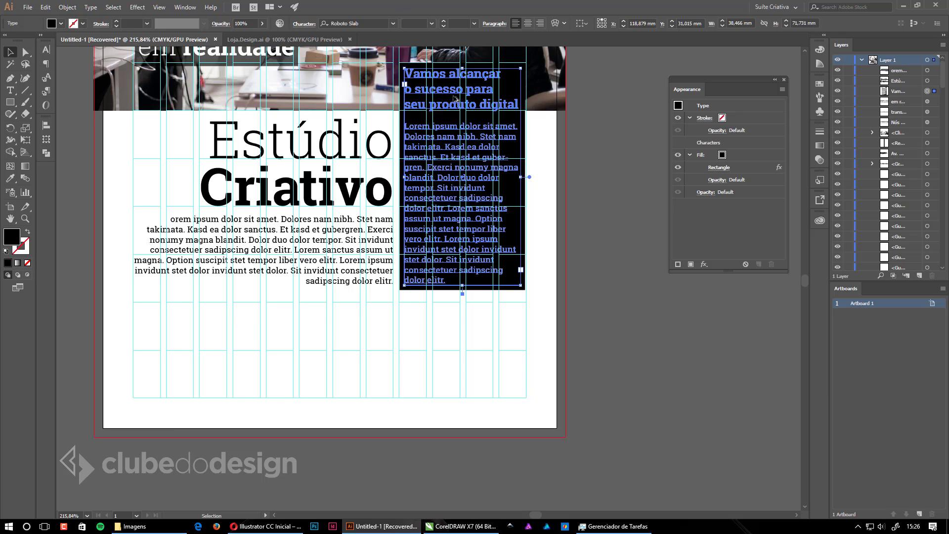
{"action": "left_click_drag", "start_coordinate": [444, 76], "coordinate": [172, 308]}
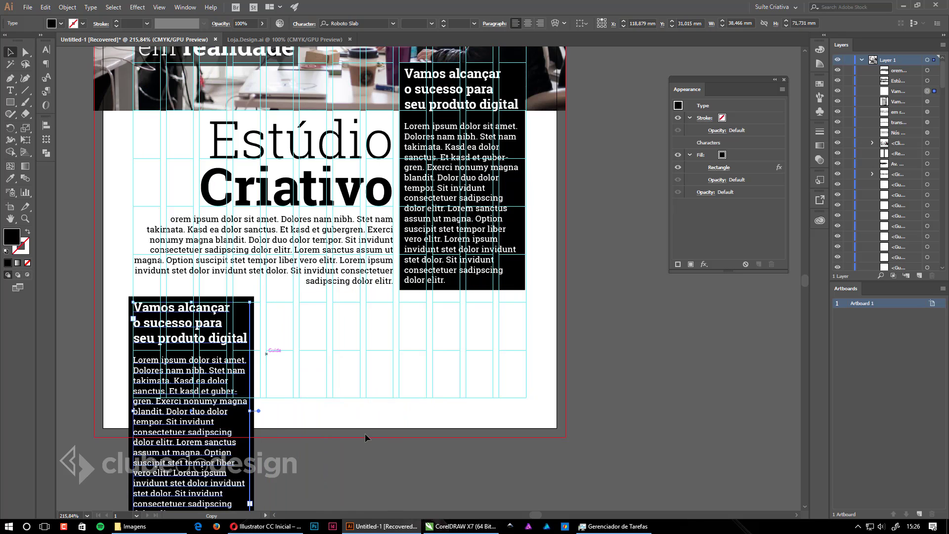
Shrink the copied box's text frame to about 40.4 × 31.7 mm over four columns, with the fill's left edge on the margin guide
{"action": "left_click_drag", "start_coordinate": [364, 433], "coordinate": [351, 394]}
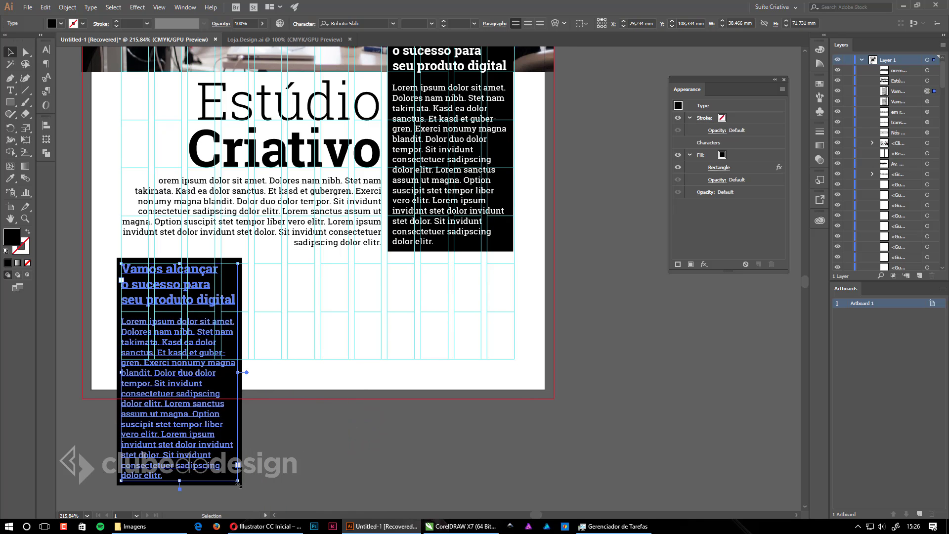
{"action": "left_click_drag", "start_coordinate": [238, 483], "coordinate": [249, 360]}
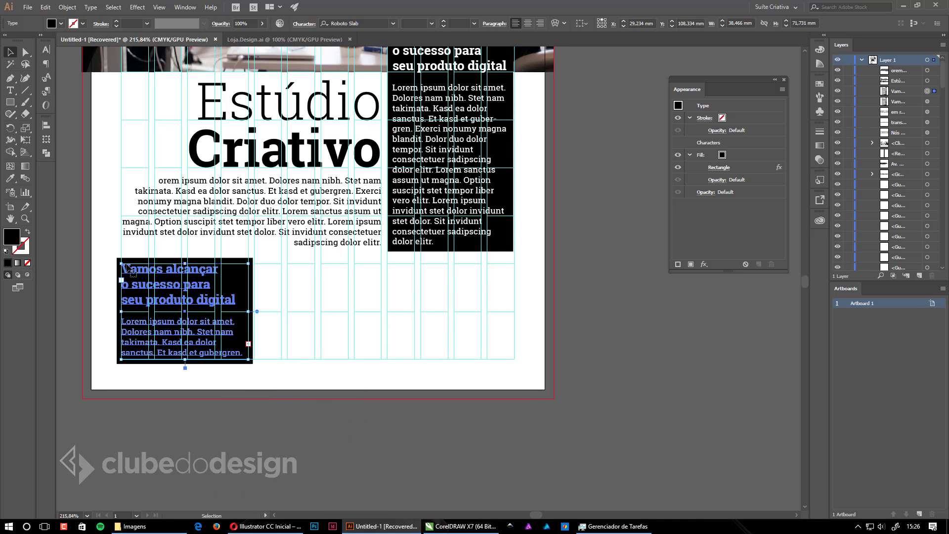
{"action": "left_click", "coordinate": [212, 313], "text": "ctrl"}
{"action": "left_click", "coordinate": [213, 312], "text": "ctrl"}
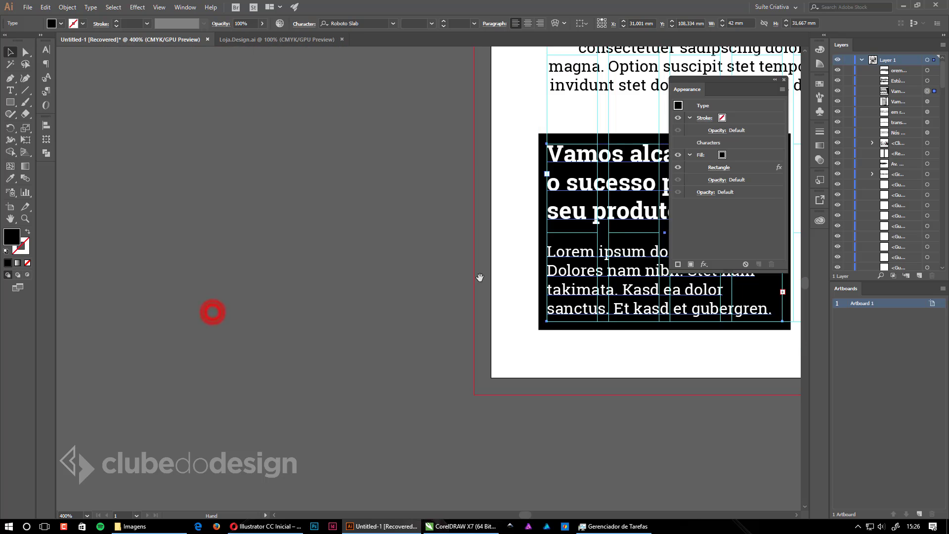
{"action": "left_click_drag", "start_coordinate": [485, 278], "coordinate": [191, 313]}
{"action": "left_click", "coordinate": [402, 253], "text": "ctrl"}
{"action": "left_click_drag", "start_coordinate": [473, 251], "coordinate": [299, 280]}
{"action": "left_click", "coordinate": [284, 289], "text": "ctrl+alt"}
{"action": "left_click", "coordinate": [301, 270], "text": "ctrl"}
{"action": "left_click", "coordinate": [282, 278]}
{"action": "left_click", "coordinate": [337, 256]}
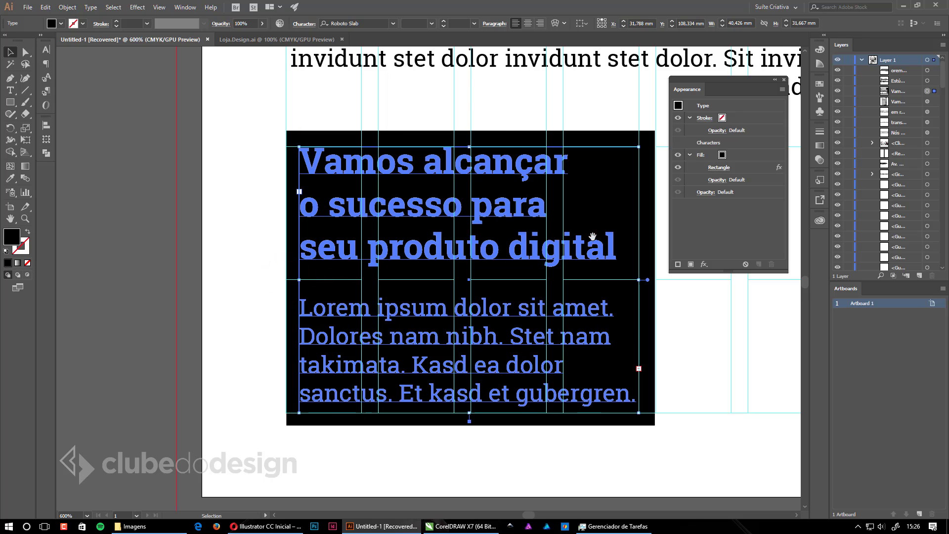
Pull in the right, upper and lower edges of the copied text frame to about 38.6 × 28.1 mm, fitting its fill to the grid
{"action": "left_click_drag", "start_coordinate": [590, 239], "coordinate": [413, 241]}
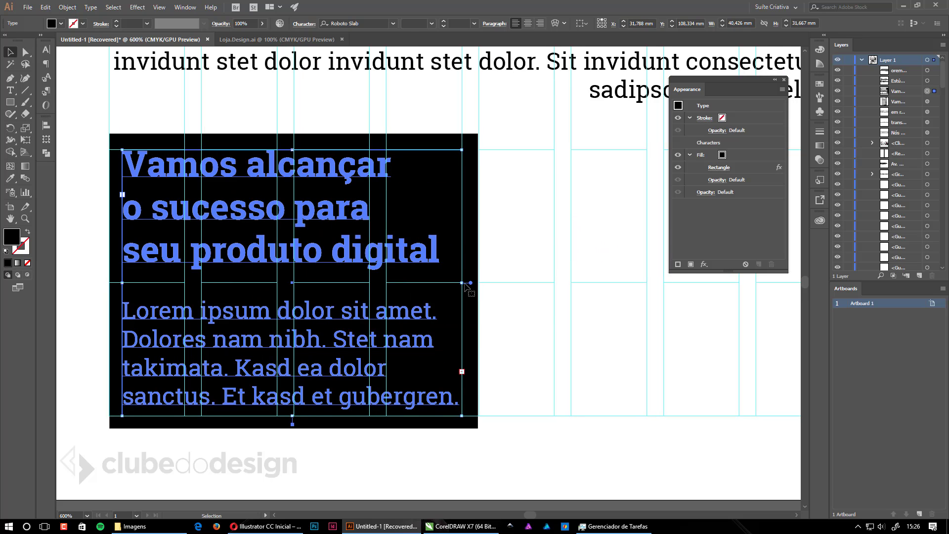
{"action": "left_click_drag", "start_coordinate": [463, 282], "coordinate": [446, 282]}
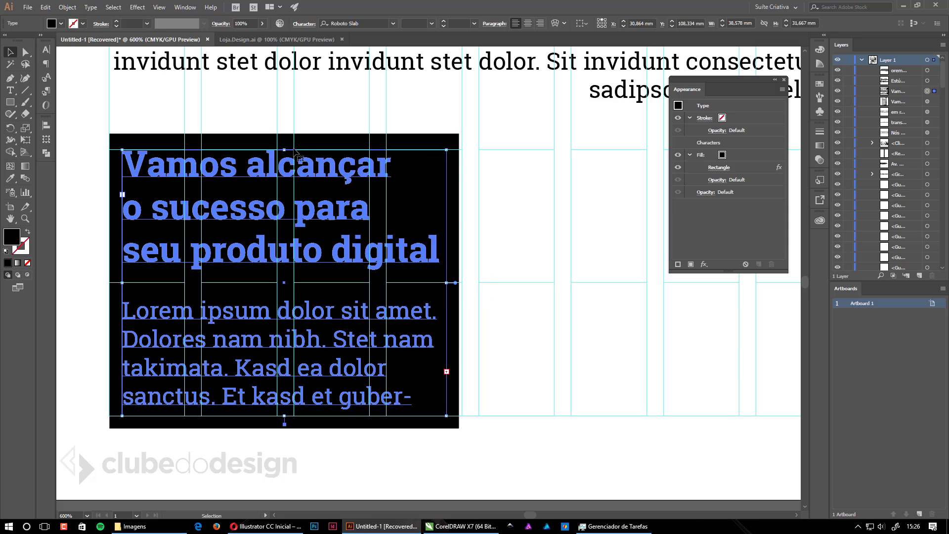
{"action": "left_click_drag", "start_coordinate": [284, 149], "coordinate": [284, 166]}
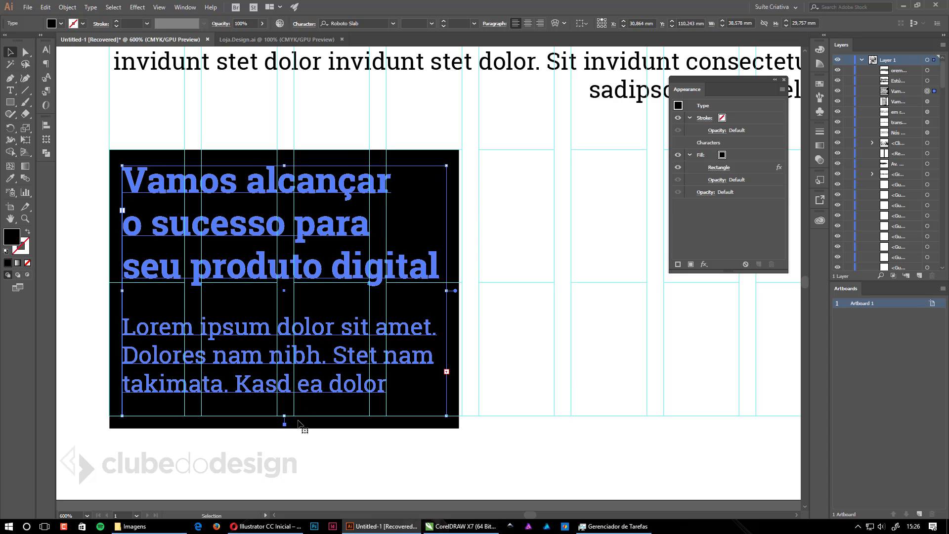
{"action": "left_click_drag", "start_coordinate": [285, 416], "coordinate": [286, 403]}
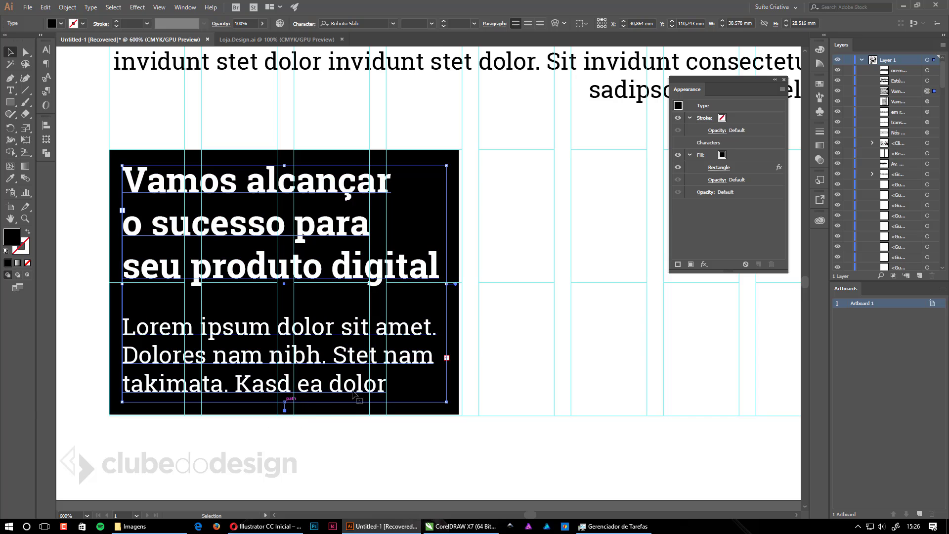
{"action": "left_click", "coordinate": [407, 320], "text": "ctrl+alt"}
{"action": "left_click", "coordinate": [407, 319], "text": "ctrl+alt"}
{"action": "left_click_drag", "start_coordinate": [461, 302], "coordinate": [269, 318]}
{"action": "left_click_drag", "start_coordinate": [338, 320], "coordinate": [300, 386]}
{"action": "left_click", "coordinate": [290, 443]}
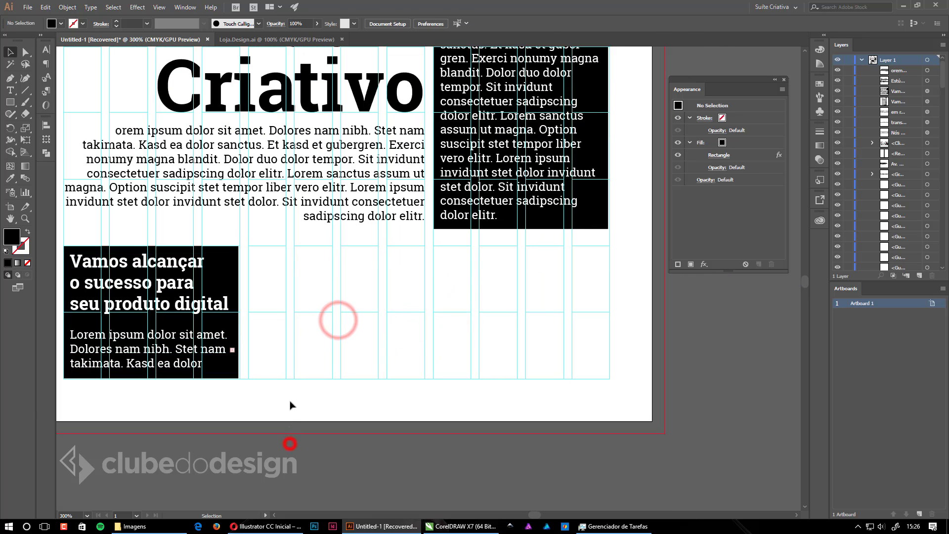
Delete "para seu produto digital" from the copied box's heading, leaving "Vamos alcançar o sucesso"
{"action": "double_click", "coordinate": [174, 304]}
{"action": "left_click_drag", "start_coordinate": [159, 283], "coordinate": [276, 309]}
{"action": "key", "text": "BackSpace"}
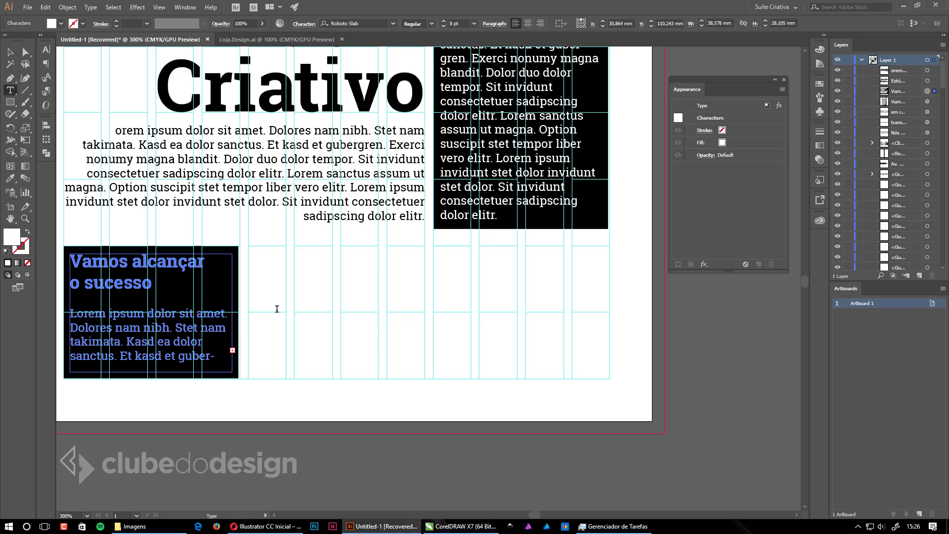
Try the Light weight on the copied box's body paragraph and return it to Regular
{"action": "triple_click", "coordinate": [72, 313]}
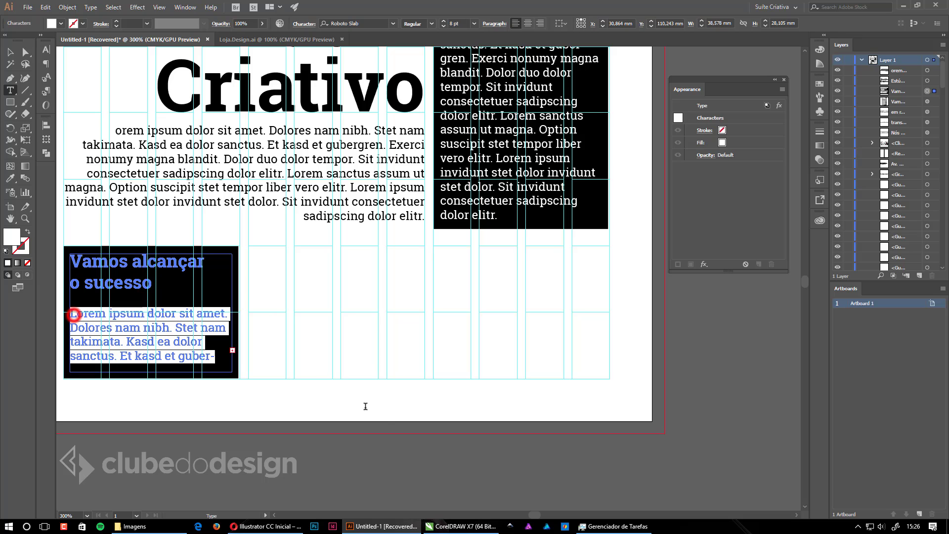
{"action": "left_click", "coordinate": [431, 24]}
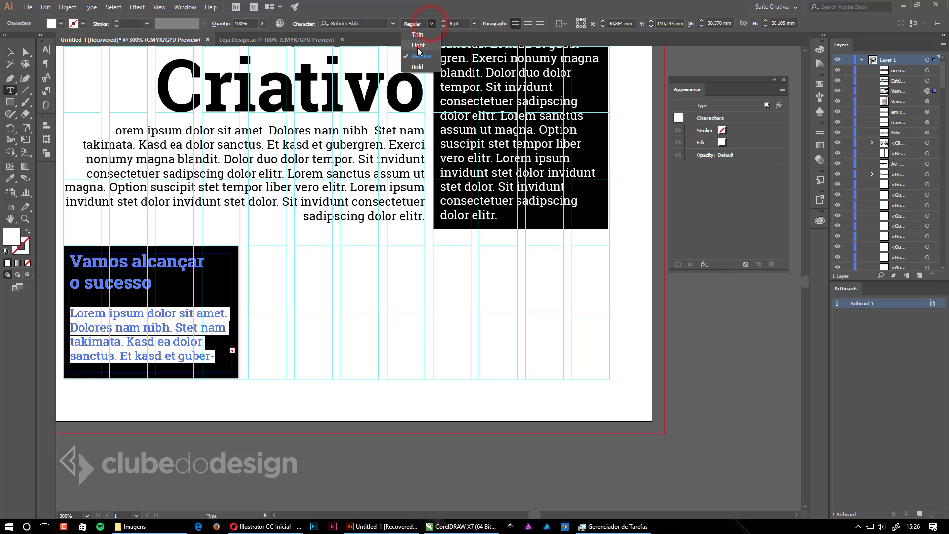
{"action": "left_click", "coordinate": [417, 45]}
{"action": "left_click", "coordinate": [431, 23]}
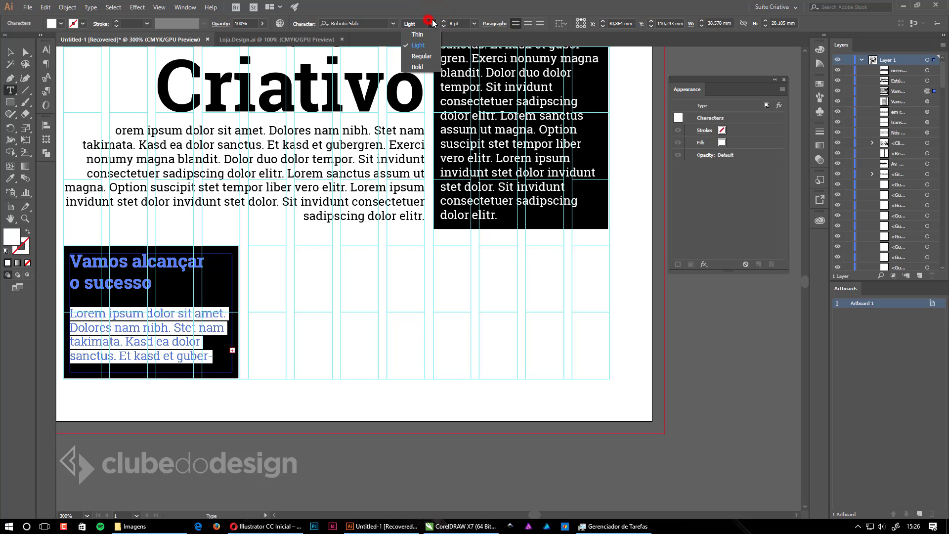
{"action": "left_click", "coordinate": [421, 56]}
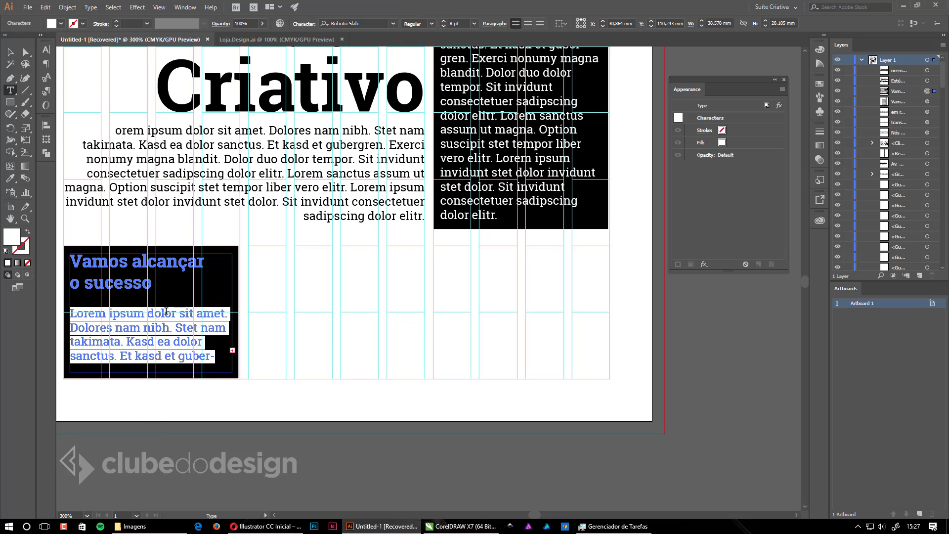
Set the copied box's heading "Vamos alcançar o sucesso" to the Light weight of Roboto Slab
{"action": "left_click_drag", "start_coordinate": [154, 283], "coordinate": [52, 260]}
{"action": "left_click", "coordinate": [432, 24]}
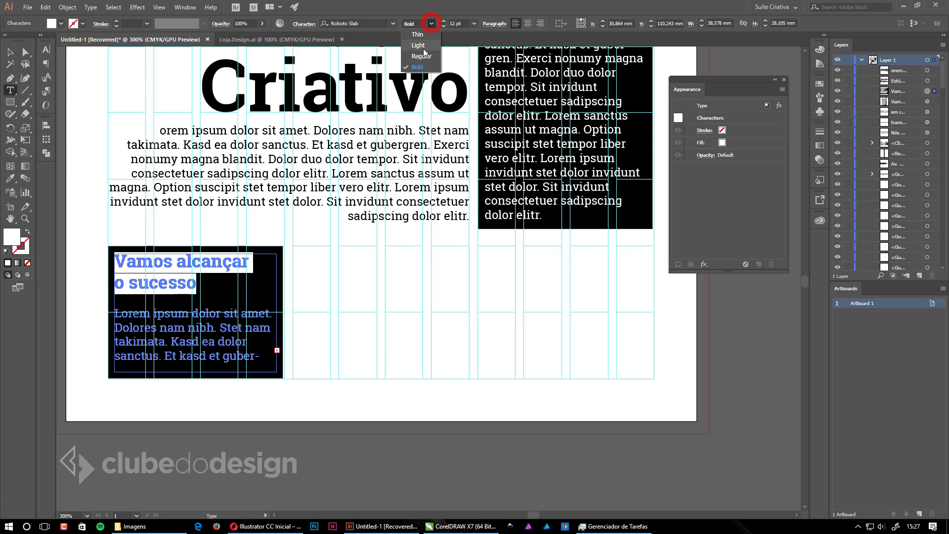
{"action": "left_click", "coordinate": [418, 45]}
Cut the copied box's body text after "guber" and end it there with a period
{"action": "left_click", "coordinate": [251, 347]}
{"action": "left_click", "coordinate": [260, 363]}
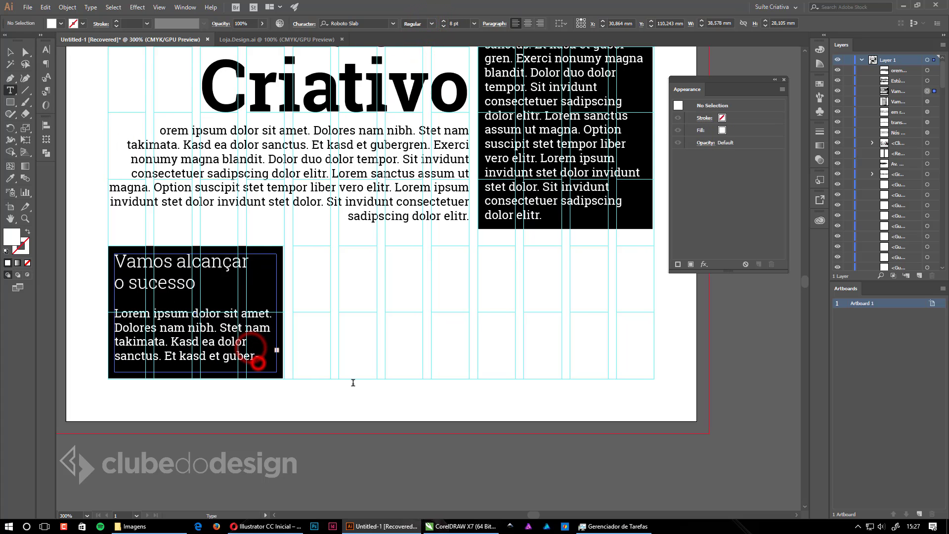
{"action": "key", "text": "Delete"}
{"action": "key", "text": "Delete"}
{"action": "key", "text": "Delete"}
{"action": "key", "text": "Delete"}
{"action": "key", "text": "Delete"}
{"action": "key", "text": "Delete"}
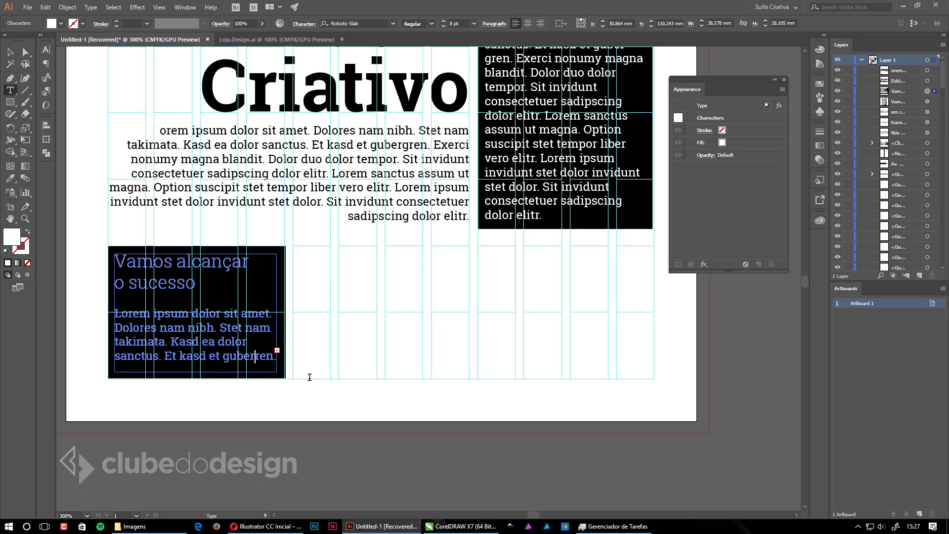
{"action": "key", "text": "Delete"}
{"action": "key", "text": "Delete"}
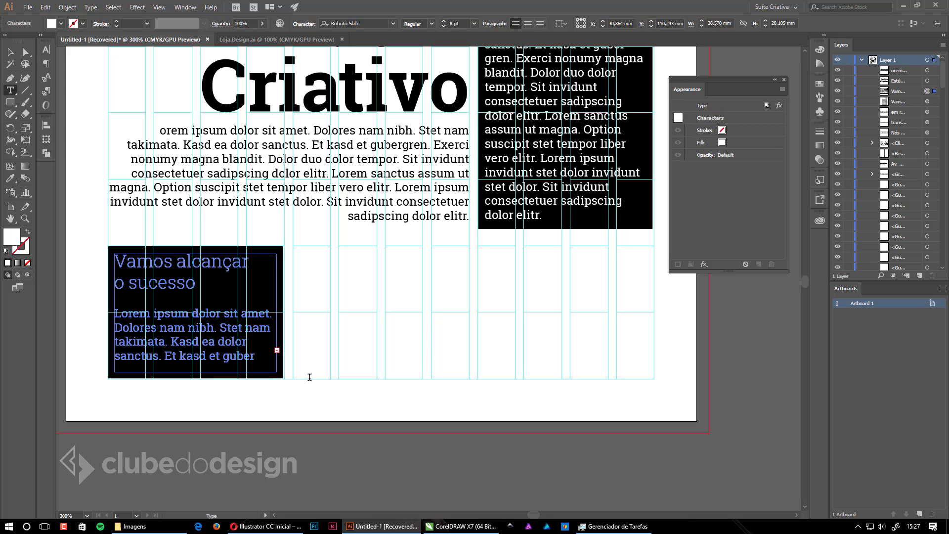
{"action": "key", "text": "Delete"}
{"action": "key", "text": "Delete"}
{"action": "key", "text": "Delete"}
{"action": "key", "text": "Delete"}
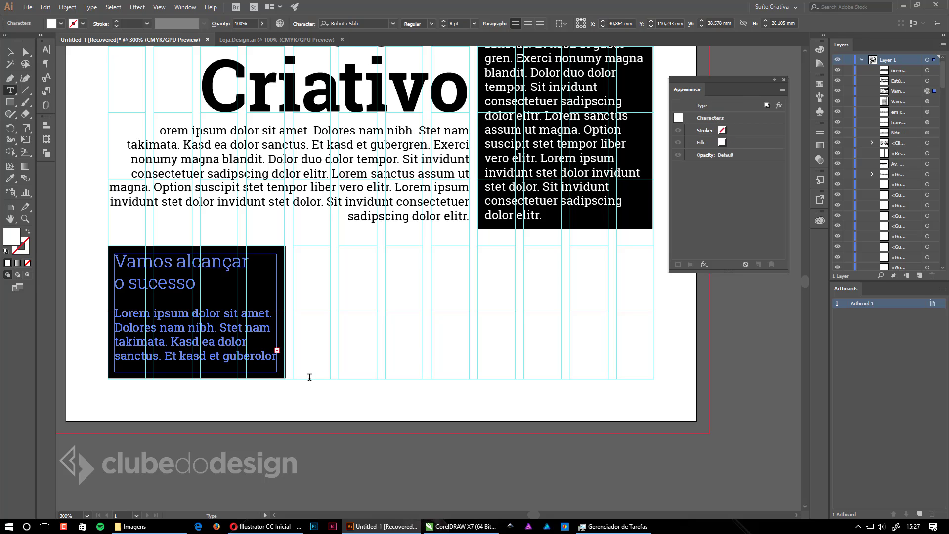
{"action": "key", "text": "ctrl+z"}
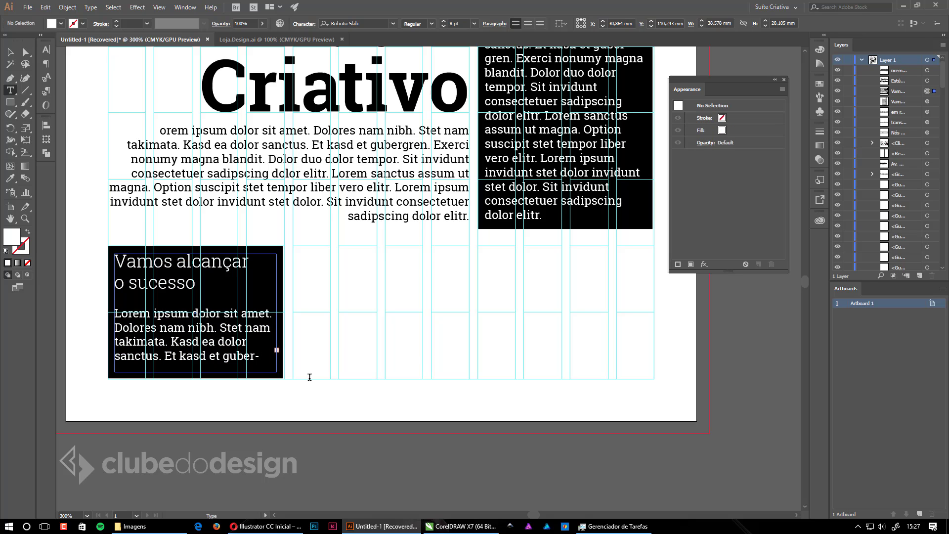
{"action": "key", "text": "ctrl+z"}
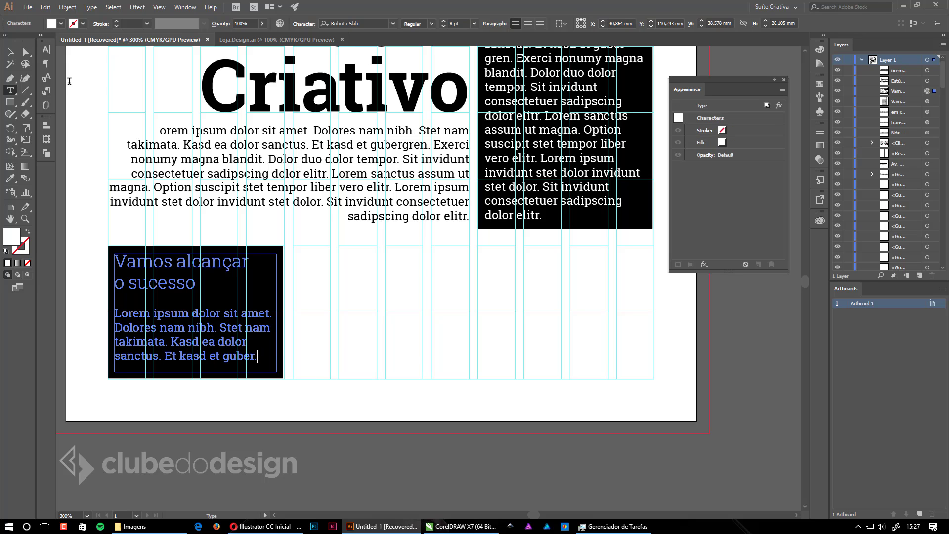
Examine the lower part of the flyer with the guides hidden and nothing selected, and show the guides again
{"action": "left_click", "coordinate": [9, 53]}
{"action": "left_click_drag", "start_coordinate": [390, 389], "coordinate": [333, 394]}
{"action": "left_click", "coordinate": [314, 382], "text": "ctrl+alt"}
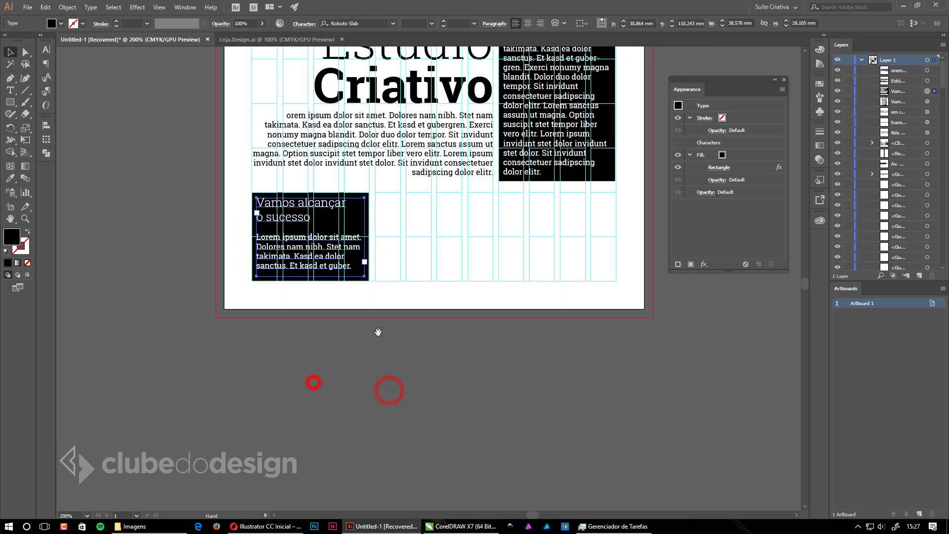
{"action": "left_click_drag", "start_coordinate": [378, 332], "coordinate": [282, 372]}
{"action": "key", "text": "w"}
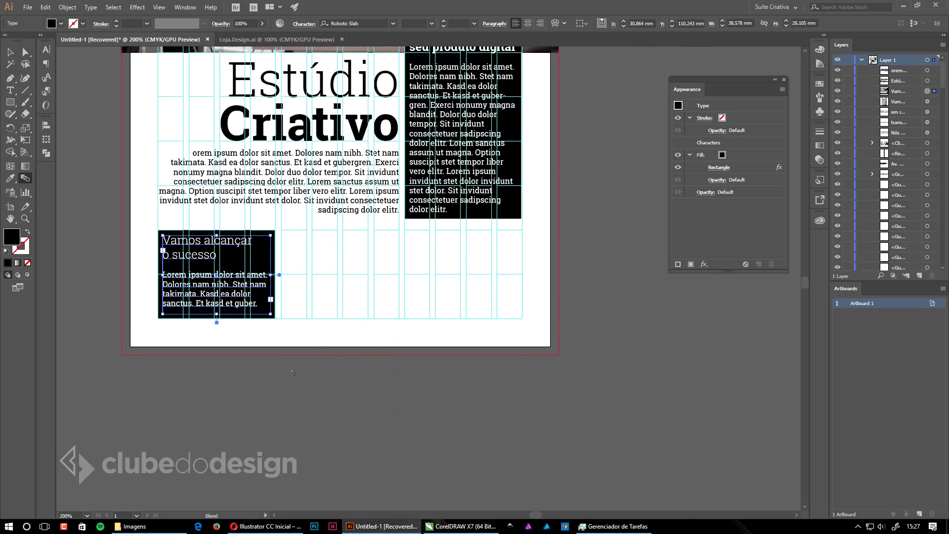
{"action": "key", "text": "ctrl+semicolon"}
{"action": "key", "text": "v"}
{"action": "left_click", "coordinate": [383, 404]}
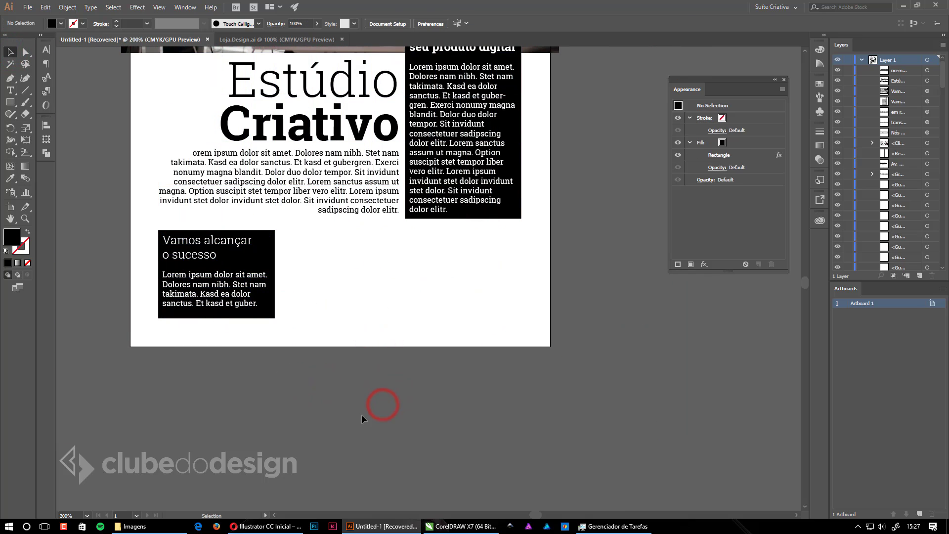
{"action": "key", "text": "ctrl+semicolon"}
Copy the small black text box horizontally into the middle four columns, its text frame centred at X about 75 mm
{"action": "left_click", "coordinate": [340, 338], "text": "ctrl"}
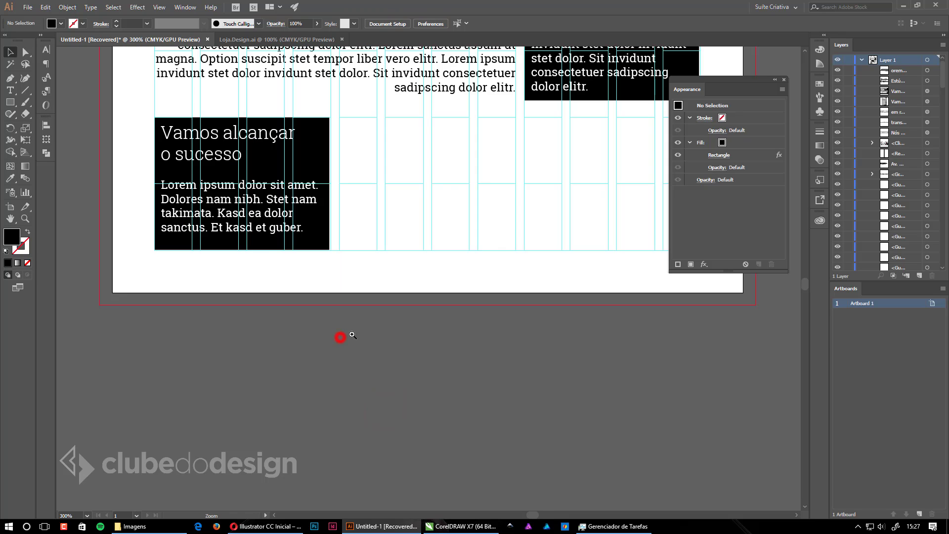
{"action": "left_click_drag", "start_coordinate": [410, 328], "coordinate": [302, 428]}
{"action": "left_click", "coordinate": [120, 295]}
{"action": "left_click_drag", "start_coordinate": [216, 306], "coordinate": [242, 315]}
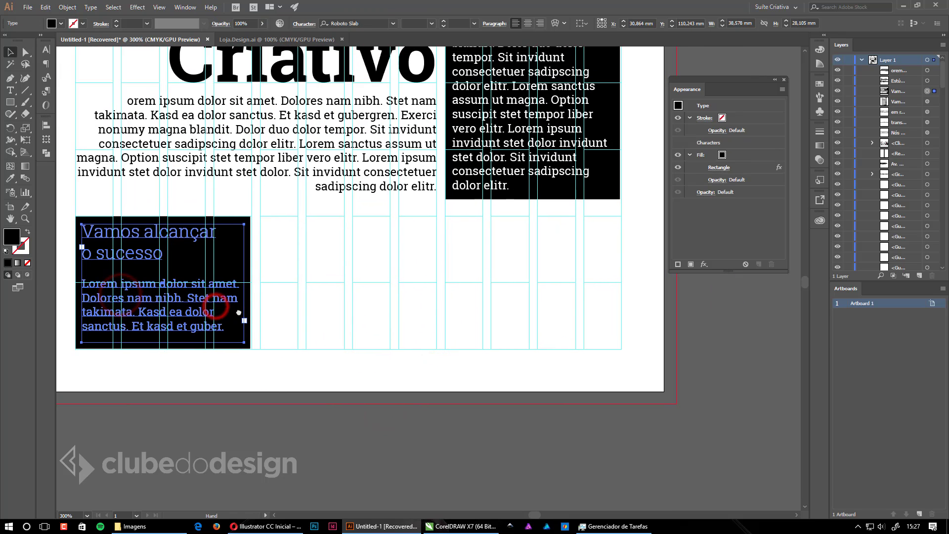
{"action": "left_click_drag", "start_coordinate": [147, 292], "coordinate": [330, 291]}
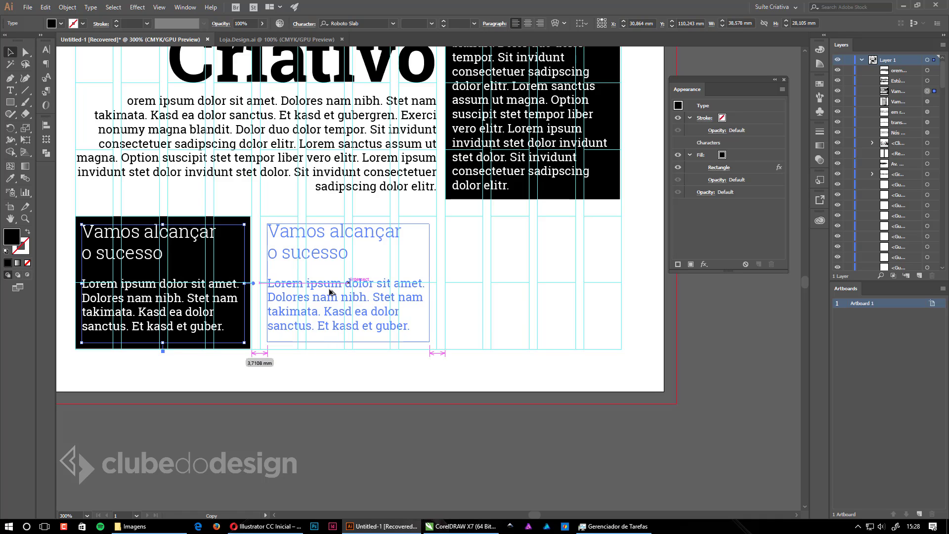
{"action": "mouse_move", "coordinate": [329, 289]}
{"action": "left_mouse_down"}
{"action": "mouse_move", "coordinate": [338, 290]}
{"action": "mouse_move", "coordinate": [320, 290]}
{"action": "mouse_move", "coordinate": [329, 291]}
{"action": "left_mouse_up"}
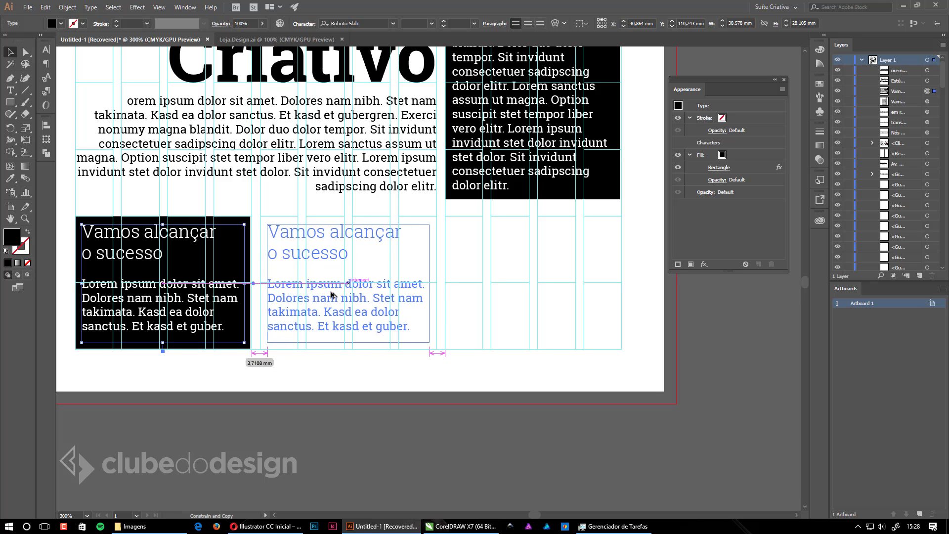
{"action": "left_click_drag", "start_coordinate": [332, 295], "coordinate": [331, 295]}
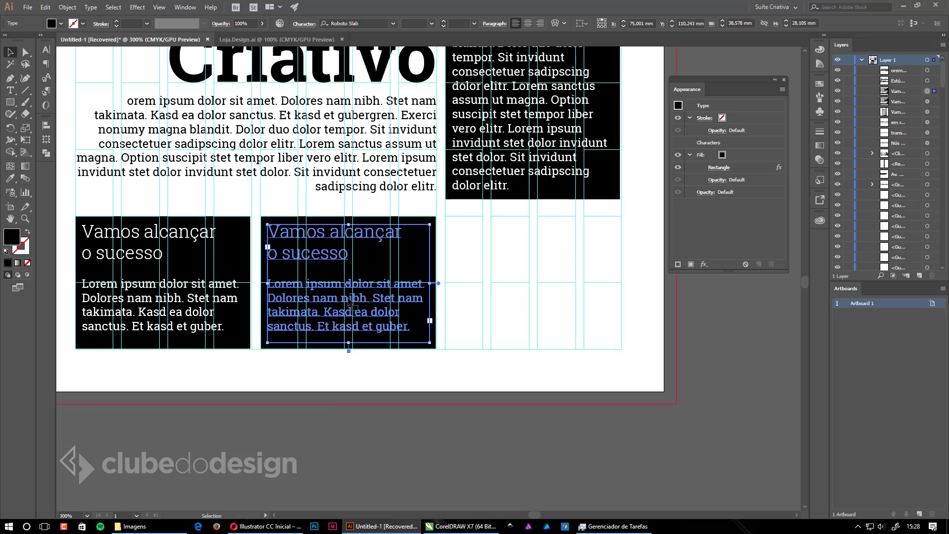
Place another copy of the small black box in the last four columns, its text frame centred at X about 118.9 mm
{"action": "left_click", "coordinate": [376, 417]}
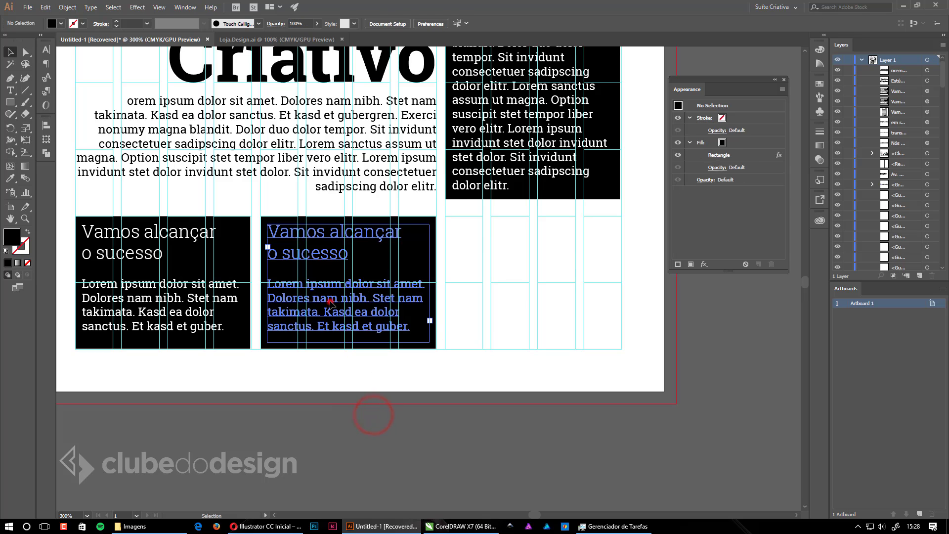
{"action": "left_click_drag", "start_coordinate": [330, 299], "coordinate": [531, 302]}
{"action": "left_click", "coordinate": [532, 426]}
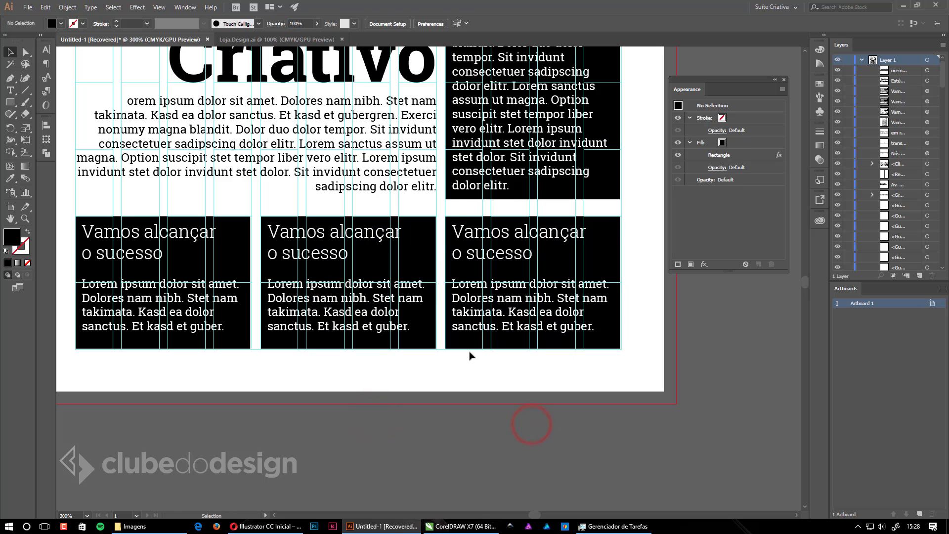
Replace the middle box's heading with "Centro de impressão"
{"action": "double_click", "coordinate": [321, 263]}
{"action": "left_click_drag", "start_coordinate": [362, 260], "coordinate": [258, 229]}
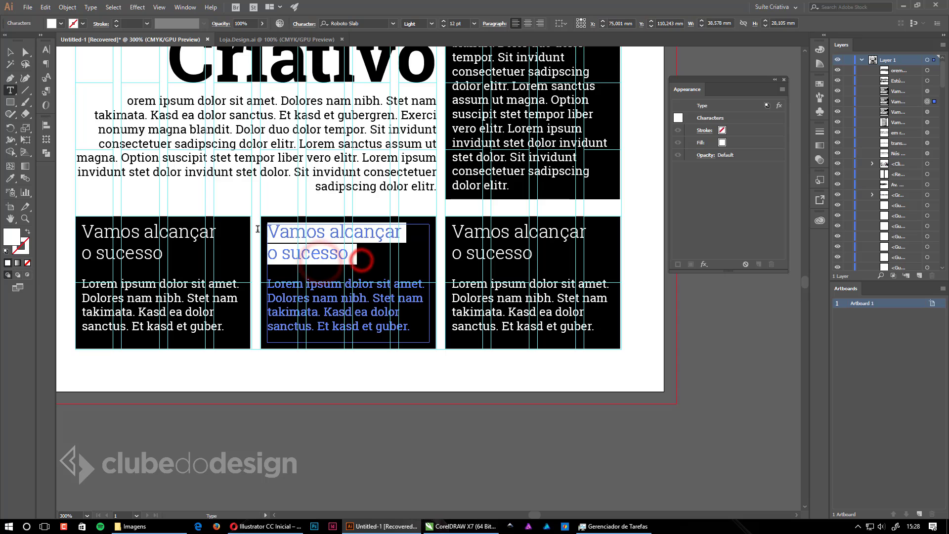
{"action": "type", "text": "centro de"}
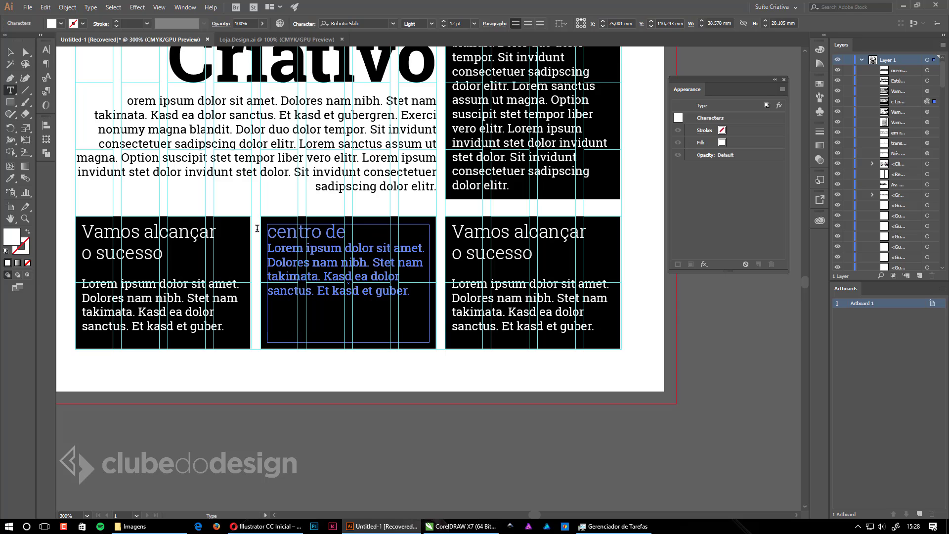
{"action": "type", "text": " impressão"}
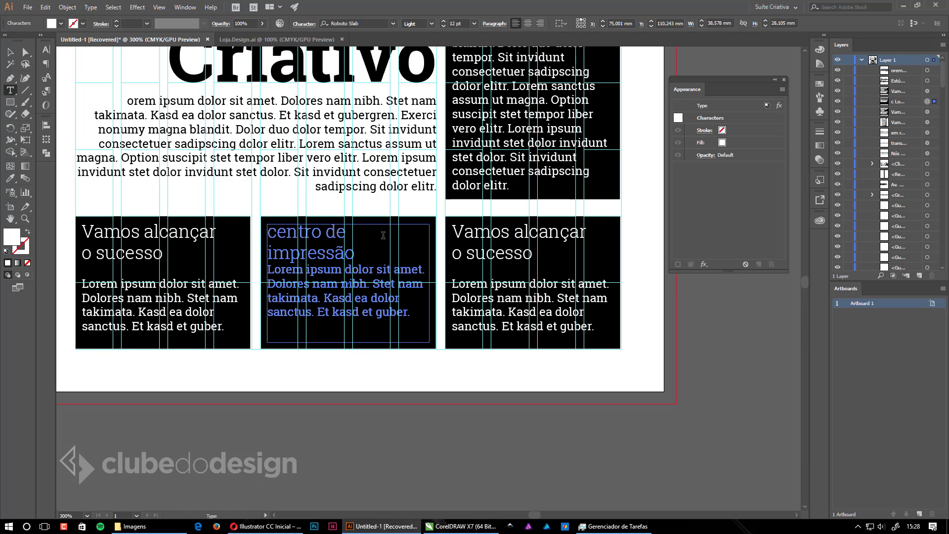
{"action": "key", "text": "Delete"}
{"action": "type", "text": "C"}
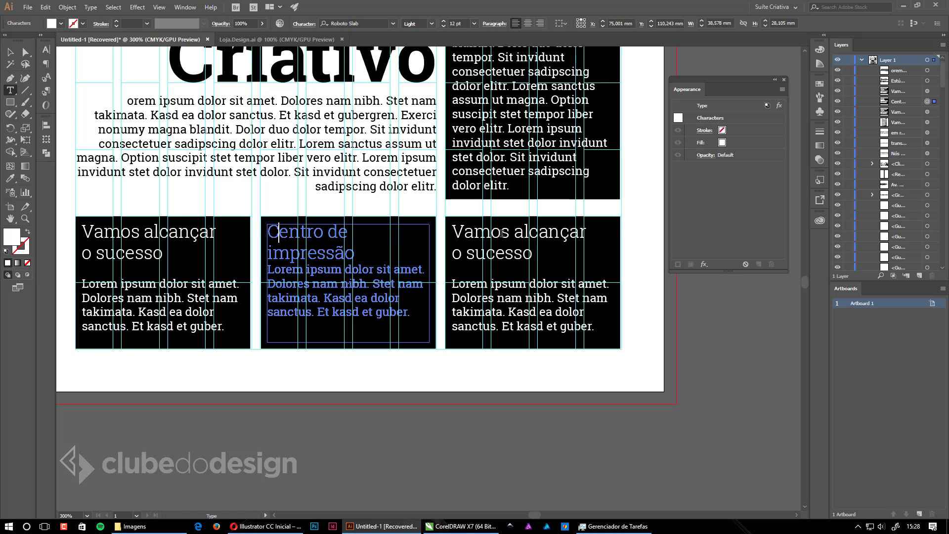
Replace the third box's heading with "Distribuição eficiente"
{"action": "triple_click", "coordinate": [546, 250]}
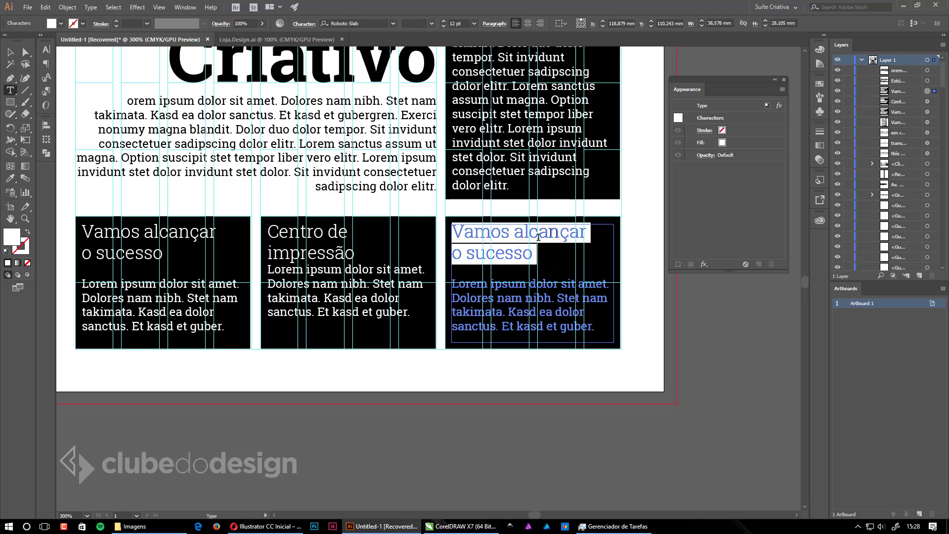
{"action": "type", "text": "Distribu"}
{"action": "type", "text": "içã"}
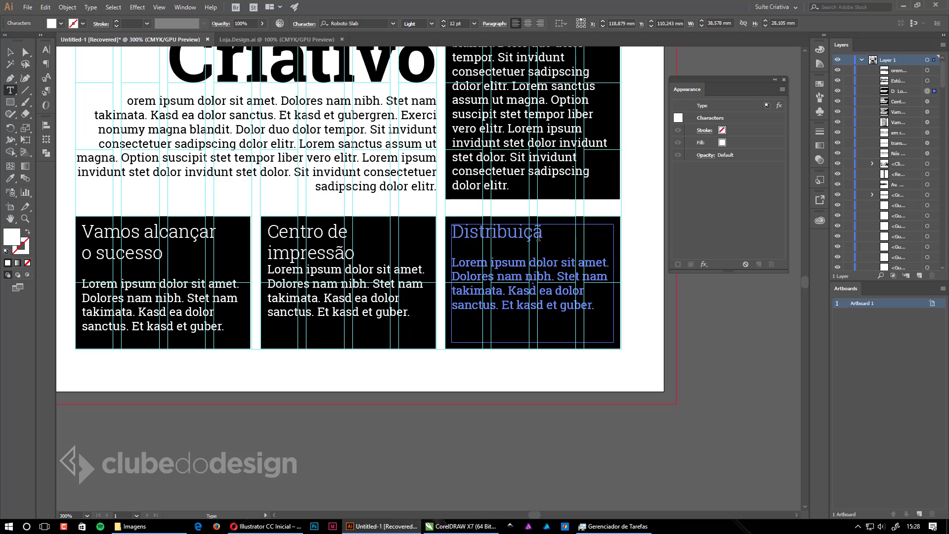
{"action": "type", "text": "o eficiente"}
Enlarge the "Distribuição eficiente" heading to 16 pt
{"action": "triple_click", "coordinate": [519, 252]}
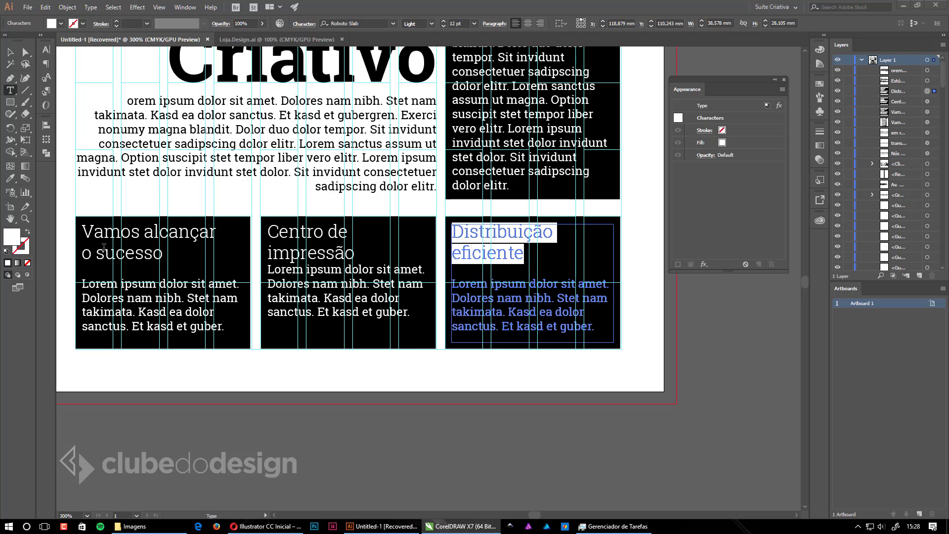
{"action": "triple_click", "coordinate": [525, 253]}
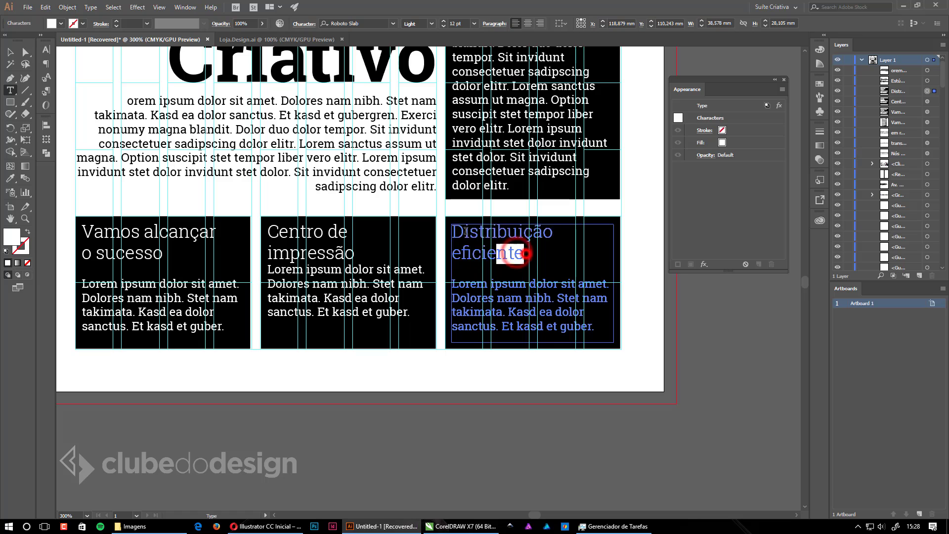
{"action": "left_click", "coordinate": [445, 22]}
{"action": "left_click", "coordinate": [444, 21]}
{"action": "left_click", "coordinate": [445, 21]}
{"action": "left_click", "coordinate": [444, 21]}
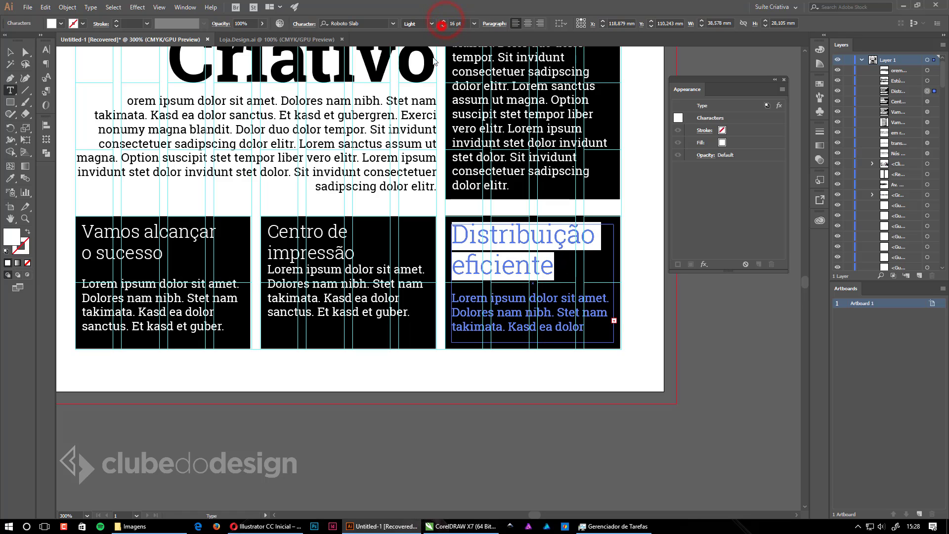
Set the "Centro de impressão" heading to 16 pt
{"action": "triple_click", "coordinate": [362, 247]}
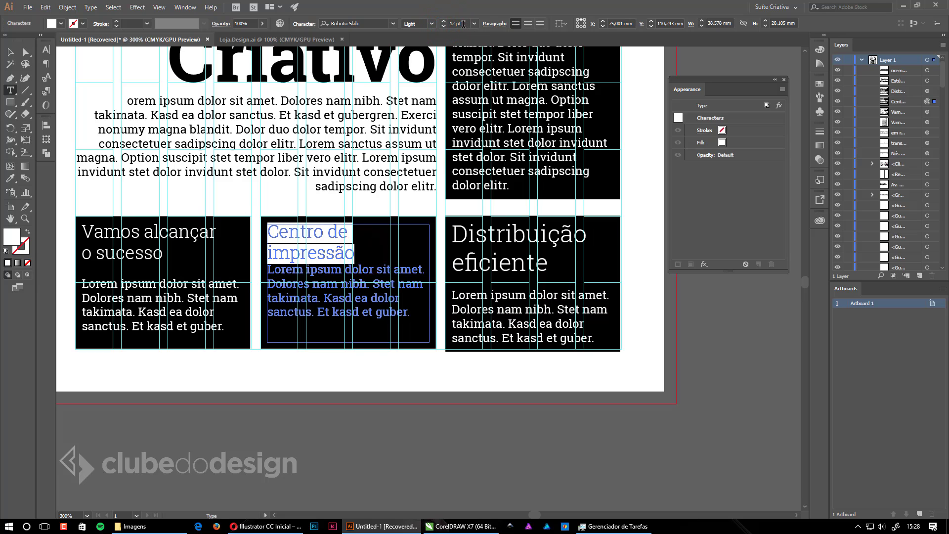
{"action": "left_click", "coordinate": [462, 23]}
{"action": "type", "text": "16"}
{"action": "key", "text": "Return"}
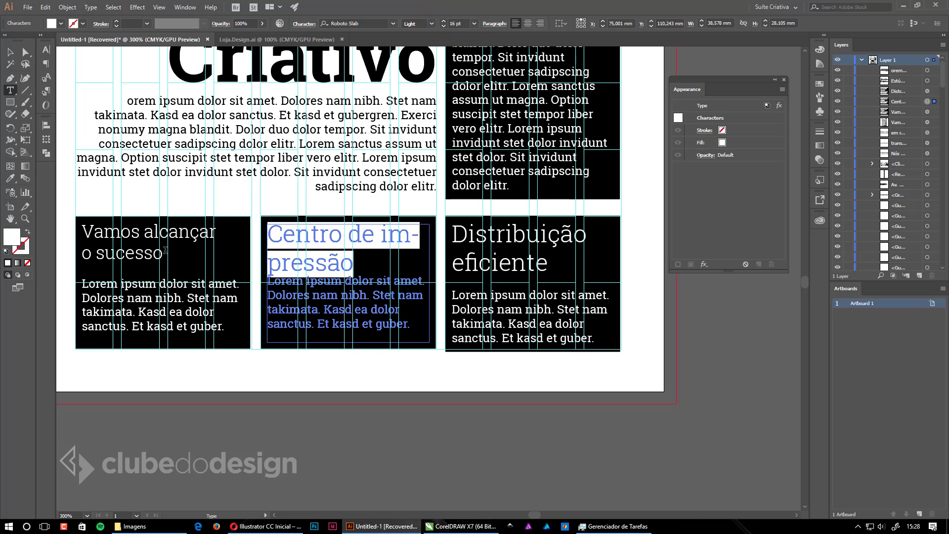
Set the first box's heading "Vamos alcançar o sucesso" to 16 pt
{"action": "left_click_drag", "start_coordinate": [167, 255], "coordinate": [2, 209]}
{"action": "left_click", "coordinate": [462, 24]}
{"action": "type", "text": "16"}
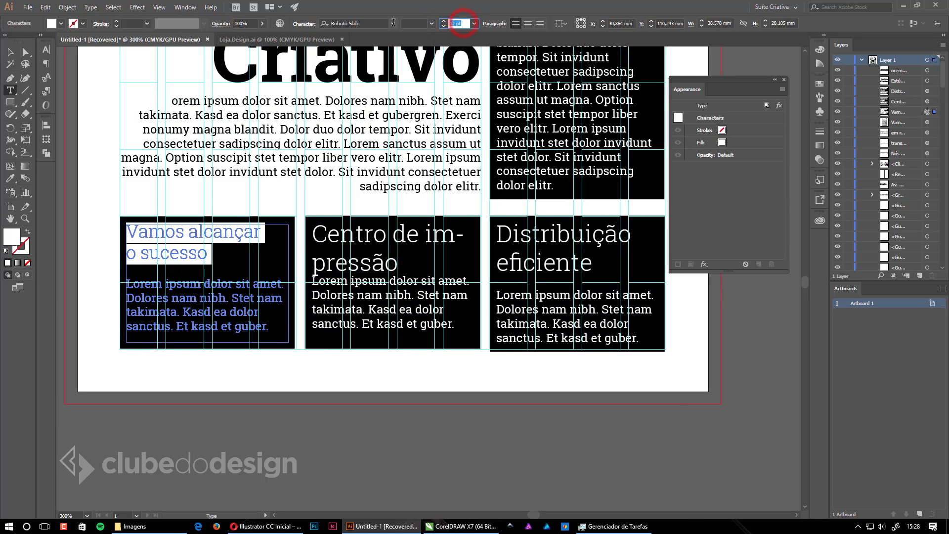
{"action": "key", "text": "Return"}
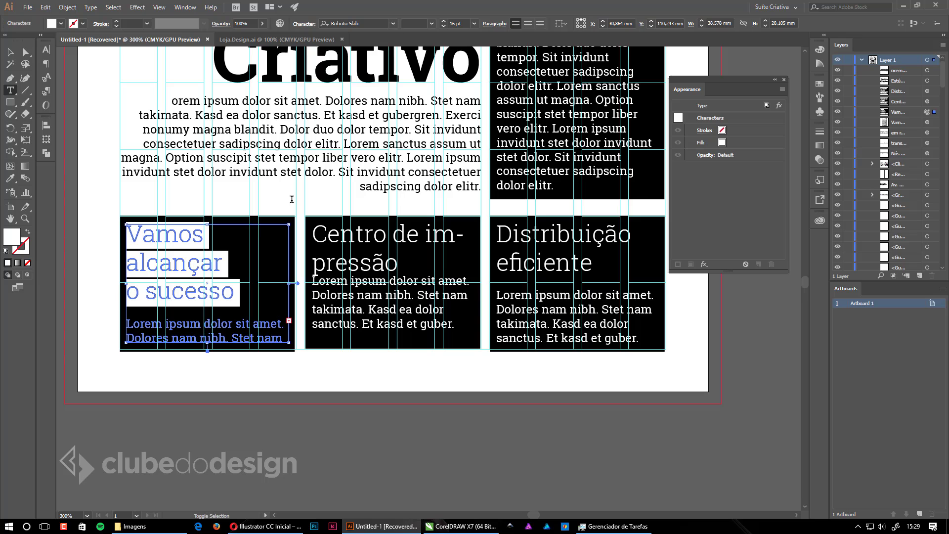
Replace the first box's heading with "Estúdio de Criação"
{"action": "left_click", "coordinate": [198, 291]}
{"action": "triple_click", "coordinate": [233, 292]}
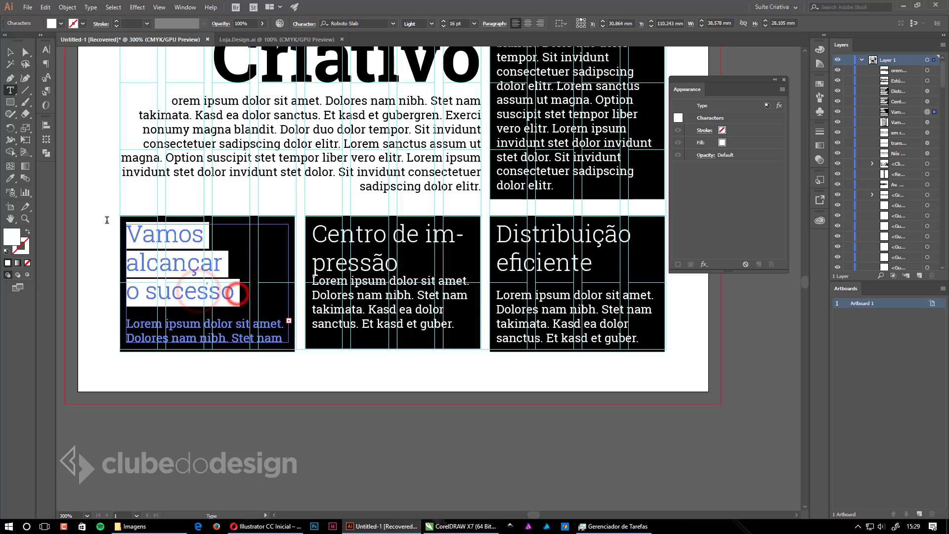
{"action": "type", "text": "Estúdio de Criação"}
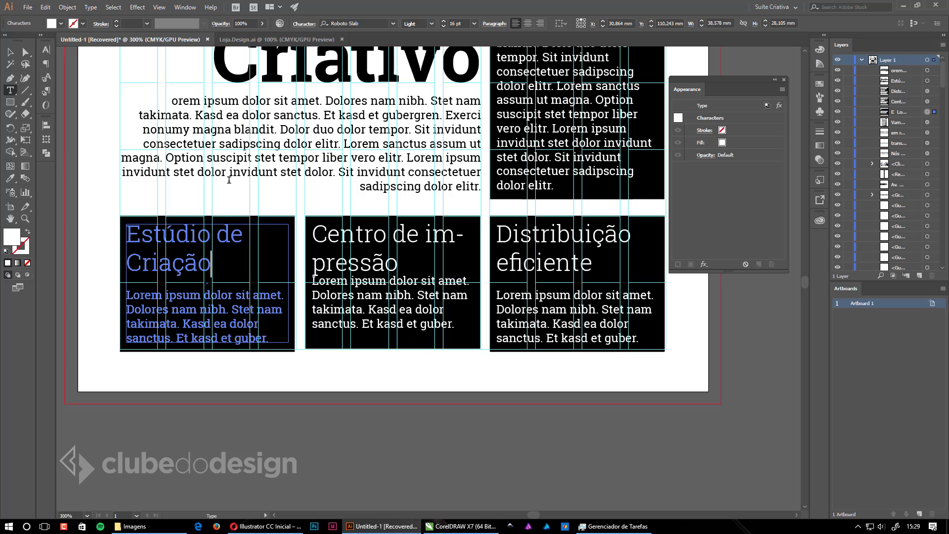
Insert a blank line between the "Centro de impressão" heading and its body text, and deselect the box
{"action": "left_click", "coordinate": [386, 284]}
{"action": "key", "text": "Home"}
{"action": "key", "text": "Return"}
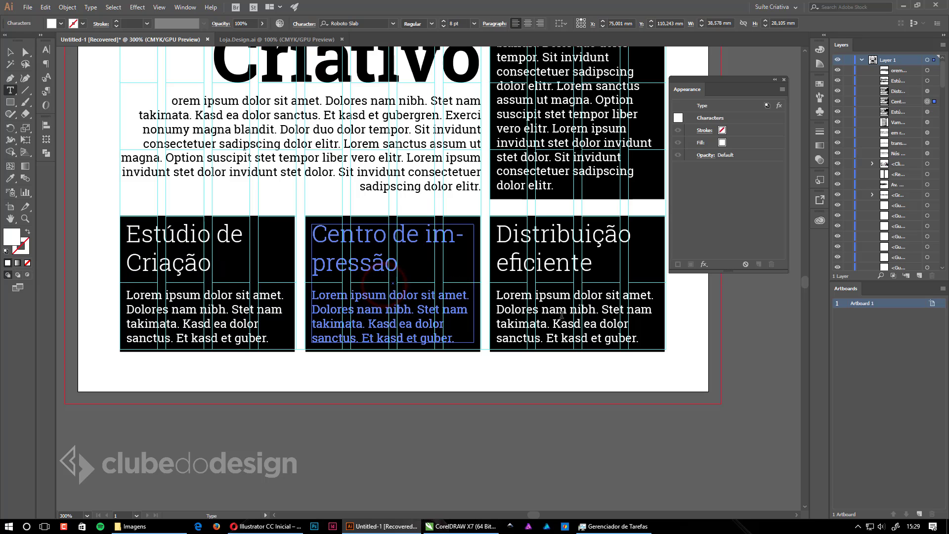
{"action": "left_click", "coordinate": [10, 55]}
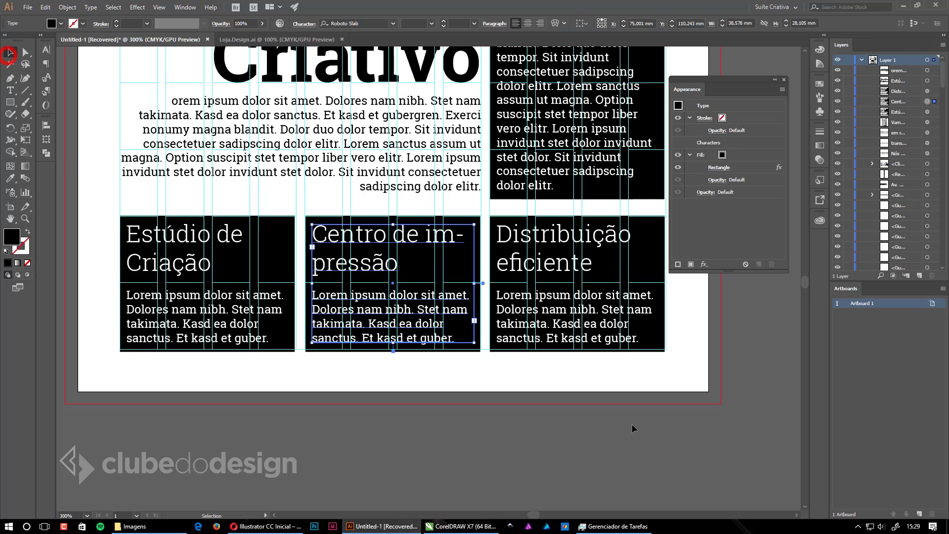
{"action": "left_click", "coordinate": [629, 417]}
Hide the guides to view the flyer layout without the grid
{"action": "left_click", "coordinate": [443, 313], "text": "ctrl+alt"}
{"action": "left_click_drag", "start_coordinate": [508, 301], "coordinate": [456, 437]}
{"action": "left_click", "coordinate": [456, 437]}
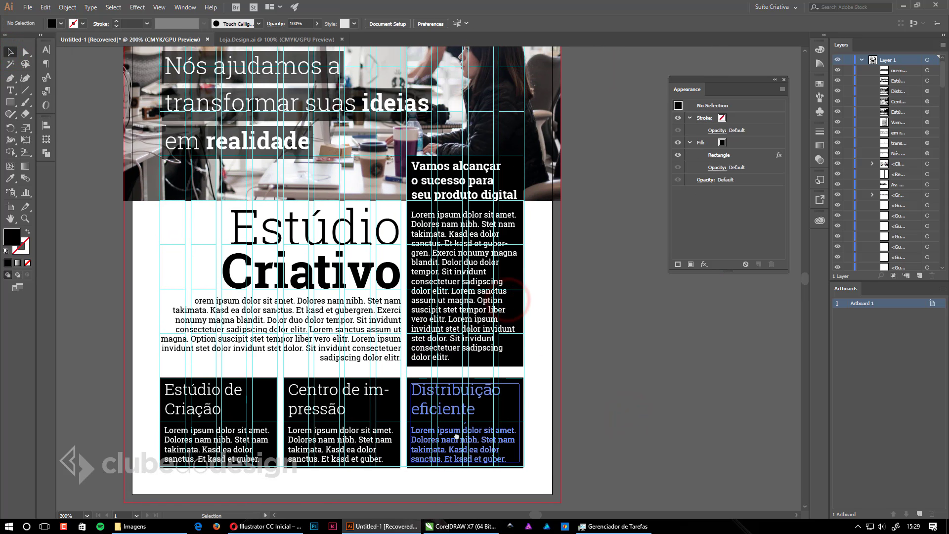
{"action": "left_click", "coordinate": [423, 401], "text": "ctrl+alt"}
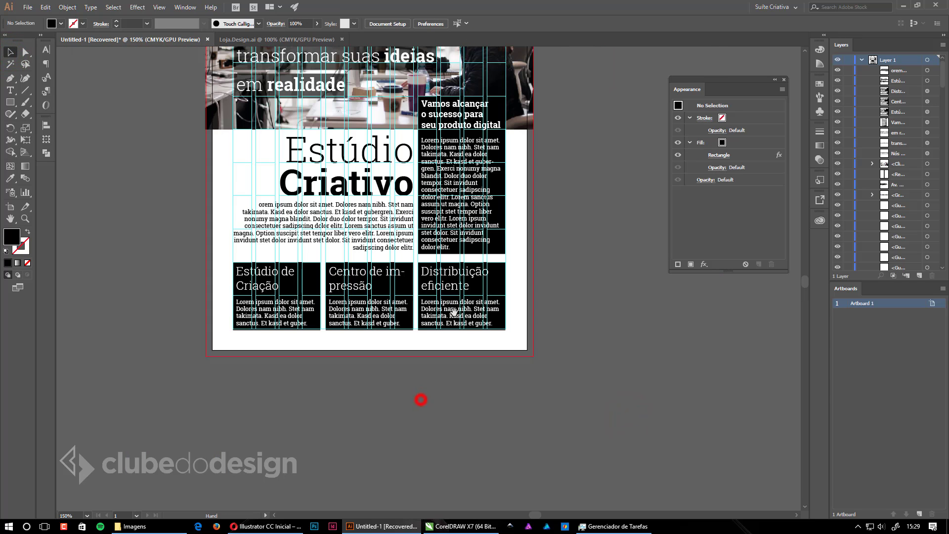
{"action": "left_click_drag", "start_coordinate": [454, 307], "coordinate": [421, 414]}
{"action": "key", "text": "ctrl+;"}
{"action": "left_click", "coordinate": [638, 347]}
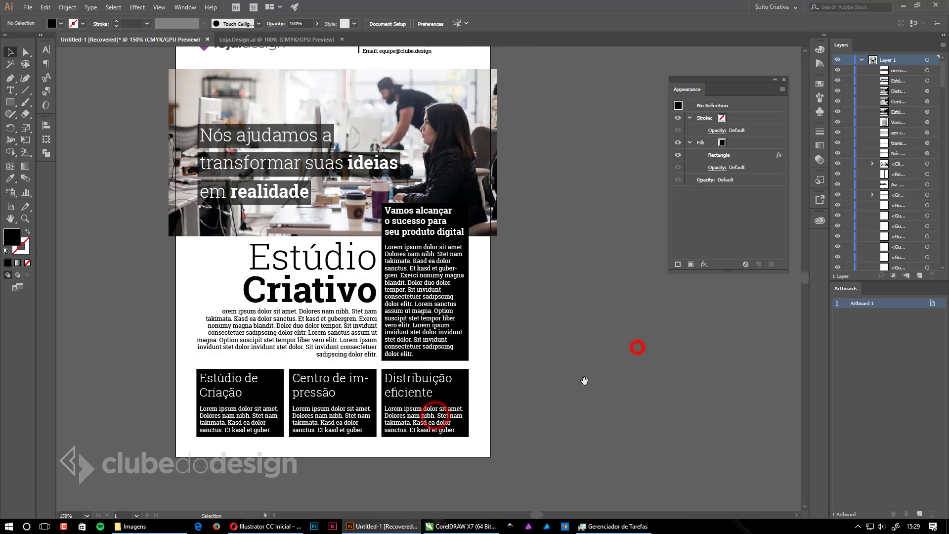
Ungroup the loja.design logo in the page header
{"action": "left_click_drag", "start_coordinate": [565, 371], "coordinate": [567, 418]}
{"action": "left_click", "coordinate": [448, 364], "text": "ctrl+alt"}
{"action": "left_click_drag", "start_coordinate": [376, 235], "coordinate": [363, 260]}
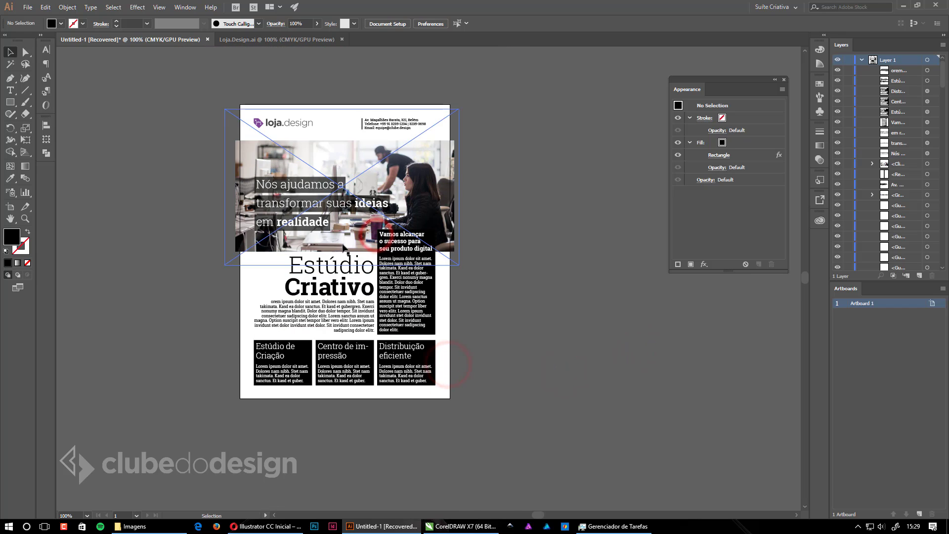
{"action": "left_click", "coordinate": [383, 283], "text": "ctrl"}
{"action": "left_click_drag", "start_coordinate": [369, 148], "coordinate": [371, 213]}
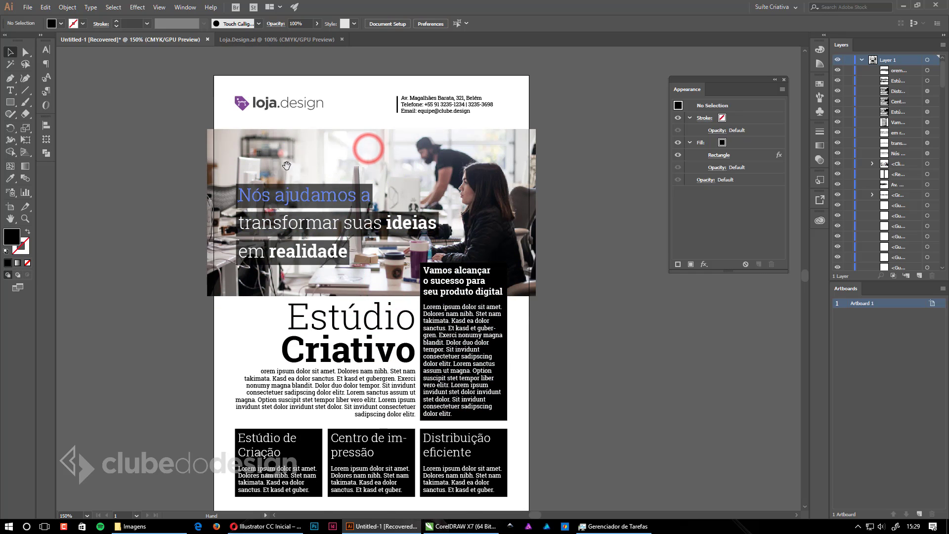
{"action": "left_click_drag", "start_coordinate": [287, 179], "coordinate": [291, 251]}
{"action": "mouse_move", "coordinate": [268, 191]}
{"action": "left_mouse_down"}
{"action": "mouse_move", "coordinate": [450, 331]}
{"action": "mouse_move", "coordinate": [330, 262]}
{"action": "mouse_move", "coordinate": [466, 358]}
{"action": "left_mouse_up"}
{"action": "left_click_drag", "start_coordinate": [219, 212], "coordinate": [253, 237]}
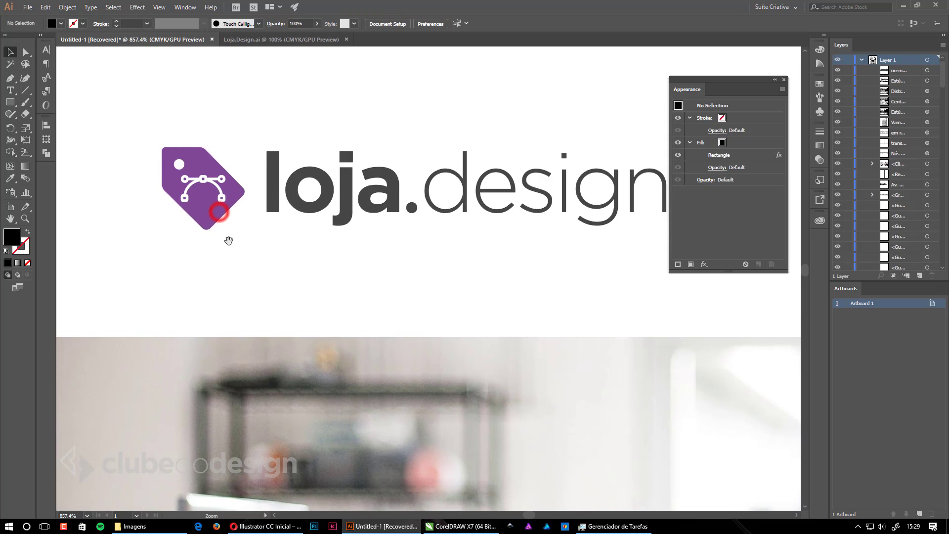
{"action": "left_click", "coordinate": [205, 223]}
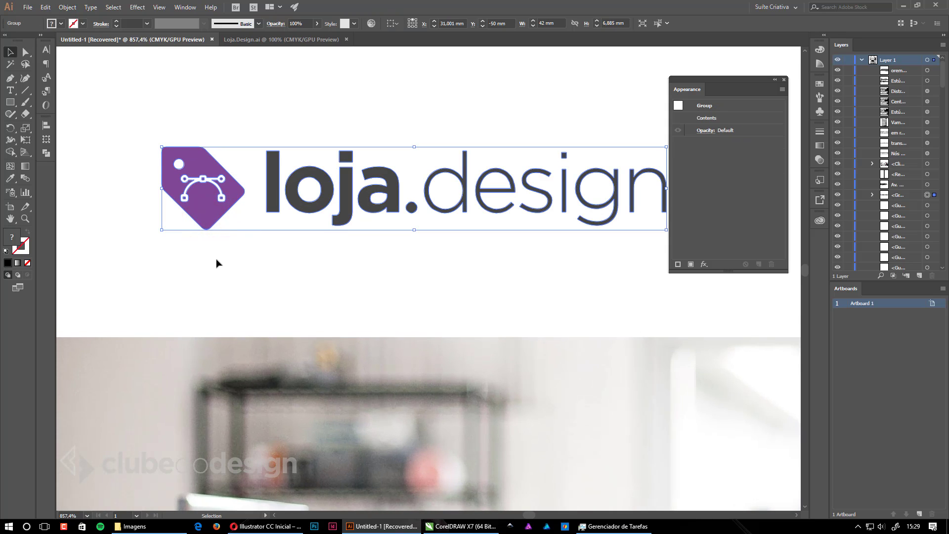
{"action": "key", "text": "ctrl+shift+b"}
{"action": "key", "text": "ctrl+shift+g"}
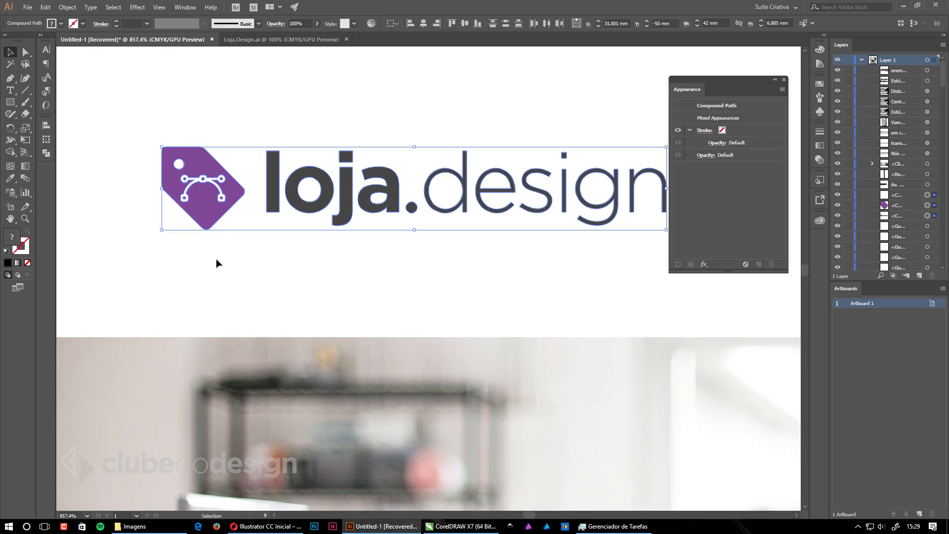
Fill the logo's purple tag symbol with the black swatch
{"action": "left_click", "coordinate": [216, 261]}
{"action": "left_click", "coordinate": [208, 216]}
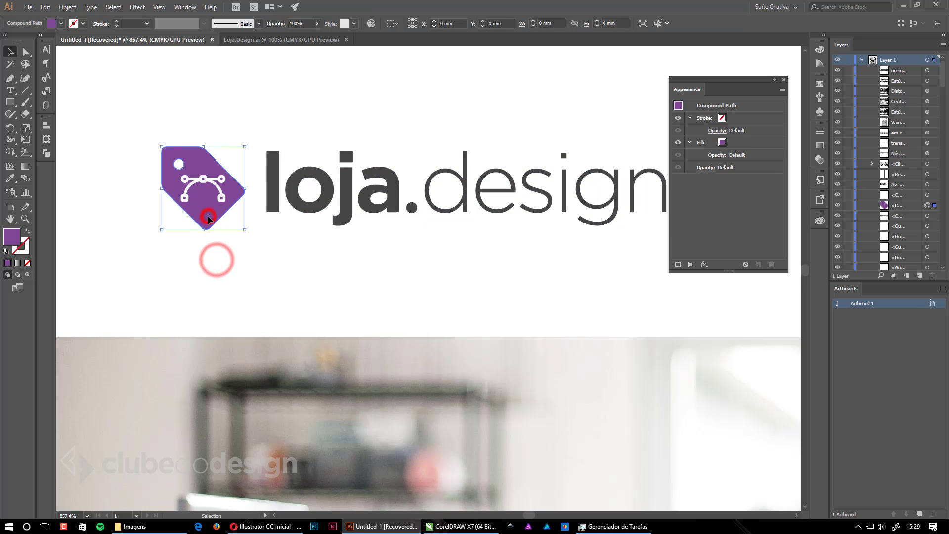
{"action": "left_click", "coordinate": [820, 49]}
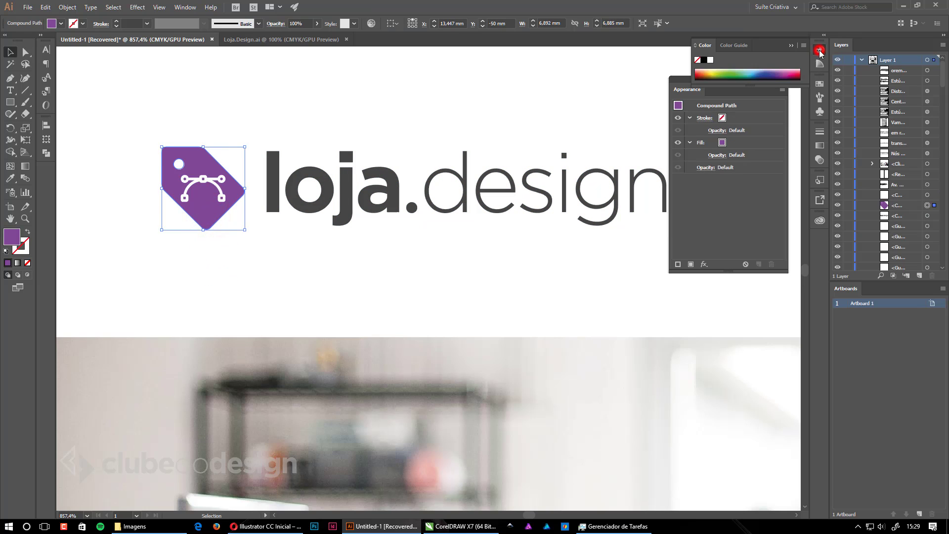
{"action": "left_click", "coordinate": [820, 85]}
{"action": "left_click", "coordinate": [702, 79]}
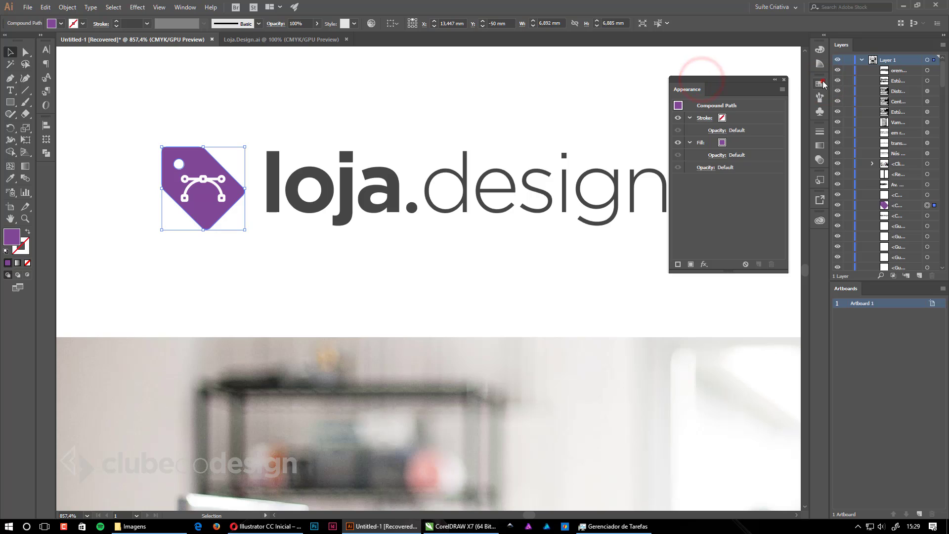
{"action": "left_click", "coordinate": [820, 85]}
{"action": "left_click", "coordinate": [698, 94]}
{"action": "left_click", "coordinate": [717, 110]}
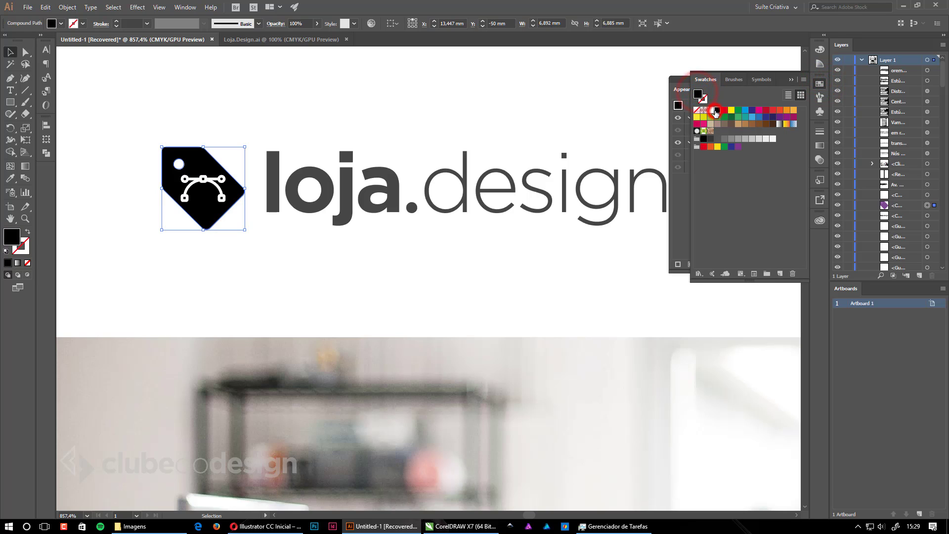
{"action": "left_click", "coordinate": [791, 80]}
{"action": "left_click", "coordinate": [585, 88]}
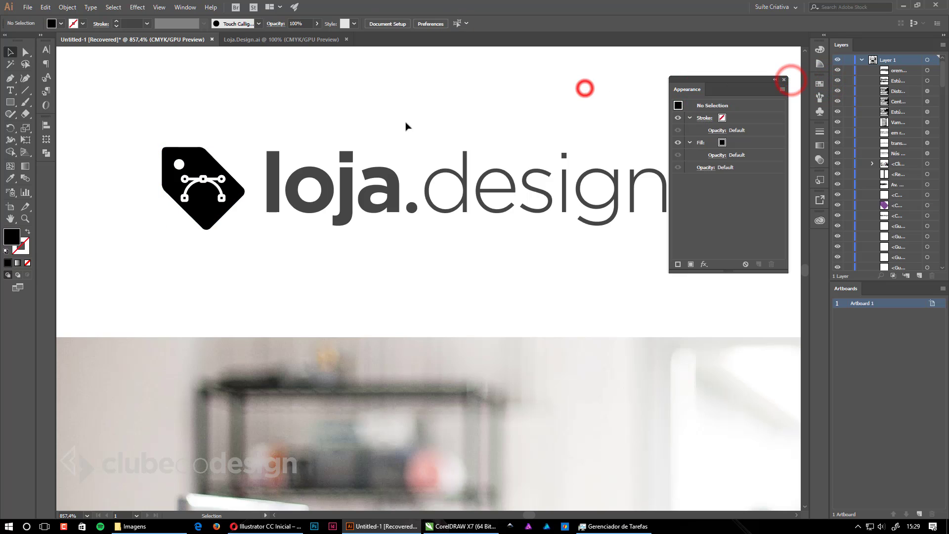
Group the logo's symbol and lettering again and fit the whole artboard in view
{"action": "left_click", "coordinate": [460, 94]}
{"action": "left_click_drag", "start_coordinate": [146, 99], "coordinate": [674, 262]}
{"action": "key", "text": "ctrl+0"}
{"action": "left_click", "coordinate": [640, 396]}
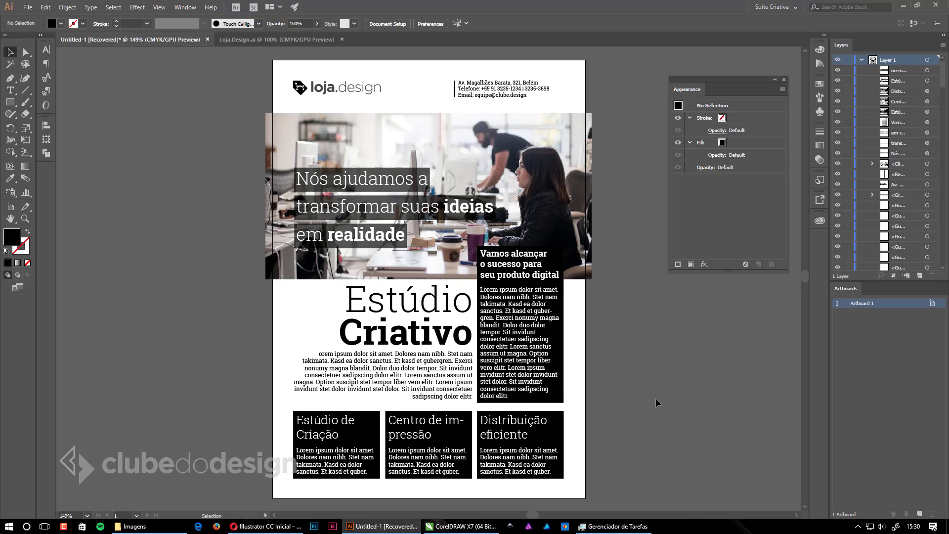
Try 70% opacity on the black background fill of the "Estúdio de Criação" box and settle on 40%
{"action": "left_click", "coordinate": [353, 423]}
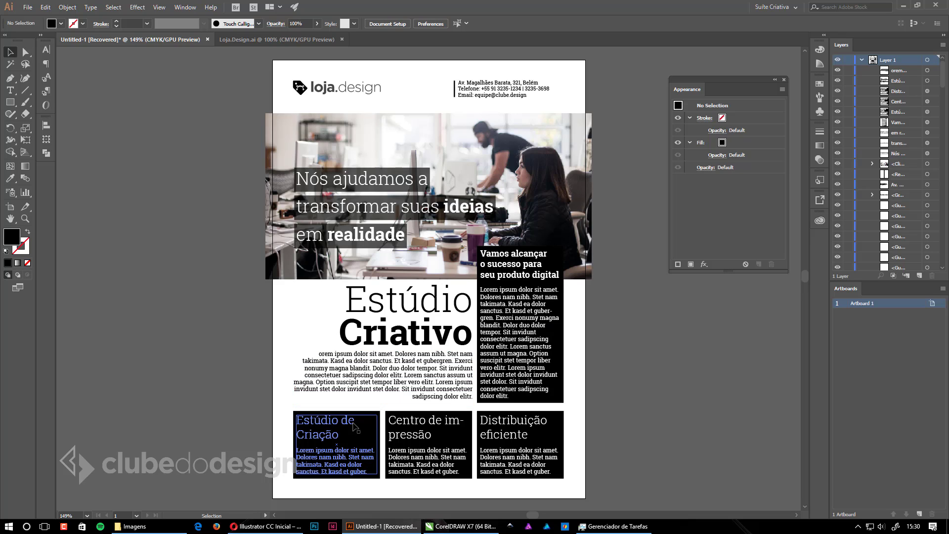
{"action": "left_click", "coordinate": [679, 463]}
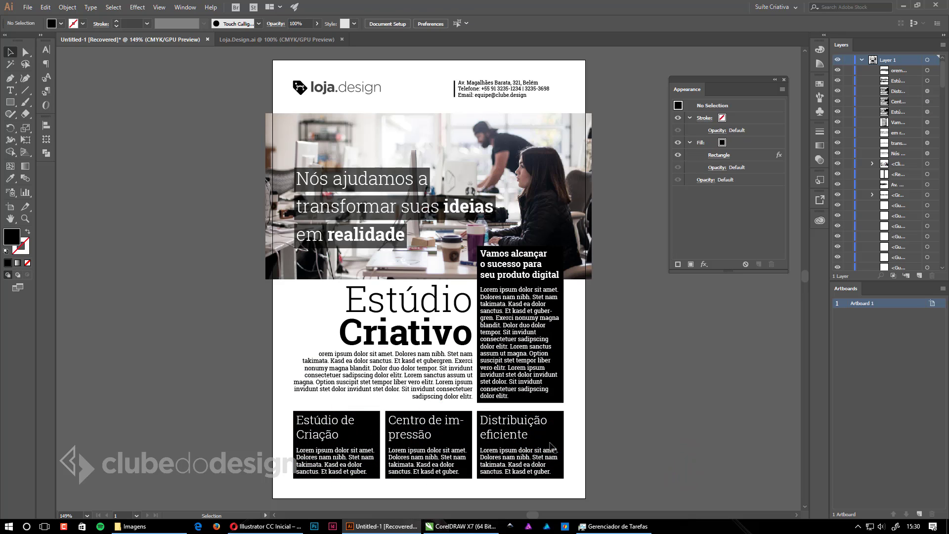
{"action": "left_click", "coordinate": [335, 457]}
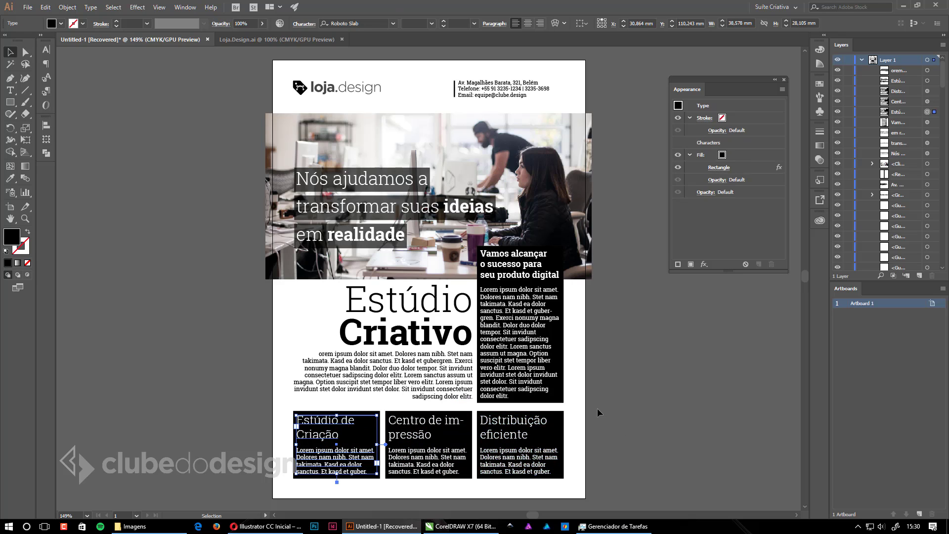
{"action": "left_click_drag", "start_coordinate": [750, 83], "coordinate": [729, 85]}
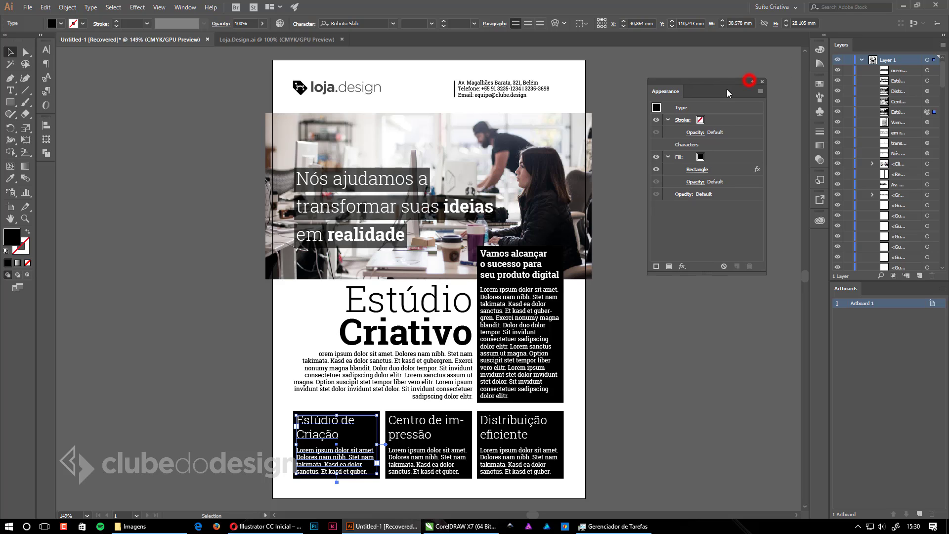
{"action": "left_click", "coordinate": [697, 182]}
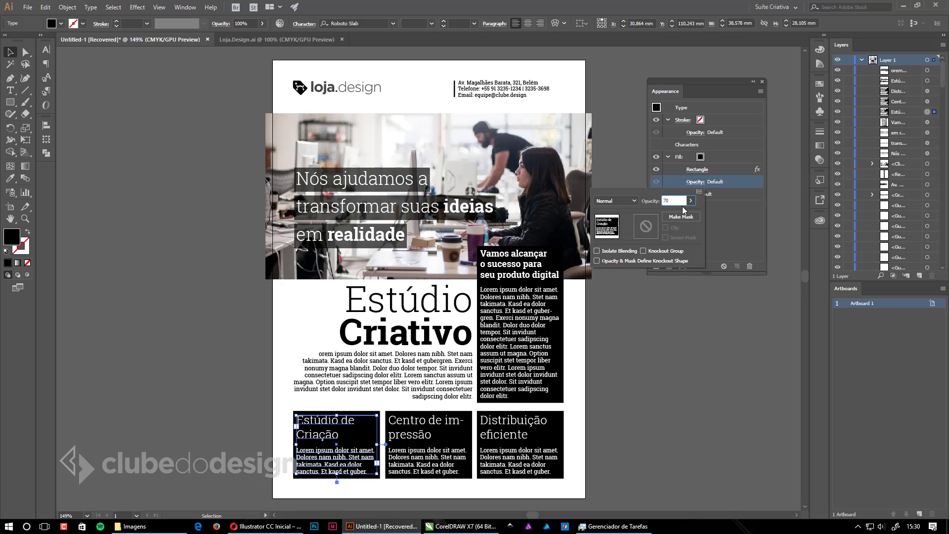
{"action": "key", "text": "Return"}
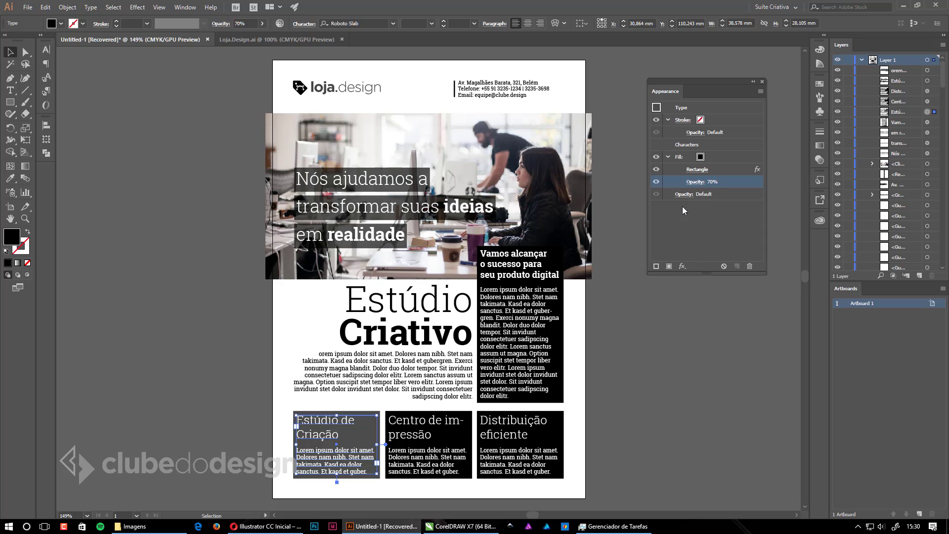
{"action": "left_click", "coordinate": [695, 182]}
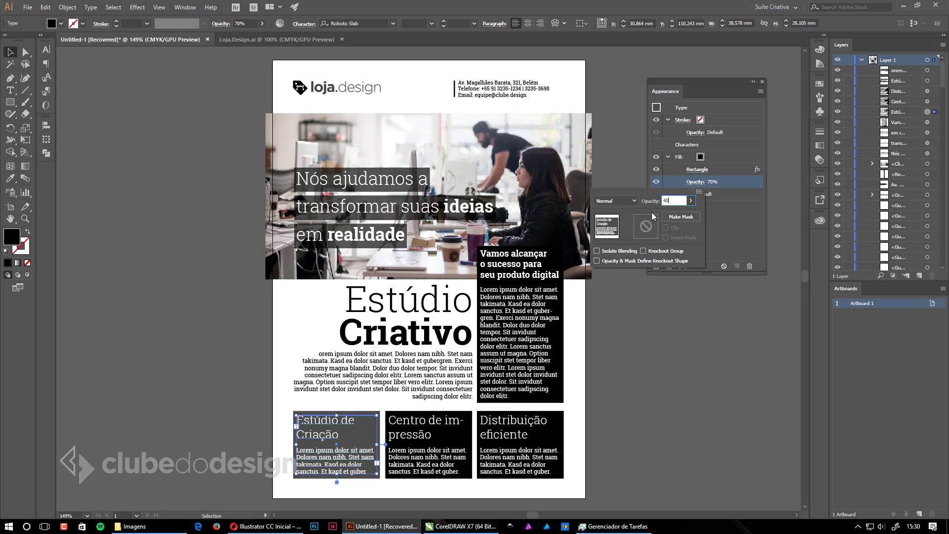
{"action": "key", "text": "Return"}
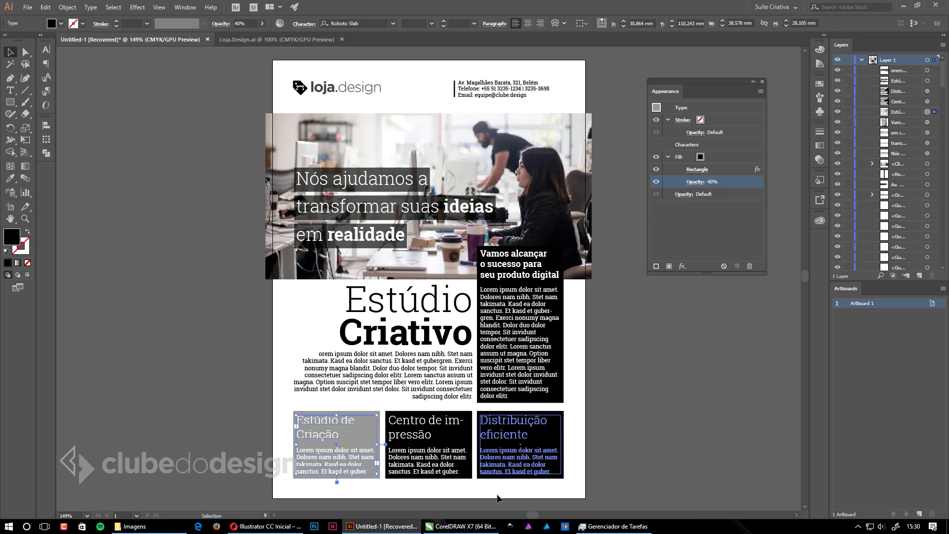
Set the background fill opacity of the "Centro de impressão" box to 60%
{"action": "left_click", "coordinate": [437, 457]}
{"action": "left_click", "coordinate": [696, 182]}
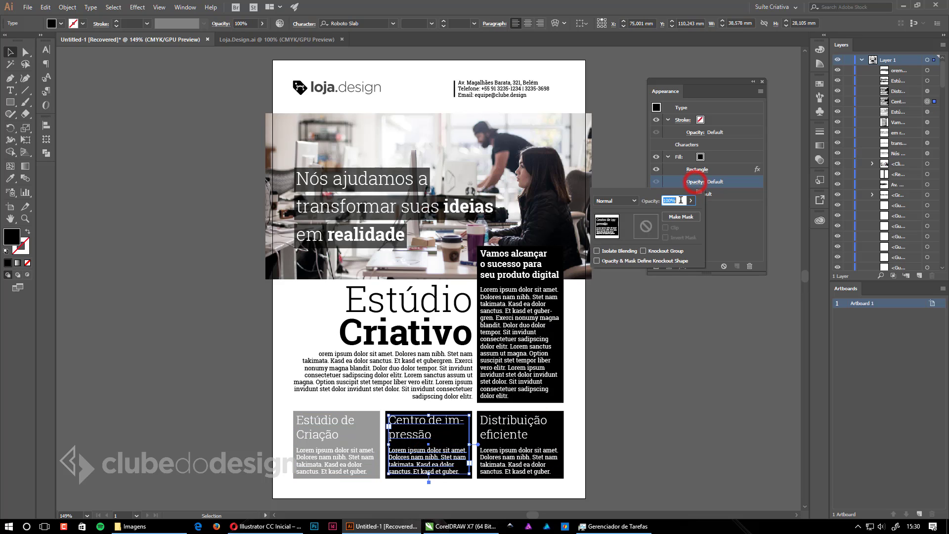
{"action": "left_click_drag", "start_coordinate": [682, 200], "coordinate": [599, 202]}
{"action": "type", "text": "60"}
{"action": "key", "text": "Return"}
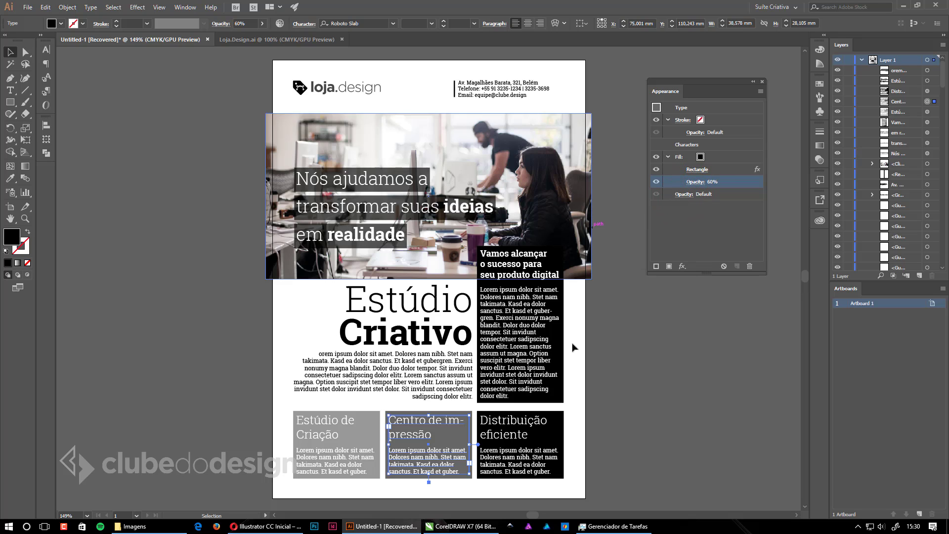
Set the background fill opacity of the "Distribuição eficiente" box to 80% and deselect it
{"action": "left_click", "coordinate": [520, 445]}
{"action": "left_click", "coordinate": [702, 182]}
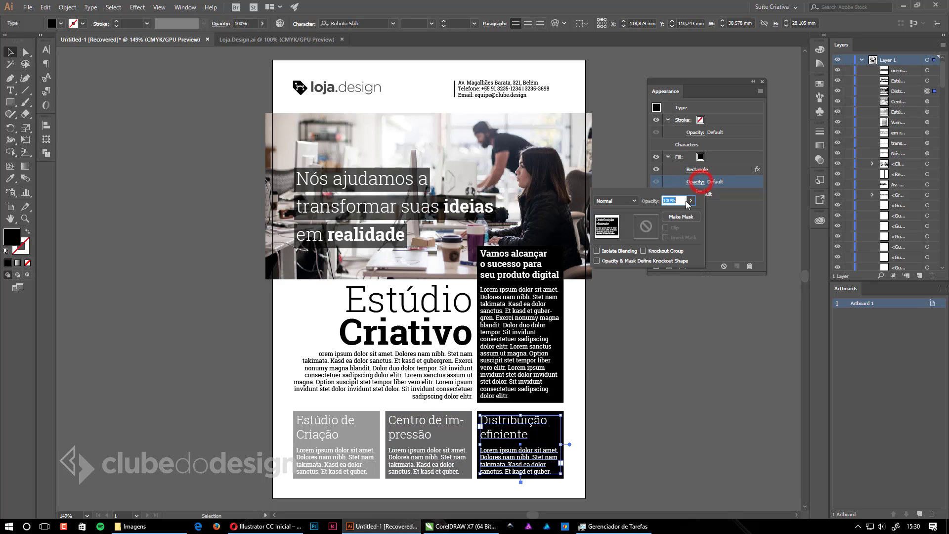
{"action": "left_click_drag", "start_coordinate": [682, 201], "coordinate": [583, 201]}
{"action": "type", "text": "80"}
{"action": "key", "text": "Return"}
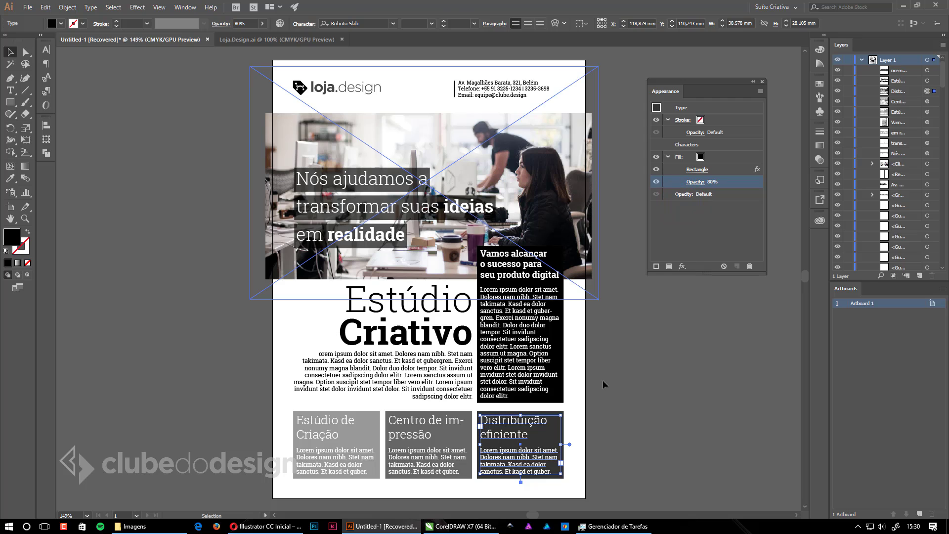
{"action": "left_click", "coordinate": [640, 394]}
{"action": "left_click", "coordinate": [669, 408]}
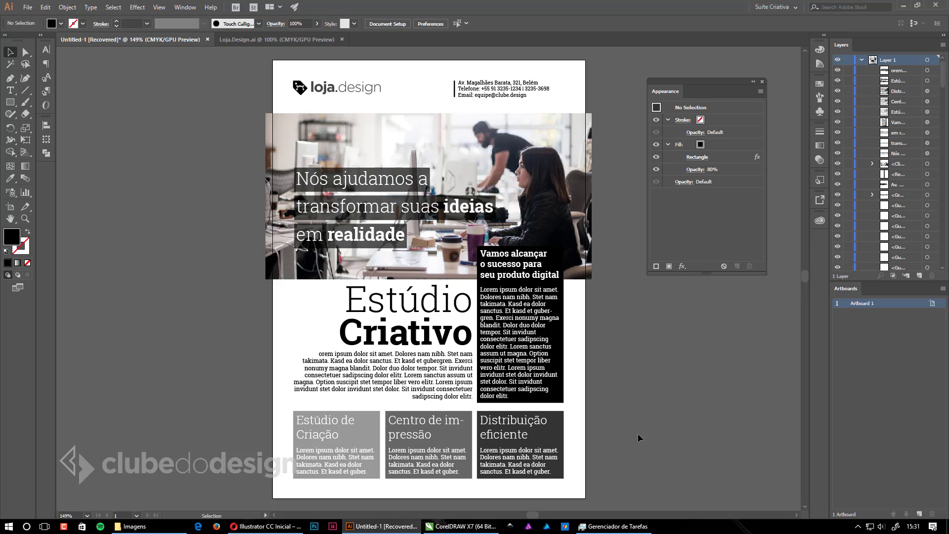
Show the guides briefly to check the flyer layout against the grid, and hide them again
{"action": "left_click", "coordinate": [517, 325], "text": "ctrl+alt"}
{"action": "left_click_drag", "start_coordinate": [522, 320], "coordinate": [552, 374]}
{"action": "left_click", "coordinate": [475, 336], "text": "ctrl"}
{"action": "left_click_drag", "start_coordinate": [479, 330], "coordinate": [584, 397]}
{"action": "key", "text": "ctrl+semicolon"}
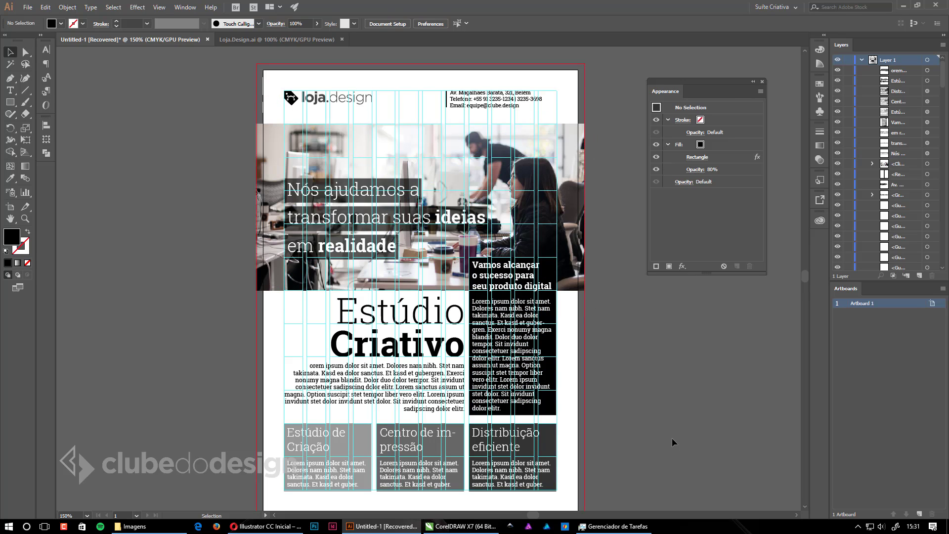
{"action": "key", "text": "ctrl+semicolon"}
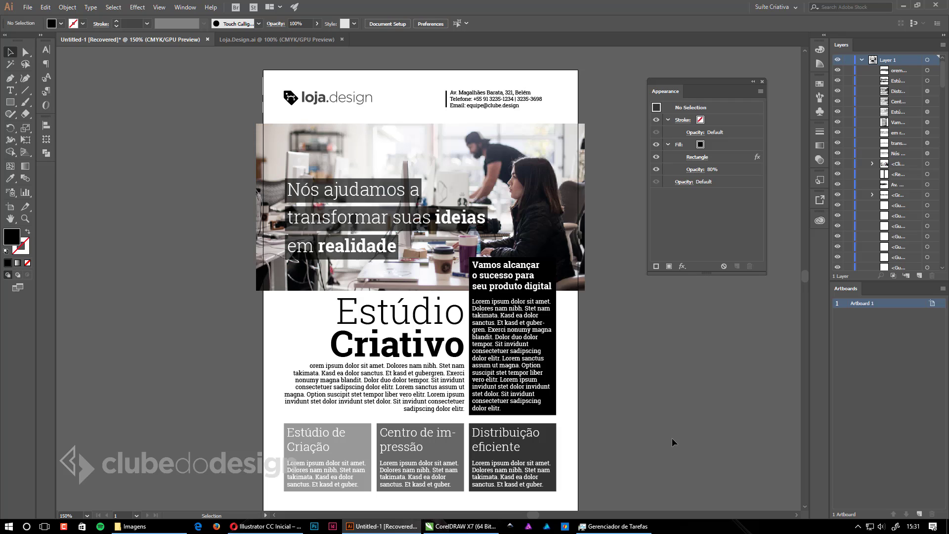
Select all the unlocked flyer artwork except the office photo
{"action": "left_click", "coordinate": [211, 228]}
{"action": "key", "text": "ctrl+a"}
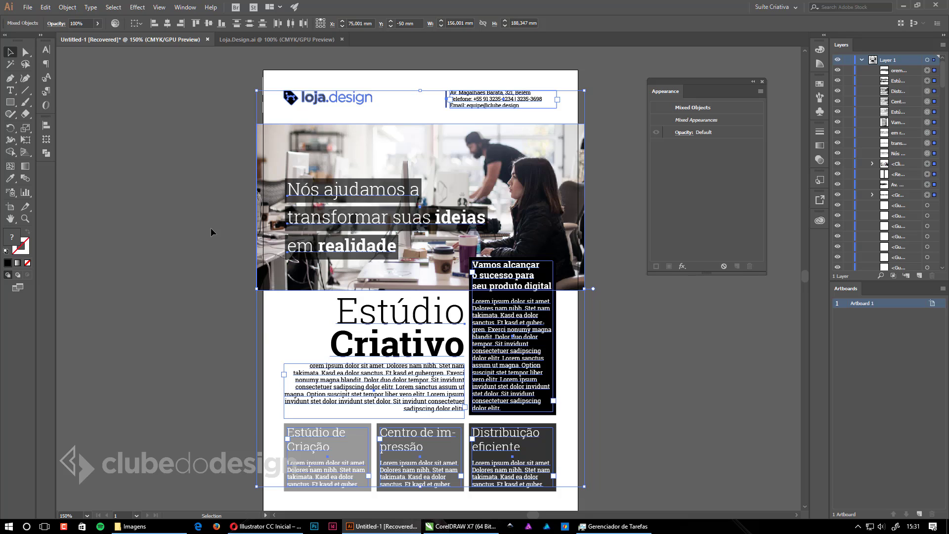
{"action": "key", "text": "ctrl"}
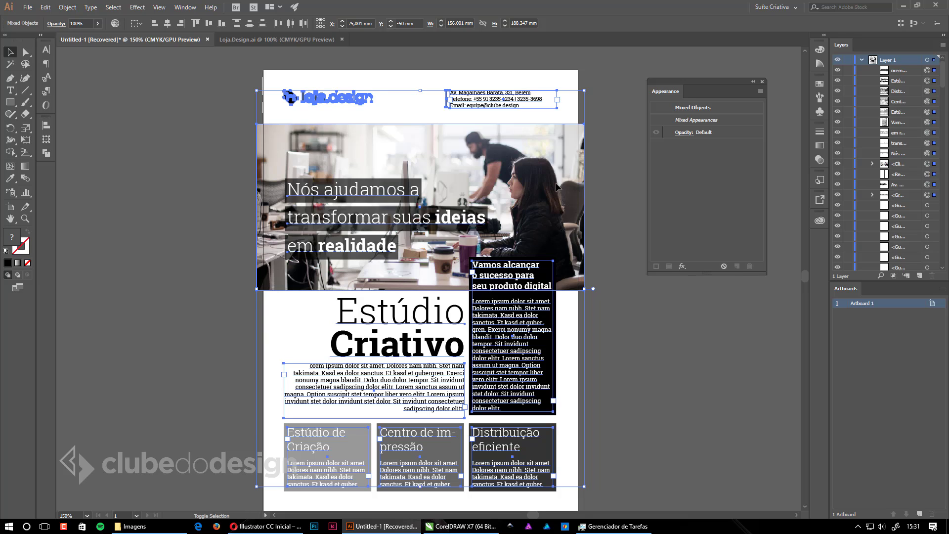
{"action": "left_click", "coordinate": [570, 155], "text": "shift"}
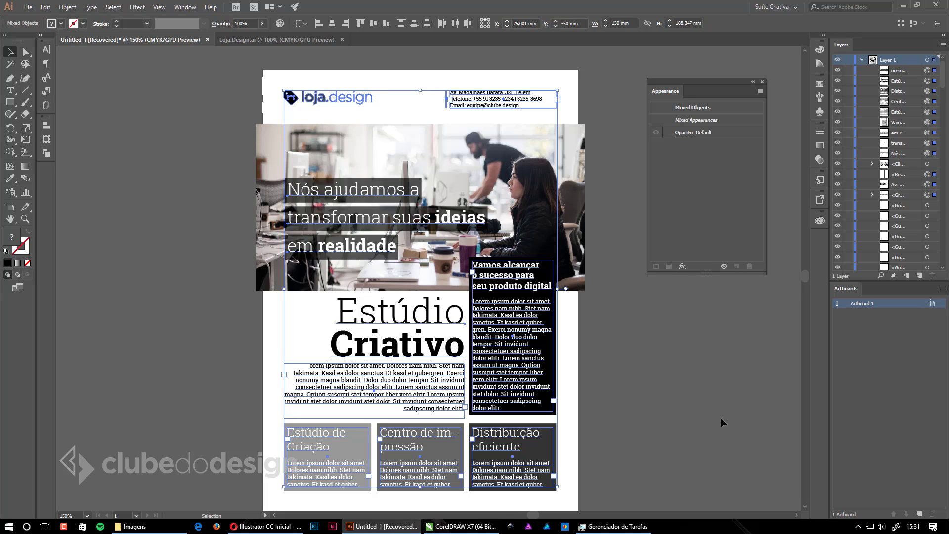
Open the Swatches panel and float it below the Appearance panel
{"action": "left_click", "coordinate": [820, 84]}
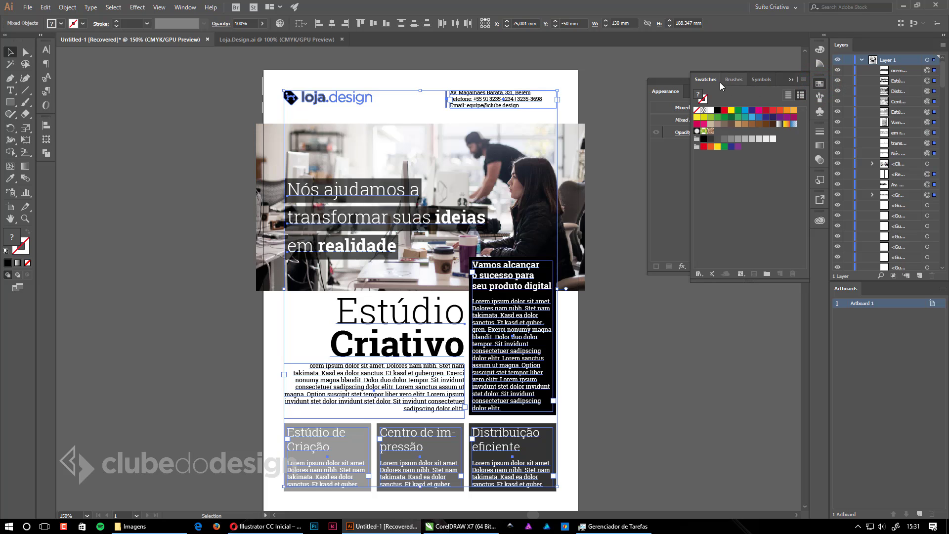
{"action": "left_click_drag", "start_coordinate": [707, 79], "coordinate": [183, 90]}
{"action": "left_click", "coordinate": [791, 81]}
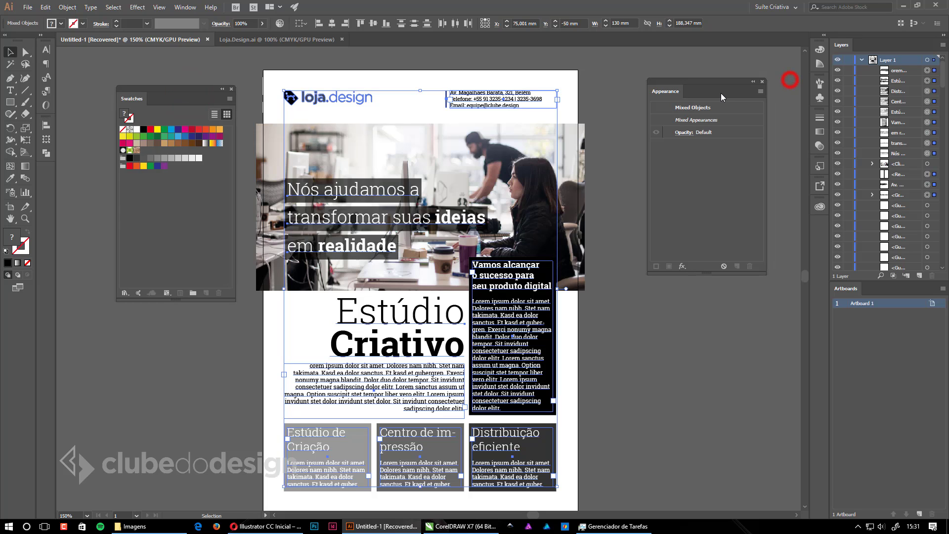
{"action": "left_click", "coordinate": [719, 84]}
{"action": "left_click_drag", "start_coordinate": [193, 89], "coordinate": [720, 284]}
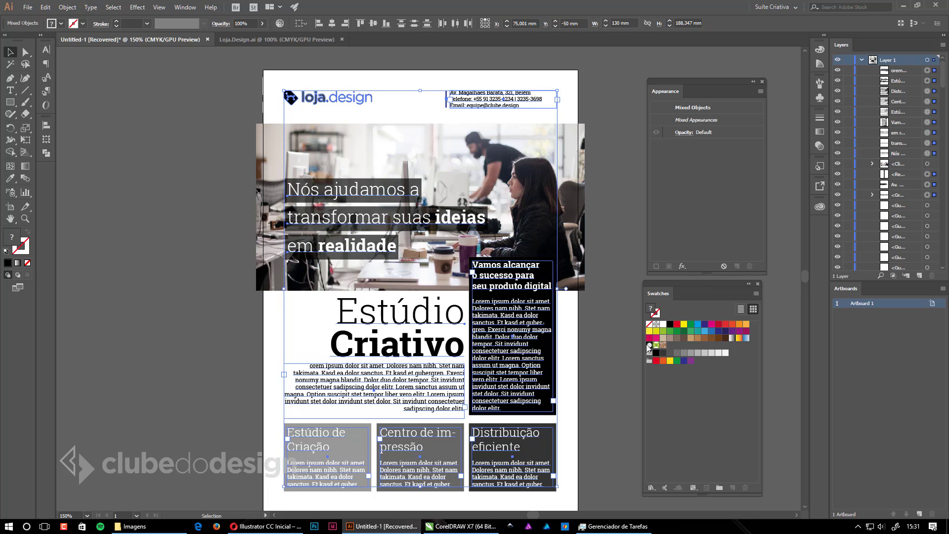
Create a colour group named "Flyer Criativo" from the selected artwork with global colours and tints, move Swatches beside the page, and deselect
{"action": "left_click", "coordinate": [720, 489]}
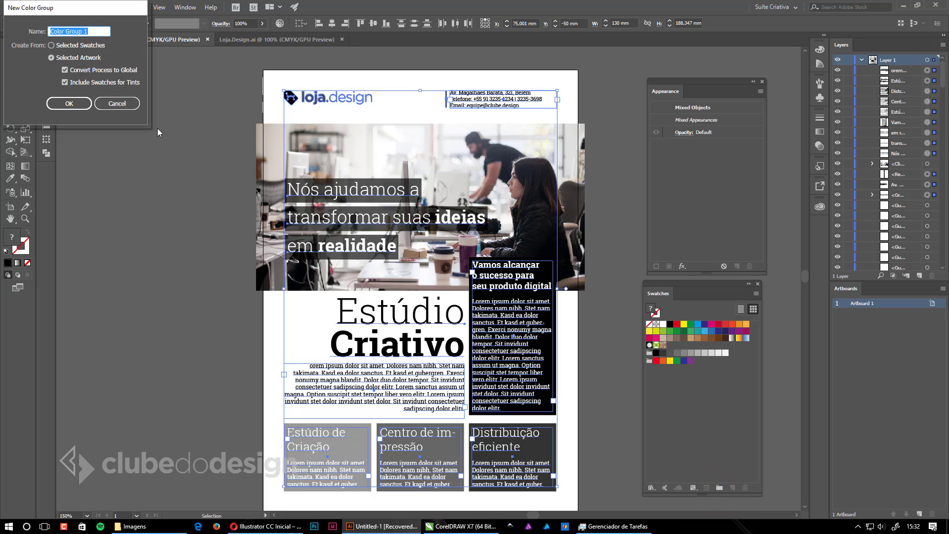
{"action": "left_click", "coordinate": [69, 6]}
{"action": "left_click_drag", "start_coordinate": [97, 14], "coordinate": [63, 118]}
{"action": "left_click", "coordinate": [189, 115]}
{"action": "type", "text": "F"}
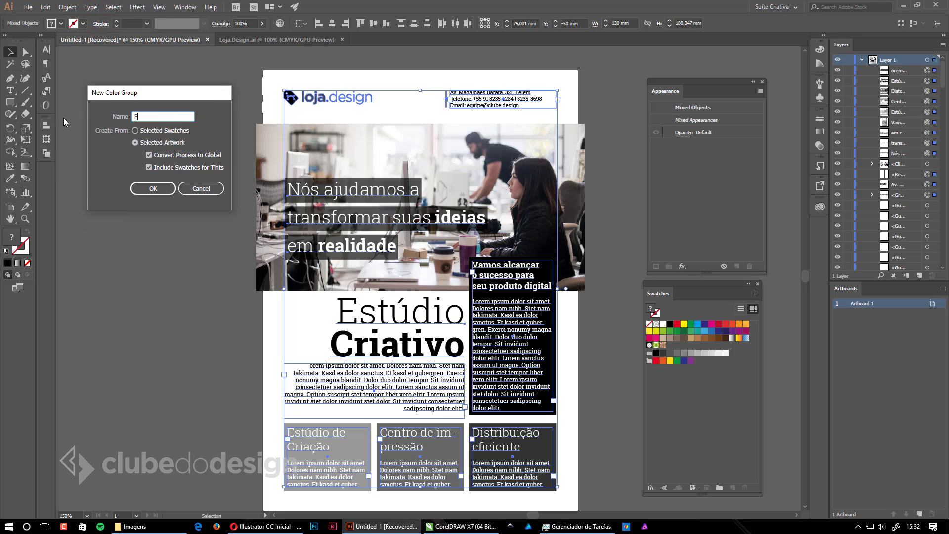
{"action": "type", "text": "lyer Criativo"}
{"action": "left_click", "coordinate": [163, 188]}
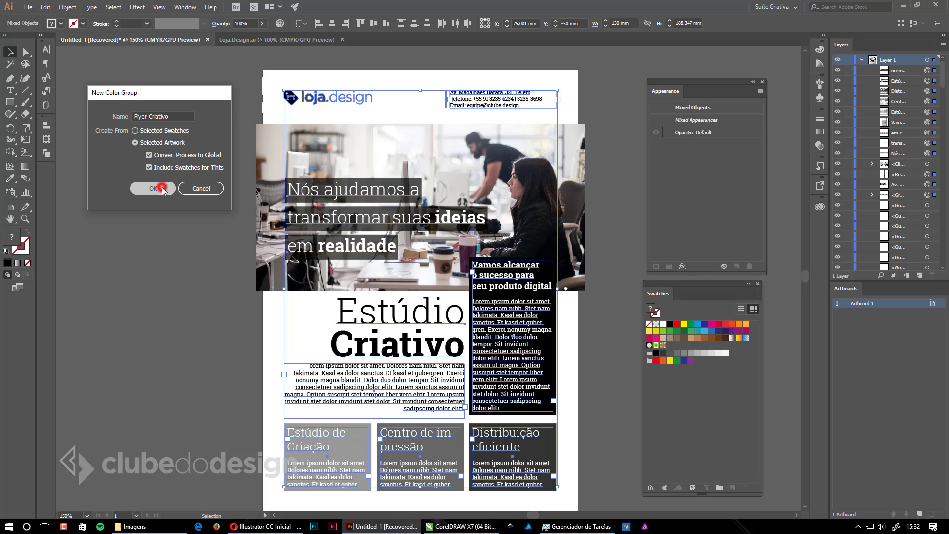
{"action": "left_click_drag", "start_coordinate": [718, 283], "coordinate": [183, 98]}
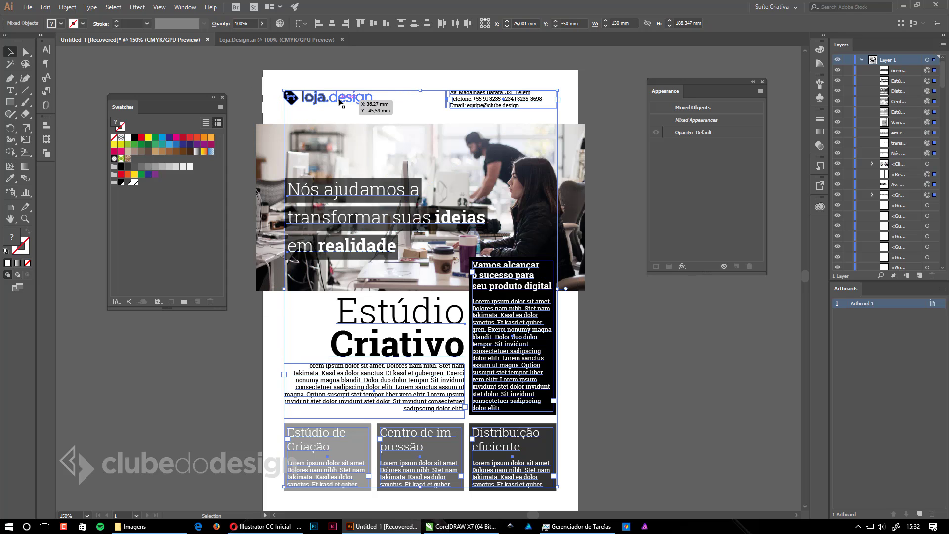
{"action": "left_click", "coordinate": [250, 81]}
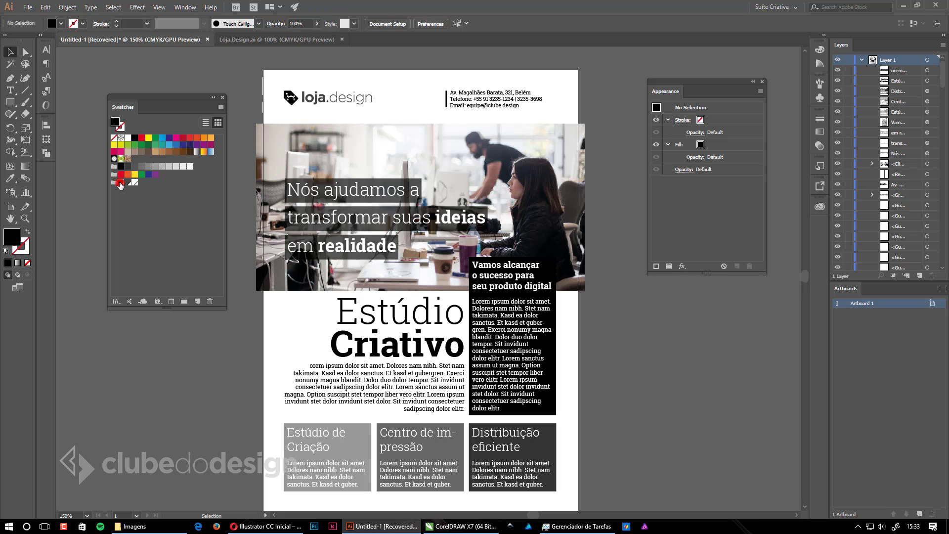
Edit the black swatch of the "Flyer Criativo" group with preview on, mixing C=100 M=51 Y=0 K=0
{"action": "double_click", "coordinate": [120, 184]}
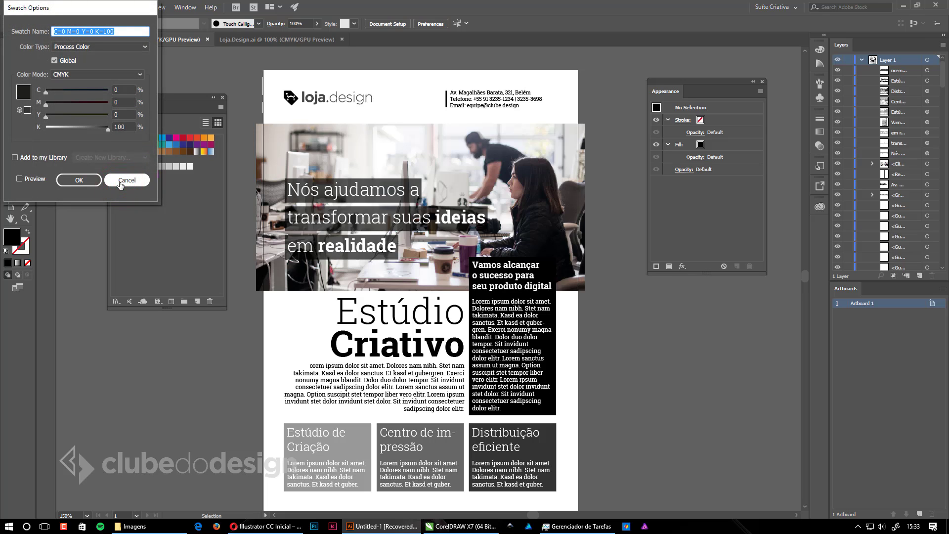
{"action": "left_click_drag", "start_coordinate": [82, 8], "coordinate": [133, 71]}
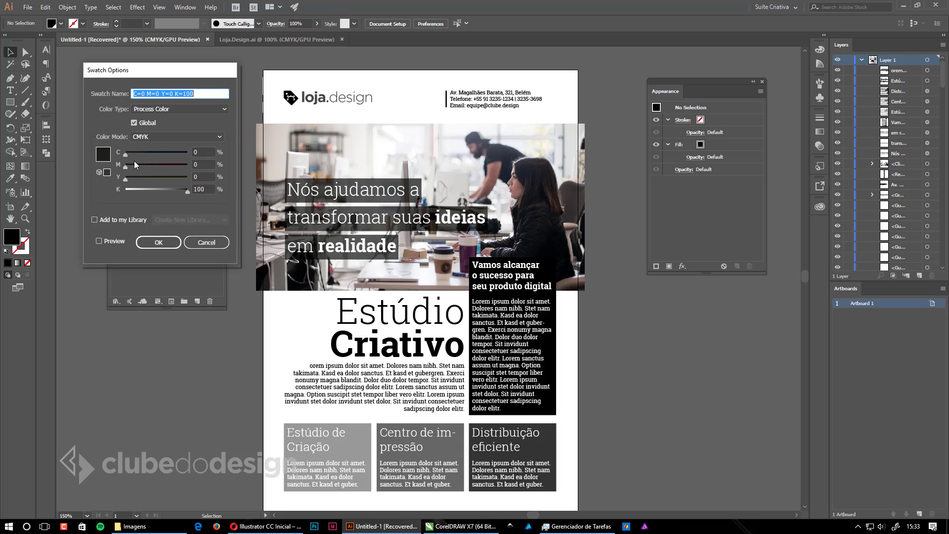
{"action": "left_click", "coordinate": [99, 241]}
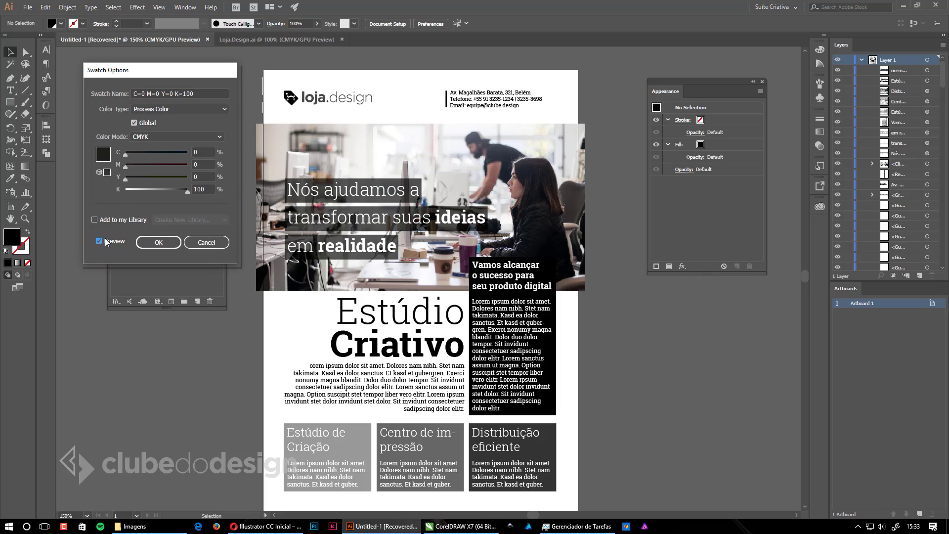
{"action": "left_click_drag", "start_coordinate": [184, 189], "coordinate": [126, 188]}
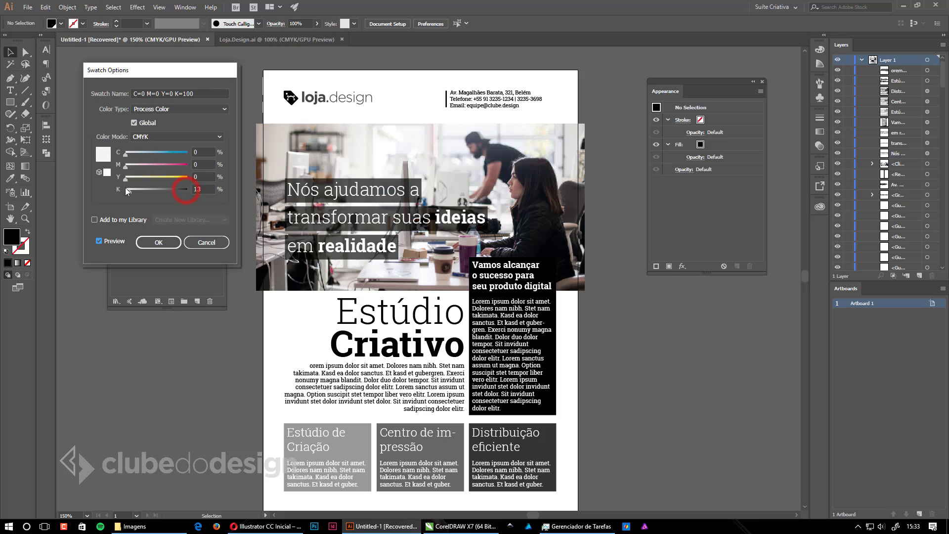
{"action": "left_click", "coordinate": [254, 182]}
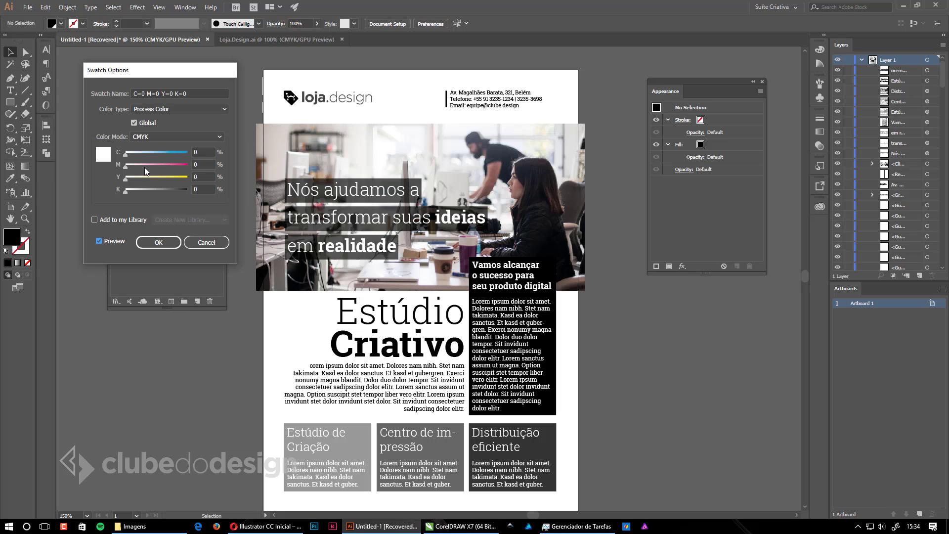
{"action": "left_click_drag", "start_coordinate": [156, 153], "coordinate": [198, 153]}
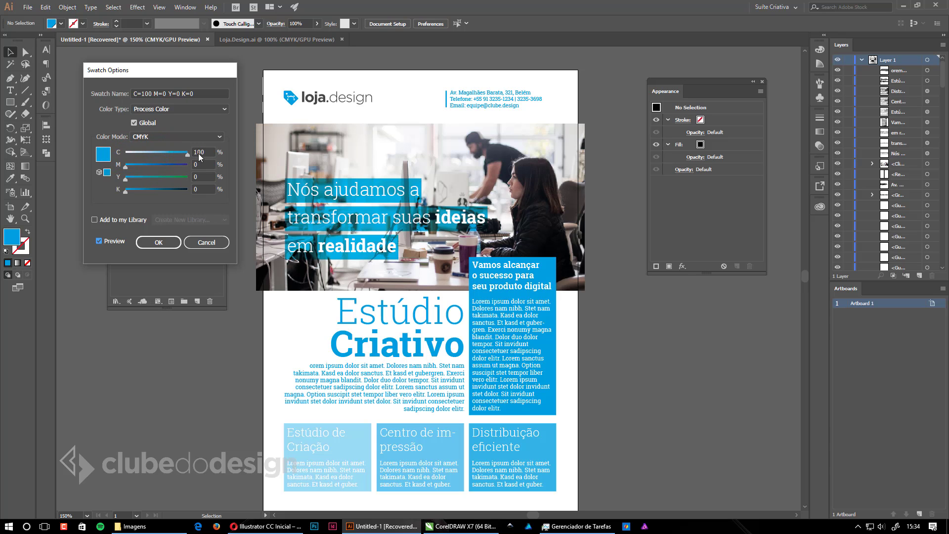
{"action": "left_click_drag", "start_coordinate": [126, 166], "coordinate": [157, 167]}
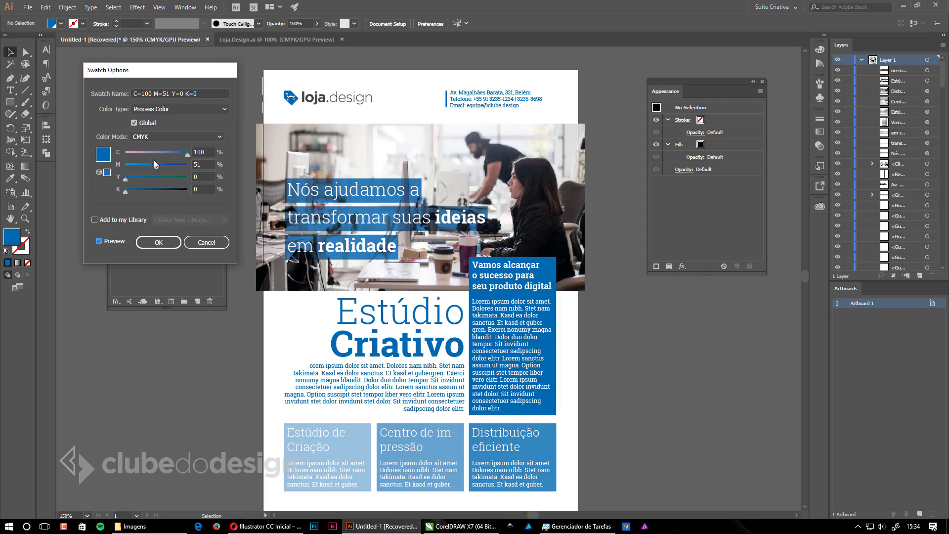
Try warm mixes on the swatch: red with M=100 Y=100, pure magenta, and dark magenta with K=48
{"action": "left_click_drag", "start_coordinate": [186, 155], "coordinate": [79, 140]}
{"action": "left_click_drag", "start_coordinate": [159, 166], "coordinate": [211, 164]}
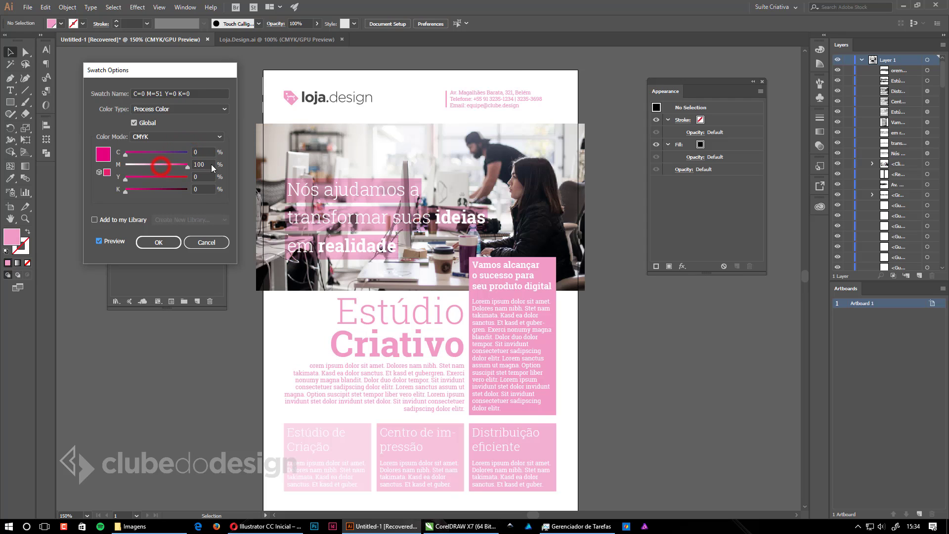
{"action": "left_click_drag", "start_coordinate": [126, 179], "coordinate": [237, 183]}
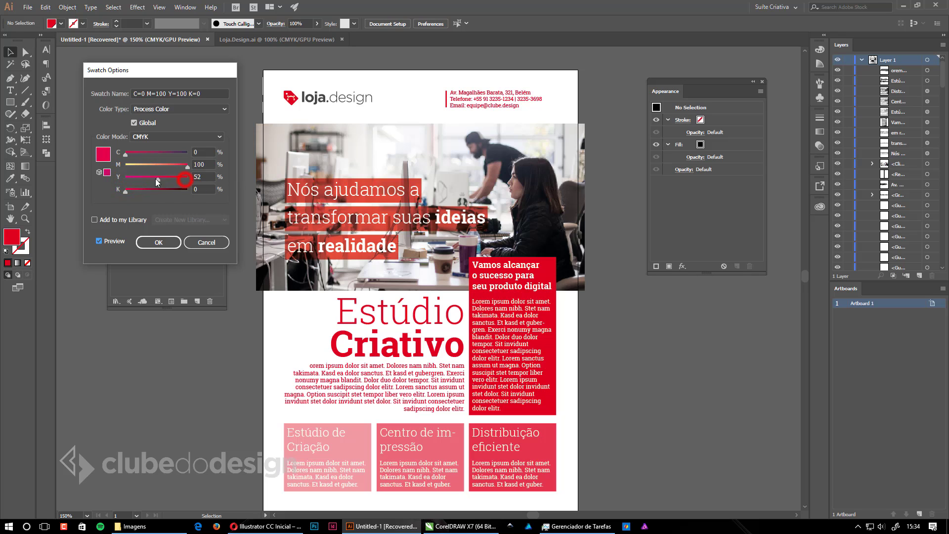
{"action": "left_click_drag", "start_coordinate": [155, 179], "coordinate": [155, 179]}
{"action": "left_click_drag", "start_coordinate": [159, 181], "coordinate": [119, 180]}
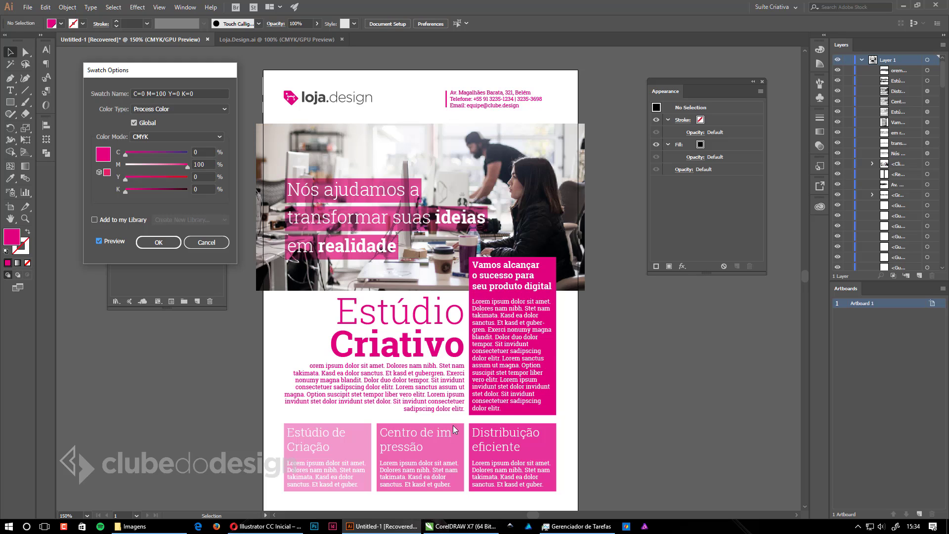
{"action": "left_click_drag", "start_coordinate": [178, 189], "coordinate": [156, 189]}
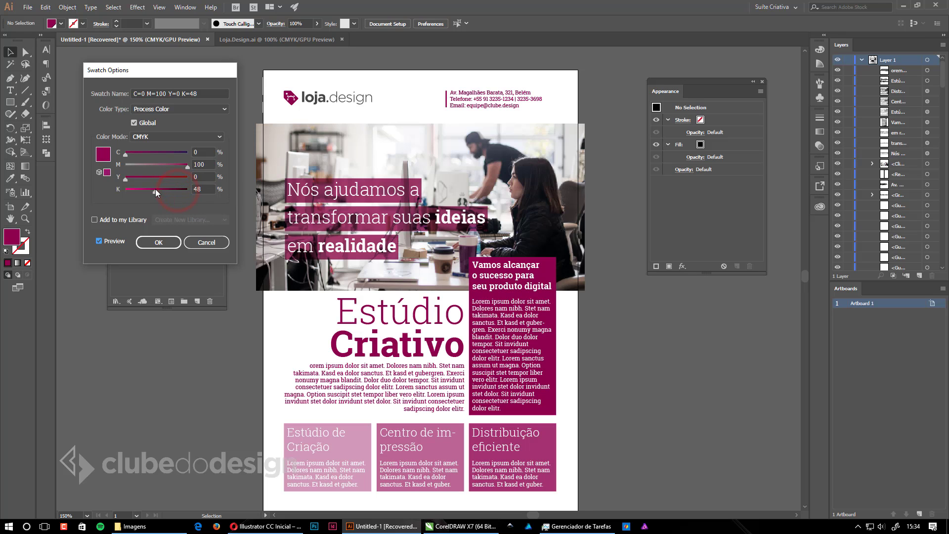
Set the main flyer swatch to the blue C=100 M=74 Y=0 K=0 and apply it
{"action": "left_click_drag", "start_coordinate": [162, 153], "coordinate": [118, 190]}
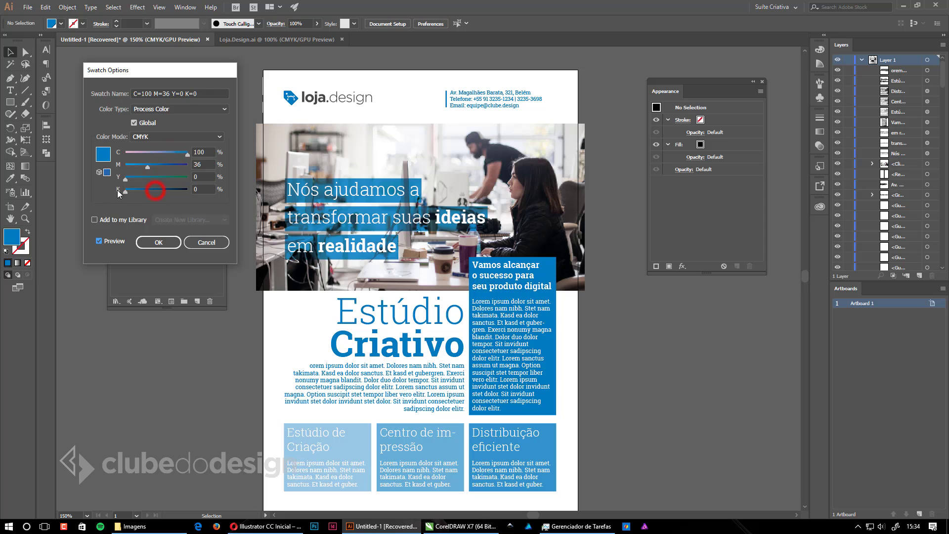
{"action": "left_click_drag", "start_coordinate": [189, 155], "coordinate": [173, 169]}
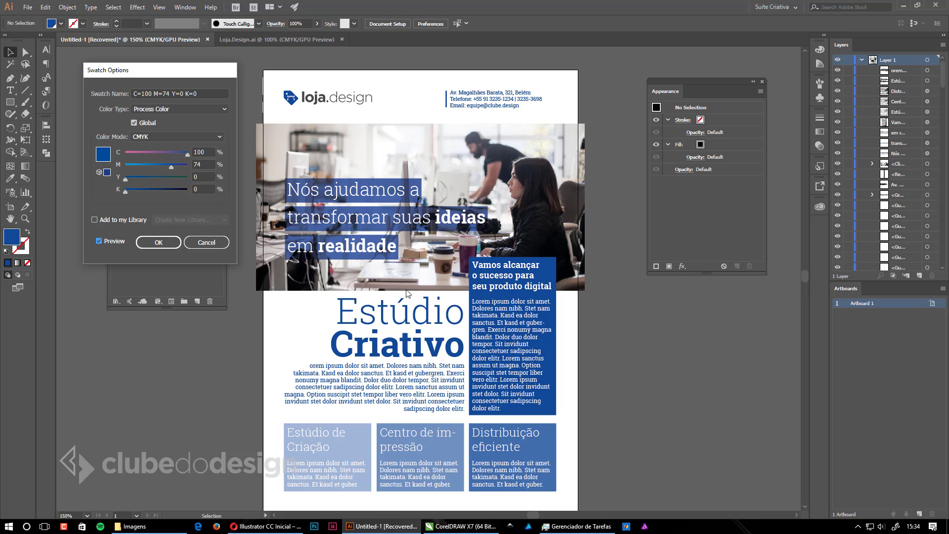
{"action": "left_click", "coordinate": [159, 242]}
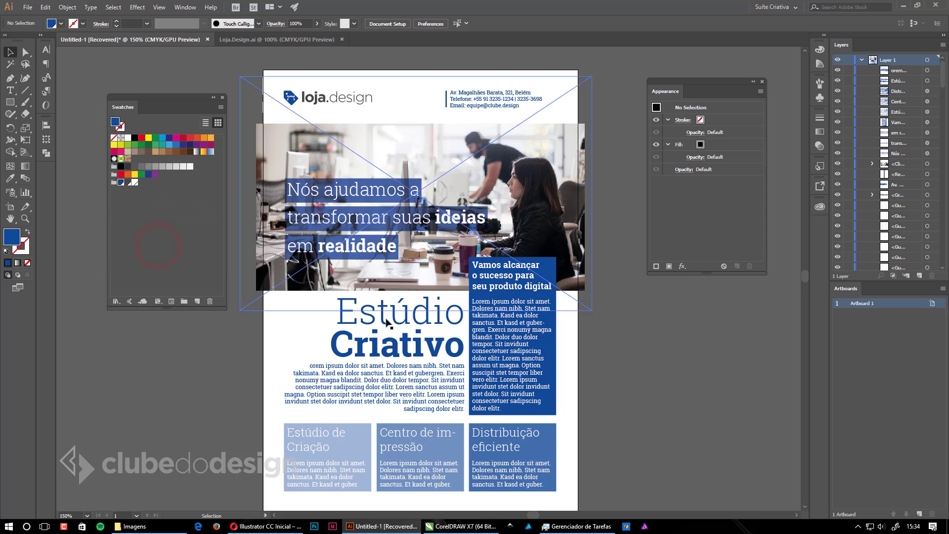
{"action": "left_click", "coordinate": [735, 400]}
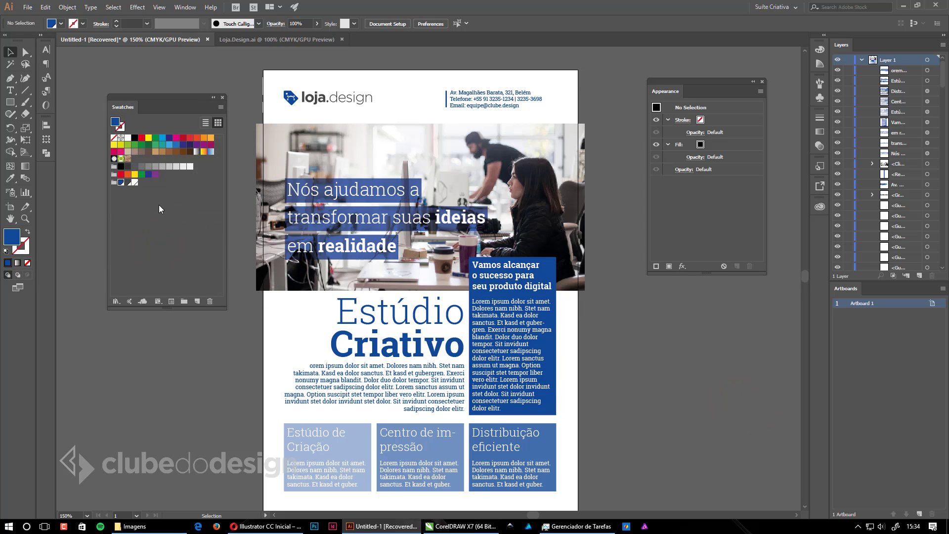
Change the white swatch of the "Flyer Criativo" group to the yellow C=0 M=17 Y=100 K=0 with preview on
{"action": "double_click", "coordinate": [134, 182]}
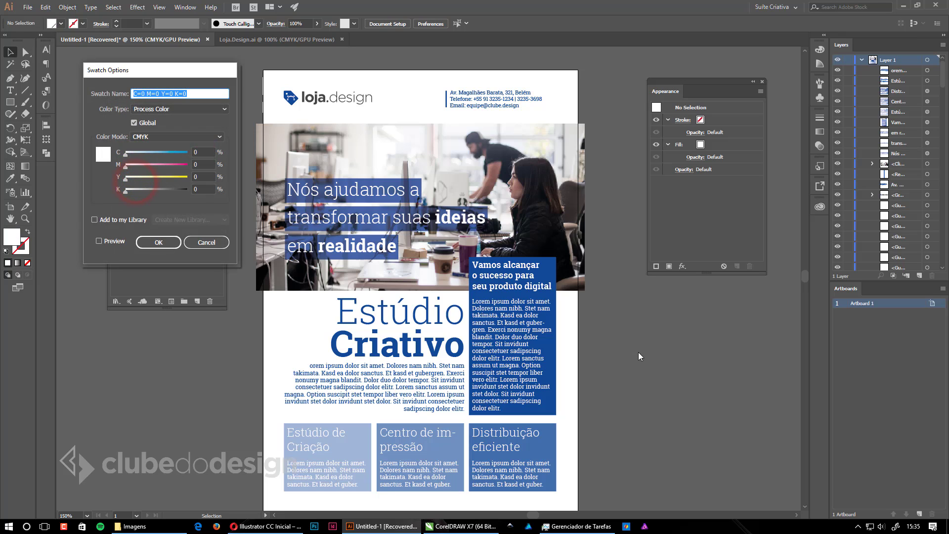
{"action": "left_click", "coordinate": [693, 335]}
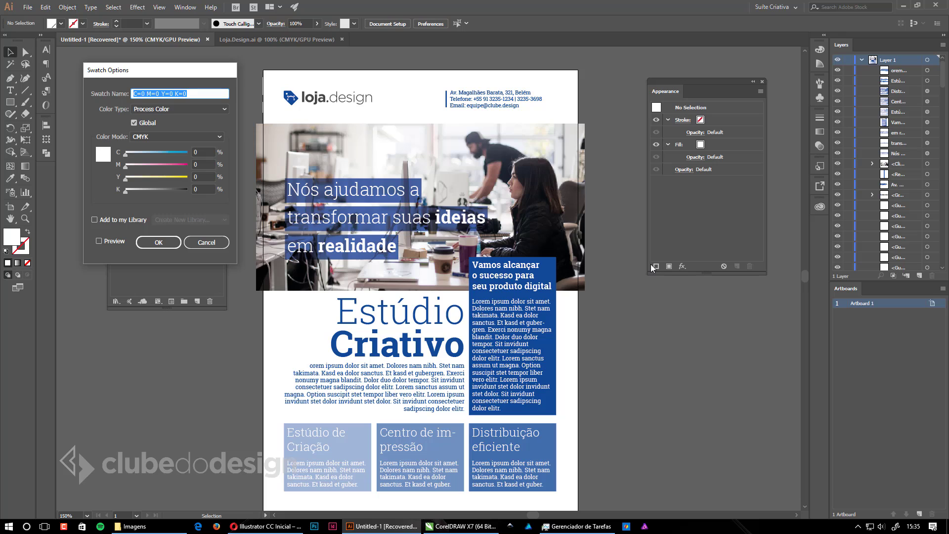
{"action": "left_click_drag", "start_coordinate": [125, 180], "coordinate": [214, 185]}
{"action": "left_click", "coordinate": [113, 241]}
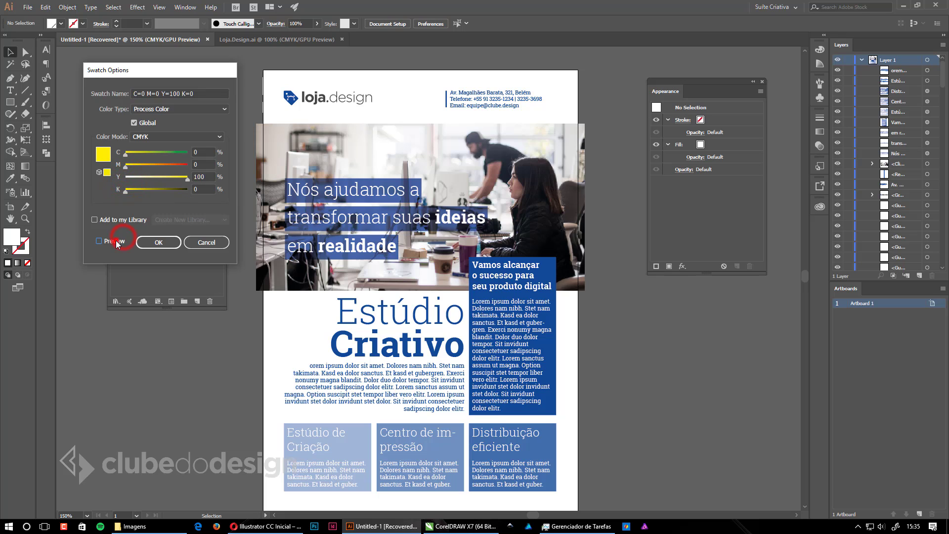
{"action": "mouse_move", "coordinate": [132, 165]}
{"action": "left_mouse_down"}
{"action": "mouse_move", "coordinate": [153, 170]}
{"action": "mouse_move", "coordinate": [138, 167]}
{"action": "left_mouse_up"}
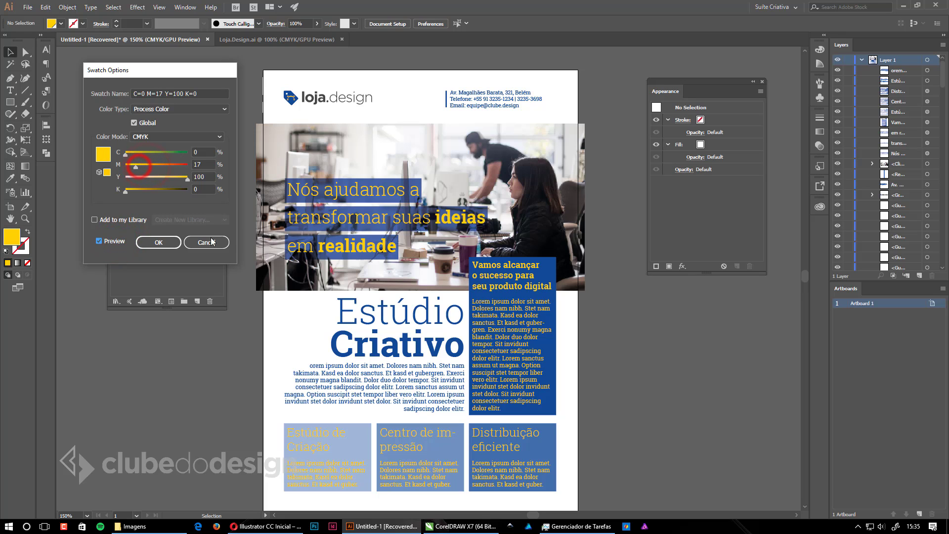
{"action": "left_click", "coordinate": [159, 242]}
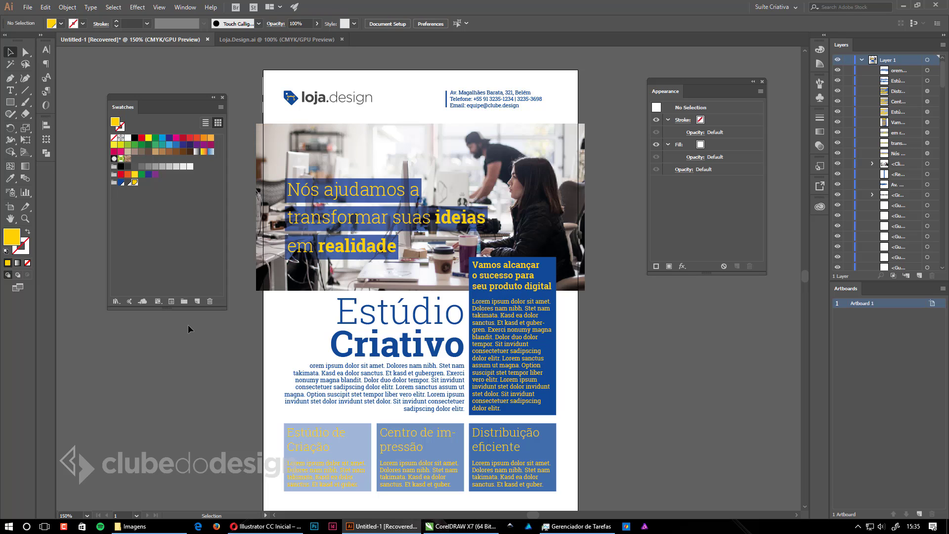
Try the green C=100 M=0 Y=100 K=0 on the main blue swatch of the "Flyer Criativo" group with preview on
{"action": "double_click", "coordinate": [121, 184]}
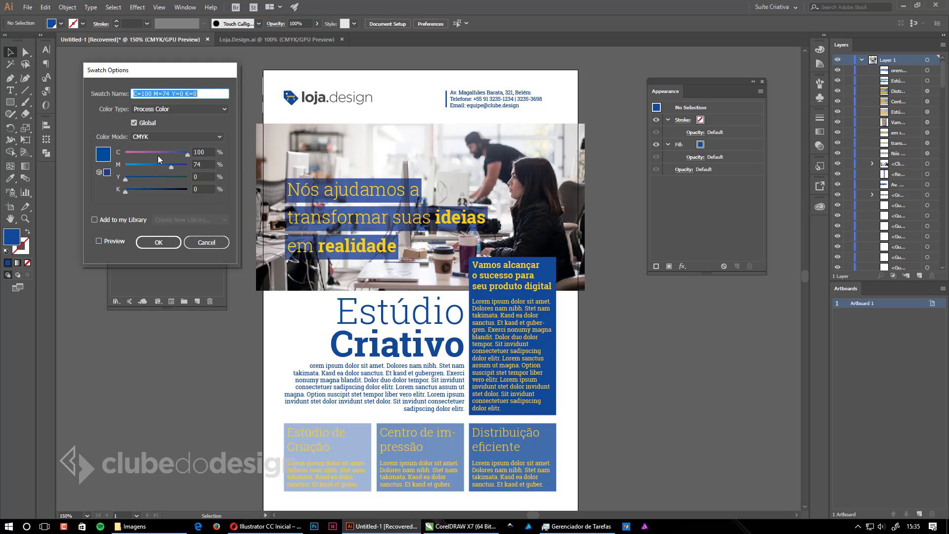
{"action": "left_click_drag", "start_coordinate": [157, 154], "coordinate": [171, 178]}
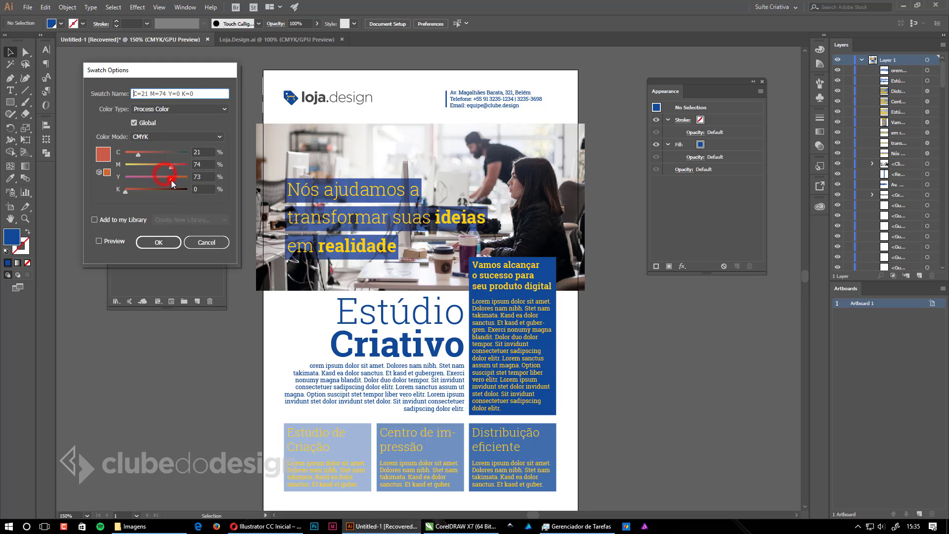
{"action": "left_click", "coordinate": [112, 242]}
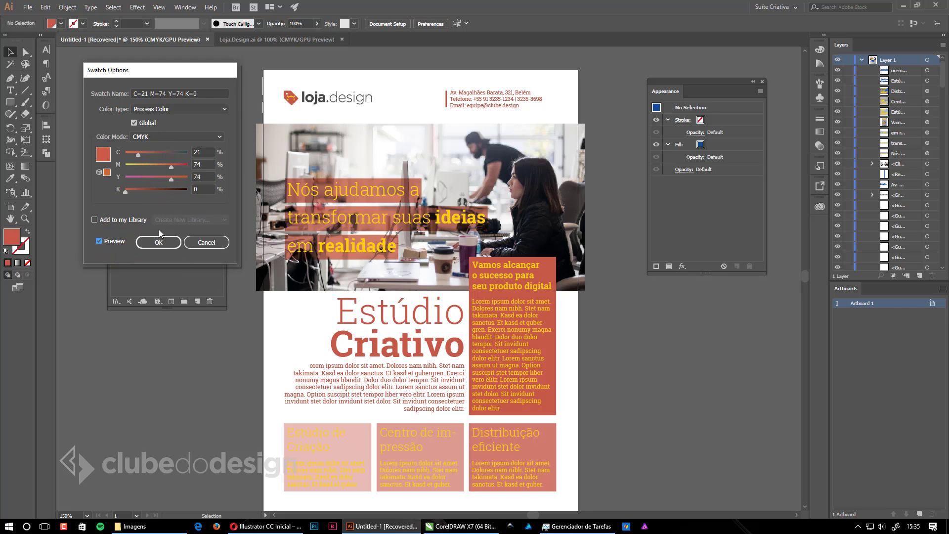
{"action": "left_click_drag", "start_coordinate": [171, 168], "coordinate": [209, 156]}
{"action": "left_click_drag", "start_coordinate": [130, 167], "coordinate": [190, 182]}
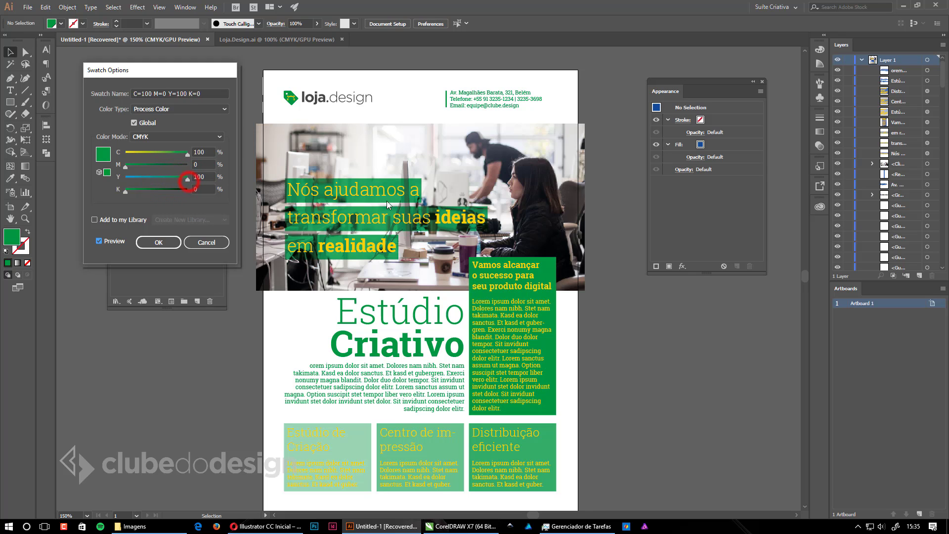
{"action": "left_click", "coordinate": [167, 242]}
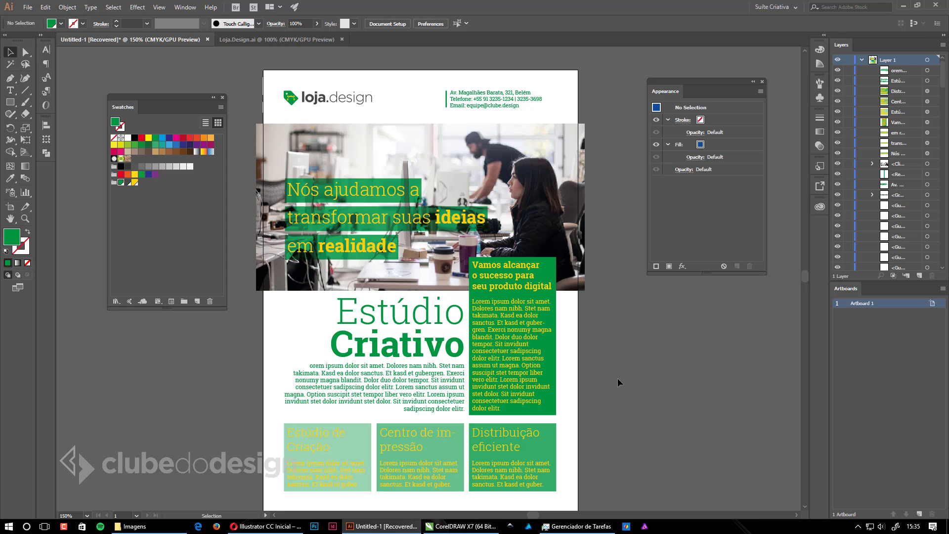
Recolour the main flyer swatch from green to a medium blue with C=100 Y=0 K=0, adjusting the magenta with preview on
{"action": "double_click", "coordinate": [121, 183]}
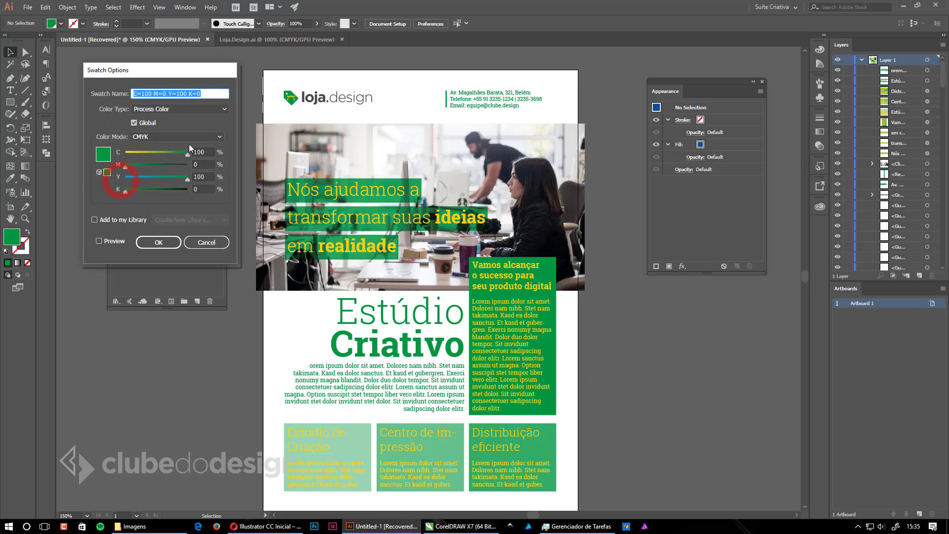
{"action": "mouse_move", "coordinate": [186, 154]}
{"action": "left_mouse_down"}
{"action": "mouse_move", "coordinate": [120, 154]}
{"action": "mouse_move", "coordinate": [194, 154]}
{"action": "left_mouse_up"}
{"action": "left_click", "coordinate": [126, 177]}
{"action": "left_click_drag", "start_coordinate": [146, 187], "coordinate": [152, 188]}
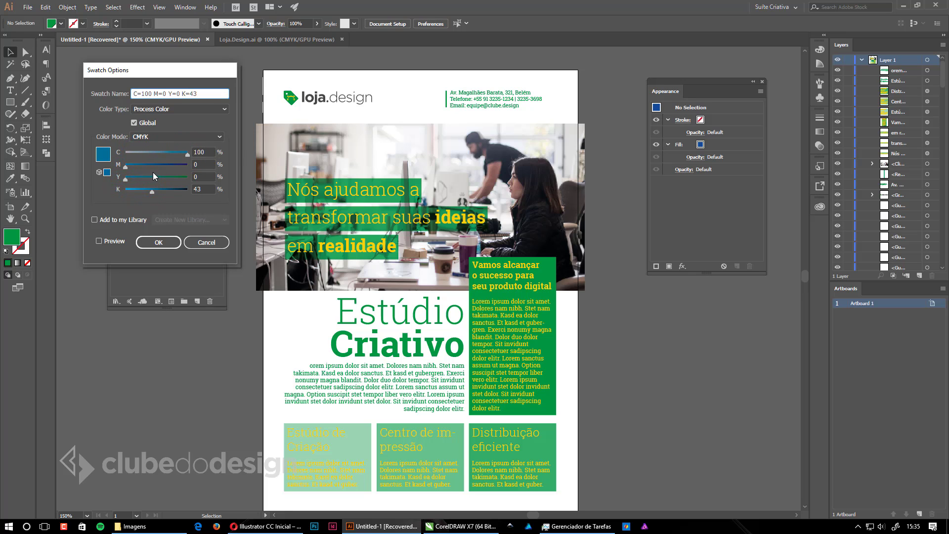
{"action": "left_click", "coordinate": [99, 240]}
{"action": "left_click_drag", "start_coordinate": [150, 193], "coordinate": [178, 165]}
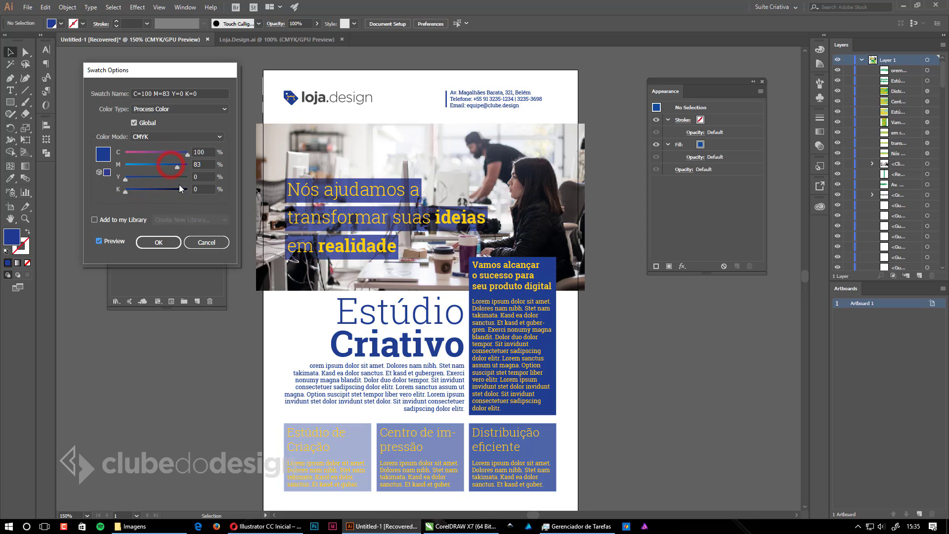
{"action": "left_click", "coordinate": [158, 242]}
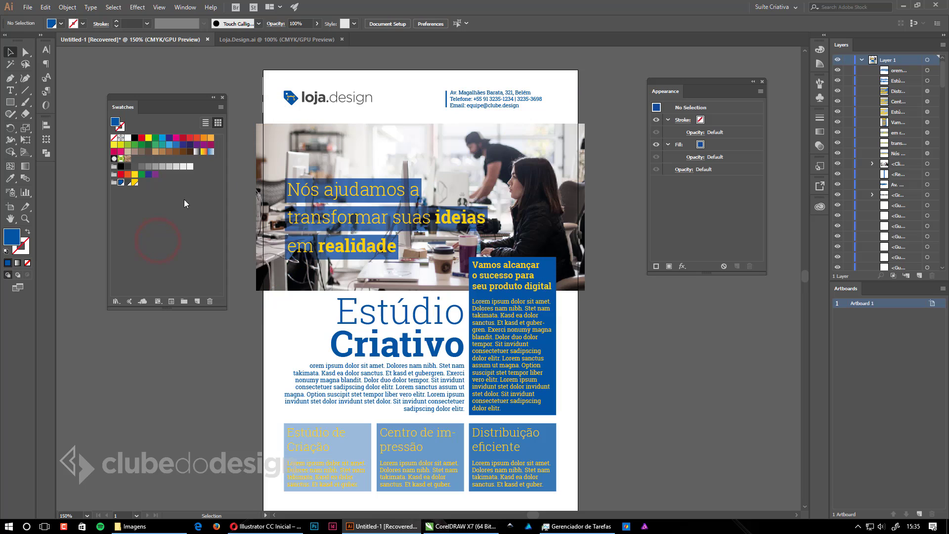
Set the yellow swatch of the "Flyer Criativo" group to white, C=0 M=0 Y=0 K=0, and move the swatches away from the artboard
{"action": "double_click", "coordinate": [135, 182]}
{"action": "left_click", "coordinate": [126, 176]}
{"action": "left_click", "coordinate": [126, 155]}
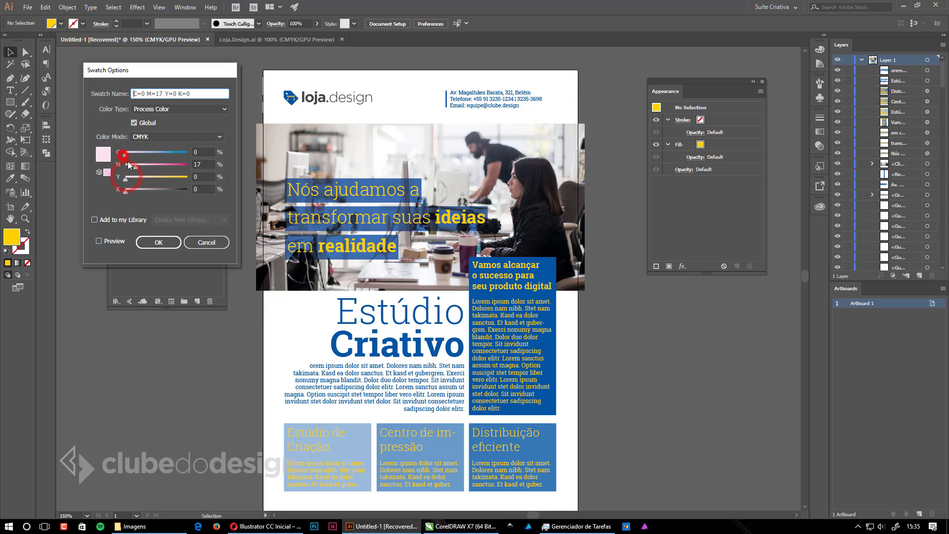
{"action": "left_click_drag", "start_coordinate": [136, 167], "coordinate": [116, 191]}
{"action": "left_click", "coordinate": [153, 245]}
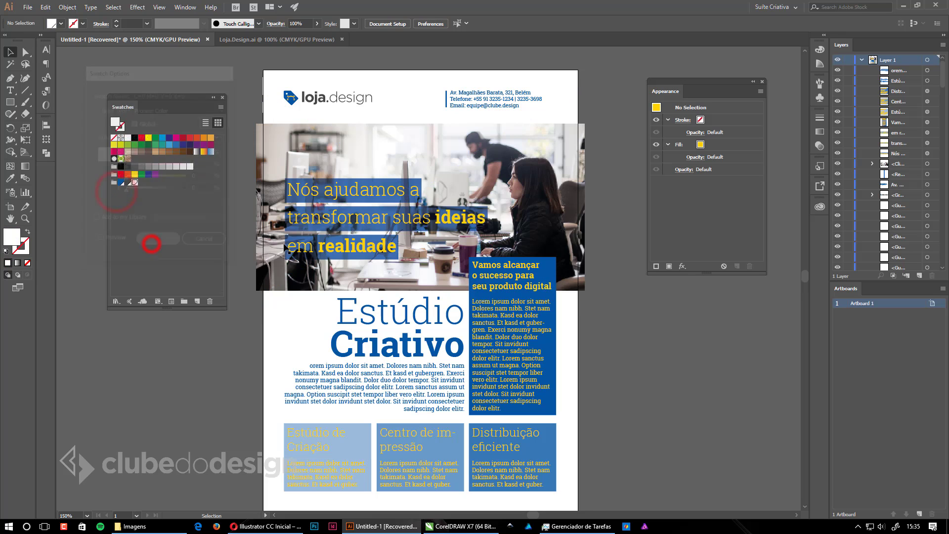
{"action": "left_click", "coordinate": [771, 410]}
{"action": "left_click_drag", "start_coordinate": [179, 95], "coordinate": [147, 83]}
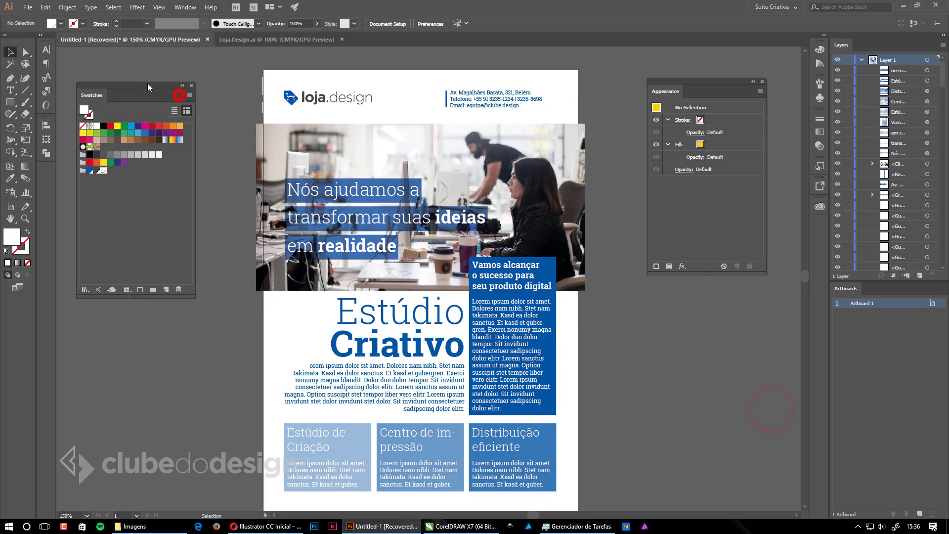
Save the document as "Flyer para agência criativa" in Illustrator format in the folder "Criando um flyer para agência criativa no Illustrator"
{"action": "left_click", "coordinate": [569, 320]}
{"action": "mouse_move", "coordinate": [565, 321]}
{"action": "left_mouse_down"}
{"action": "mouse_move", "coordinate": [541, 321]}
{"action": "mouse_move", "coordinate": [561, 334]}
{"action": "left_mouse_up"}
{"action": "left_click", "coordinate": [518, 335], "text": "ctrl+alt"}
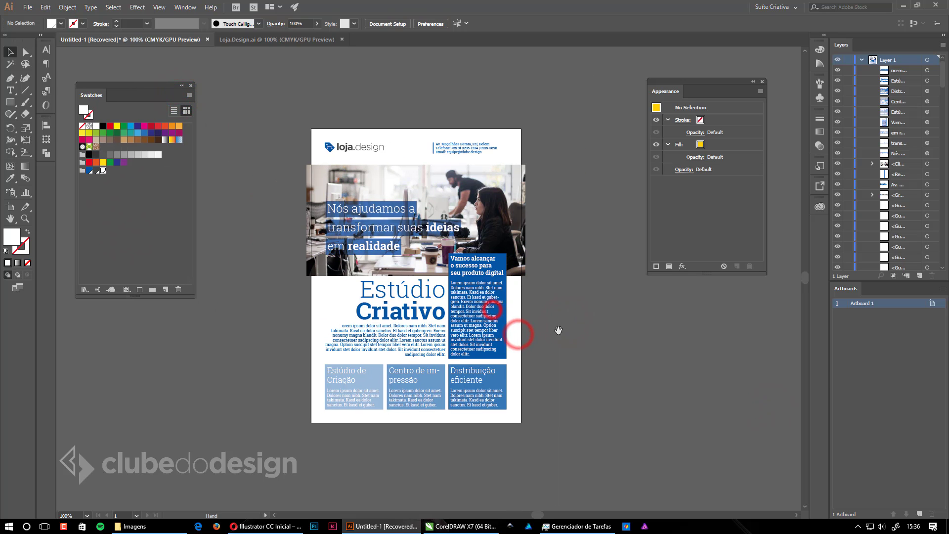
{"action": "key", "text": "ctrl+s"}
{"action": "scroll", "coordinate": [126, 254], "scroll_direction": "up", "scroll_amount": 4}
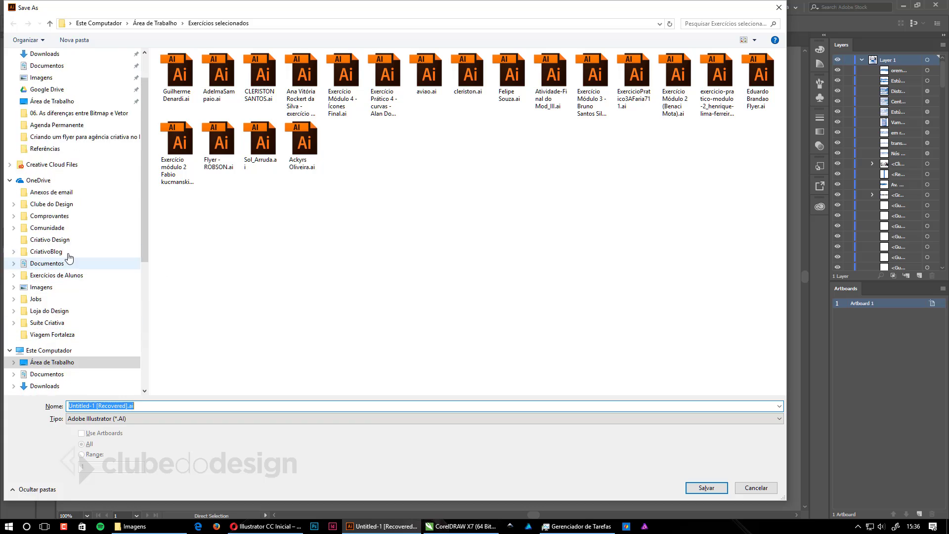
{"action": "left_click", "coordinate": [94, 183]}
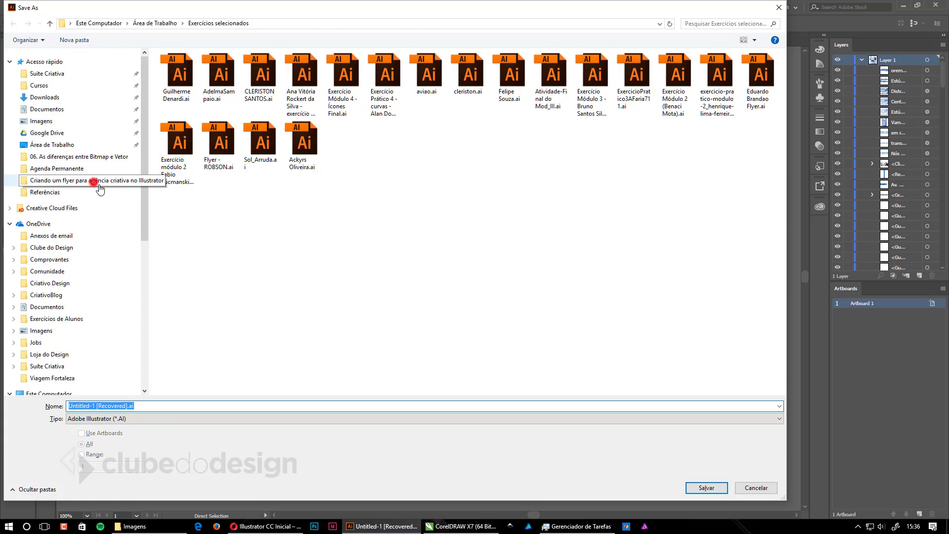
{"action": "left_click", "coordinate": [161, 404]}
{"action": "type", "text": "Flyer para agência criativa"}
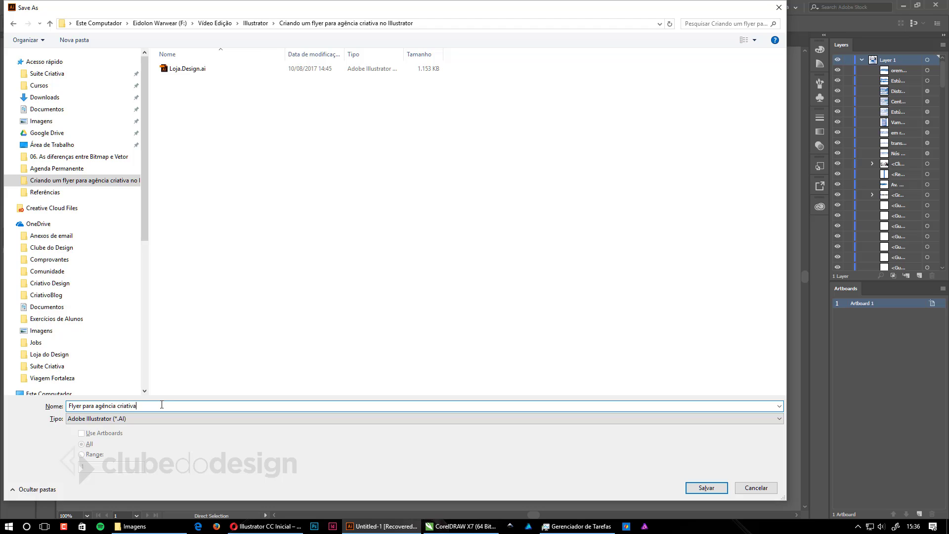
{"action": "key", "text": "Return"}
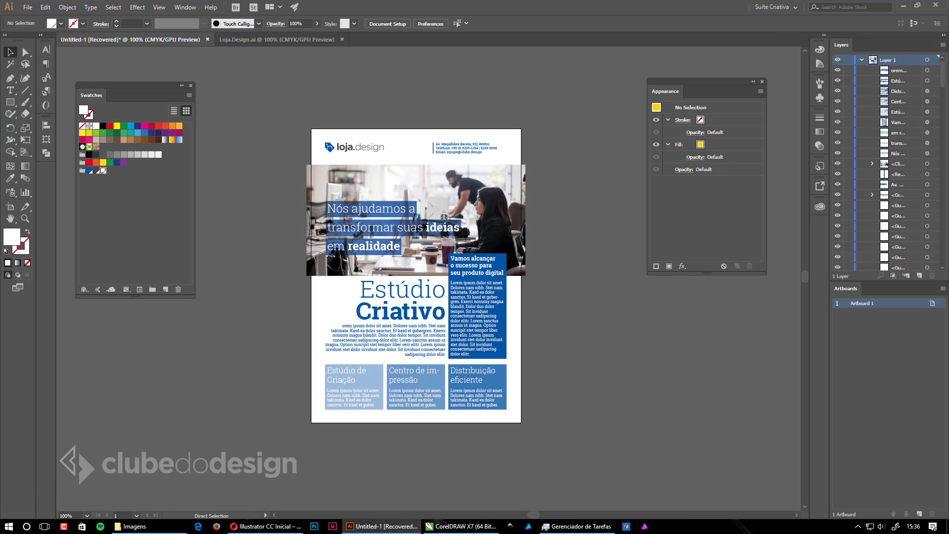
{"action": "left_click", "coordinate": [149, 304]}
Save a copy of the flyer as Adobe PDF in the same folder under the same name
{"action": "left_click", "coordinate": [670, 388]}
{"action": "left_click", "coordinate": [457, 299], "text": "ctrl"}
{"action": "left_click_drag", "start_coordinate": [476, 314], "coordinate": [542, 347]}
{"action": "left_click", "coordinate": [734, 322]}
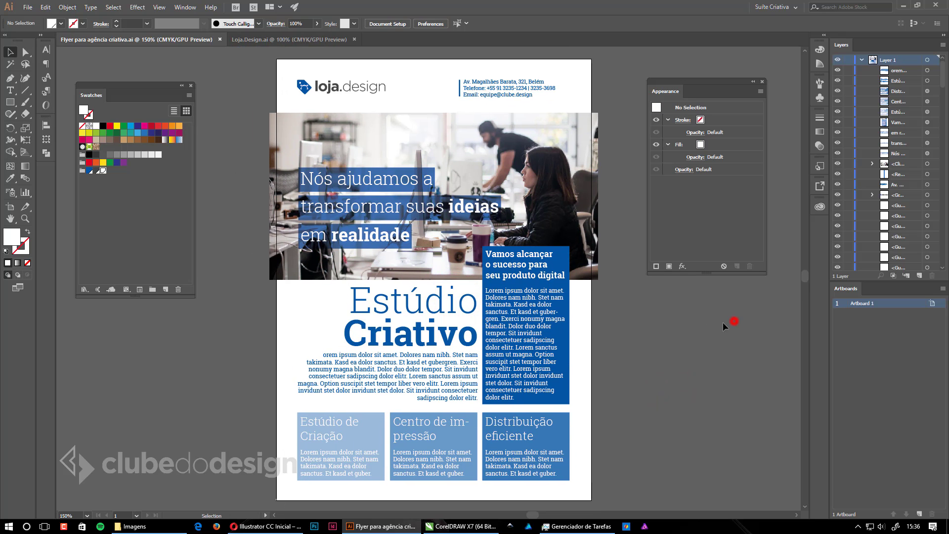
{"action": "key", "text": "ctrl+shift+s"}
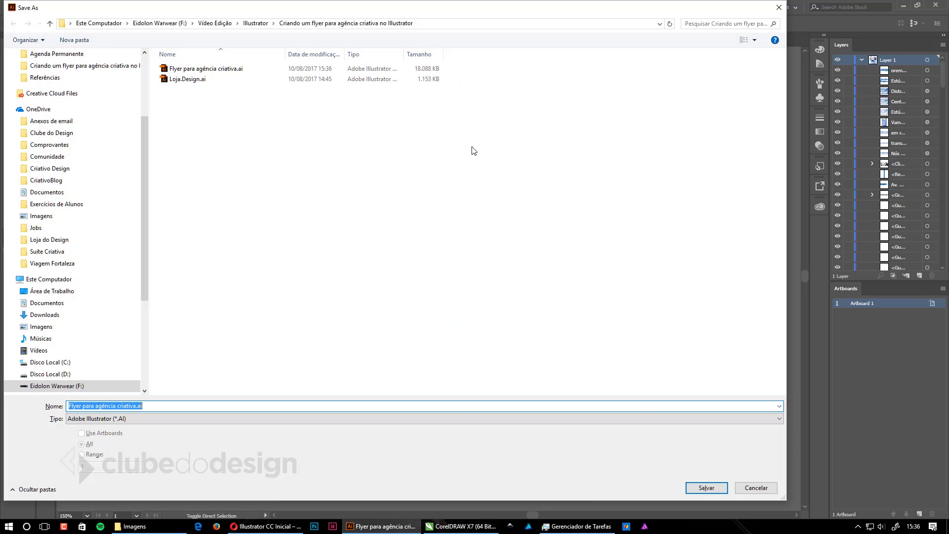
{"action": "left_click", "coordinate": [145, 417]}
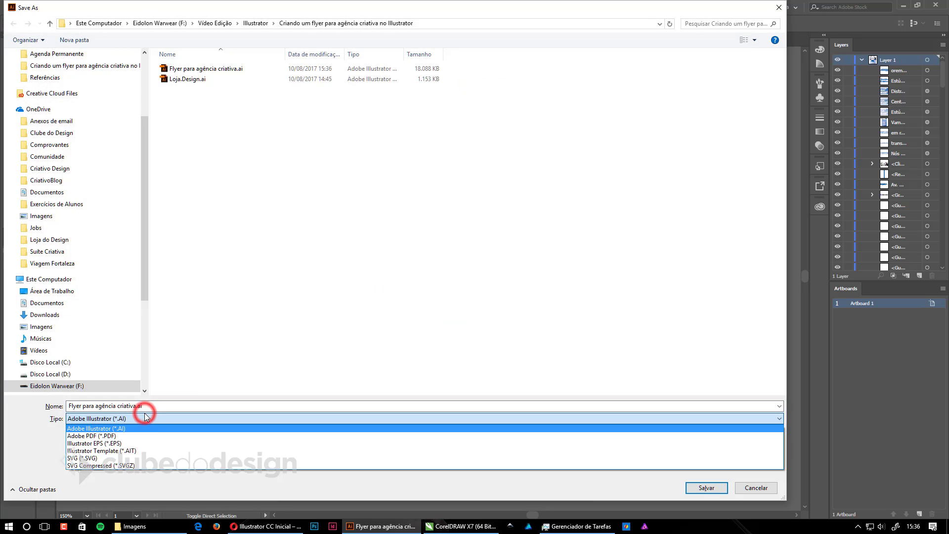
{"action": "left_click", "coordinate": [107, 437]}
{"action": "left_click", "coordinate": [706, 489]}
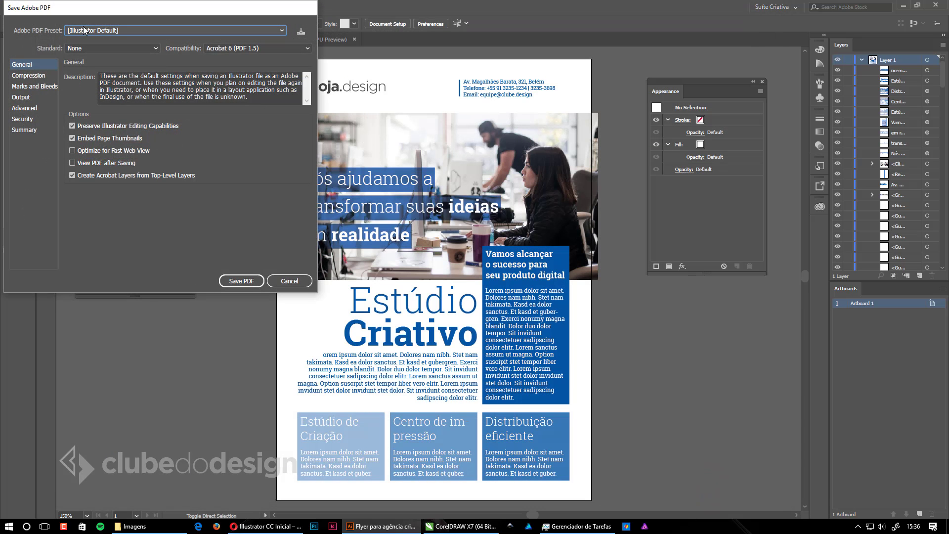
Choose the [PDF/X-1a:2001] preset and save the PDF, accepting the loss of editing features
{"action": "left_click_drag", "start_coordinate": [84, 14], "coordinate": [193, 18]}
{"action": "left_click", "coordinate": [193, 35]}
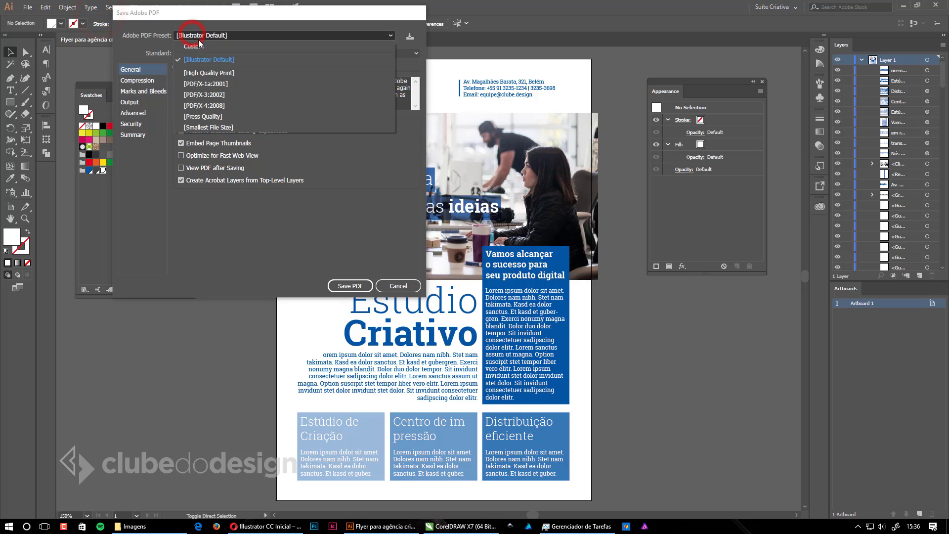
{"action": "left_click", "coordinate": [209, 83]}
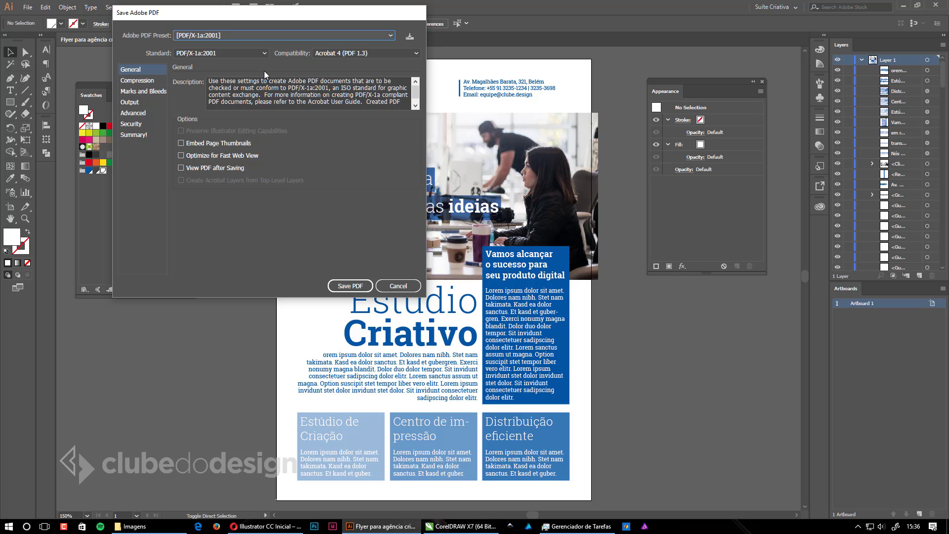
{"action": "left_click", "coordinate": [349, 291]}
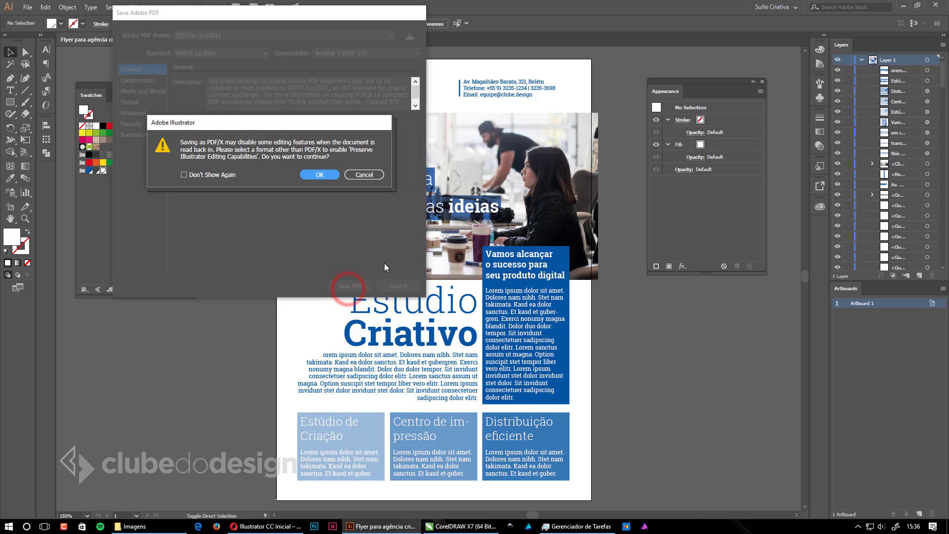
{"action": "left_click", "coordinate": [315, 177]}
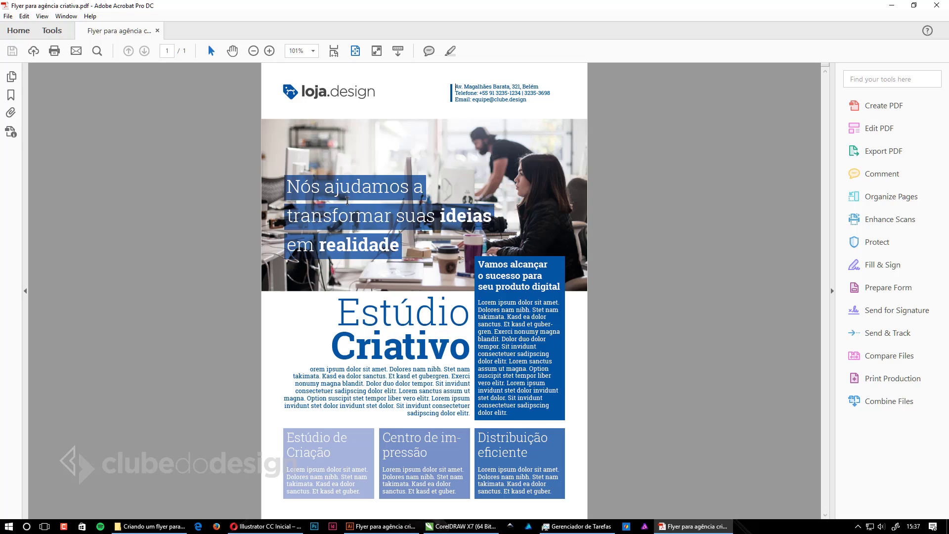
Review the exported flyer PDF in Adobe Acrobat, close it and return to Illustrator
{"action": "left_click", "coordinate": [348, 200]}
{"action": "left_click", "coordinate": [622, 252]}
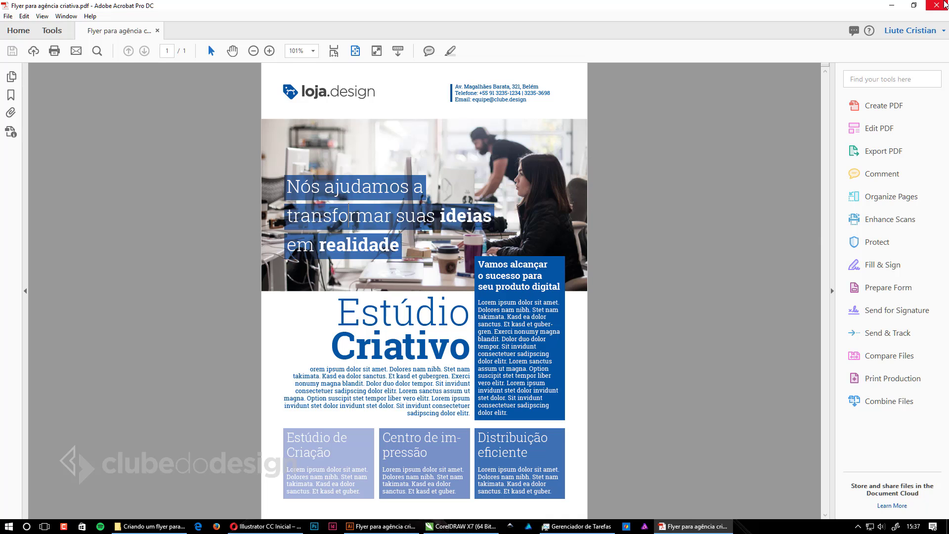
{"action": "left_click", "coordinate": [936, 5]}
{"action": "left_click", "coordinate": [646, 341]}
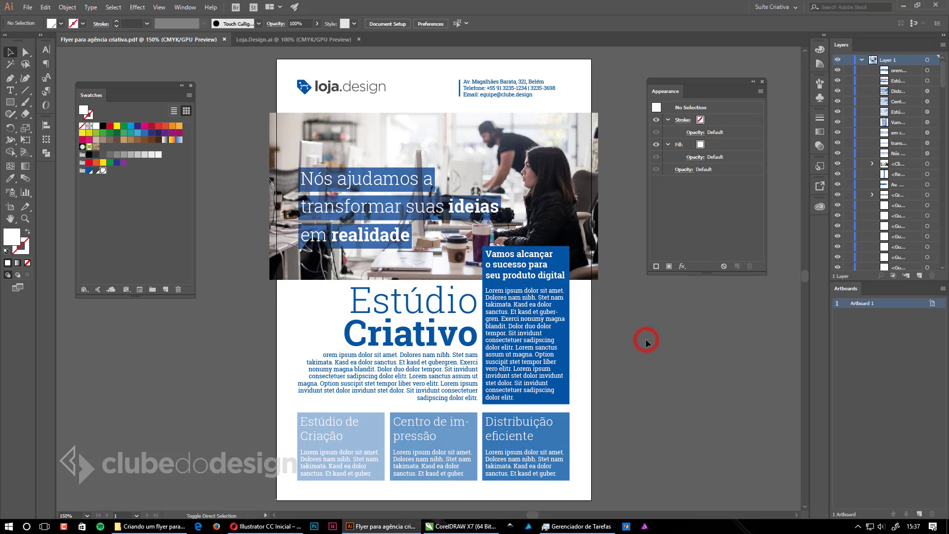
Save the flyer as Adobe PDF again under the same name, replacing the existing PDF
{"action": "key", "text": "ctrl+shift+s"}
{"action": "left_click", "coordinate": [146, 419]}
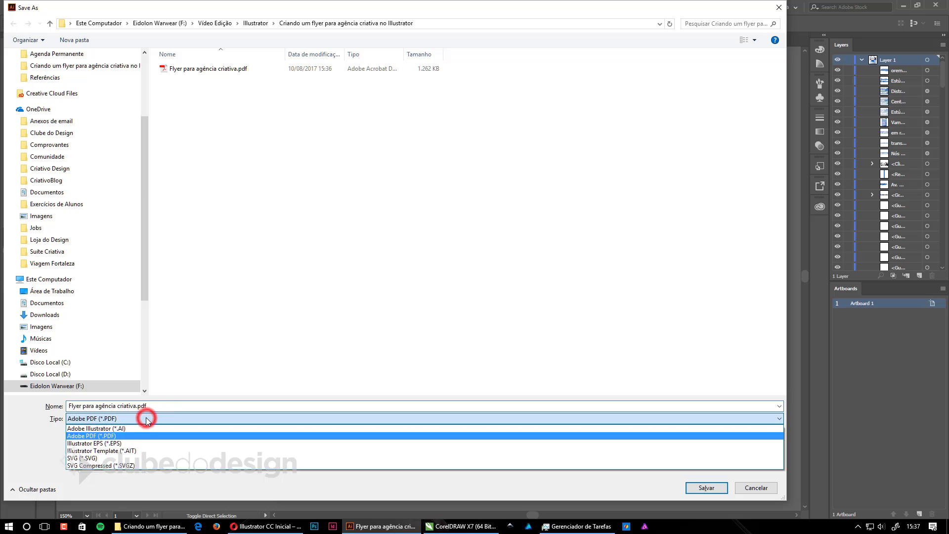
{"action": "left_click", "coordinate": [120, 437]}
{"action": "left_click", "coordinate": [702, 488]}
{"action": "left_click", "coordinate": [496, 310]}
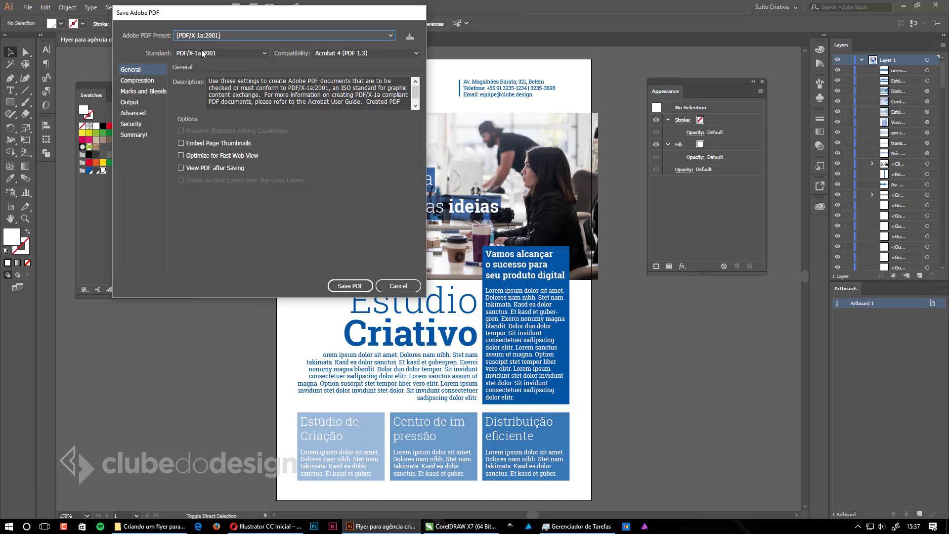
Turn on trim marks and the document bleed settings for the PDF/X-1a:2001 export, and save the PDF
{"action": "left_click", "coordinate": [137, 90]}
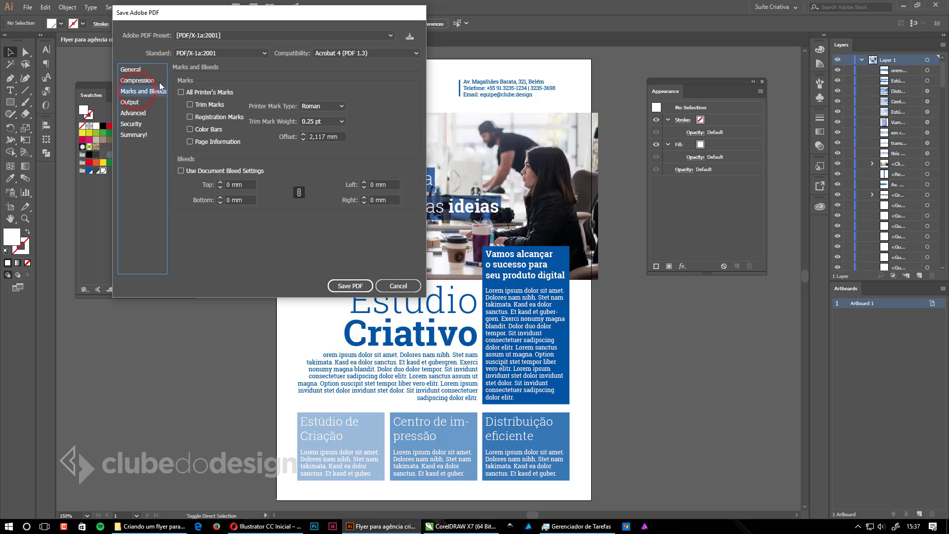
{"action": "left_click", "coordinate": [190, 104]}
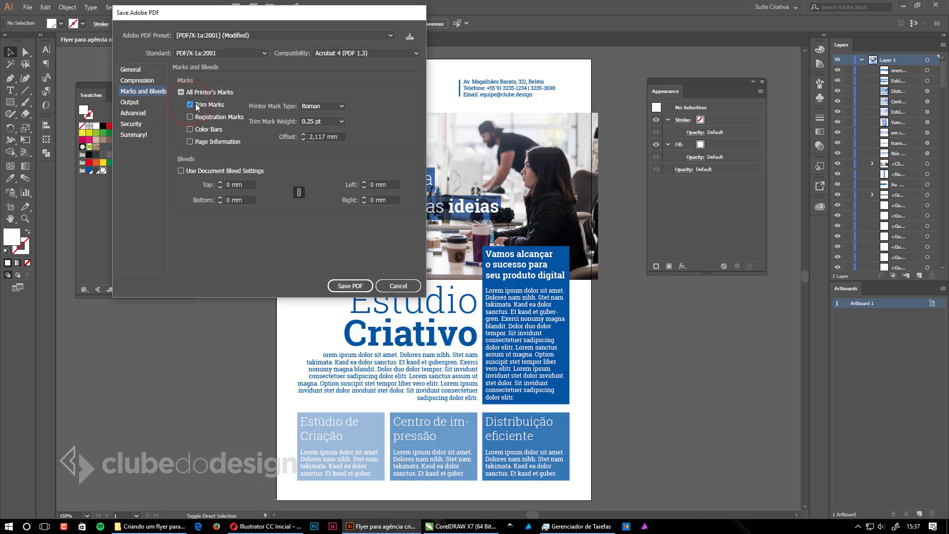
{"action": "left_click", "coordinate": [181, 171]}
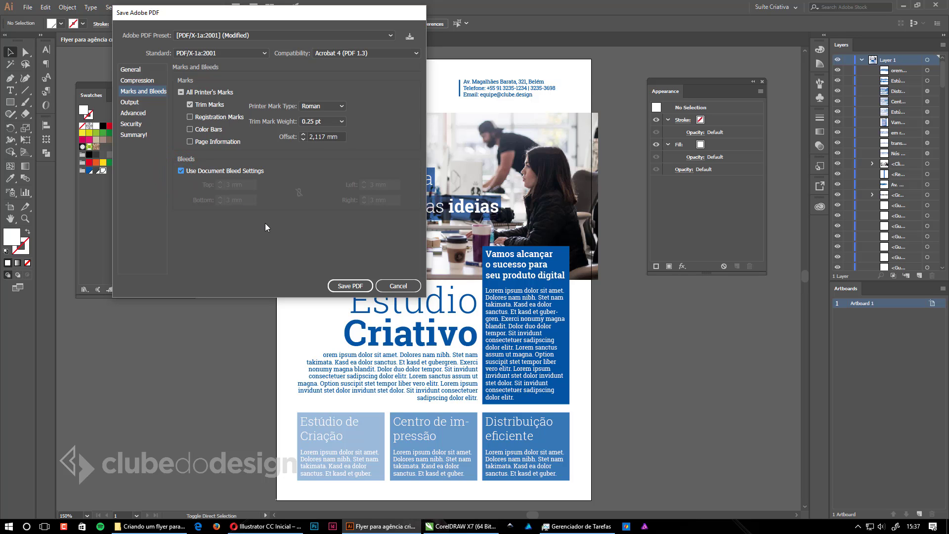
{"action": "left_click", "coordinate": [367, 285]}
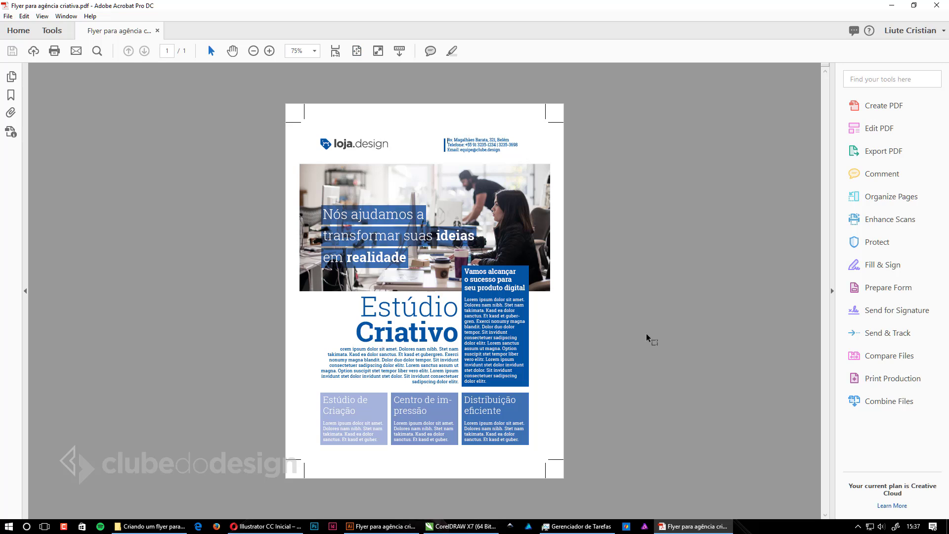
Examine the trim marks and bleed of the new PDF in Acrobat, and close it to return to Illustrator
{"action": "left_click", "coordinate": [659, 203]}
{"action": "left_click", "coordinate": [937, 5]}
{"action": "left_click", "coordinate": [698, 391]}
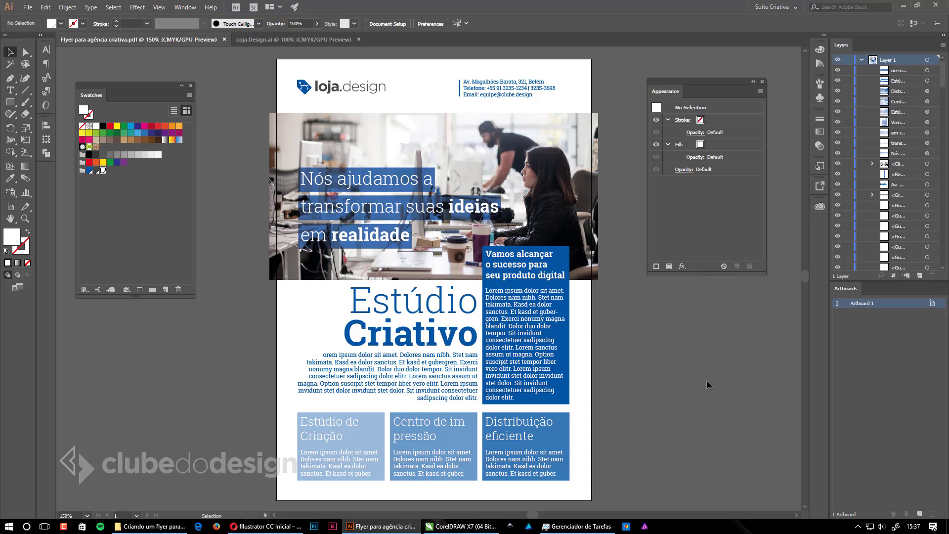
Convert all the flyer's text to outlines, inspect the outlined objects, and undo the conversion
{"action": "left_click", "coordinate": [707, 380]}
{"action": "key", "text": "ctrl+a"}
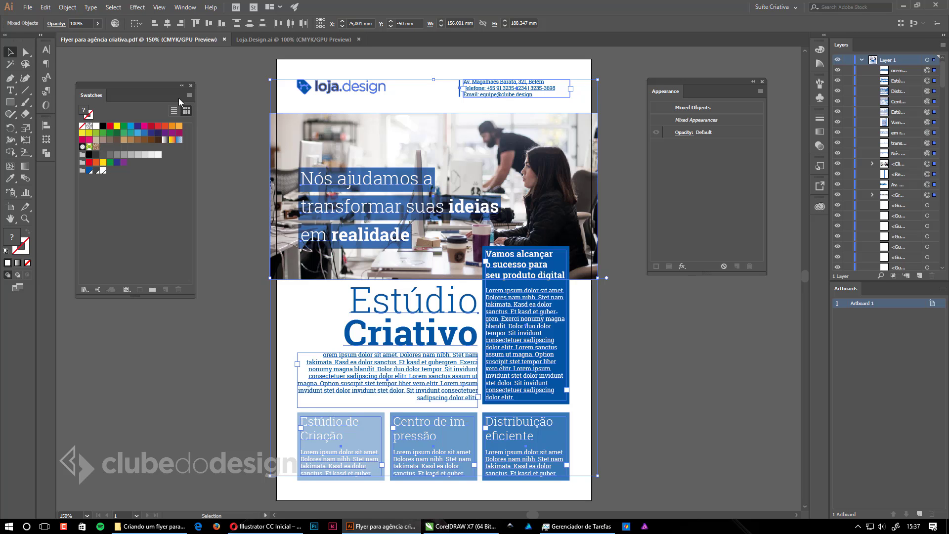
{"action": "left_click", "coordinate": [90, 7]}
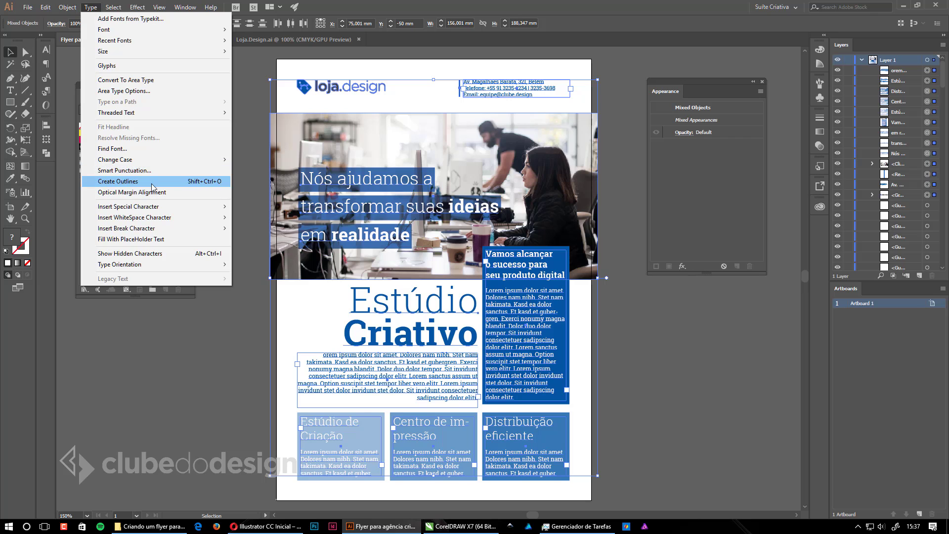
{"action": "left_click", "coordinate": [182, 182]}
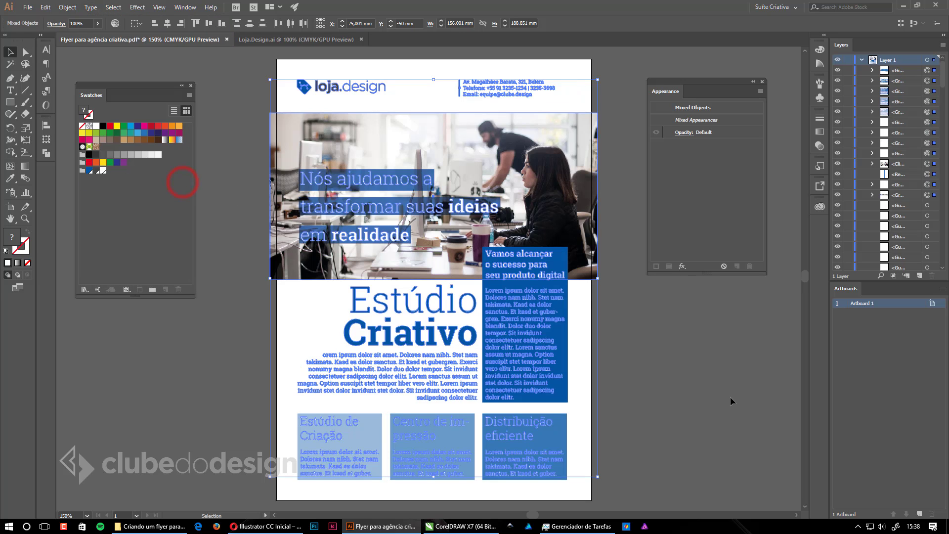
{"action": "left_click", "coordinate": [713, 376]}
{"action": "left_click", "coordinate": [505, 256]}
{"action": "left_click", "coordinate": [666, 370]}
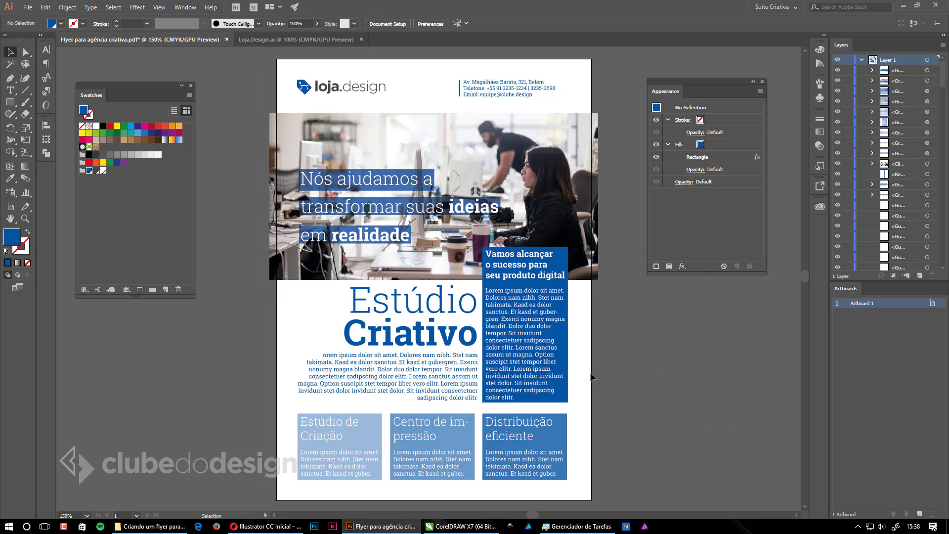
{"action": "key", "text": "ctrl+z"}
{"action": "left_click", "coordinate": [653, 343]}
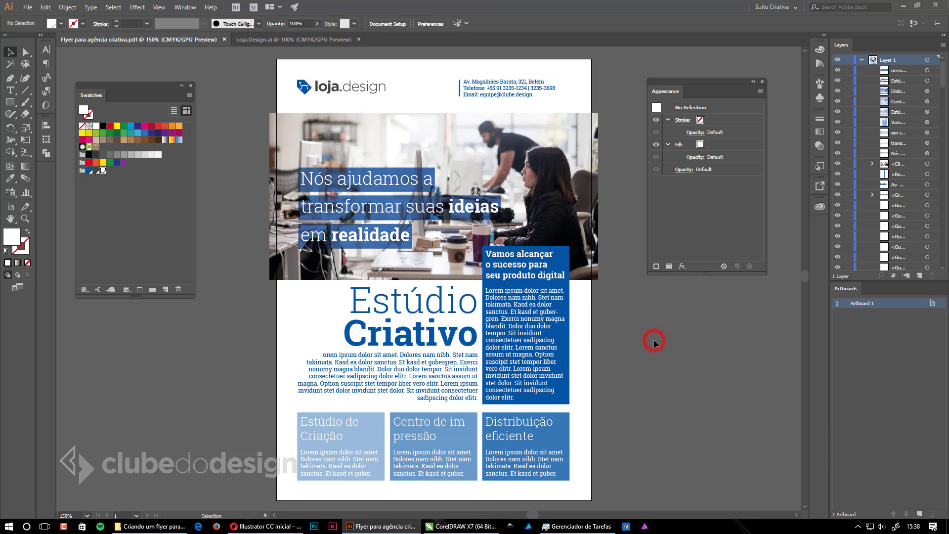